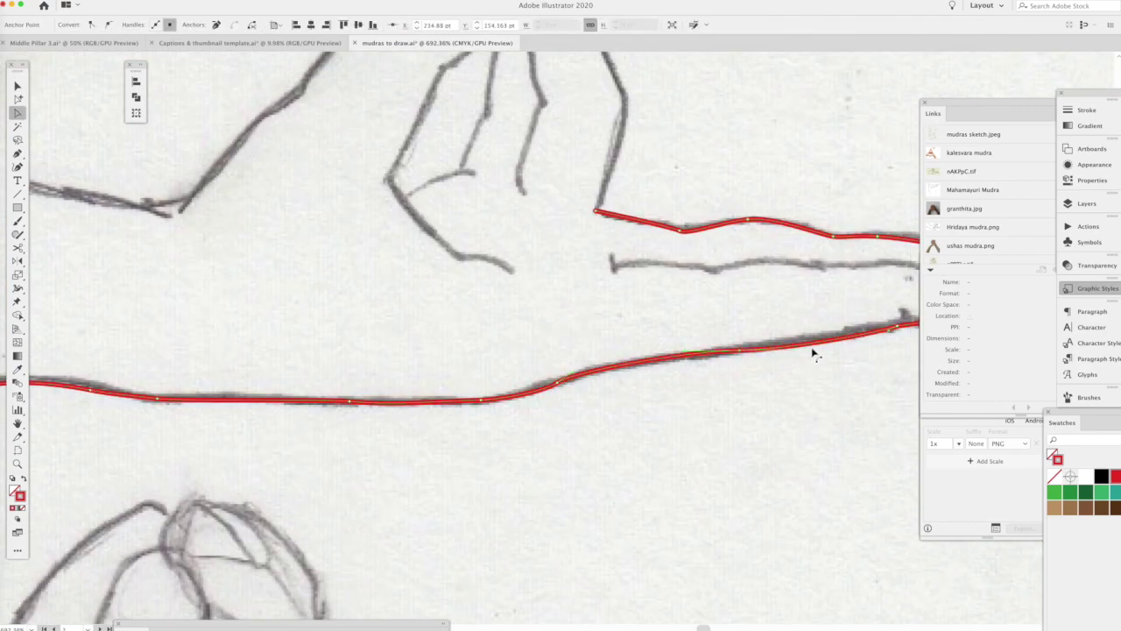
- Adjust the finger path's anchors and extend the red outline down the extended finger
left_click(738, 355)
scroll(727, 364, "right", 5)
scroll(717, 372, "up", 2)
key("ctrl+z")
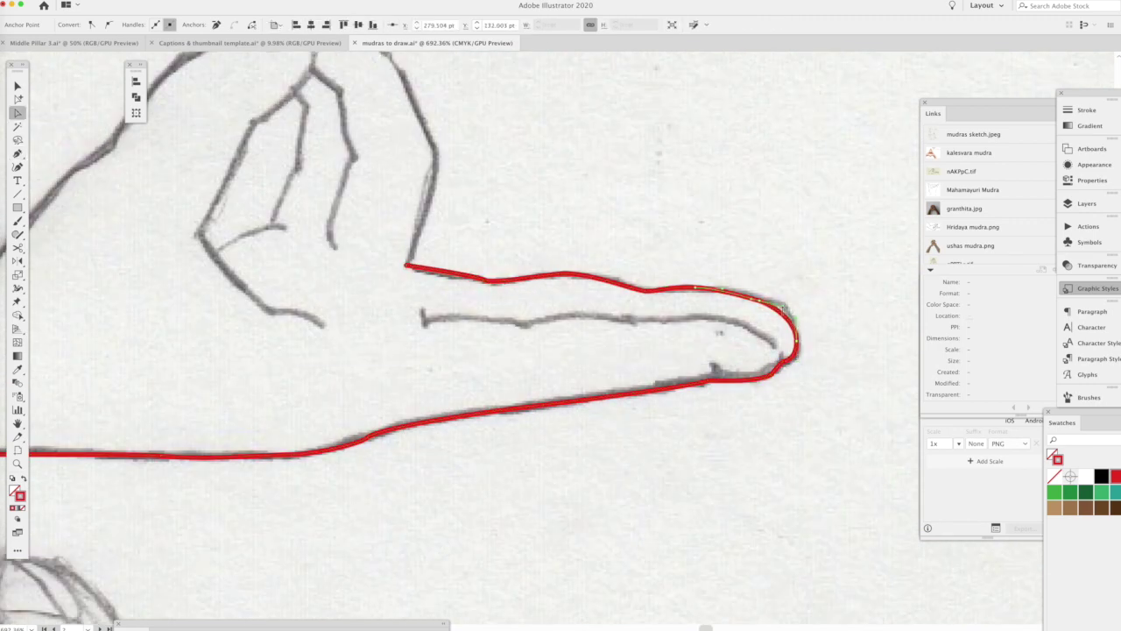
key("ctrl+minus")
key("ctrl+minus")
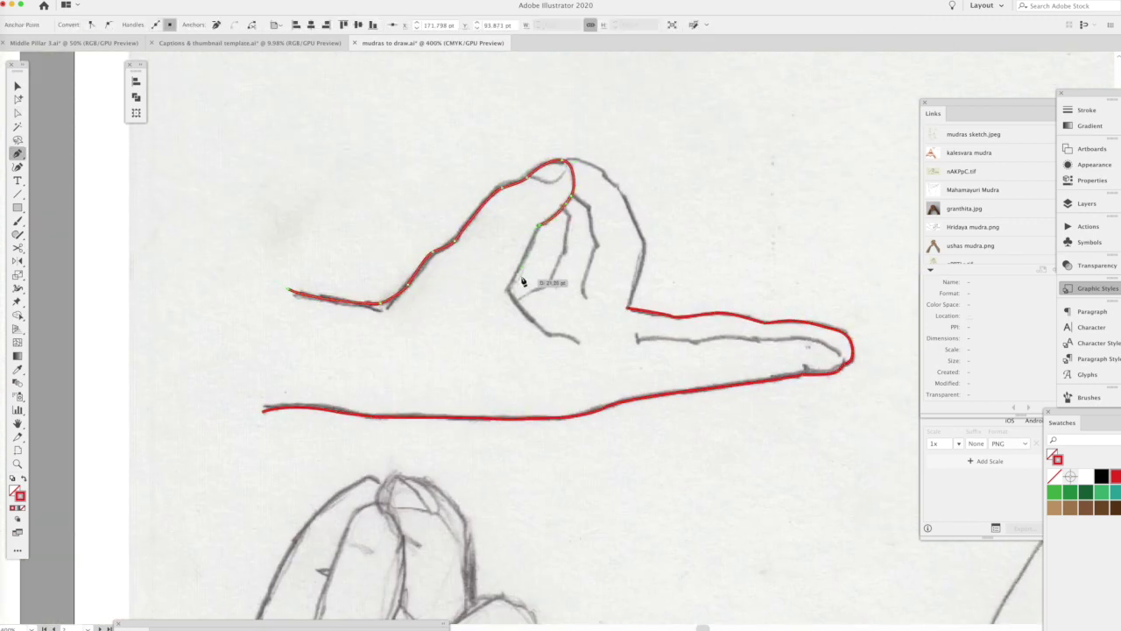
left_click(521, 280)
left_click(547, 332)
left_click(578, 341)
key("ctrl+y")
key("ctrl+y")
key("a")
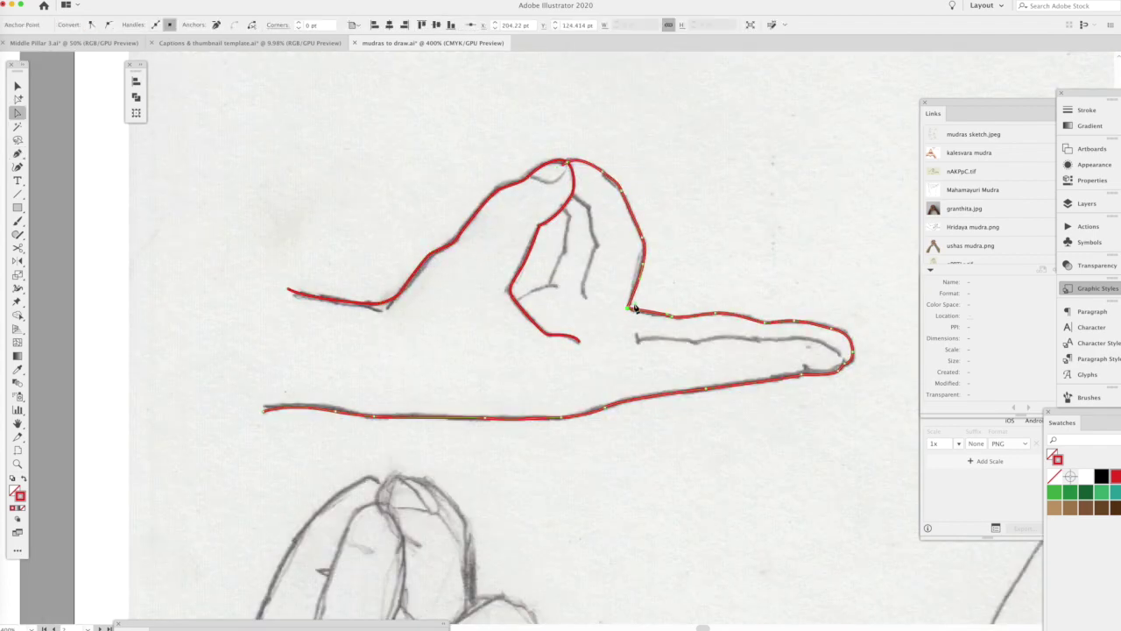
scroll(638, 270, "down", 3)
- Trace the finger crease and join the fingertip curve to the lower outline
left_click(519, 228)
left_click(627, 230)
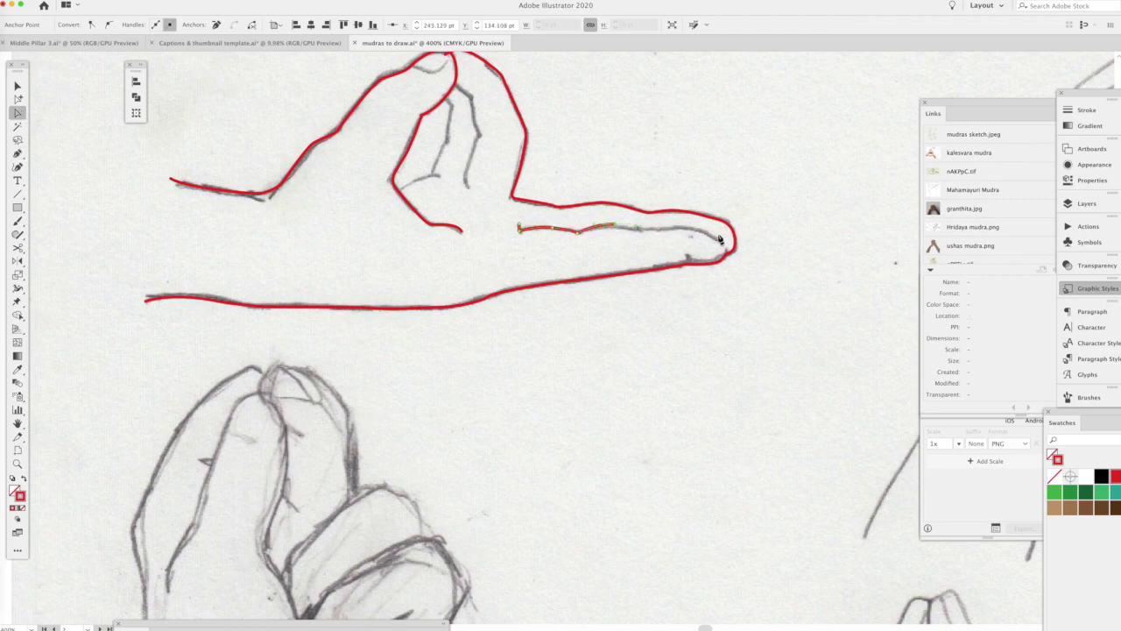
scroll(626, 231, "up", 3)
left_click(828, 254)
key("a")
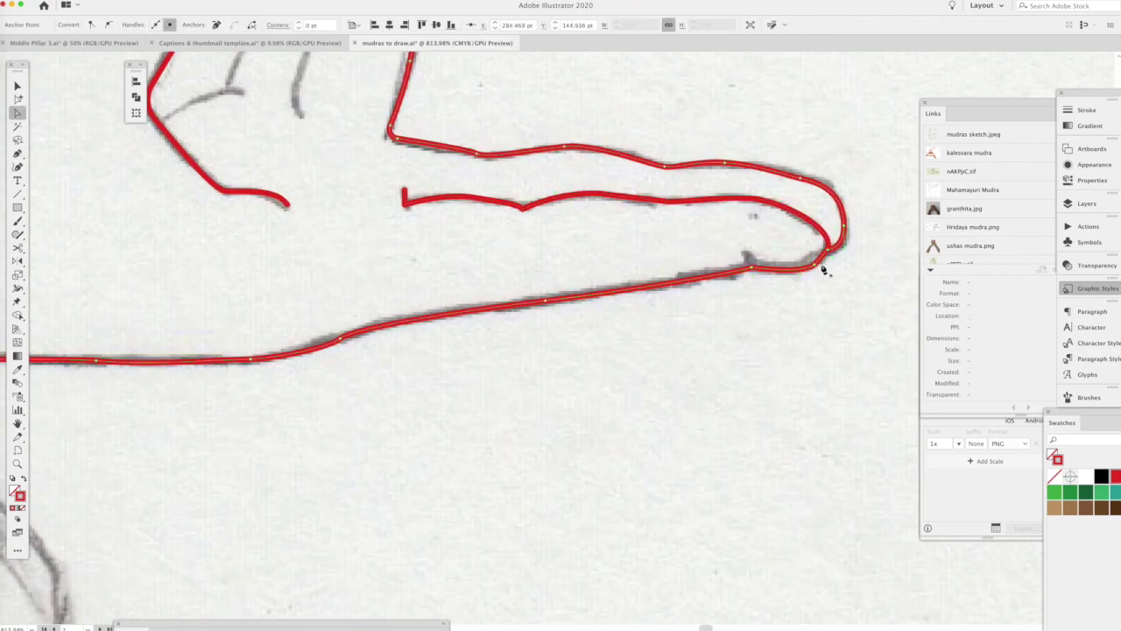
scroll(748, 260, "up", 5)
scroll(748, 260, "left", 3)
- Select the thumb outline anchors and check the joins in Outline view
left_click(448, 161)
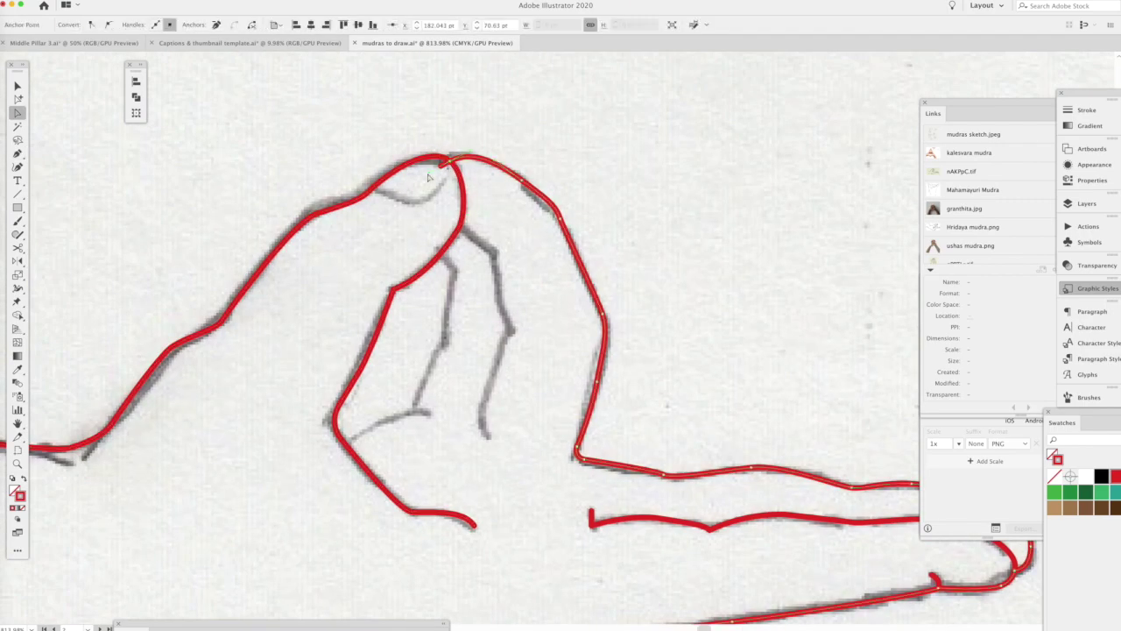
left_click(1086, 110)
key("ctrl+y")
scroll(456, 210, "up", 3)
scroll(447, 190, "up", 3)
scroll(447, 187, "down", 3)
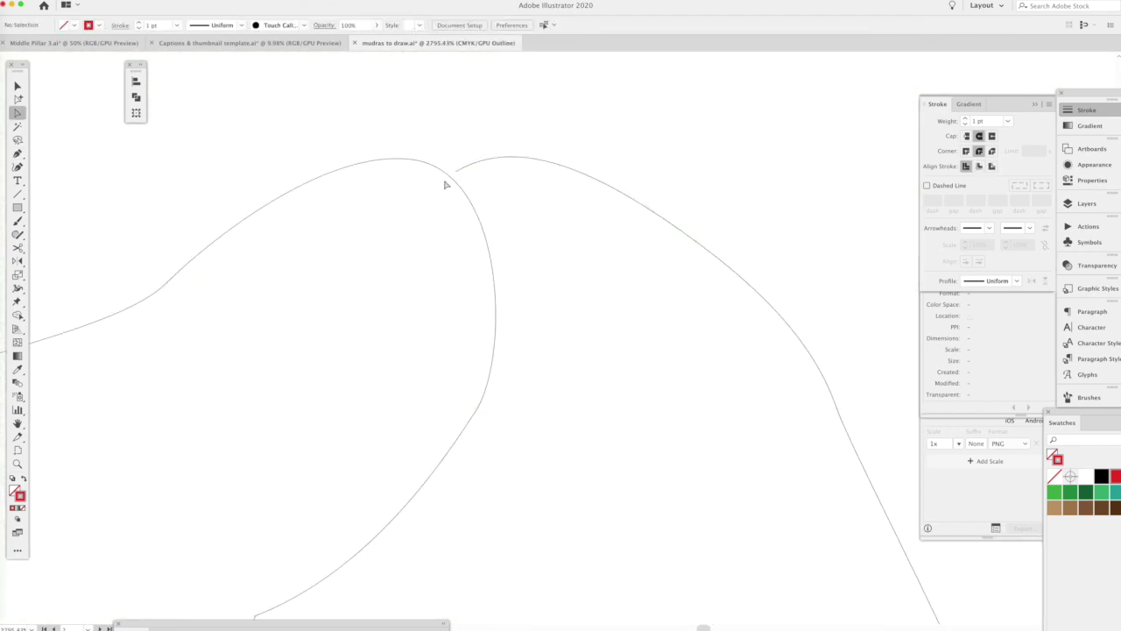
key("ctrl+y")
scroll(721, 310, "down", 5)
- Start a red line inside the bent finger along its crease
left_click(557, 362)
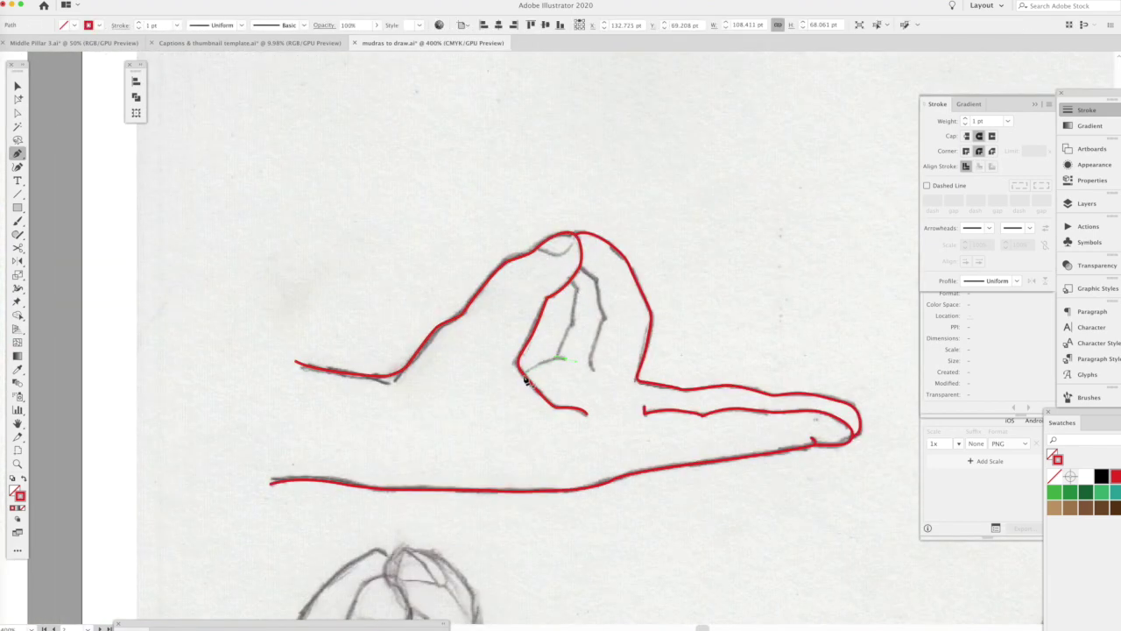
key("p")
scroll(560, 332, "up", 3)
left_click(541, 382)
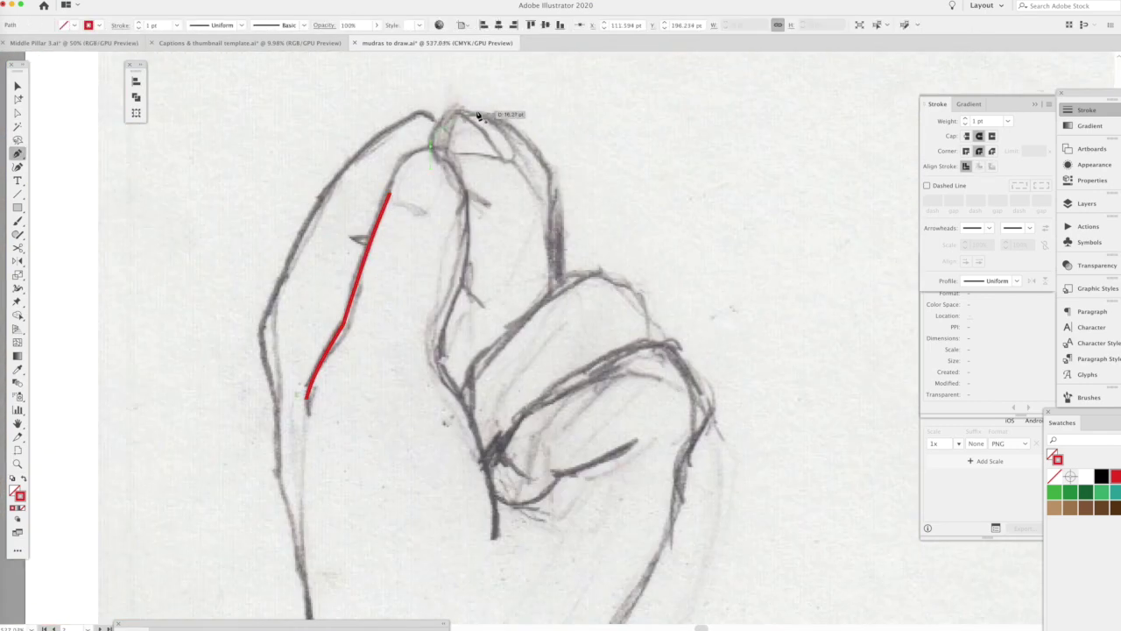
- Curve the upright hand's outline over the fingertip and next knuckle
left_click_drag(477, 116, 526, 140)
left_click(558, 278)
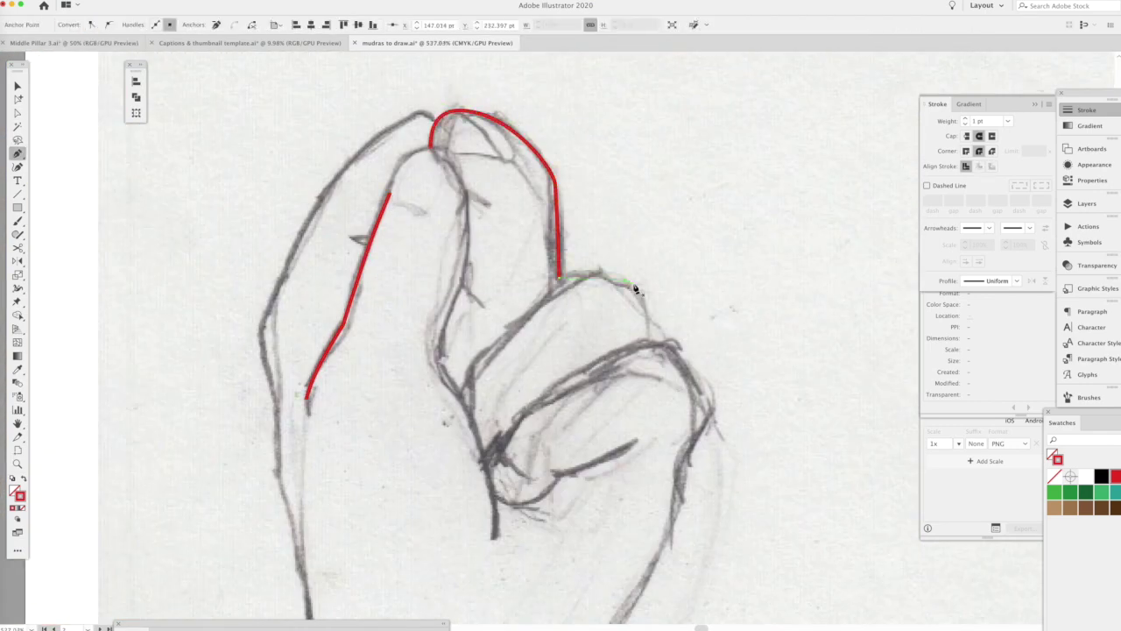
left_click_drag(611, 283, 592, 268)
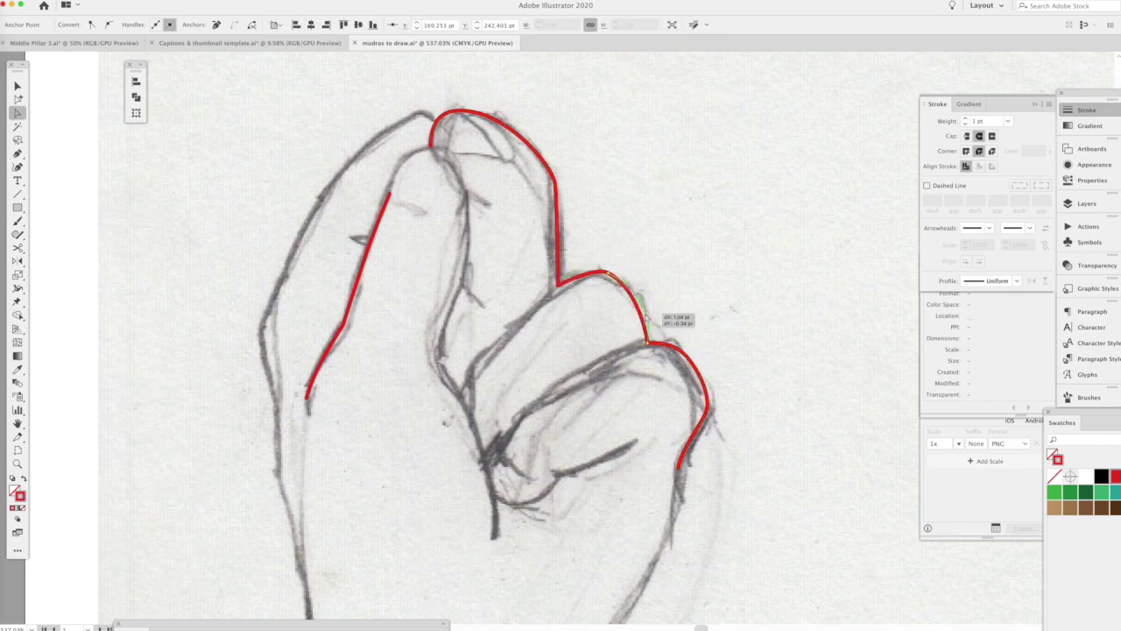
key("Escape")
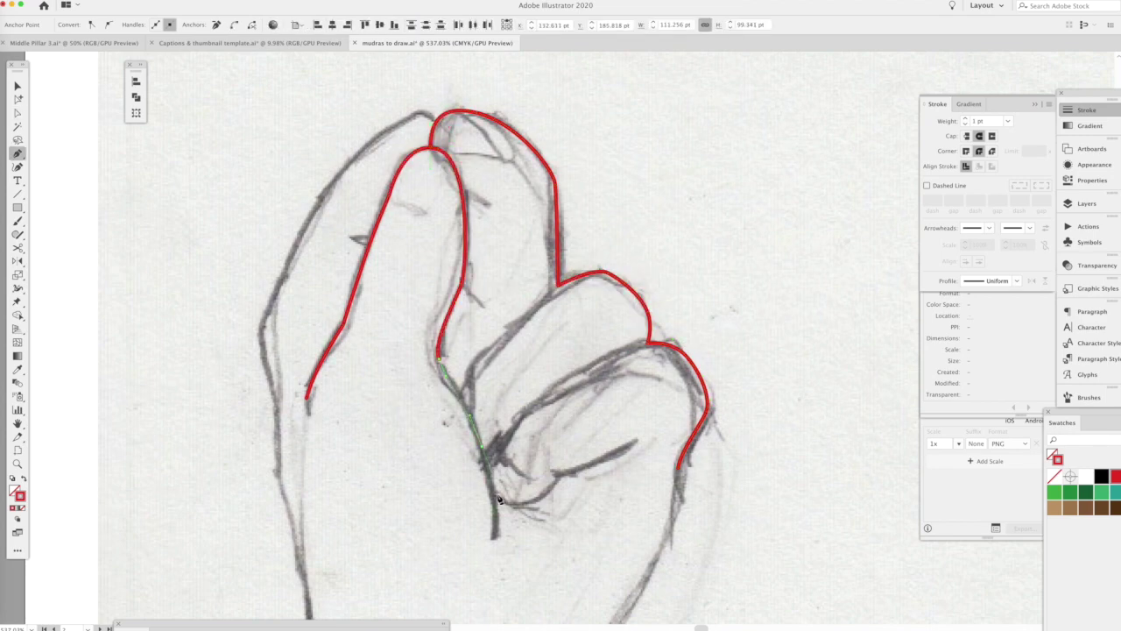
key("super+minus")
key("super+minus")
- Trace the left finger, a hook line inside it, and a closed fingernail loop
left_click(406, 565)
left_click(484, 211)
scroll(484, 211, "up", 5)
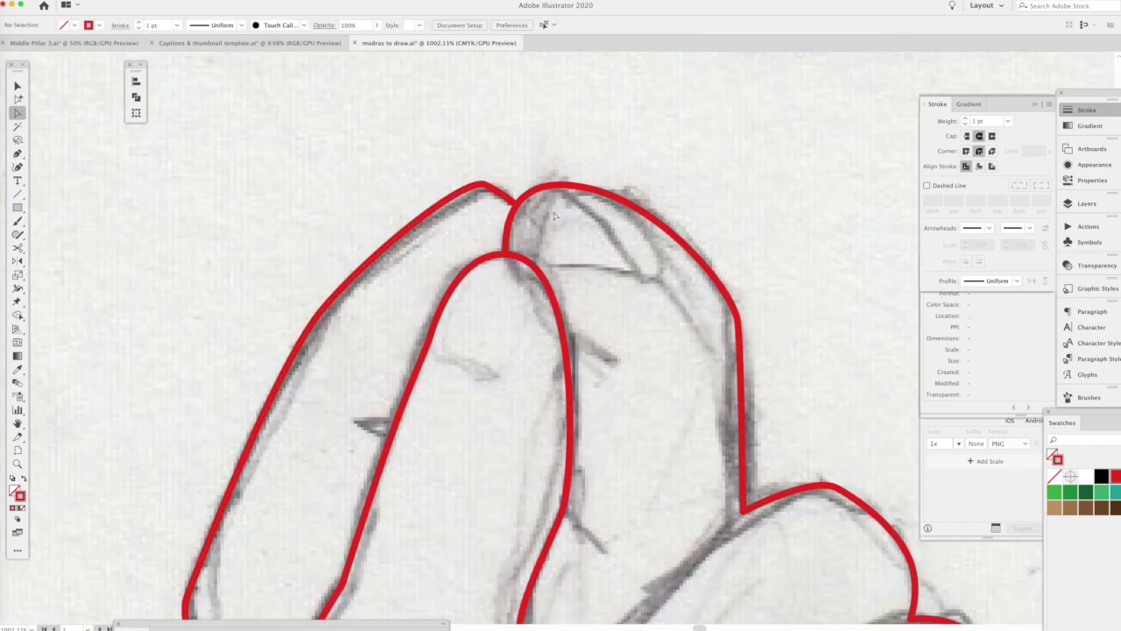
left_click(613, 361)
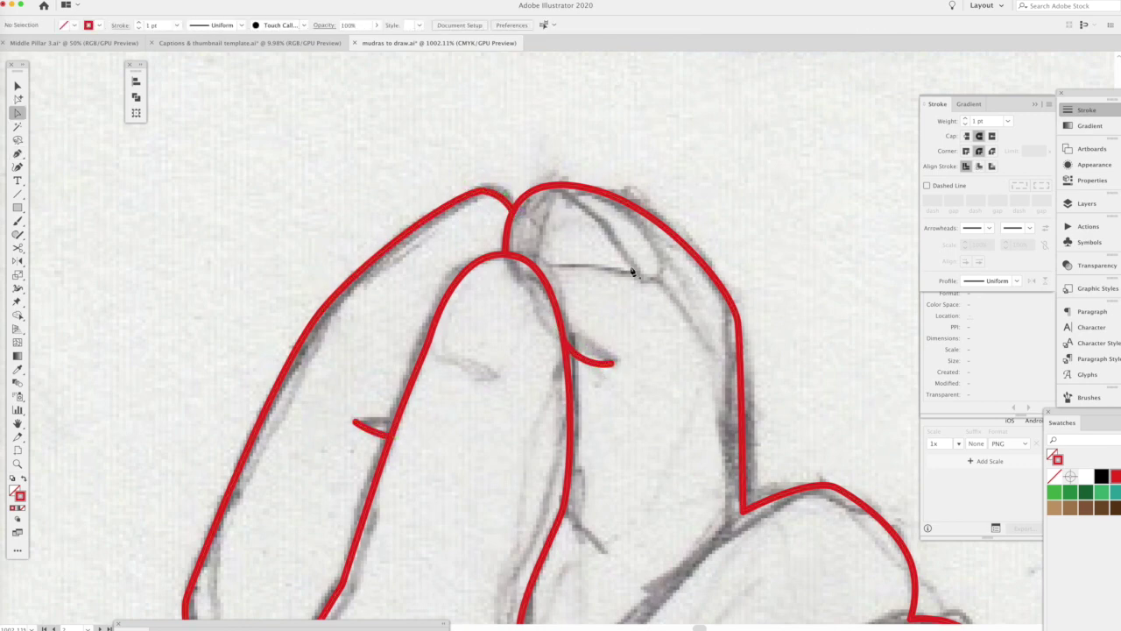
left_click(650, 275)
left_click_drag(662, 252, 650, 275)
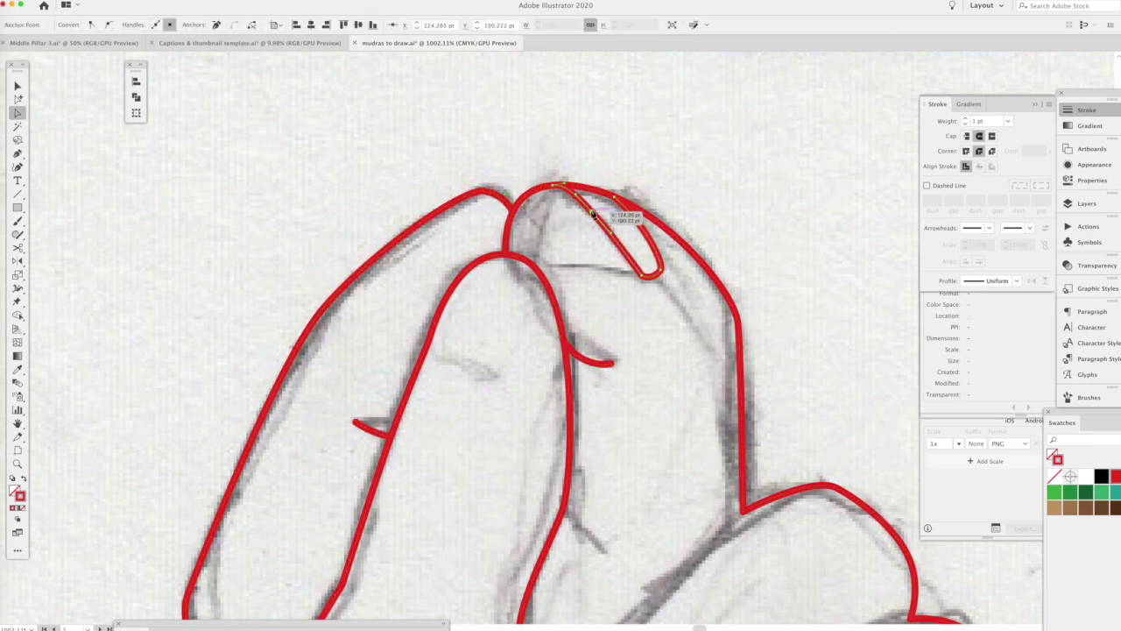
- Draw the fingernail on the front finger
left_click(428, 348)
left_click(502, 379)
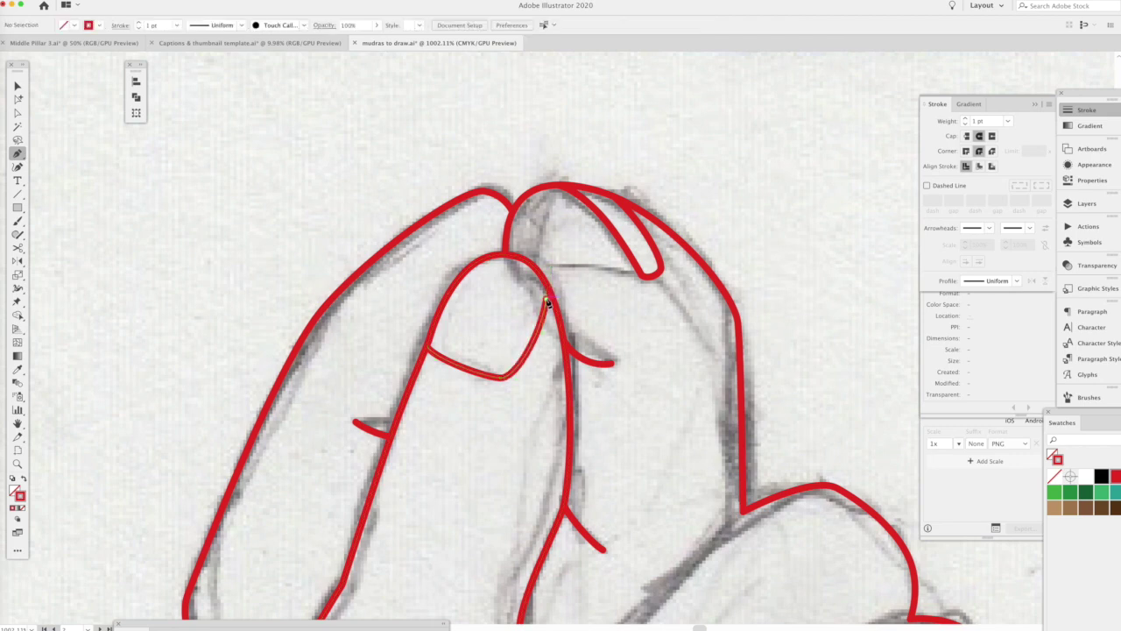
left_click(545, 284)
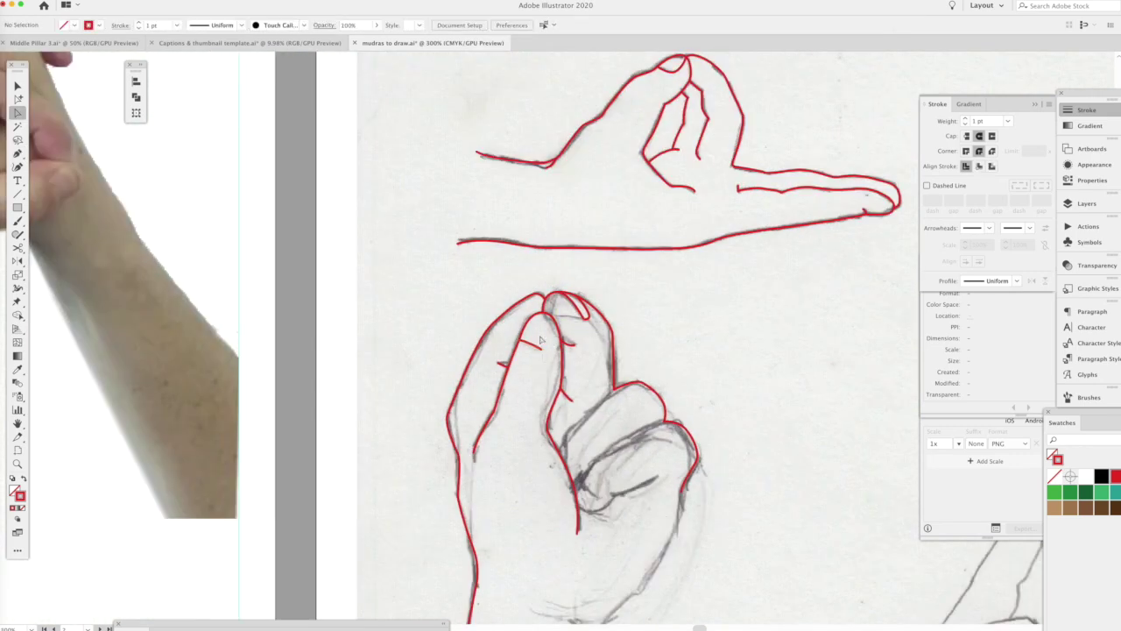
scroll(541, 340, "down", 5)
- Trace the thumb line joining the outline, plus two short crease lines on the hand
left_click(601, 515)
scroll(600, 515, "up", 3)
left_click(643, 327)
left_click(762, 260)
left_click(752, 355)
left_click(665, 387)
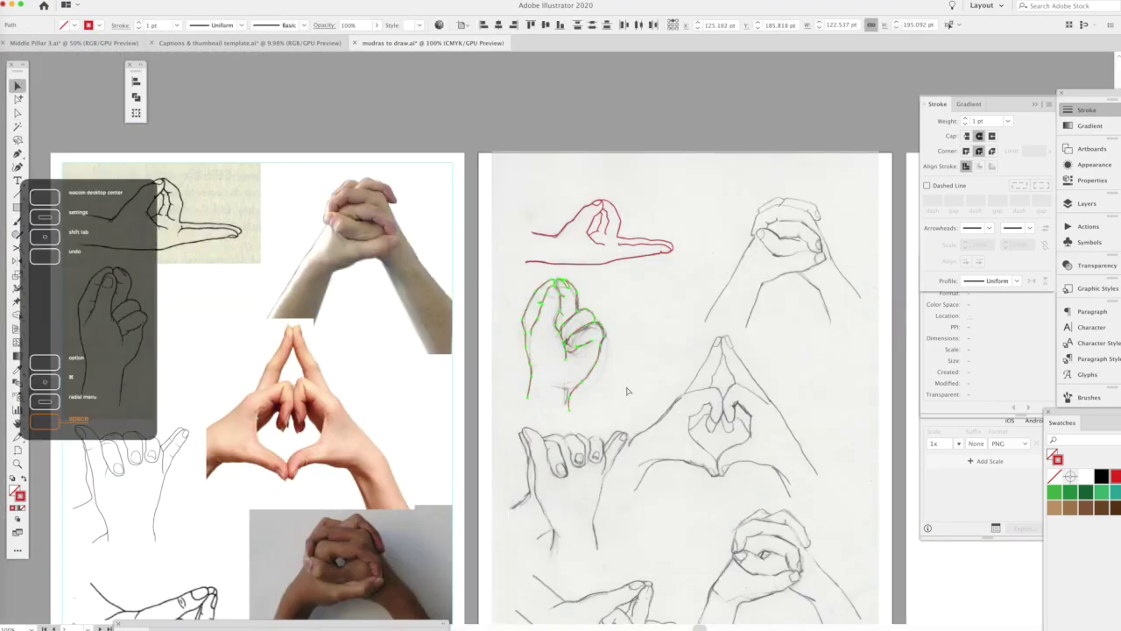
left_click(253, 75)
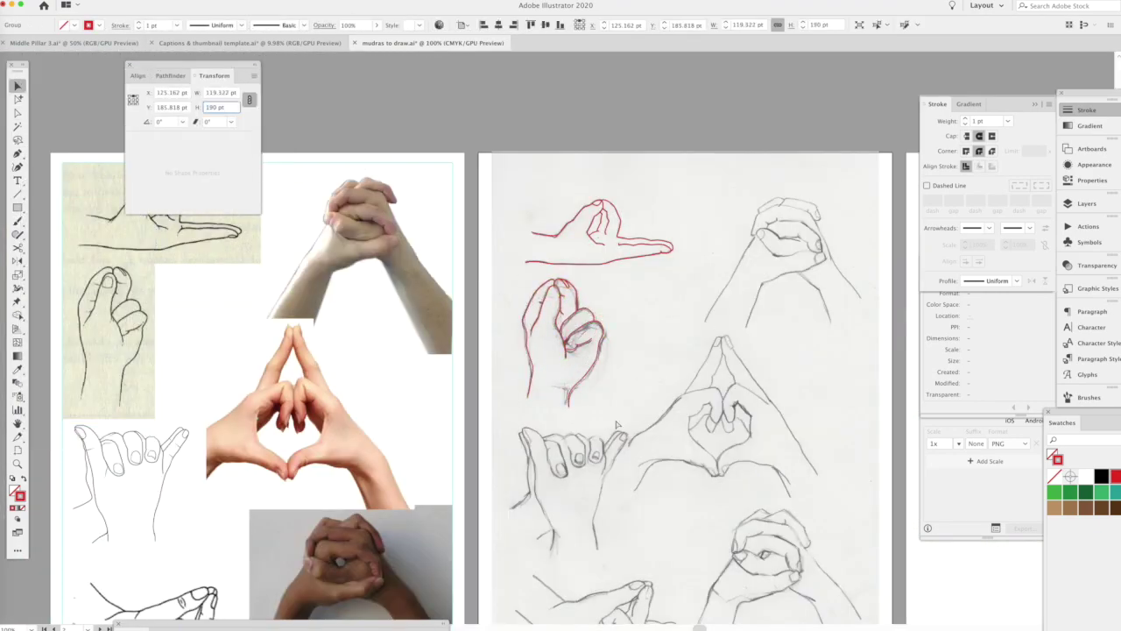
- Outline the clasped hands' forearm and knuckles, fitting the knuckle anchor to the sketch
scroll(593, 378, "down", 3)
scroll(689, 272, "right", 3)
scroll(725, 198, "up", 5)
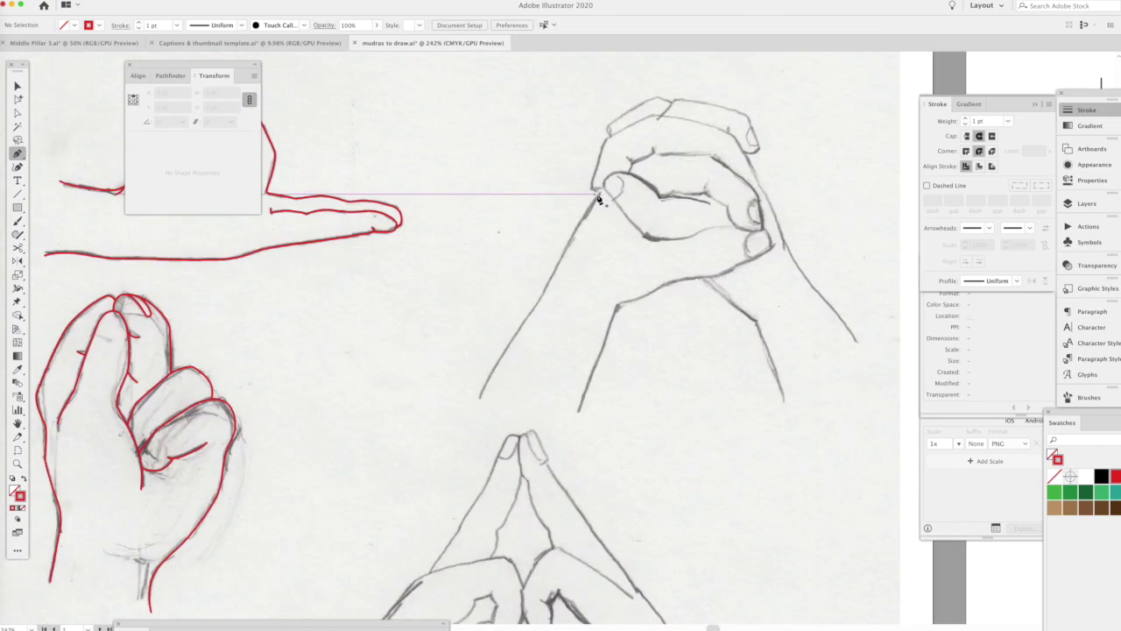
left_click(593, 187)
scroll(601, 188, "up", 3)
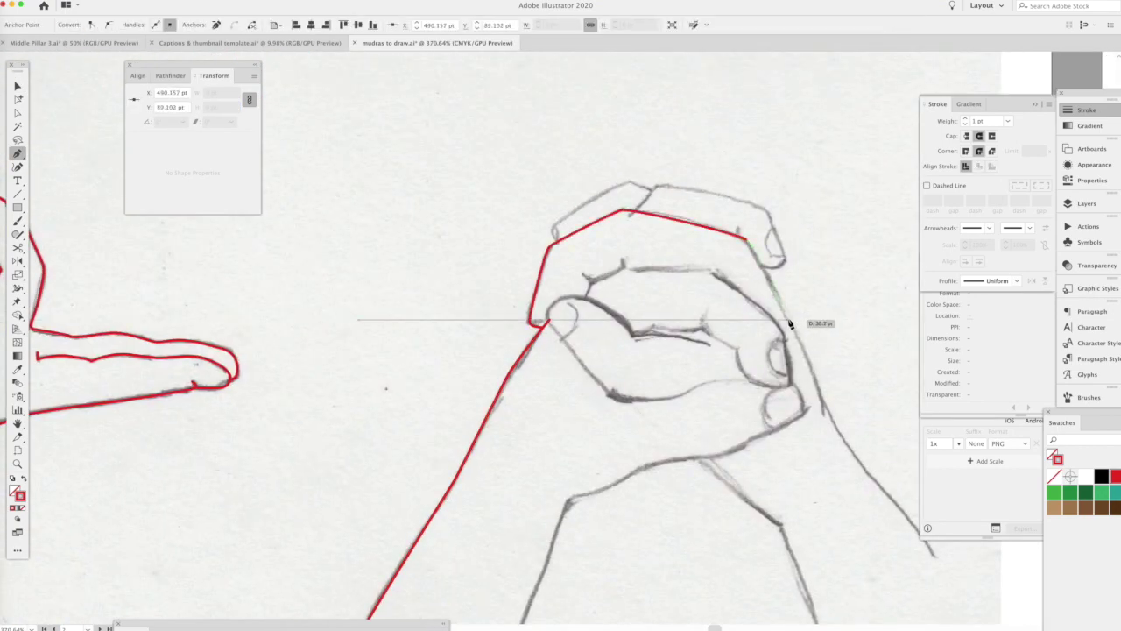
scroll(789, 324, "down", 3)
scroll(788, 324, "right", 3)
left_click(723, 311)
left_click(723, 327)
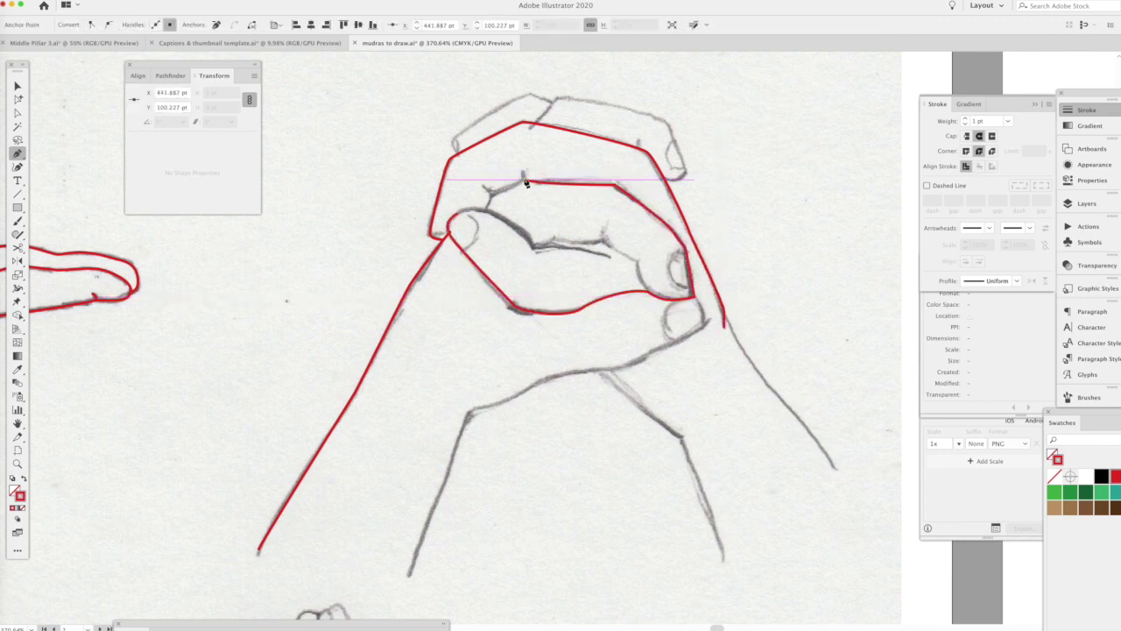
scroll(688, 296, "up", 5)
left_click_drag(686, 199, 678, 184)
scroll(692, 263, "down", 3)
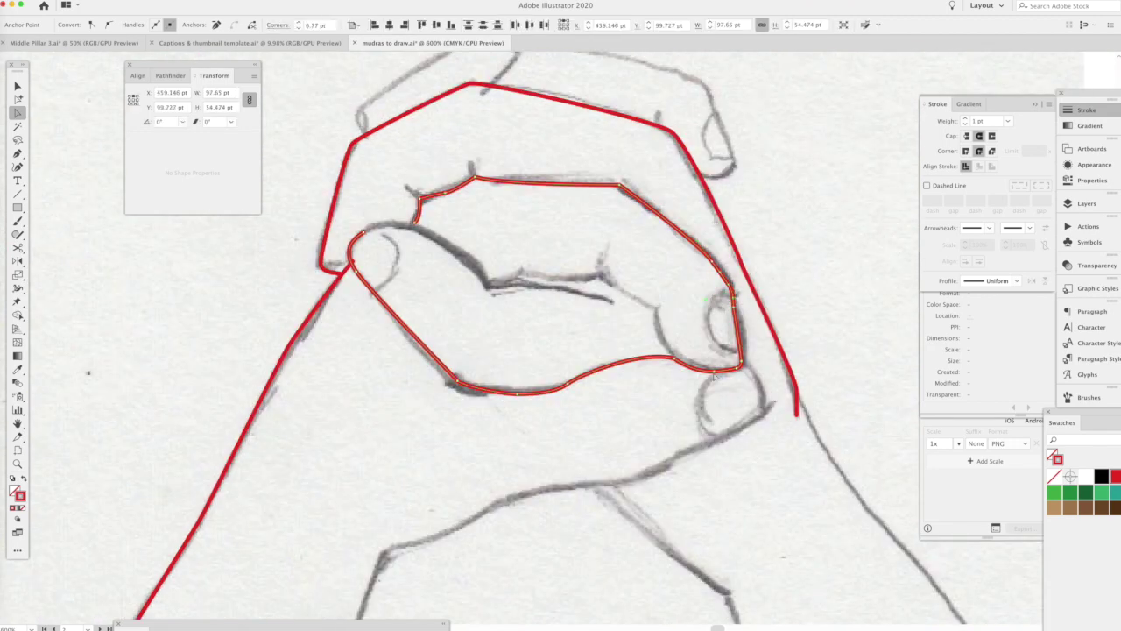
key("ctrl+shift+a")
- Pencil-trace the crease between the fingers and the curves around the thumb
left_click_drag(488, 285, 585, 287)
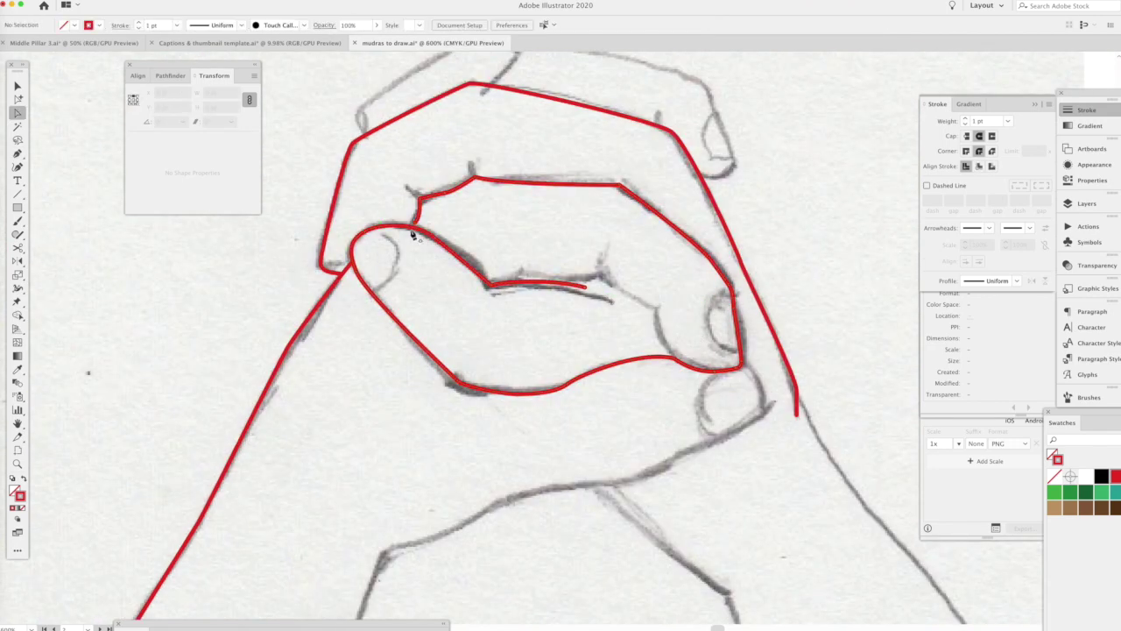
left_click_drag(379, 233, 372, 289)
left_click_drag(675, 358, 585, 285)
key("a")
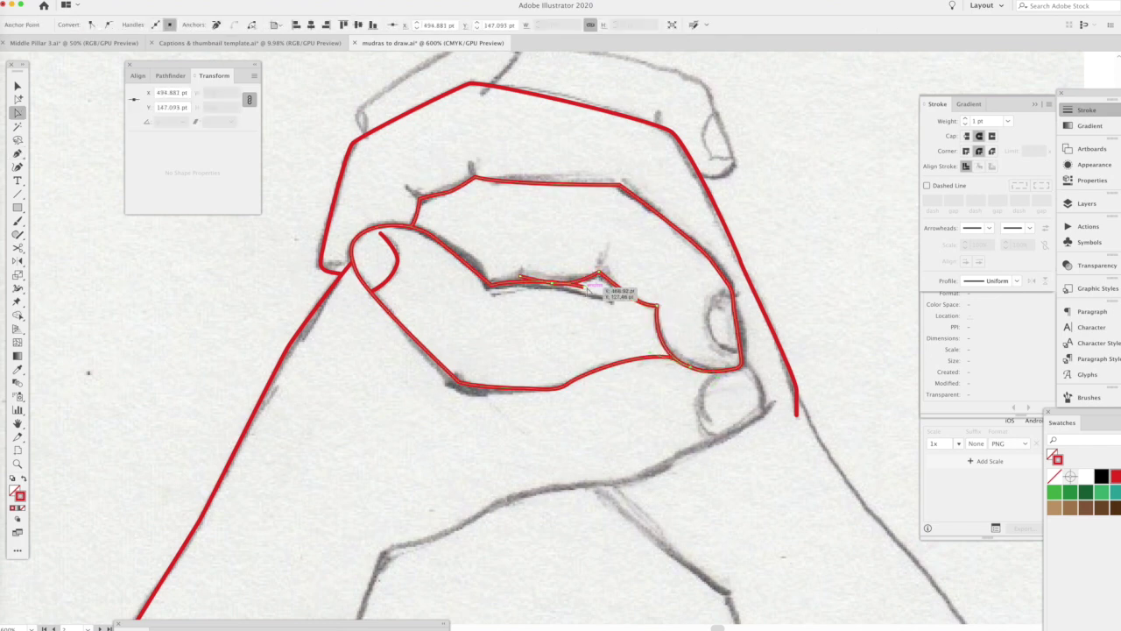
key("n")
left_click_drag(732, 294, 738, 354)
key("a")
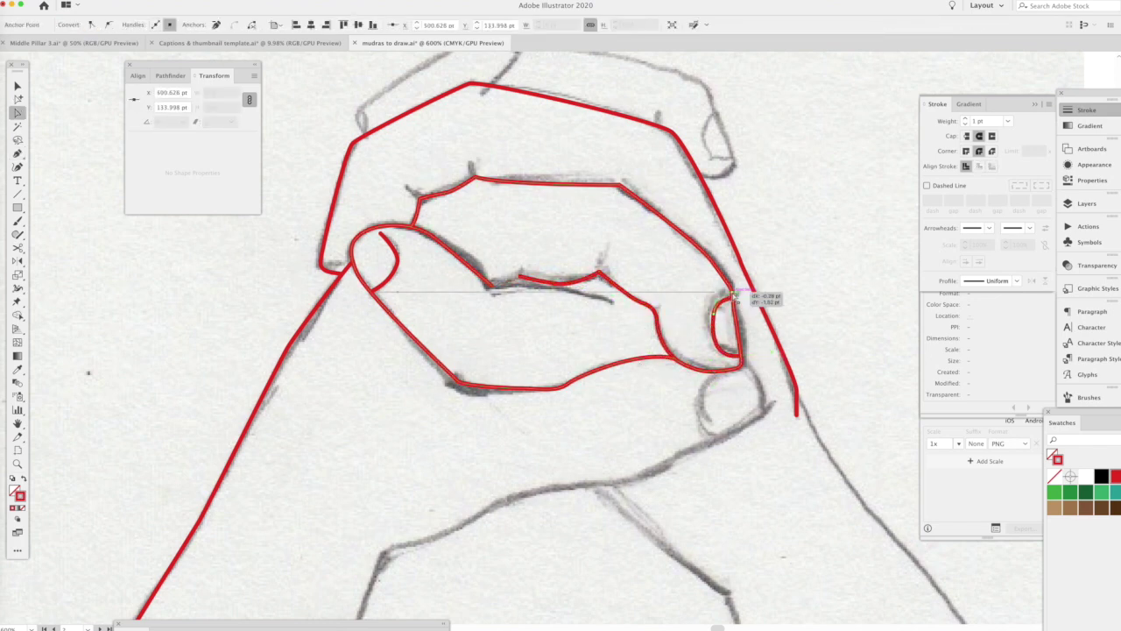
key("n")
left_click_drag(762, 405, 444, 526)
left_click(443, 519, "super")
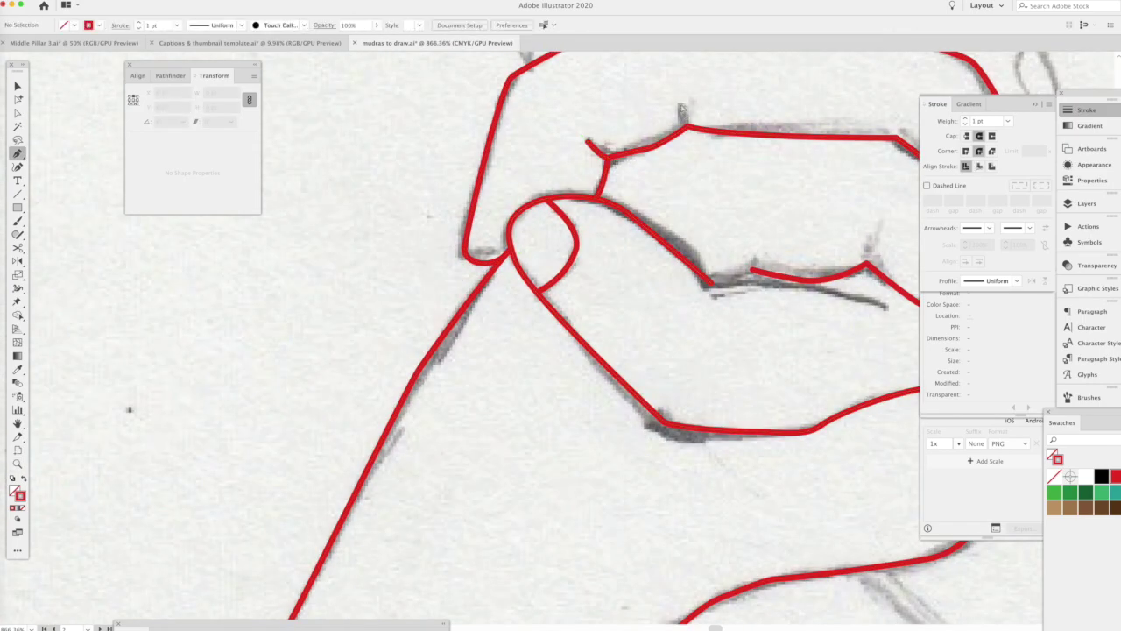
- Add a short knuckle stroke and trace the inner palm curve toward the fingers
left_click_drag(681, 104, 687, 127)
key("a")
scroll(558, 340, "down", 3)
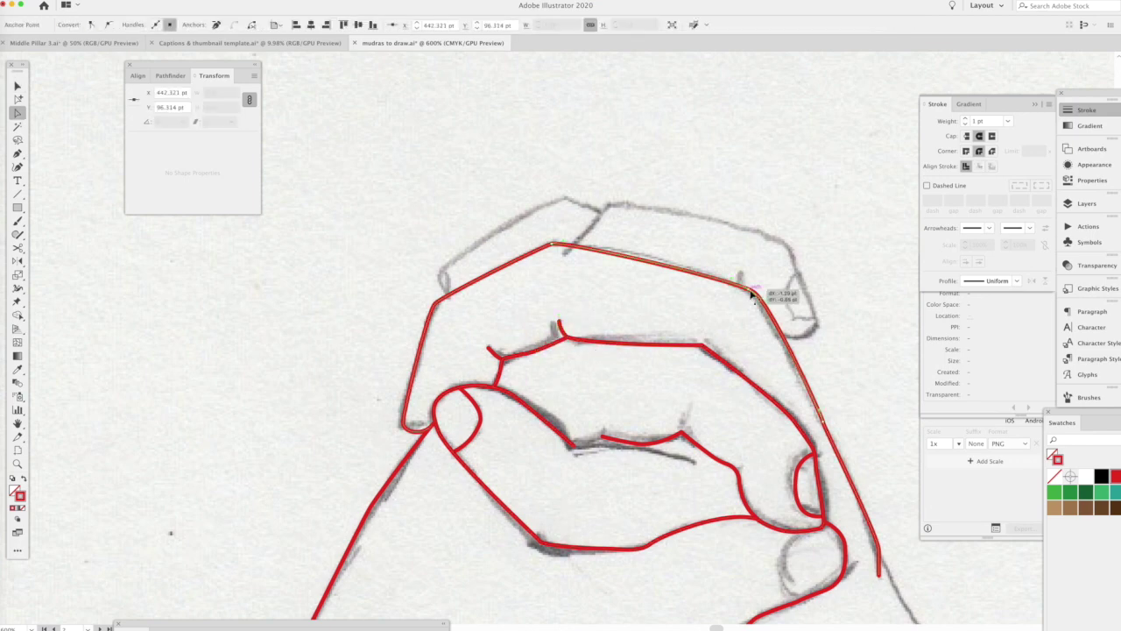
scroll(769, 293, "down", 3)
left_click(616, 319)
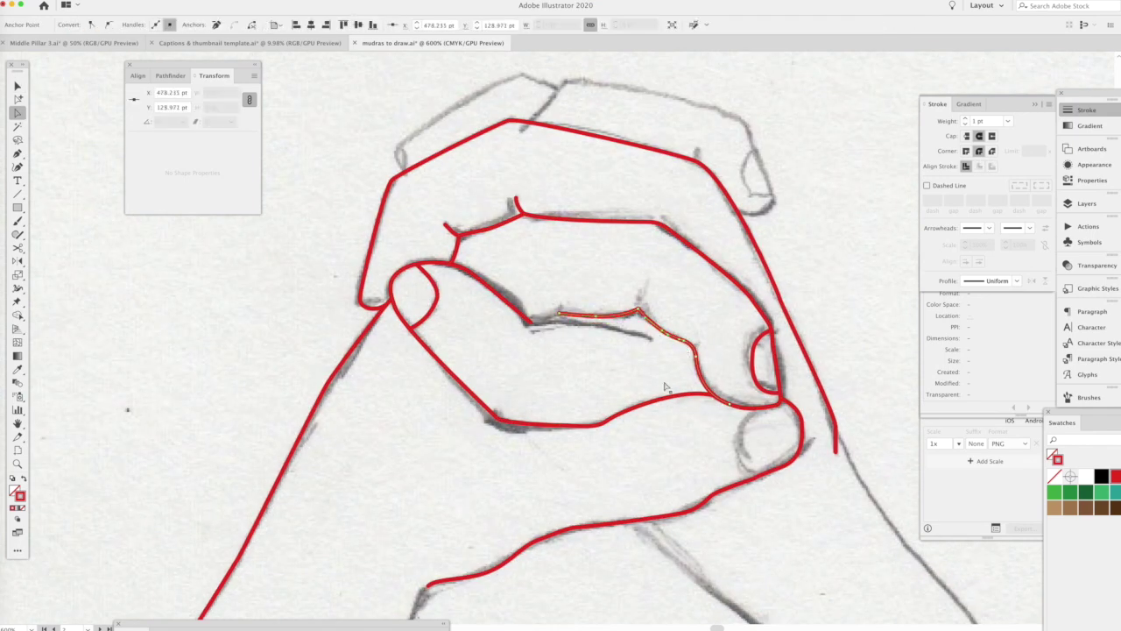
mouse_move(642, 313)
left_mouse_down()
mouse_move(637, 299)
mouse_move(562, 317)
left_mouse_up()
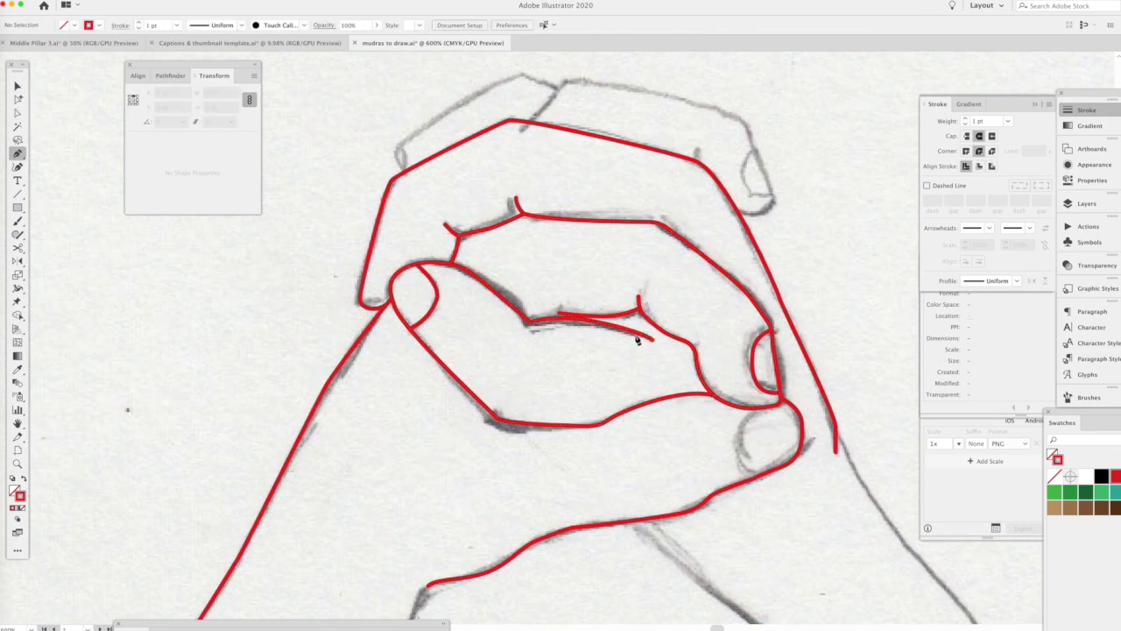
key("a")
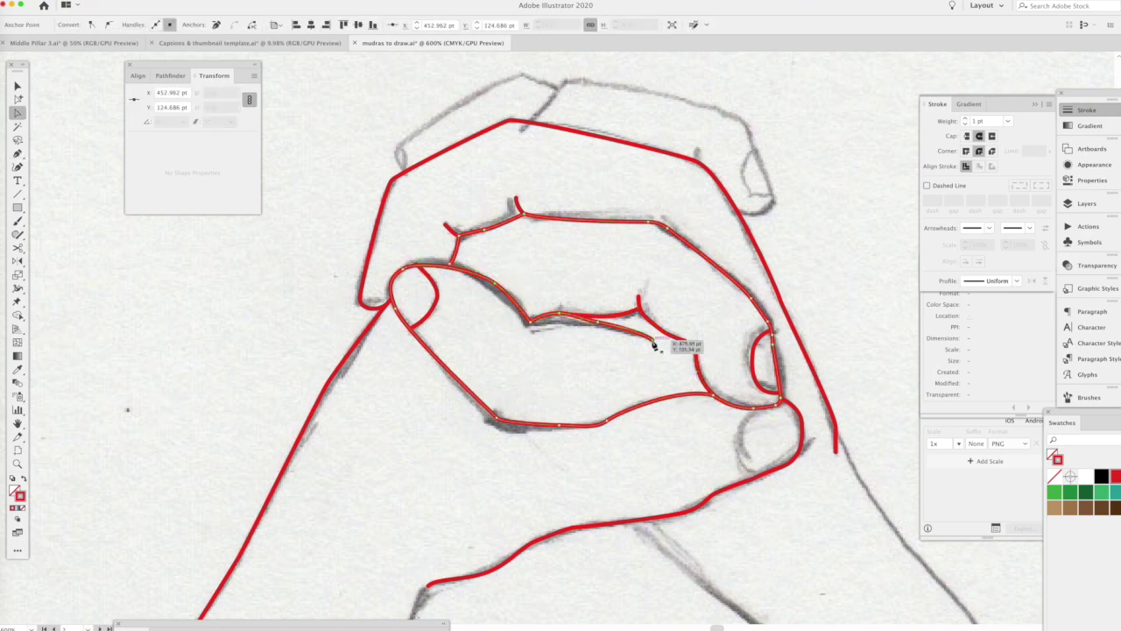
key("ctrl+shift+a")
- Trace the top edge of the finger in red
key("ctrl+minus")
key("ctrl+minus")
key("ctrl+minus")
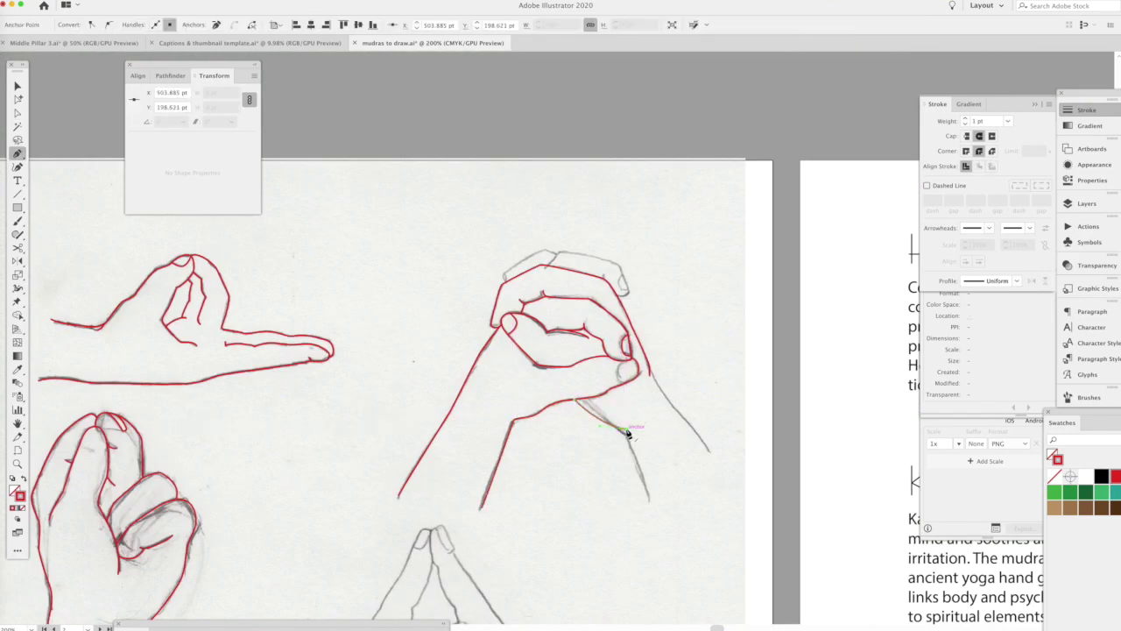
key("a")
key("ctrl+shift+a")
scroll(560, 271, "up", 5)
key("ctrl+shift+a")
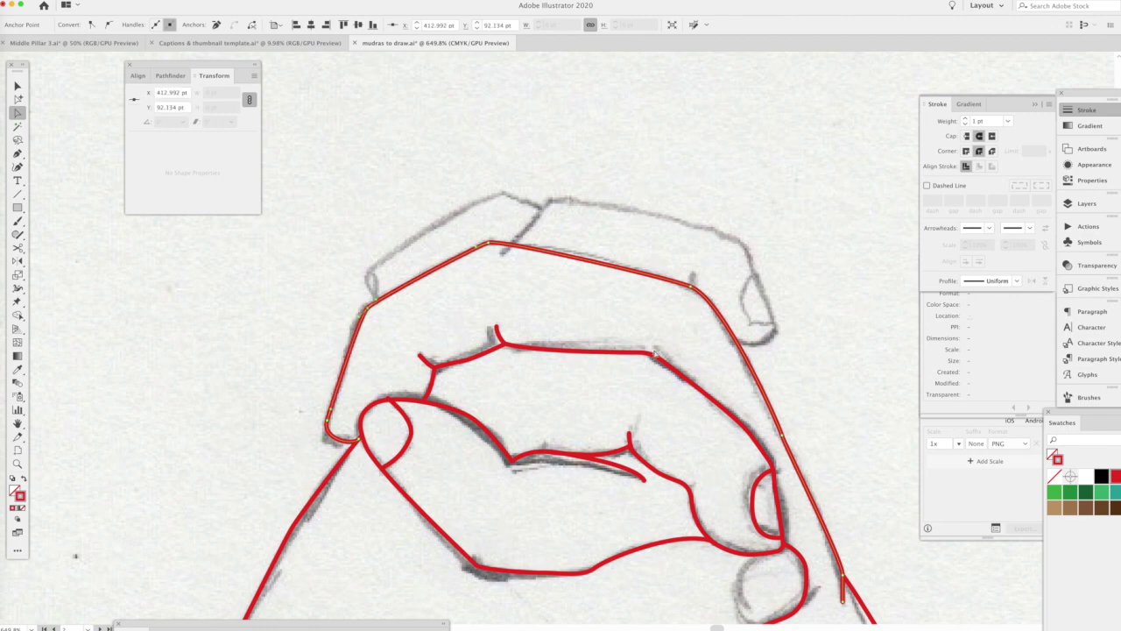
key("n")
left_click_drag(551, 207, 777, 329)
key("a")
key("ctrl+shift+a")
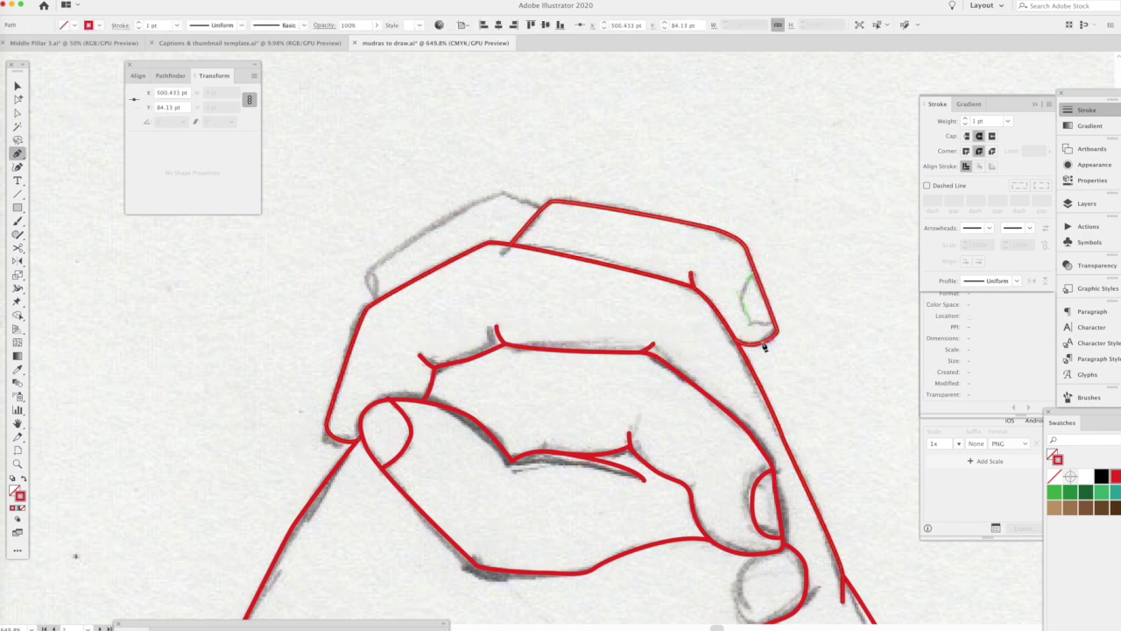
- Trace the fingertip with a short red stroke
left_click_drag(505, 197, 519, 200)
scroll(631, 395, "down", 5)
left_click_drag(777, 256, 753, 331)
key("a")
key("ctrl+shift+a")
- Check the fingertip stroke's anchors in Outline view, then return to the coloured preview
key("ctrl+y")
scroll(783, 260, "down", 3)
scroll(573, 233, "up", 5)
left_click(549, 249)
key("ctrl+y")
key("ctrl+shift+a")
scroll(765, 324, "down", 5)
scroll(636, 530, "up", 1)
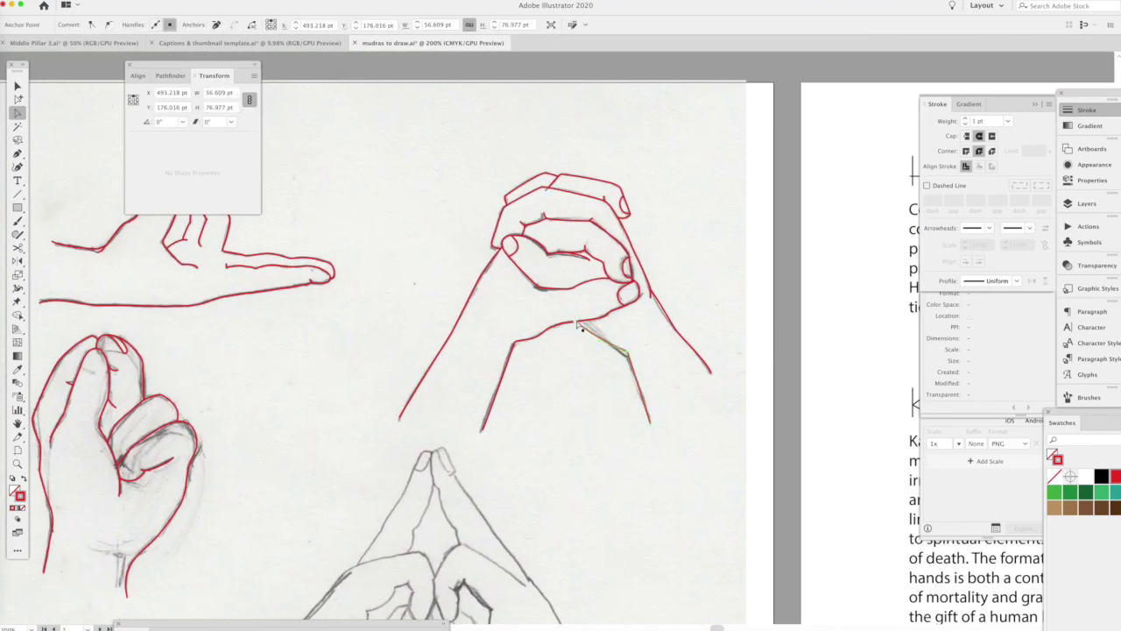
scroll(637, 531, "up", 1)
scroll(637, 531, "down", 3)
scroll(637, 531, "up", 3)
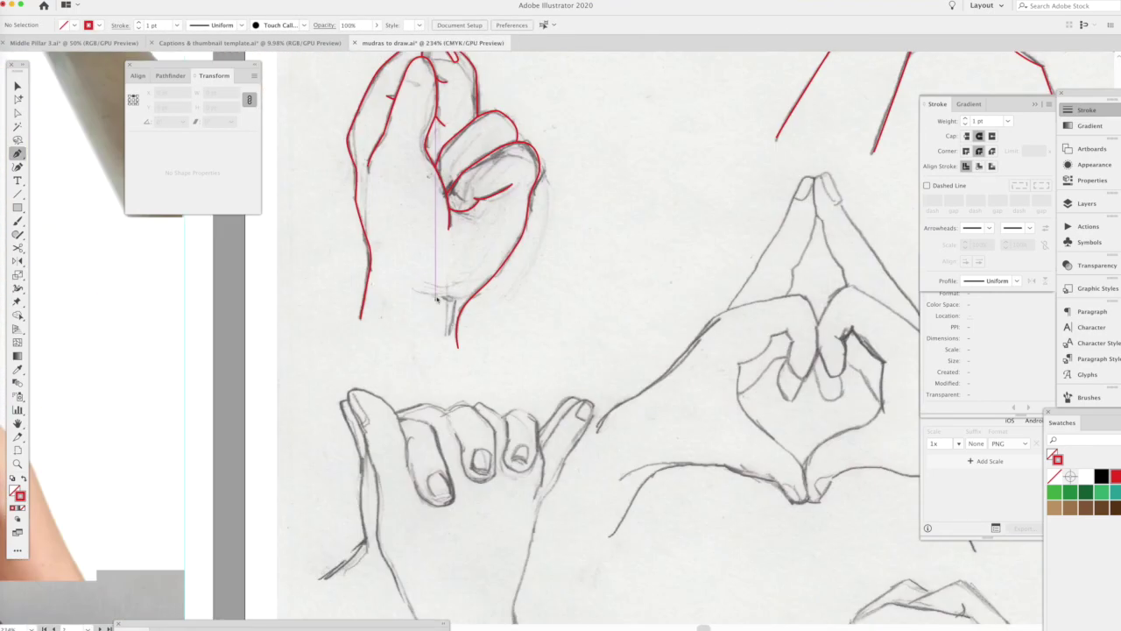
- Start a red Pen path along the lower hand of the heart-hands sketch
mouse_move(729, 399)
left_mouse_down()
mouse_move(592, 308)
mouse_move(593, 260)
left_mouse_up()
key("p")
left_click(633, 403)
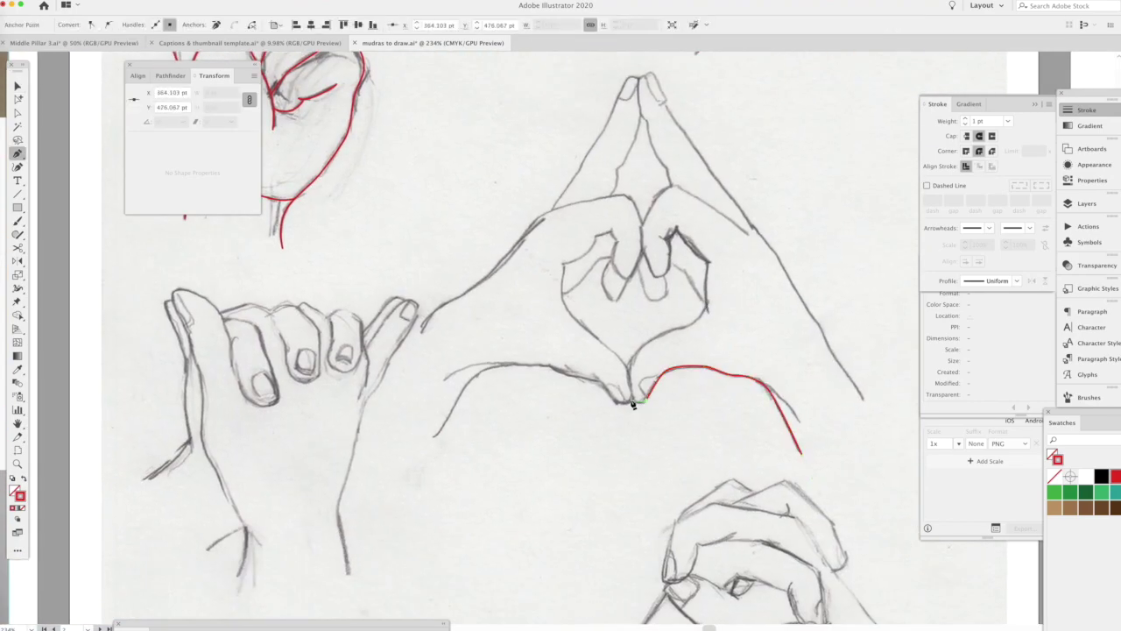
scroll(613, 394, "up", 5)
left_click(622, 255)
left_click_drag(681, 438, 680, 443)
- Trace the finger outline up to the fingertip with red anchors
key("p")
scroll(631, 438, "down", 3)
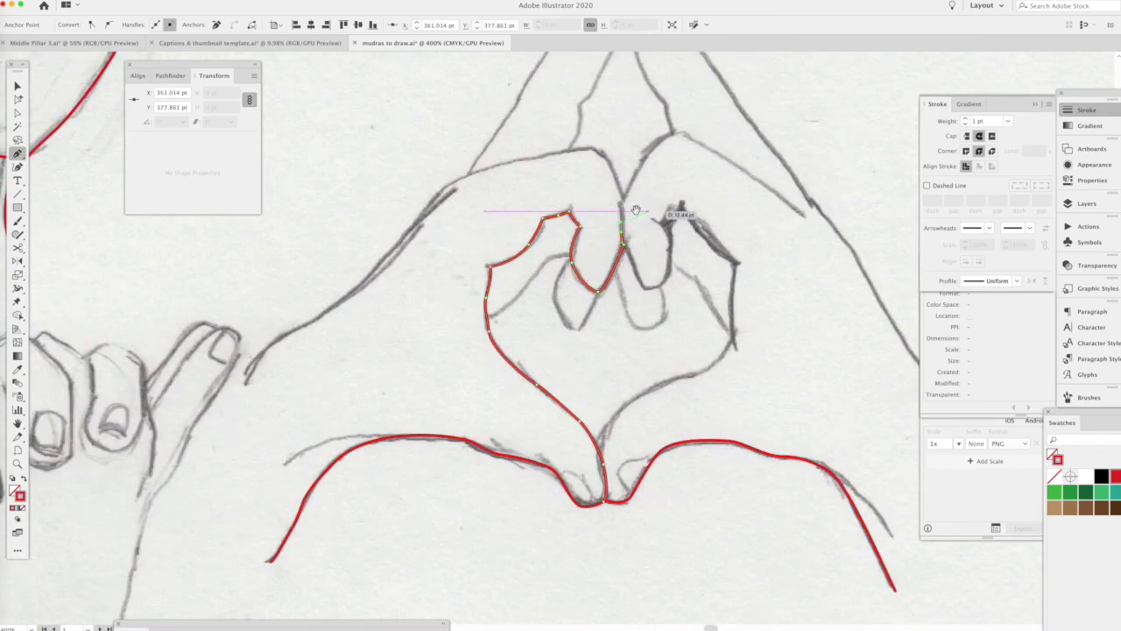
scroll(636, 210, "up", 3)
left_click(420, 451)
left_click(473, 307)
left_click(512, 267)
left_click(644, 396)
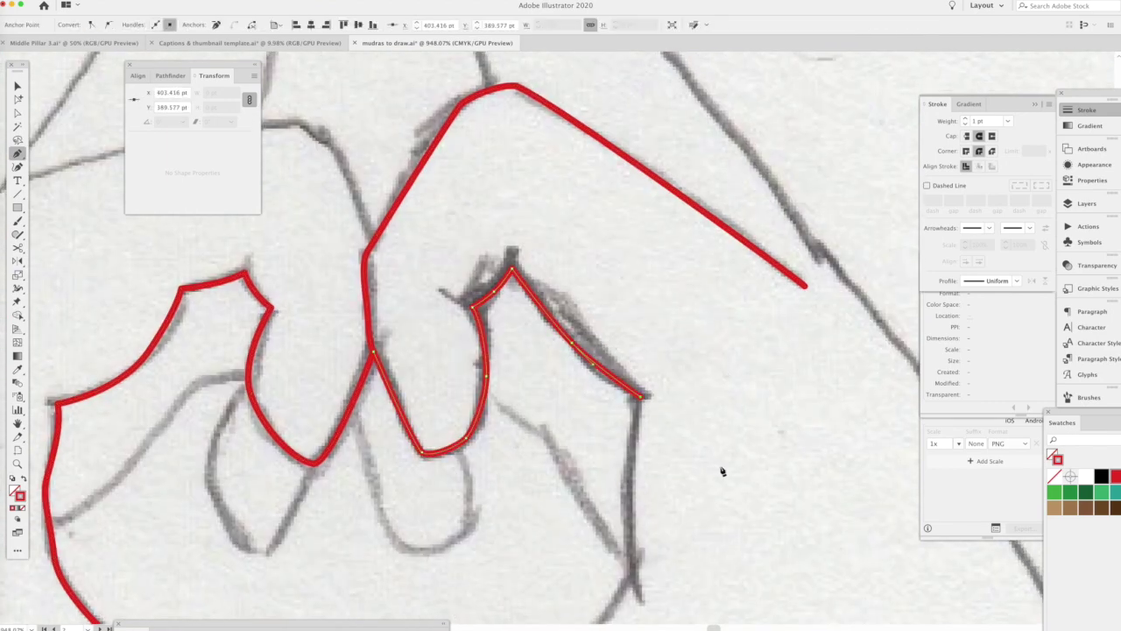
scroll(613, 394, "down", 5)
scroll(499, 398, "down", 5)
- Trace the small fingertip loop and curve the path along the heart's finger
left_click(521, 425)
left_click(491, 372)
left_click(550, 336)
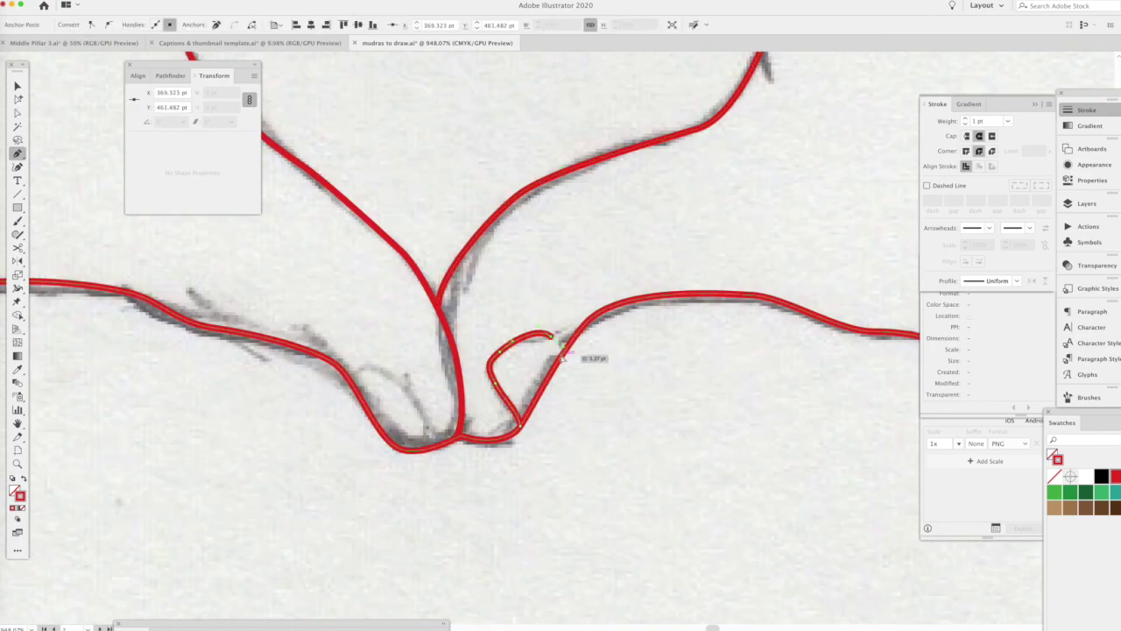
left_click(385, 398)
scroll(687, 330, "down", 5)
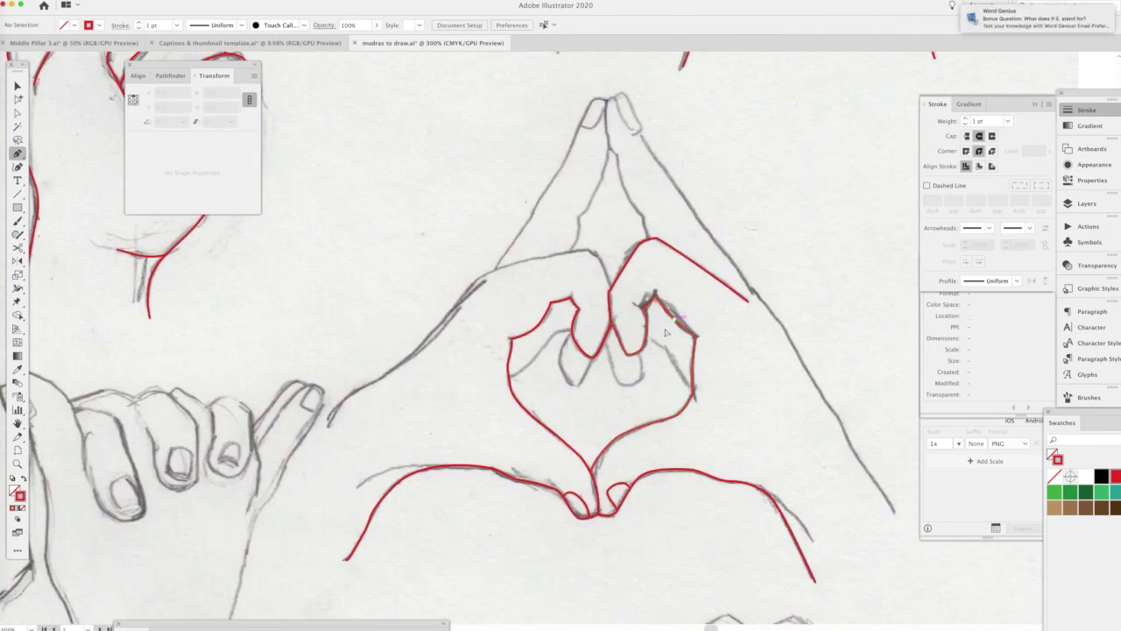
scroll(687, 331, "up", 5)
left_click_drag(554, 422, 515, 372)
left_click(489, 315)
left_click(388, 399)
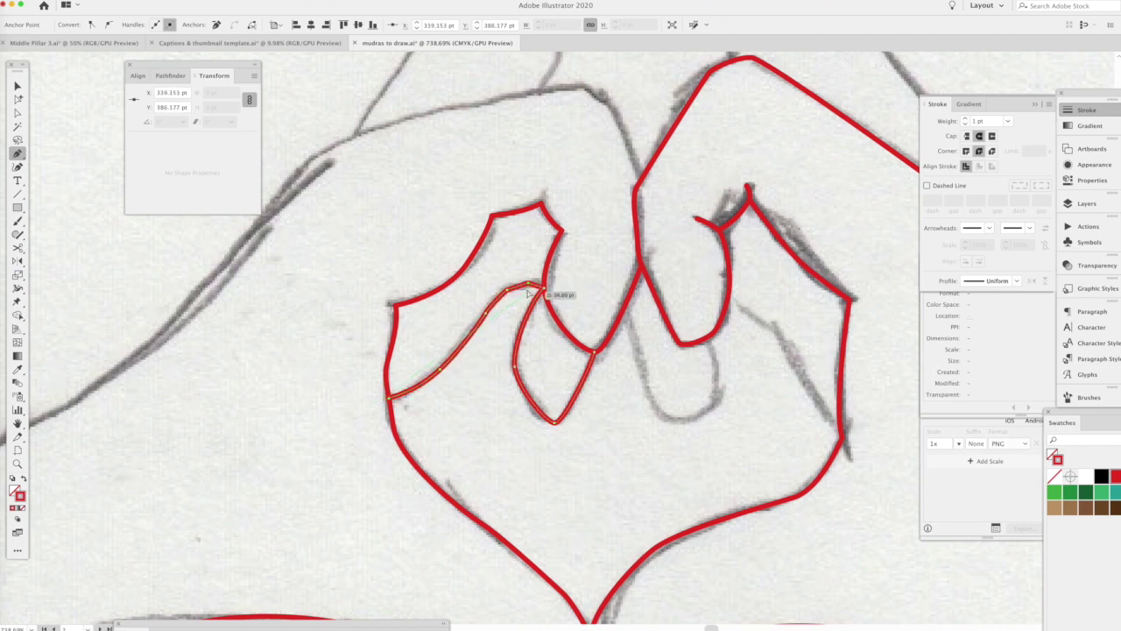
- Begin a red path on the inner finger, extending it along the hand edge
scroll(529, 293, "right", 5)
scroll(530, 293, "up", 2)
left_click(469, 344)
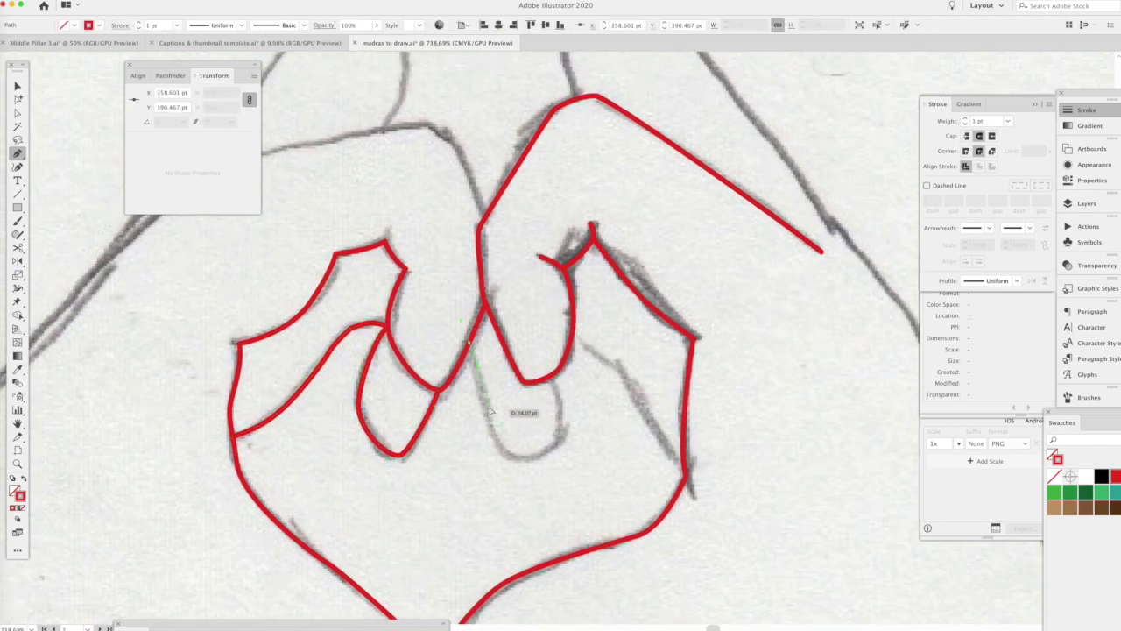
scroll(625, 368, "down", 4)
scroll(613, 289, "left", 3)
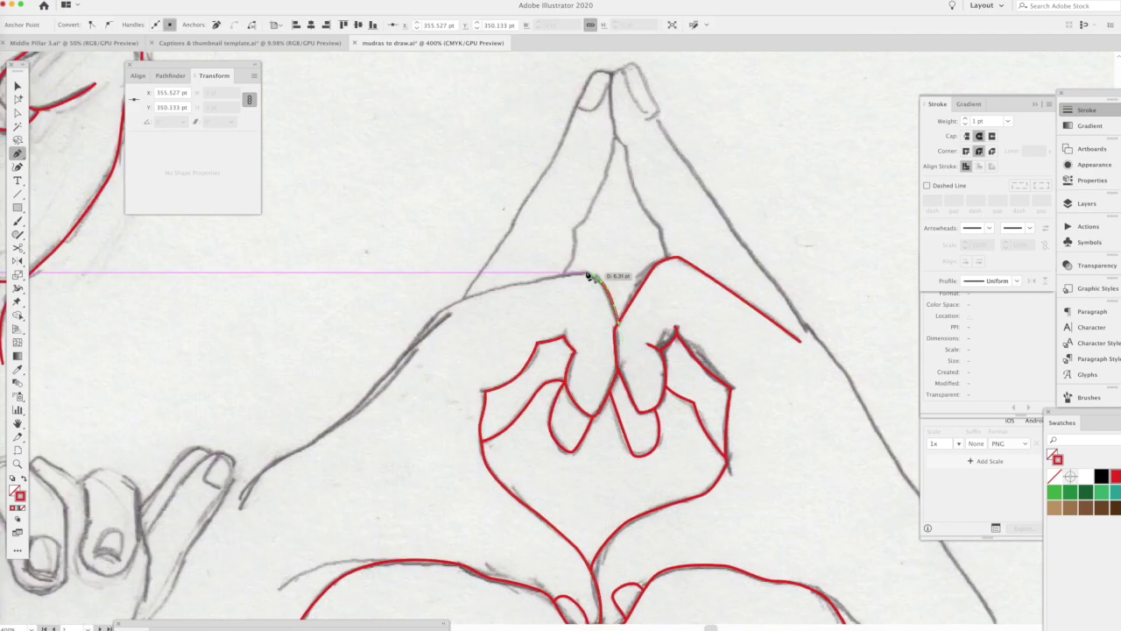
scroll(598, 282, "down", 2)
left_click(467, 304)
scroll(529, 250, "up", 2)
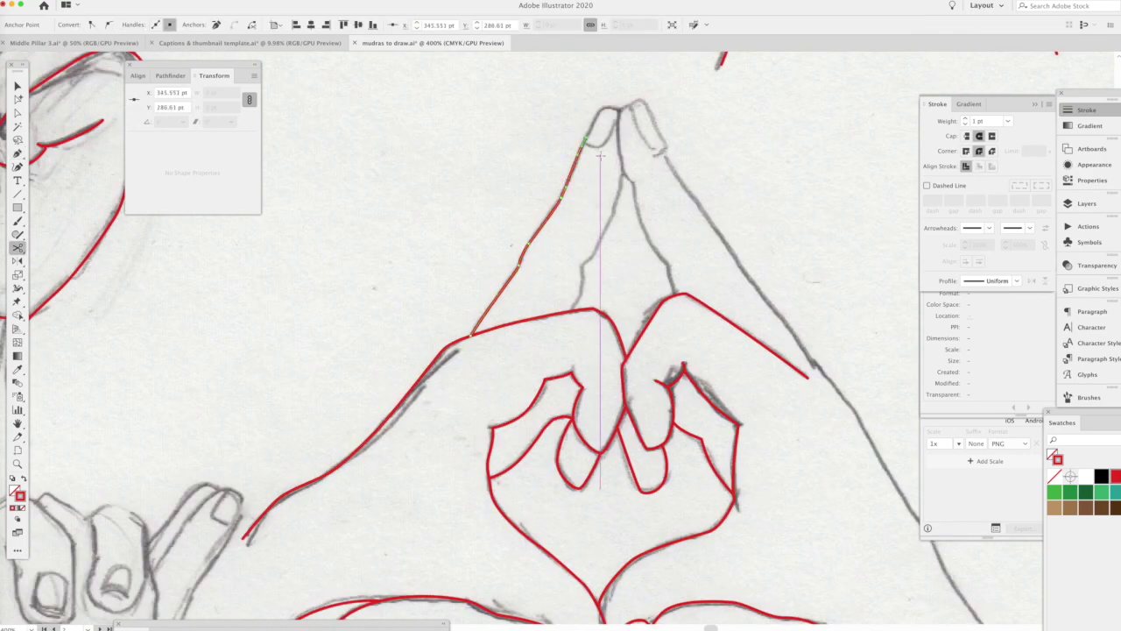
left_click(749, 298)
- Finish the inner finger line and deselect the completed path
scroll(684, 229, "down", 4)
scroll(684, 230, "right", 4)
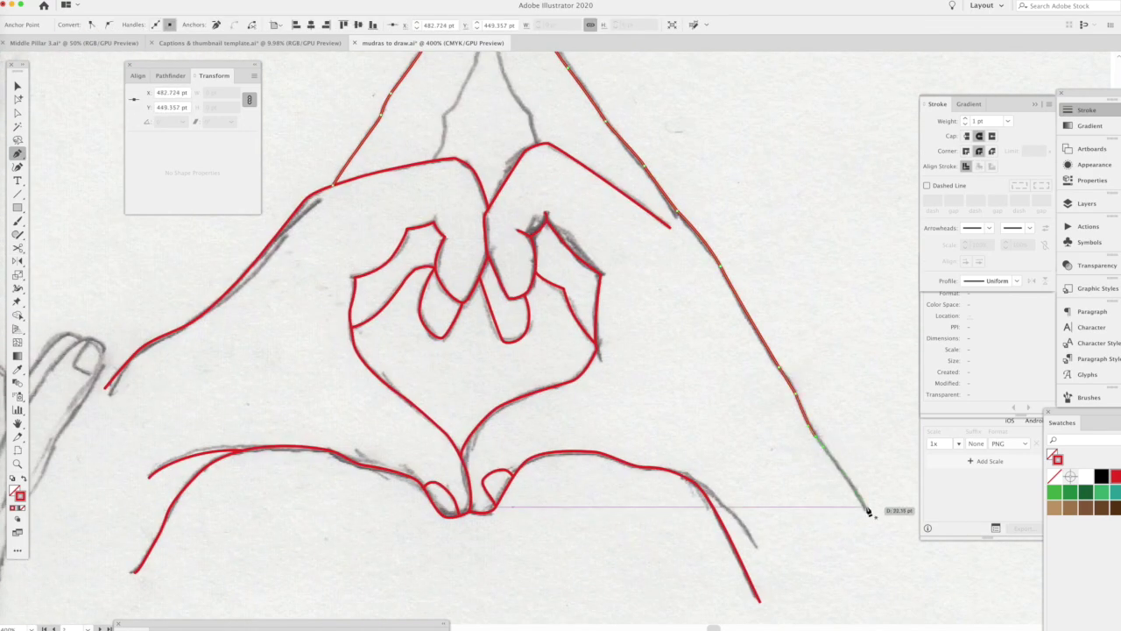
scroll(867, 505, "up", 5)
scroll(867, 505, "left", 2)
key("Escape")
left_click(499, 362)
left_click(555, 226)
- Zoom out, switch to Outline view, and nudge an anchor on the finger outline
key("Escape")
key("ctrl+minus")
scroll(522, 560, "up", 3)
left_click(408, 372)
scroll(408, 372, "down", 5)
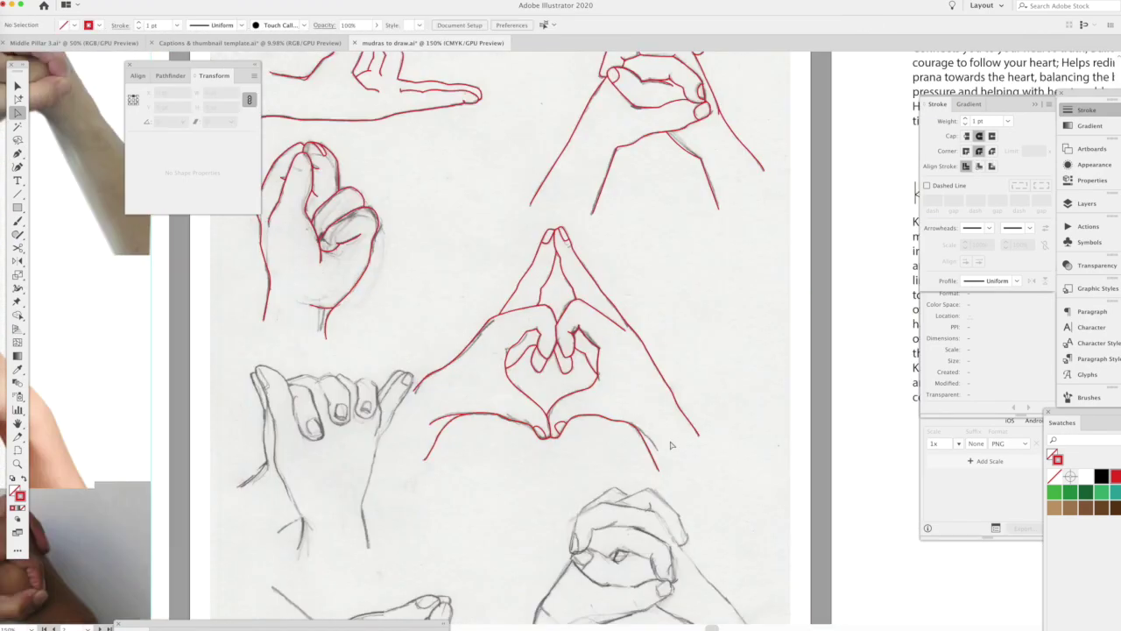
key("ctrl+y")
scroll(522, 434, "up", 3)
left_click_drag(483, 413, 483, 410)
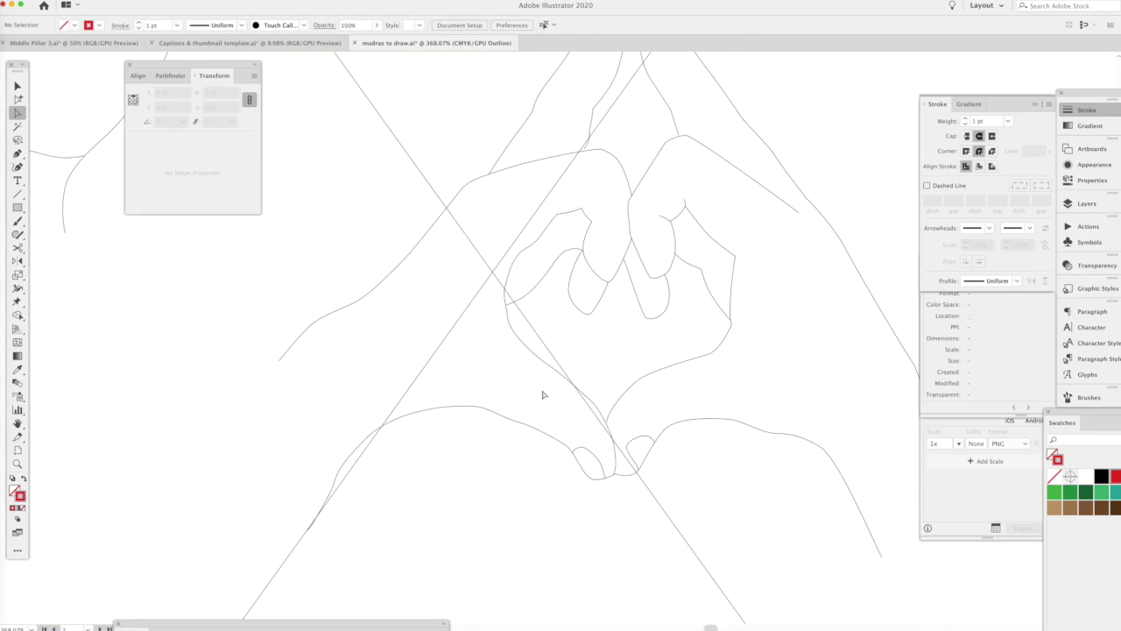
- Reshape the heart's left outline by dragging its anchor with Direct Selection
key("p")
left_click(595, 409, "ctrl")
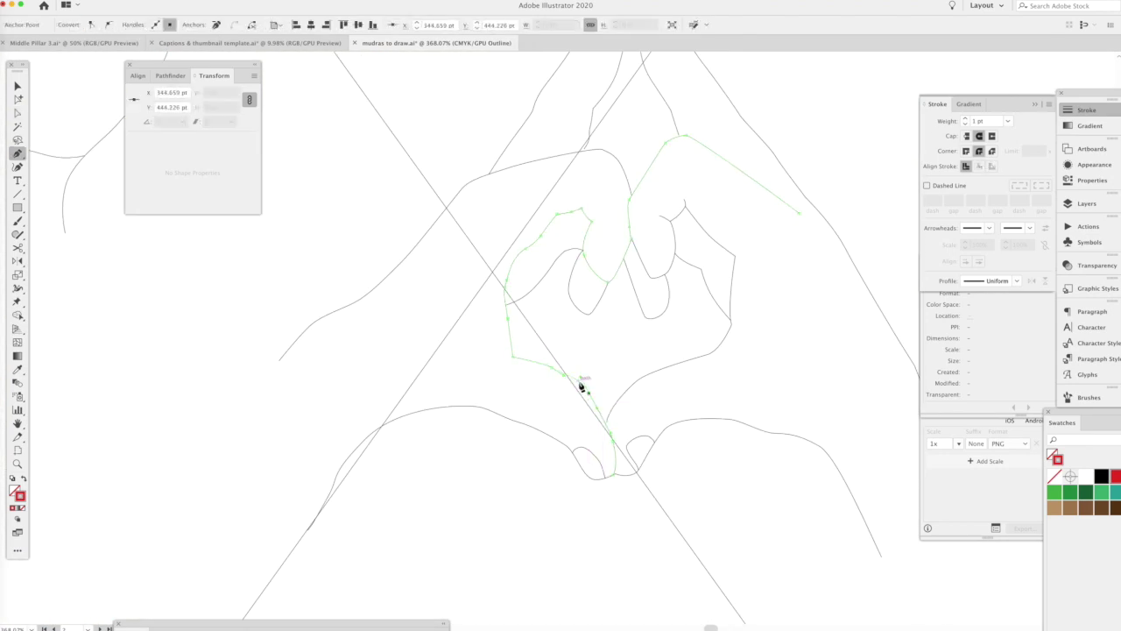
key("a")
left_click(505, 290)
left_click_drag(508, 290, 530, 271)
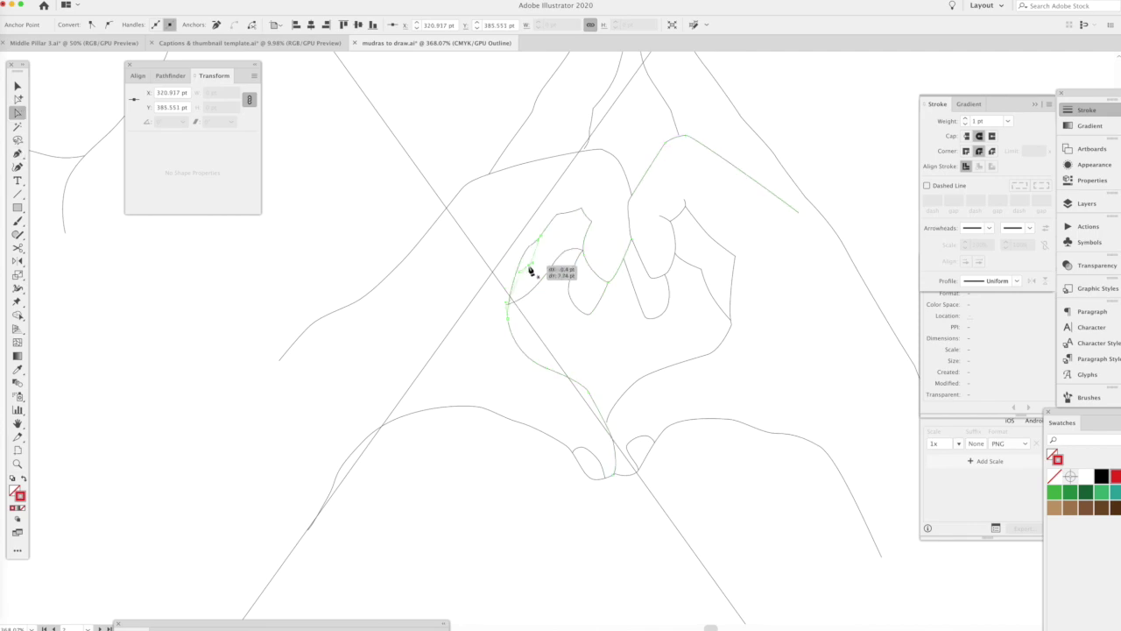
left_click(576, 383)
- Return to Preview, restore the heart's left outline, and toggle the images layer's visibility
key("ctrl+y")
scroll(508, 305, "up", 2)
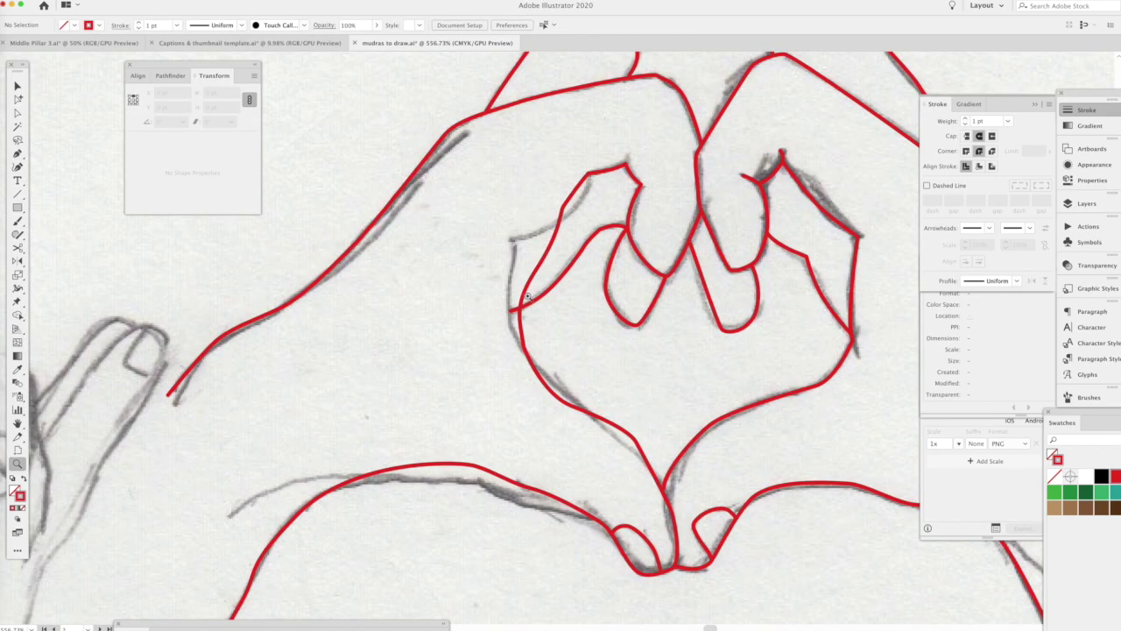
key("ctrl+z")
key("p")
left_click(526, 307, "ctrl")
key("ctrl+0")
left_click(1086, 203)
left_click(928, 238)
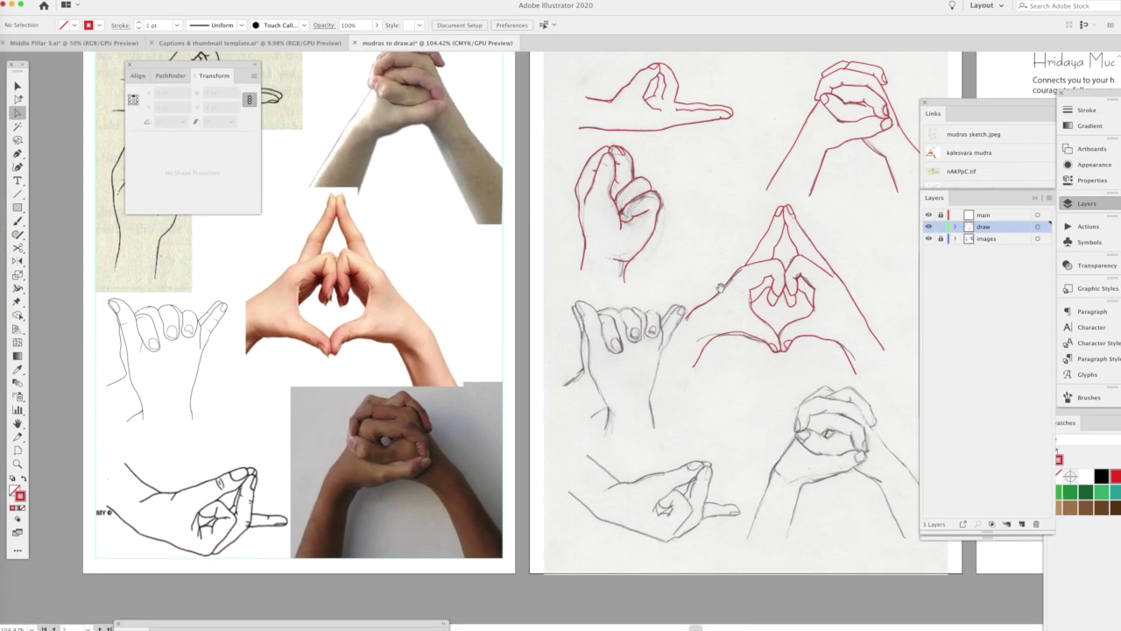
- Trace the heart photo's thumb and fingertip with curved red segments
left_click_drag(530, 333, 613, 307)
scroll(525, 350, "up", 5)
mouse_move(517, 368)
left_mouse_down()
mouse_move(524, 378)
mouse_move(537, 315)
left_mouse_up()
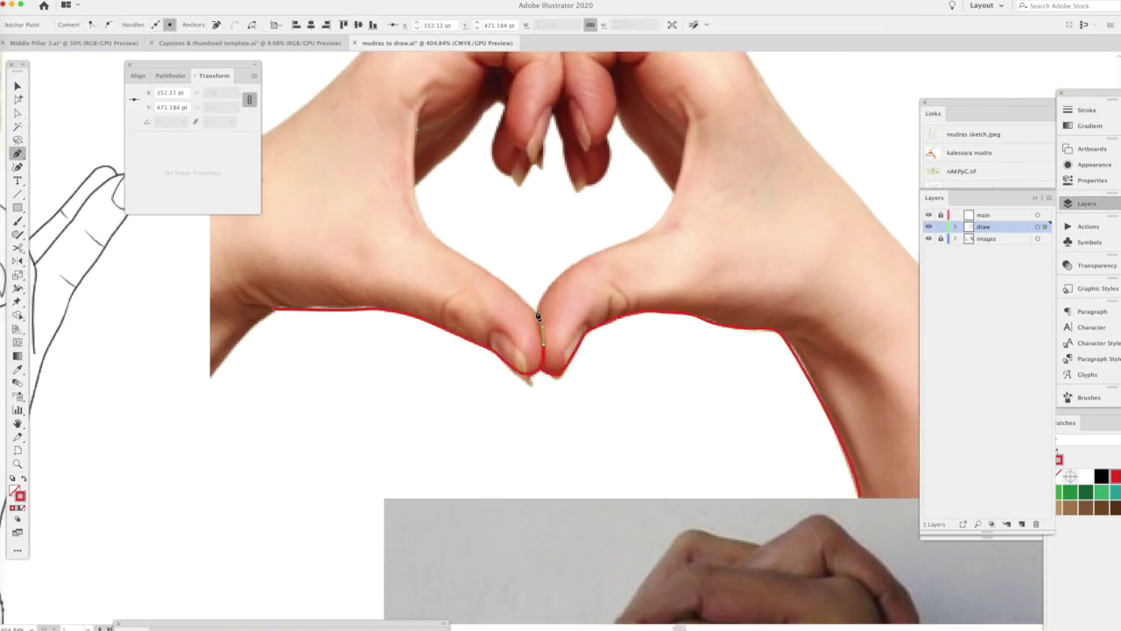
scroll(692, 91, "up", 4)
left_click_drag(606, 233, 600, 205)
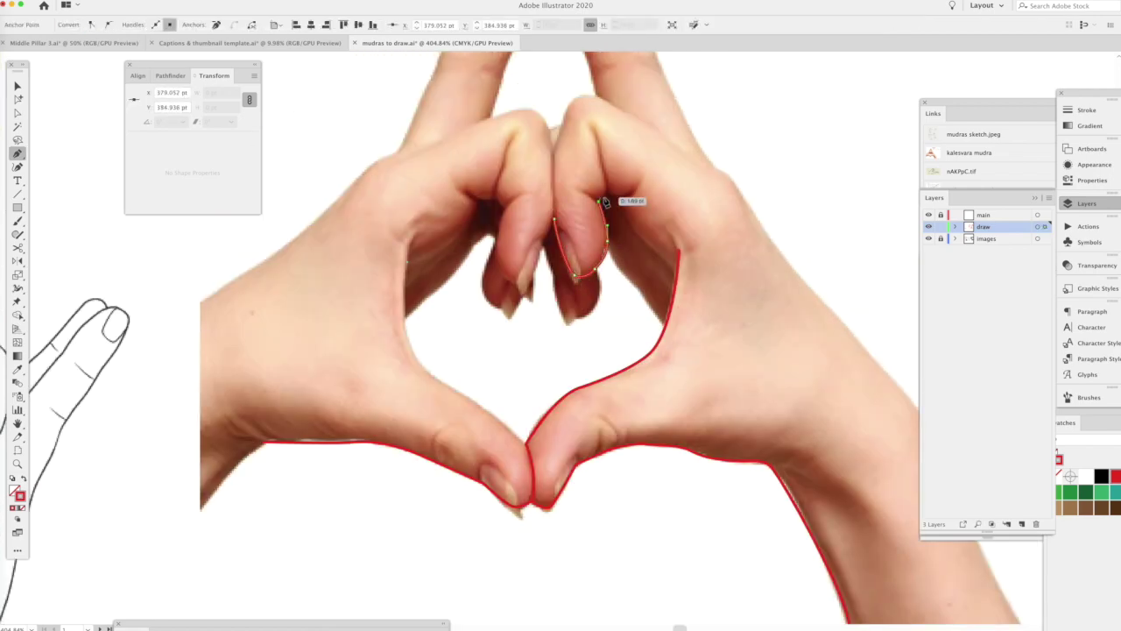
scroll(666, 268, "down", 5)
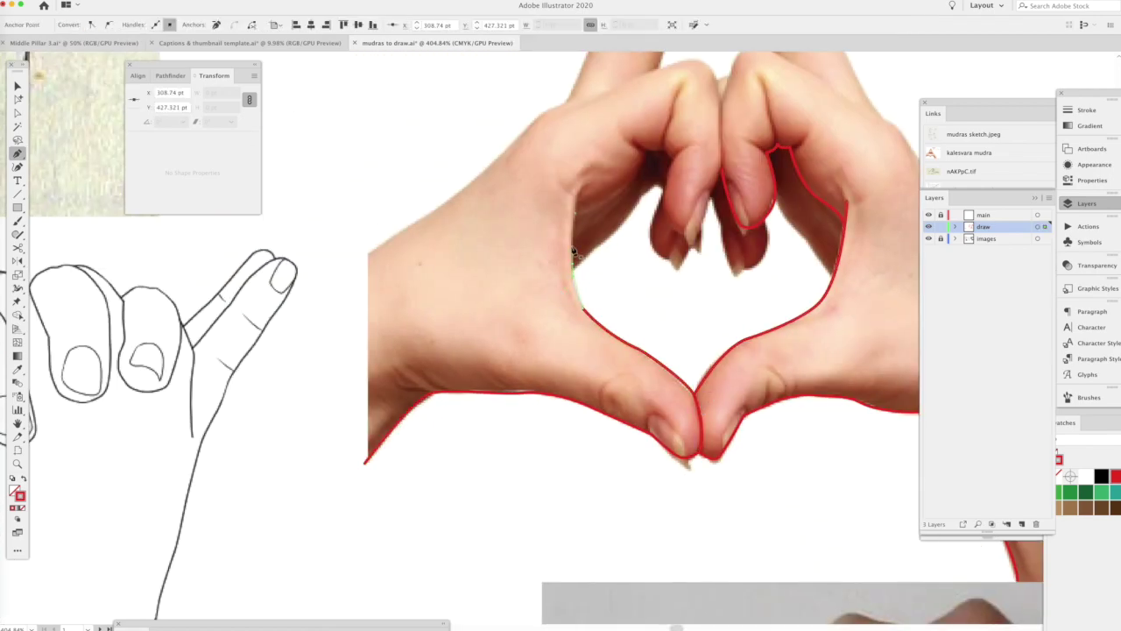
scroll(601, 258, "up", 4)
scroll(574, 301, "up", 5)
left_click(574, 301)
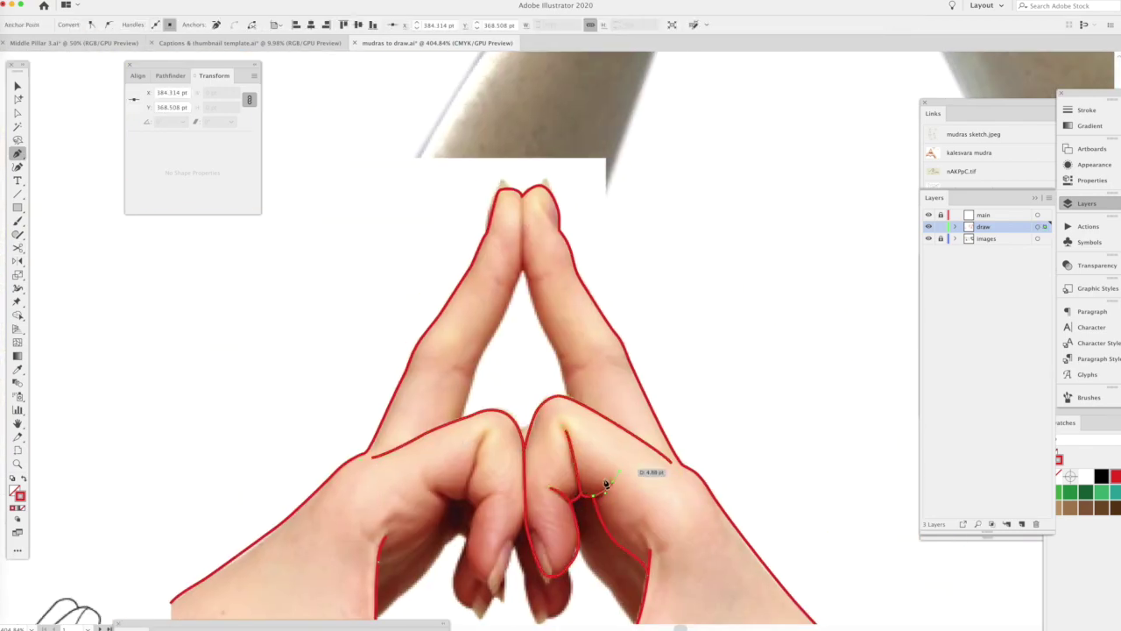
- Reshape the folded finger outline, checking it in Outline view, and start a new path
scroll(470, 386, "down", 5)
left_click(524, 323, "super")
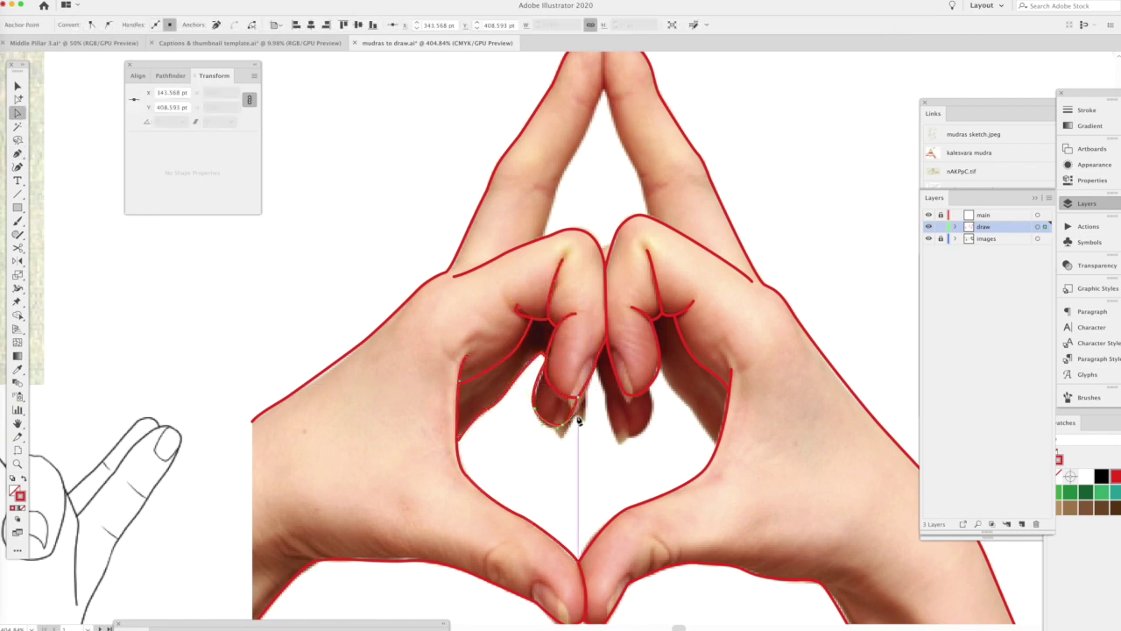
left_click_drag(579, 420, 546, 371)
key("super+y")
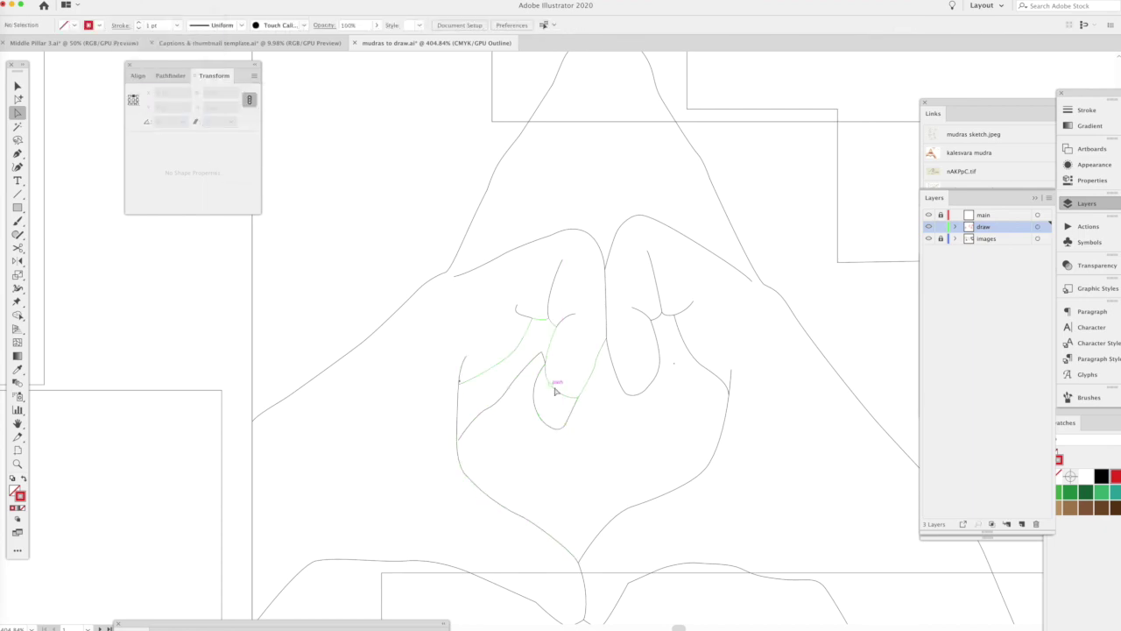
key("super+y")
key("p")
left_click(617, 435)
- Adjust an anchor on the folded-finger path and finish the red tracing
scroll(676, 400, "up", 5)
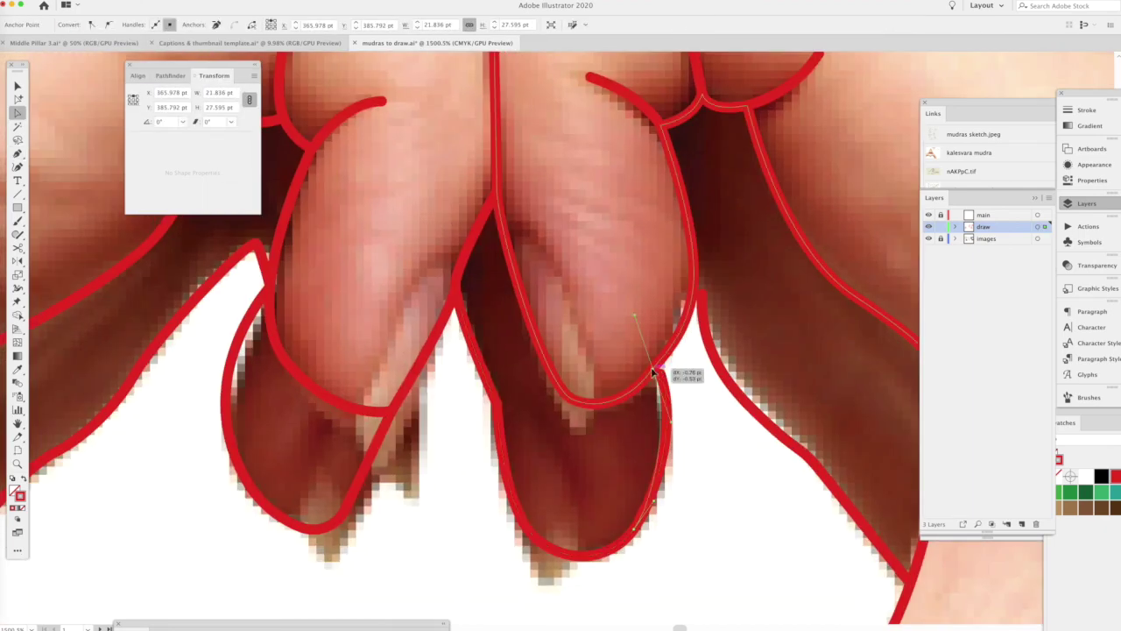
key("a")
left_click(278, 245)
key("p")
scroll(250, 263, "down", 5)
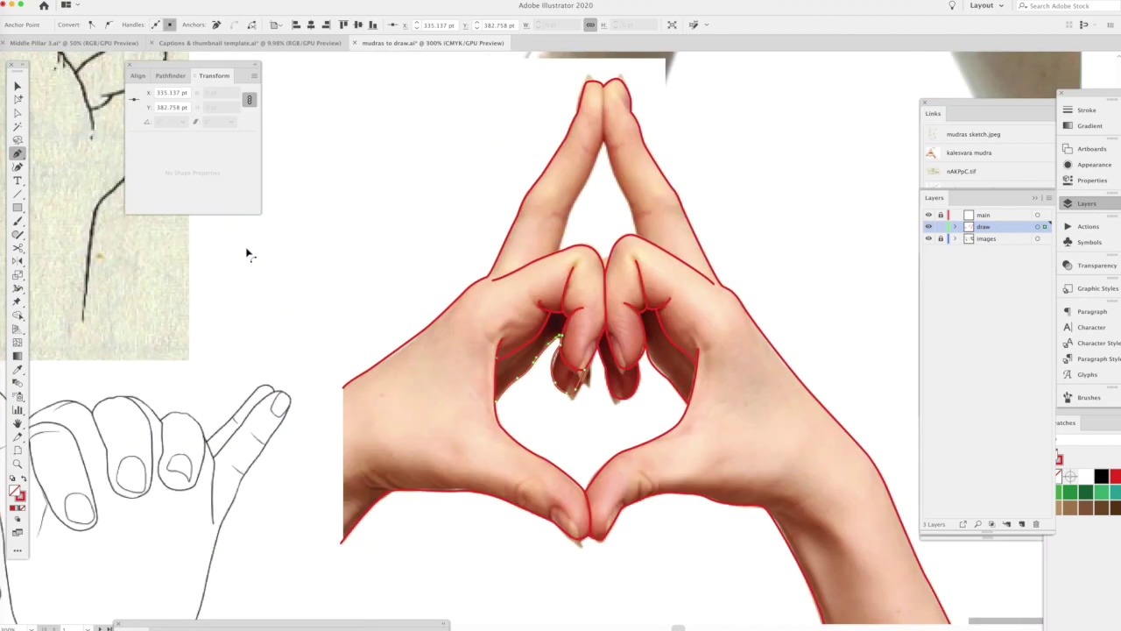
scroll(561, 175, "up", 3)
scroll(545, 313, "up", 1)
scroll(543, 131, "down", 2)
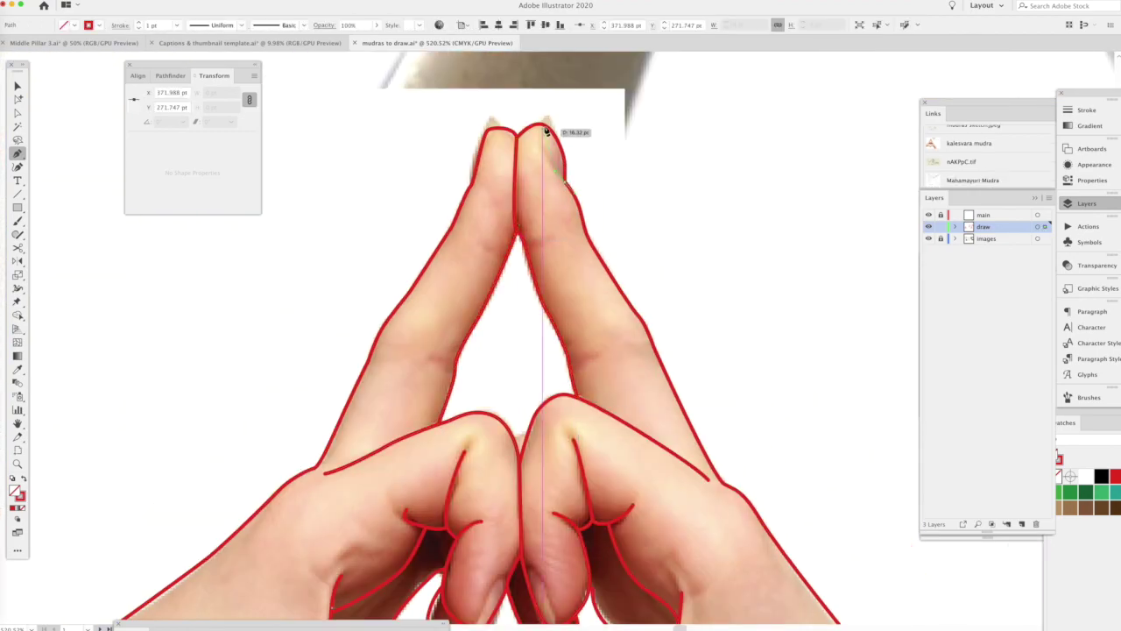
key("Escape")
scroll(570, 398, "down", 3)
scroll(624, 495, "up", 2)
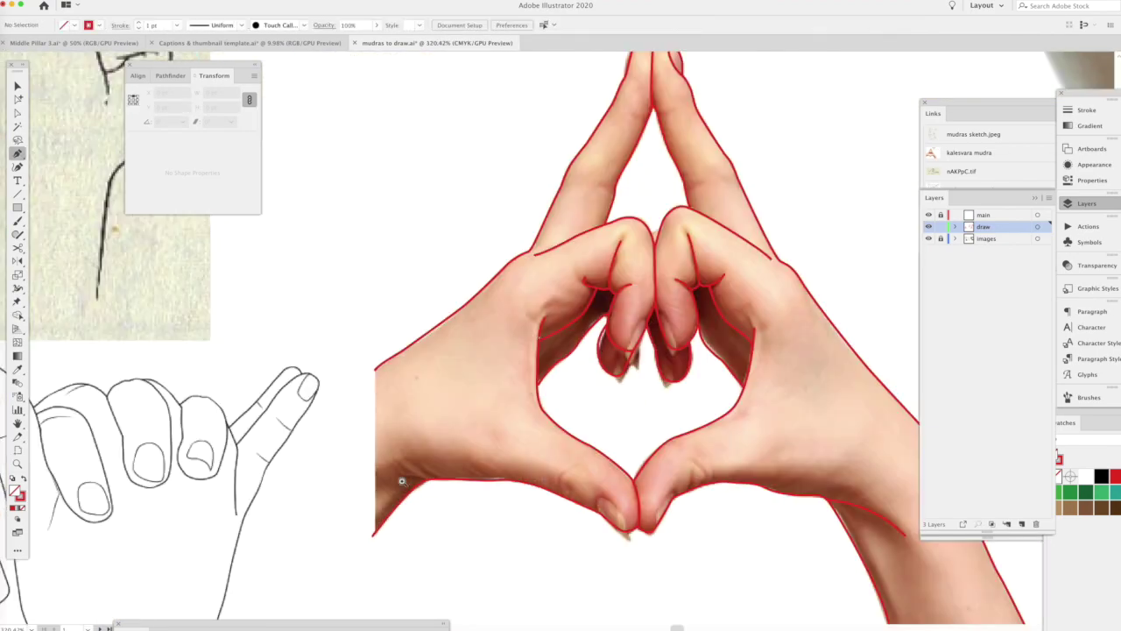
scroll(613, 395, "down", 4)
- Move the traced heart-hands outline onto the pencil-sketch artboard on the right
key("v")
scroll(708, 158, "down", 1)
left_click_drag(534, 390, 863, 388)
key("p")
scroll(843, 345, "up", 5)
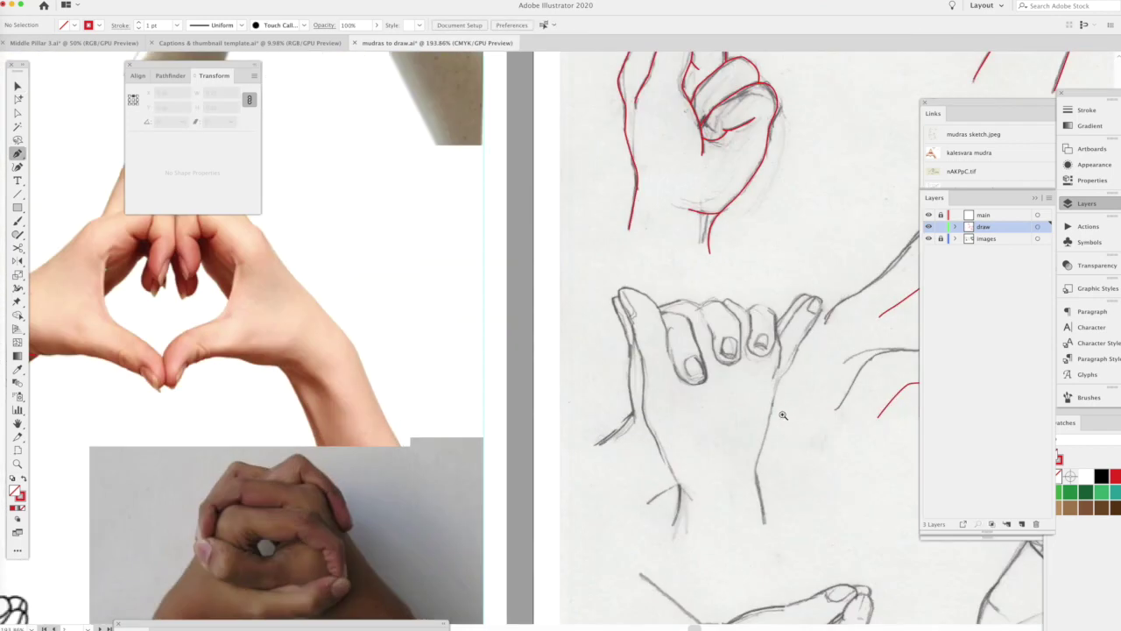
- Start the red pen outline along the pinky top and finger edge
left_click(567, 210)
left_click(749, 498)
left_click(740, 430)
left_click(813, 219)
scroll(810, 232, "up", 4)
- Trace a closed red loop down the pinky and around the ring finger
left_click(763, 180)
left_click(692, 293)
left_click(604, 214)
left_click(685, 226)
left_click(701, 333)
left_click(660, 350)
left_click(608, 297)
left_click(604, 215)
left_click_drag(690, 273, 762, 219)
key("ctrl+shift+a")
- Draw the small ring fingernail shape in red
key("p")
left_click(716, 236)
left_click(730, 276)
left_click(697, 273)
left_click(716, 236)
scroll(726, 243, "up", 5)
key("ctrl+shift+a")
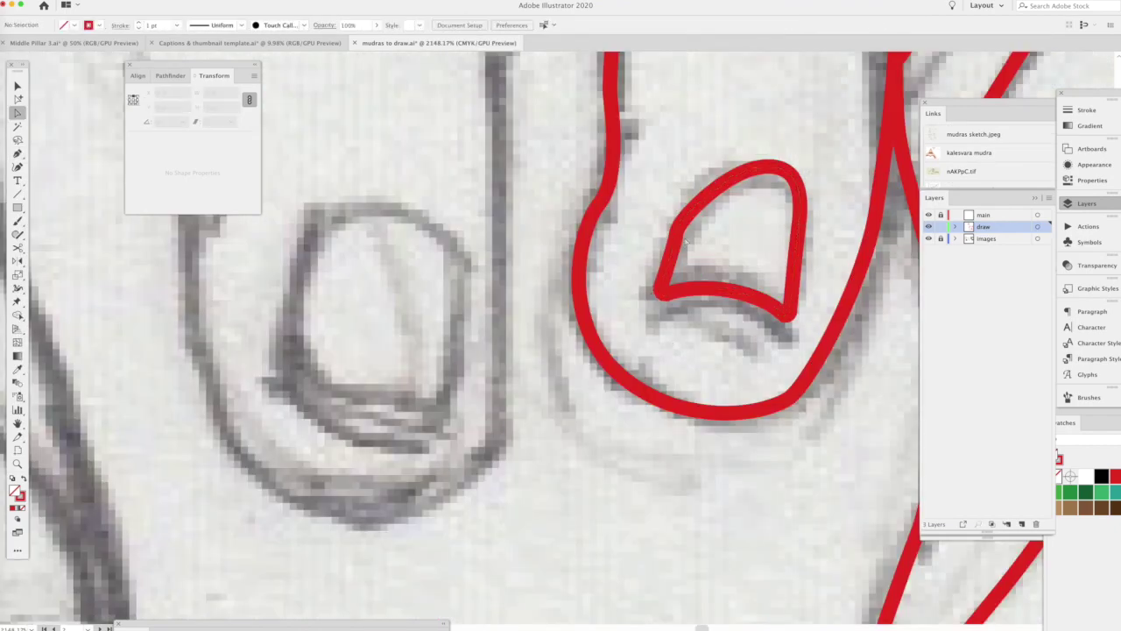
scroll(716, 193, "down", 6)
- Join the left outline across the knuckles and select the ring-pinky path
left_click(469, 93)
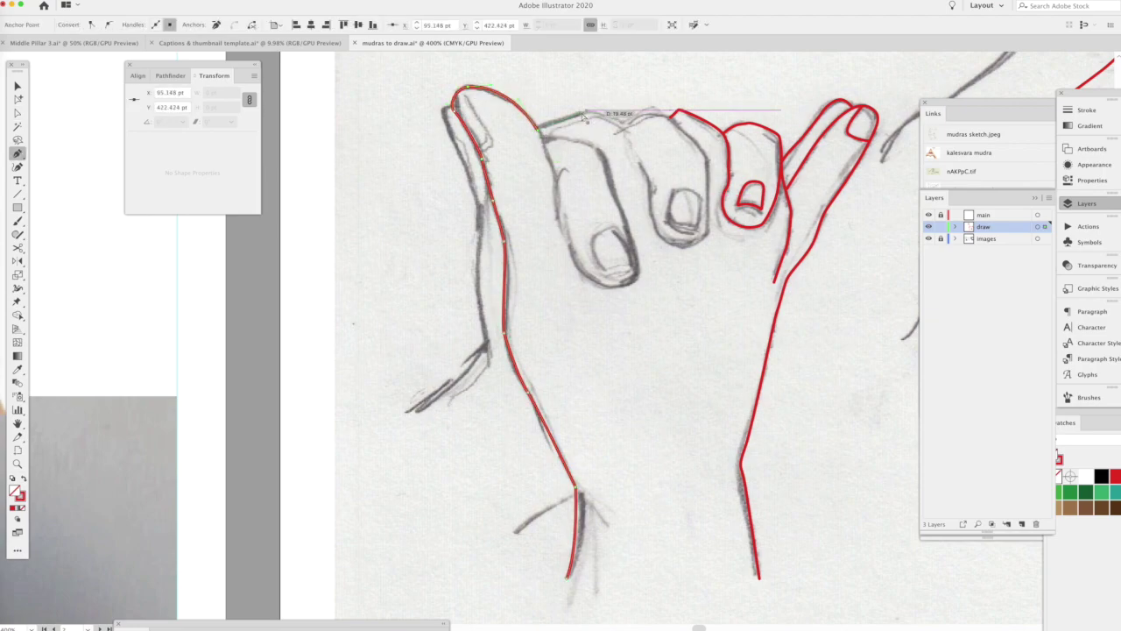
left_click(675, 115)
key("ctrl+shift+a")
left_click(711, 238, "ctrl")
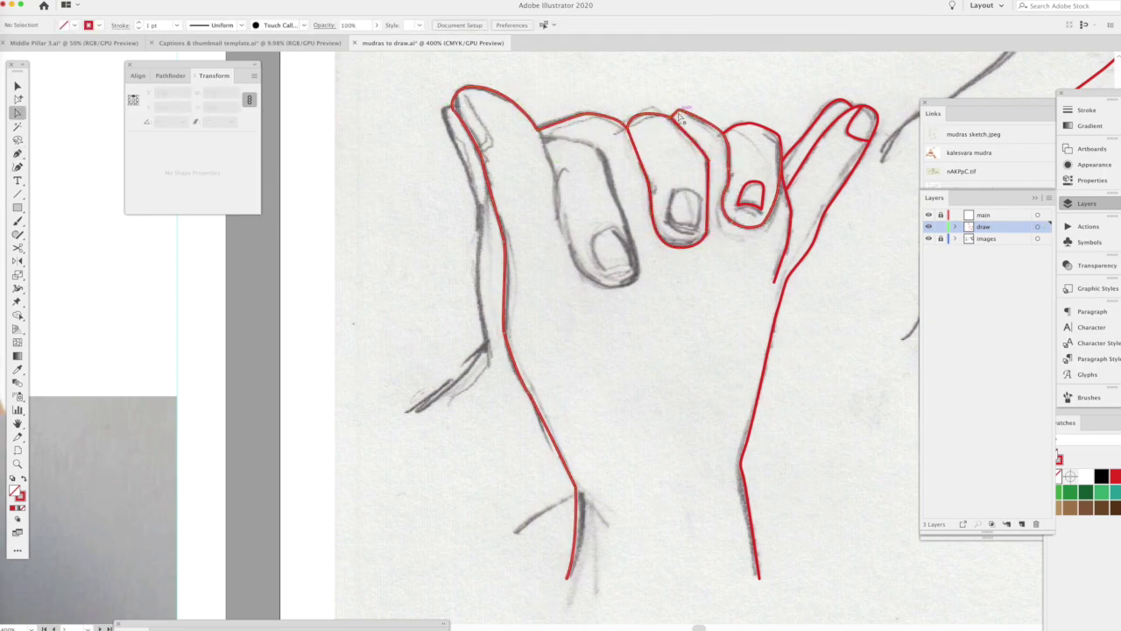
scroll(710, 238, "up", 4)
scroll(791, 285, "down", 2)
- Outline the next curled finger and its fingernail
left_click_drag(791, 284, 848, 227)
left_click(449, 217)
left_click(494, 383)
left_click(543, 284)
left_click(298, 116)
left_click(534, 320, "ctrl")
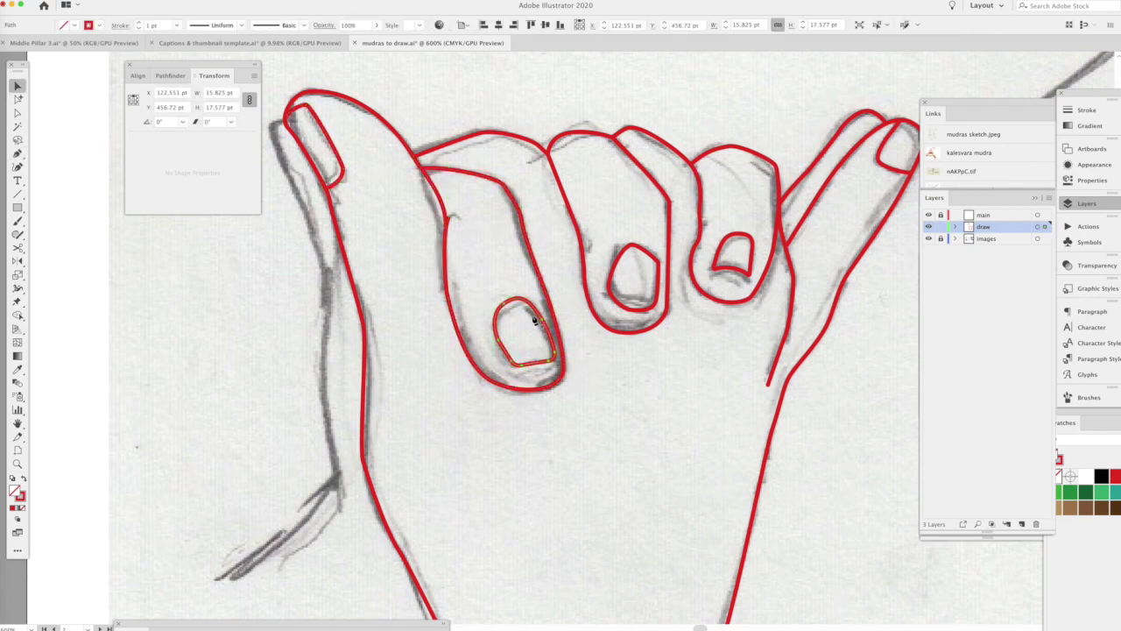
- Hide the reference images layer to check the red tracing
scroll(704, 506, "down", 5)
key("p")
scroll(570, 263, "up", 4)
key("ctrl+shift+a")
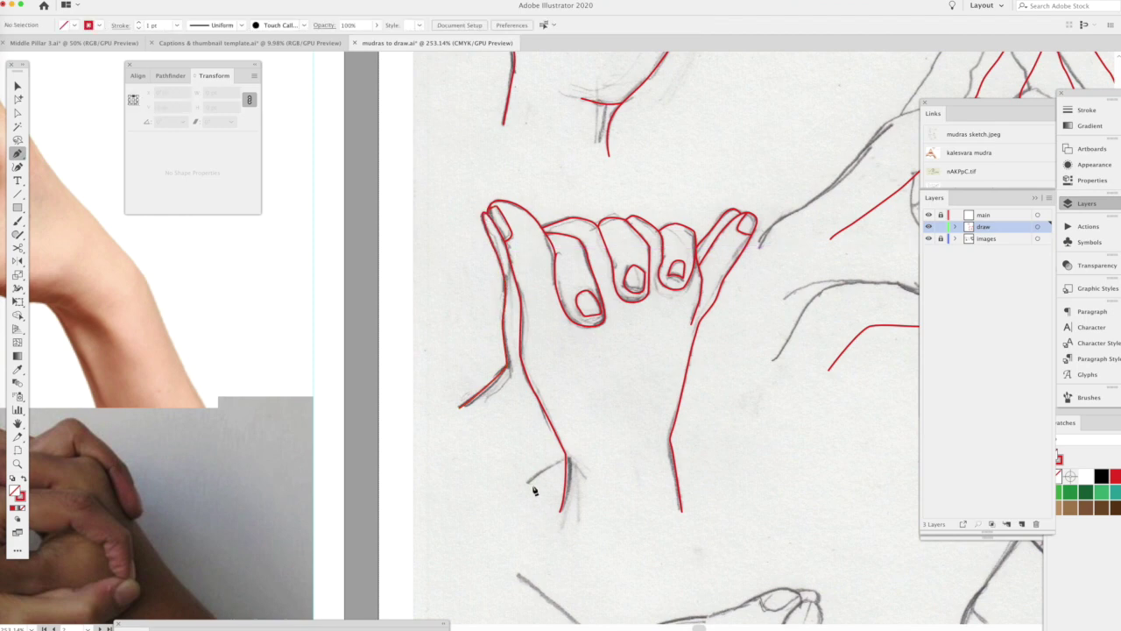
scroll(956, 302, "down", 2)
left_click(929, 238)
scroll(600, 165, "up", 3)
- Inspect the pinky, thumbnail and middle fingernail paths with Direct Selection
key("a")
left_click(673, 252)
key("a")
left_click(412, 310)
left_click(412, 337)
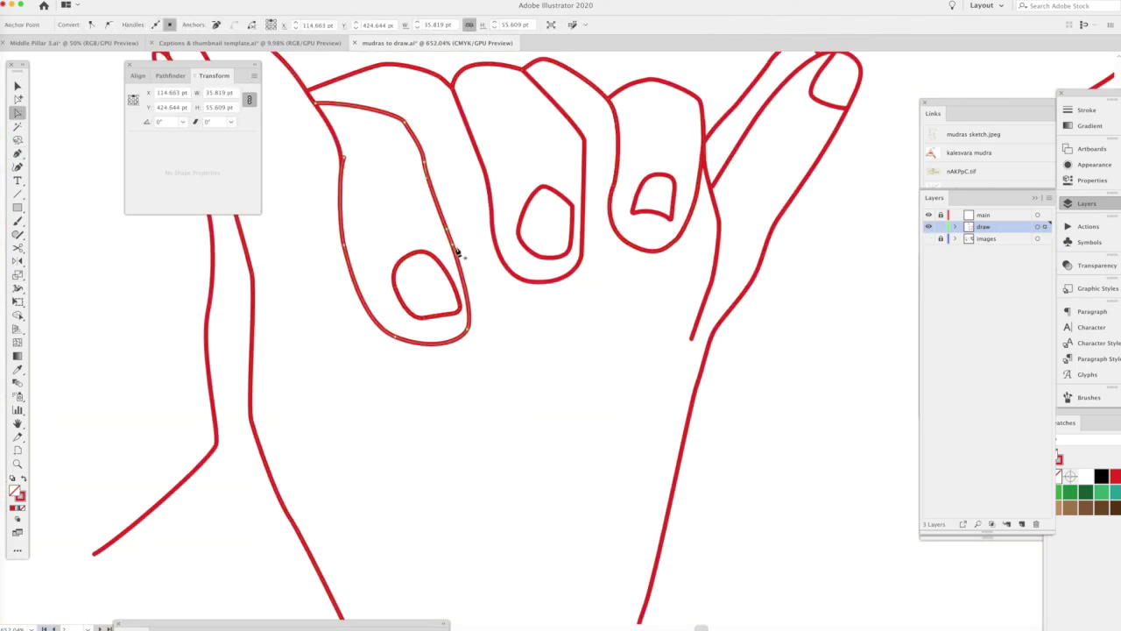
key("a")
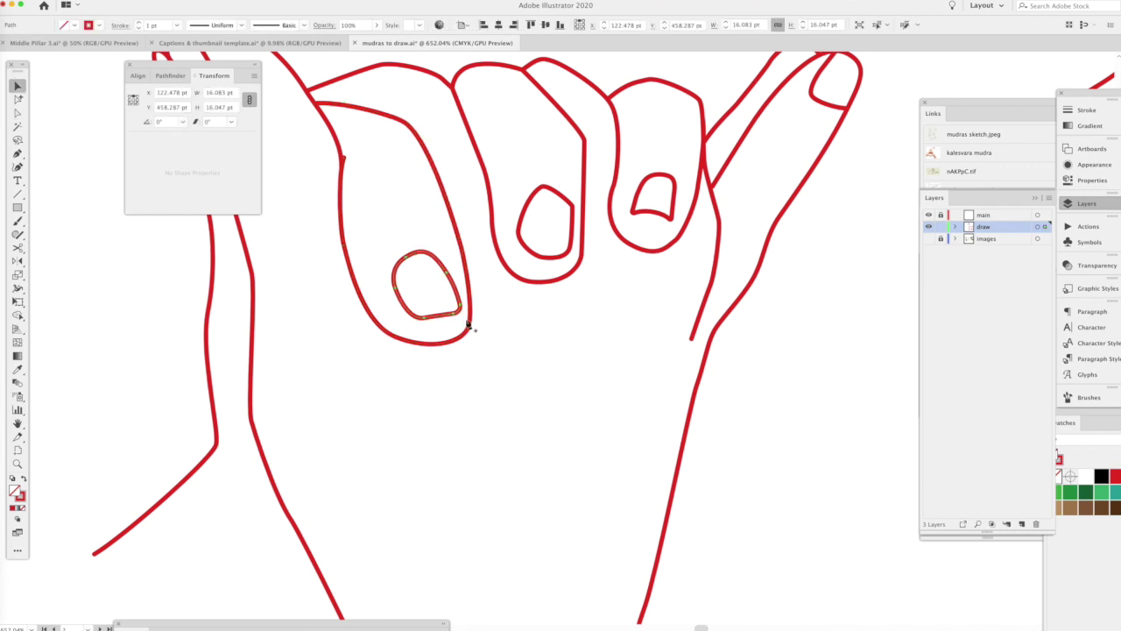
left_click(571, 203)
left_click(601, 336)
- Move the fingernail's top anchor so the nail fits the sketch
key("ctrl+minus")
key("ctrl+minus")
key("ctrl+minus")
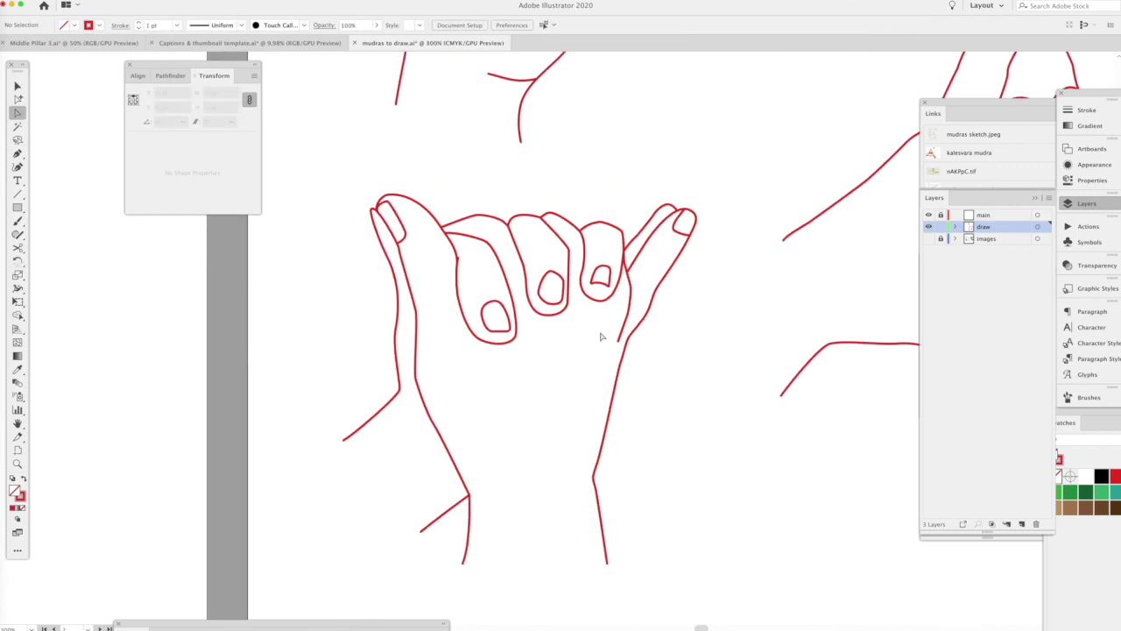
key("v")
left_click(551, 287)
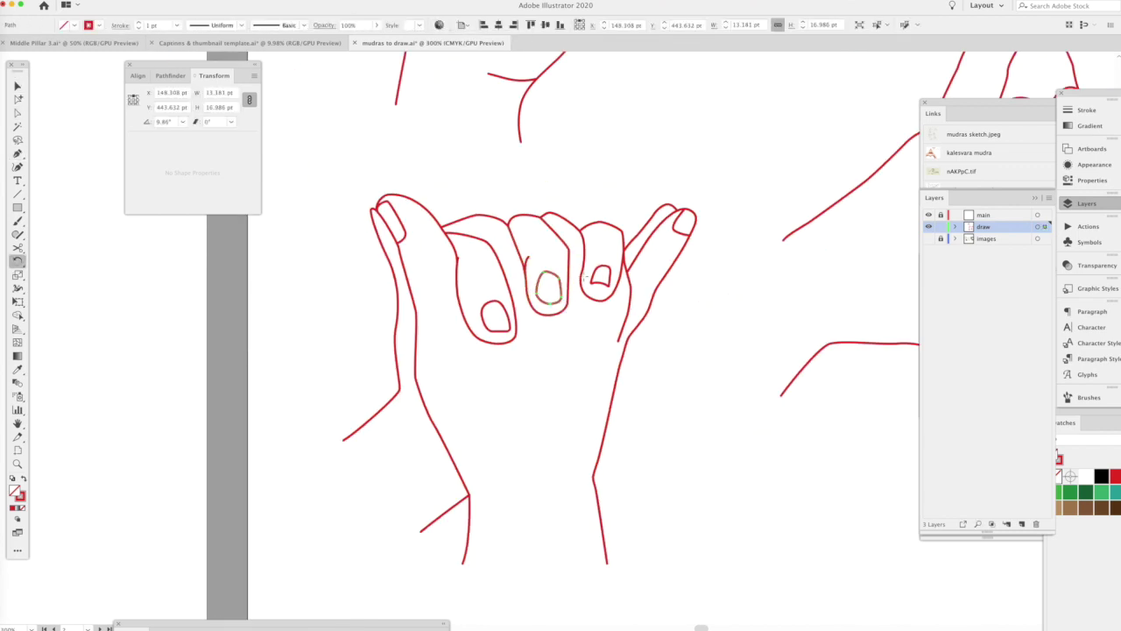
key("a")
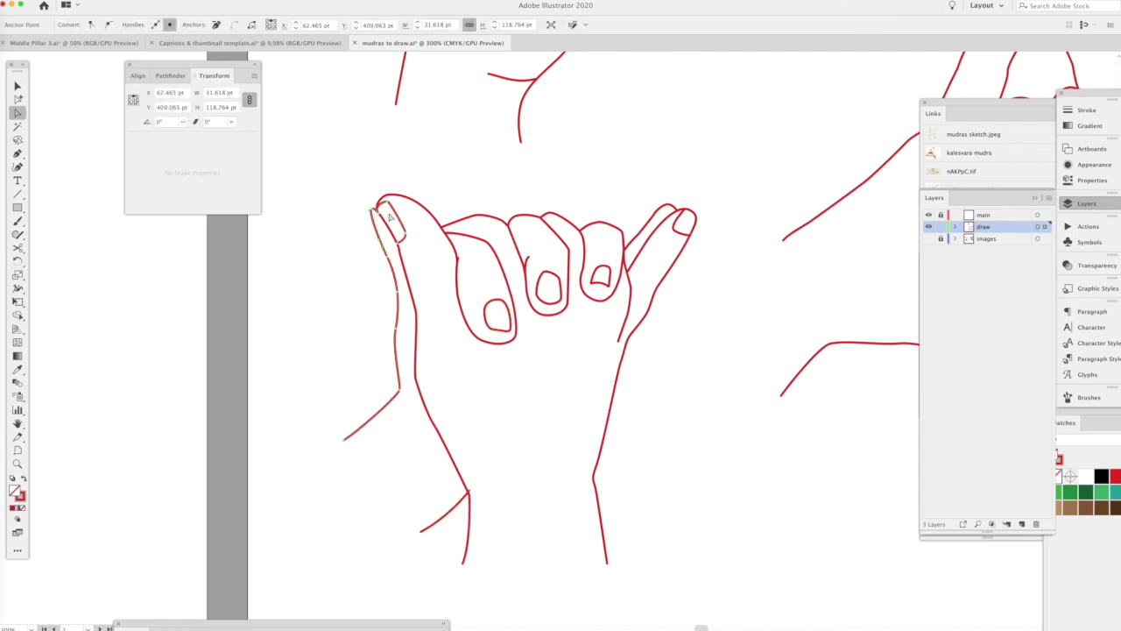
left_click(396, 238)
scroll(396, 239, "up", 5)
left_click_drag(463, 196, 456, 212)
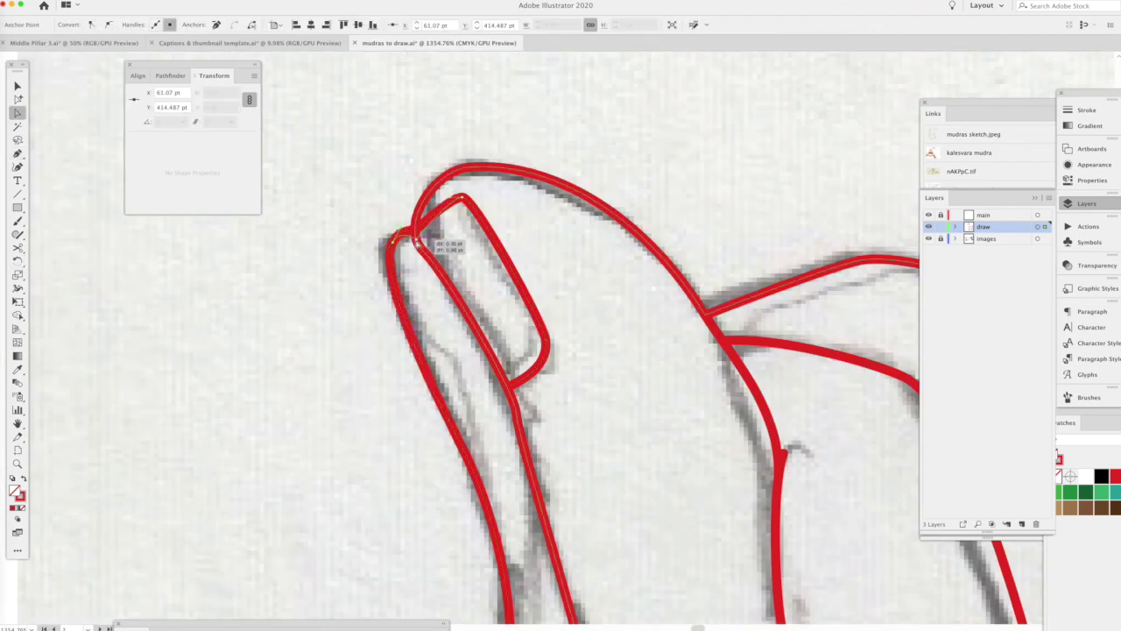
scroll(506, 387, "down", 10)
left_click(824, 456)
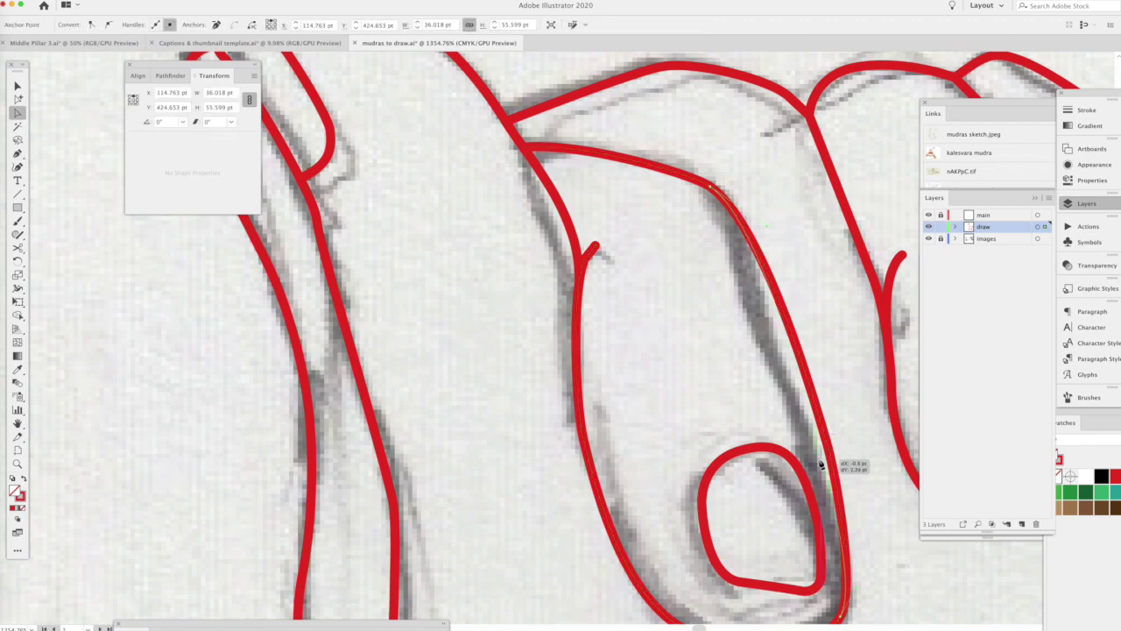
scroll(788, 447, "down", 3)
- Toggle Outline view to check the paths against the sheet
key("ctrl+y")
key("ctrl+0")
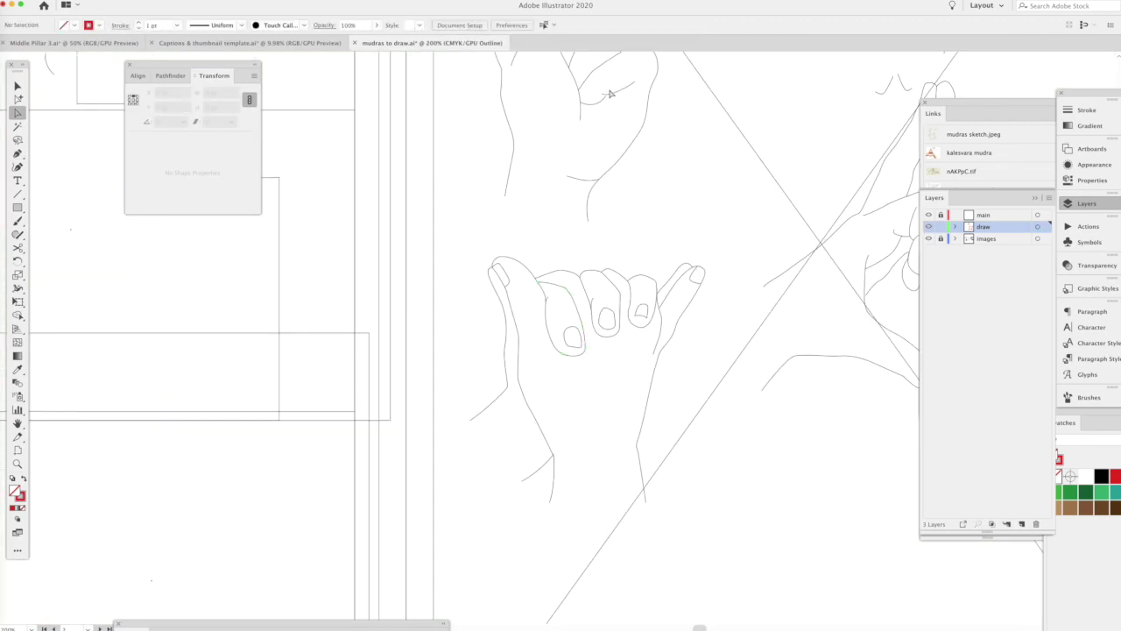
key("ctrl+y")
scroll(611, 93, "up", 3)
scroll(610, 93, "right", 5)
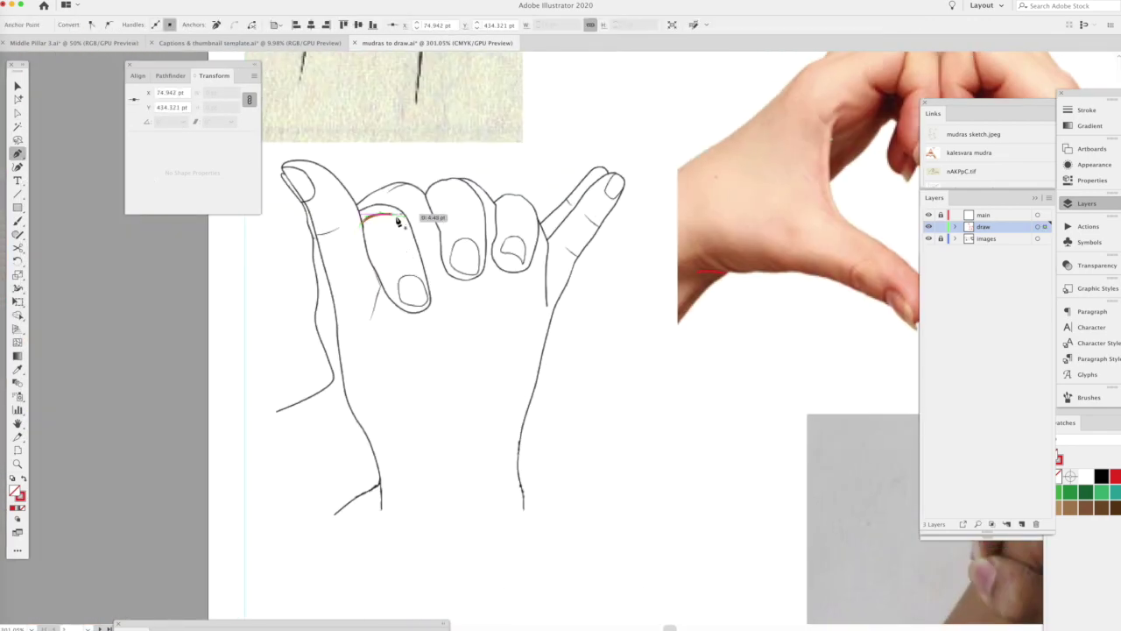
scroll(890, 210, "up", 3)
scroll(891, 210, "right", 10)
- Check anchors on a finger outline, then clear the selection
key("a")
left_click(679, 300)
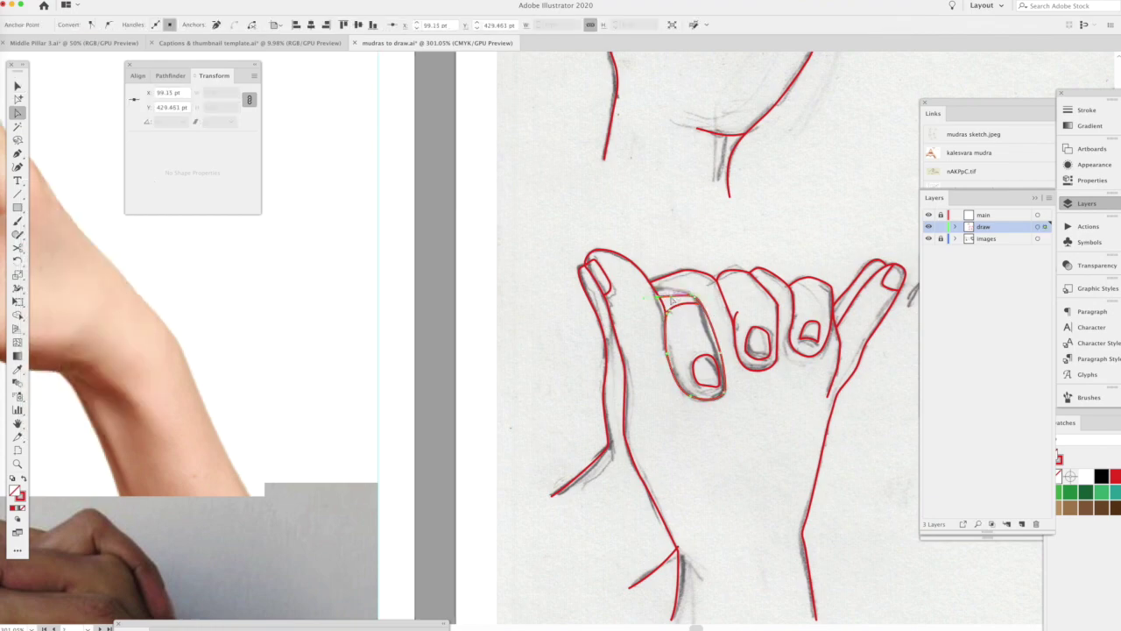
scroll(695, 298, "up", 3)
scroll(695, 298, "down", 3)
scroll(547, 343, "down", 5)
key("v")
left_click(169, 328)
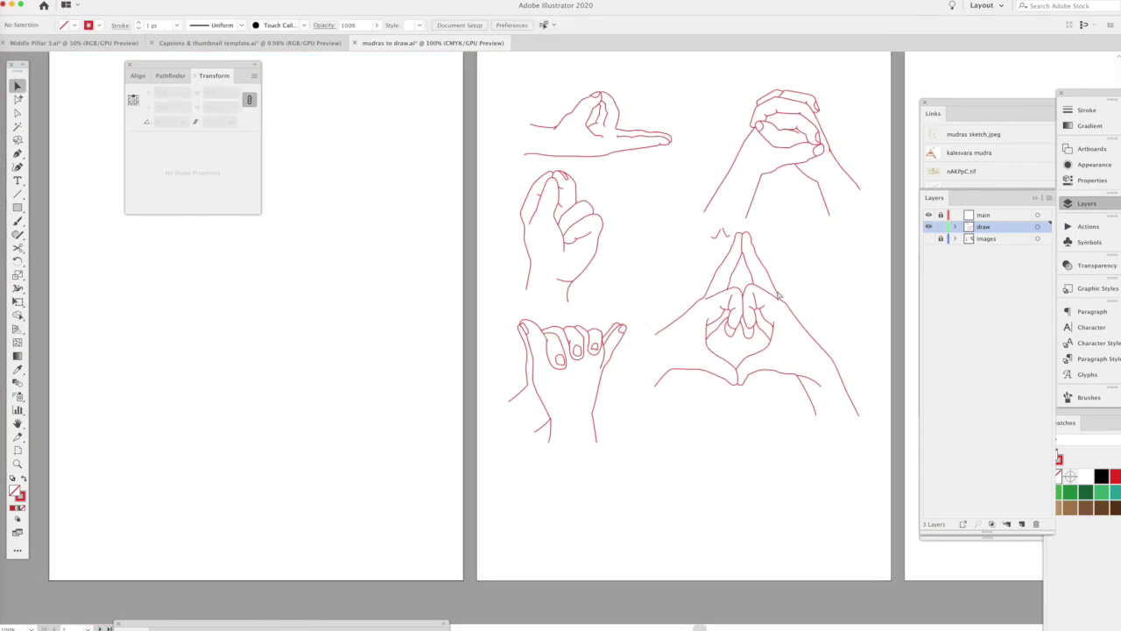
- Trace the pinching hand's curved red outline across the palm toward the thumb
left_click(736, 249)
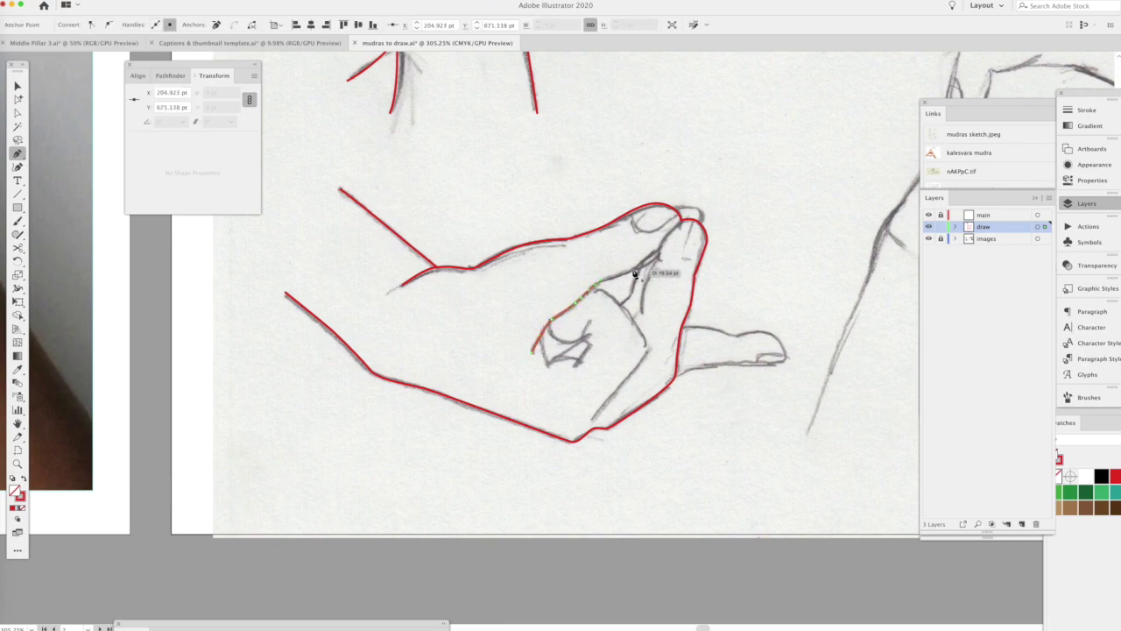
left_click_drag(550, 325, 588, 346)
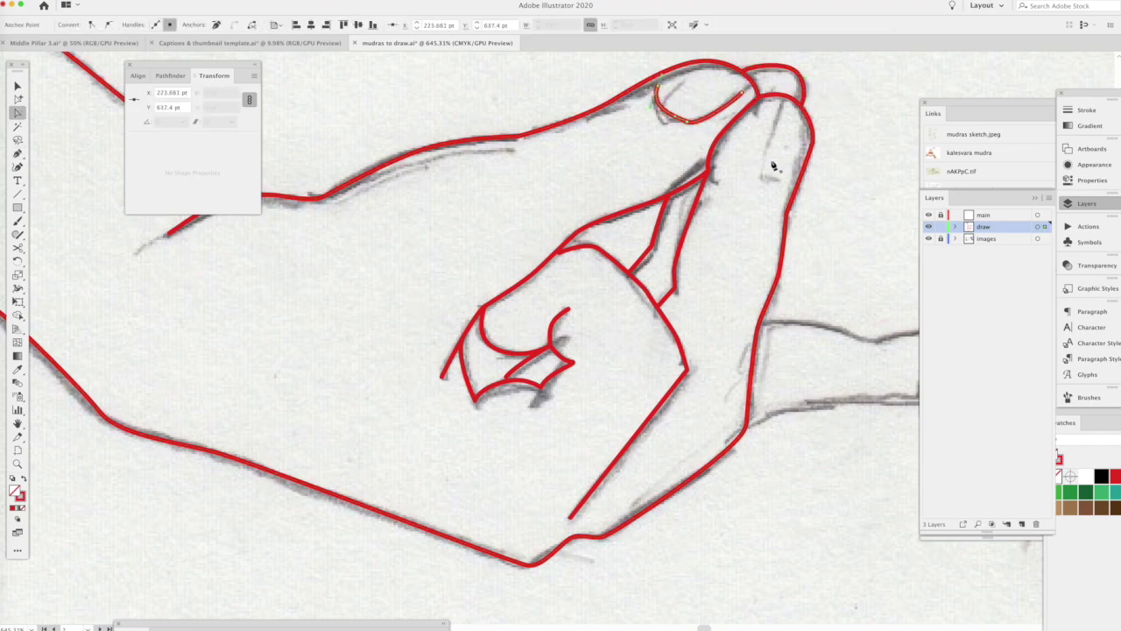
scroll(801, 188, "right", 5)
left_click(486, 367)
left_click(637, 349)
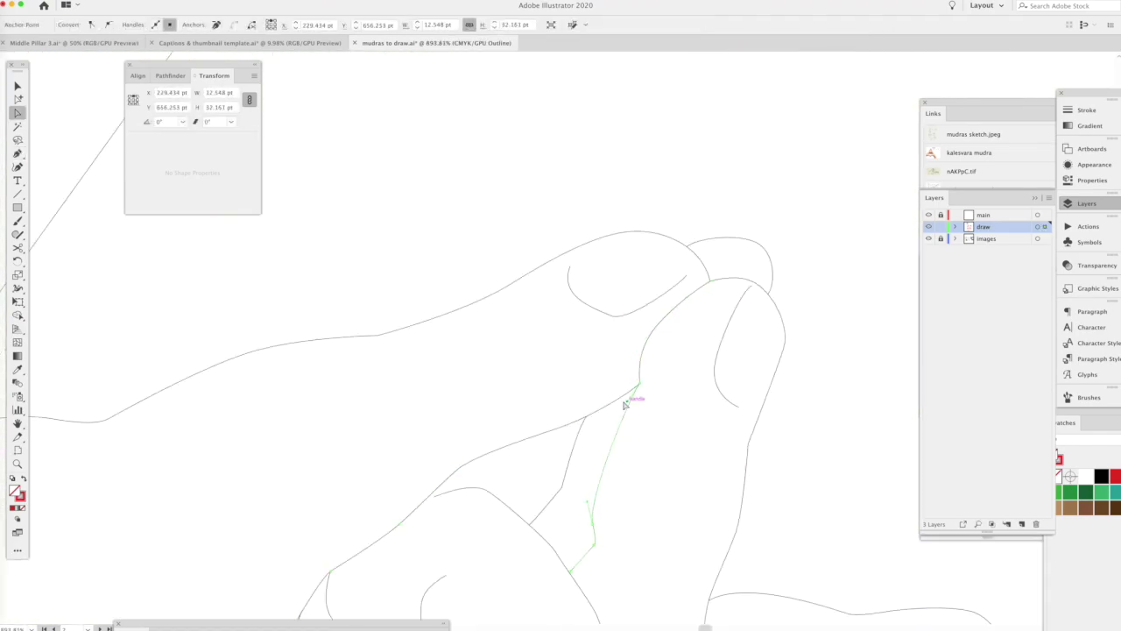
key("ctrl+z")
key("p")
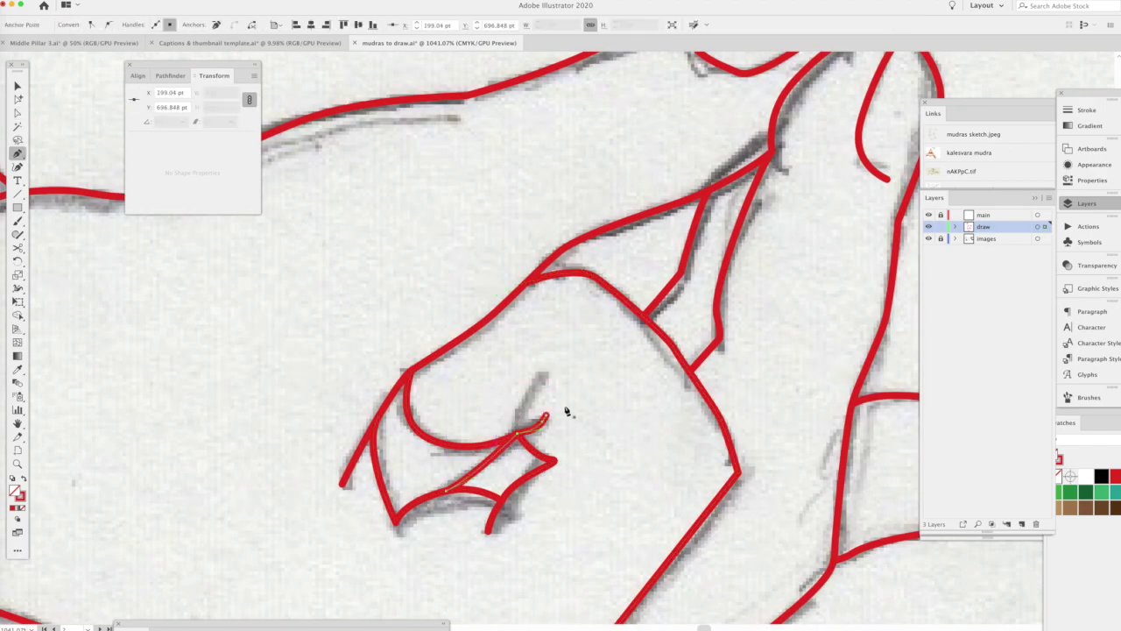
left_click(678, 369)
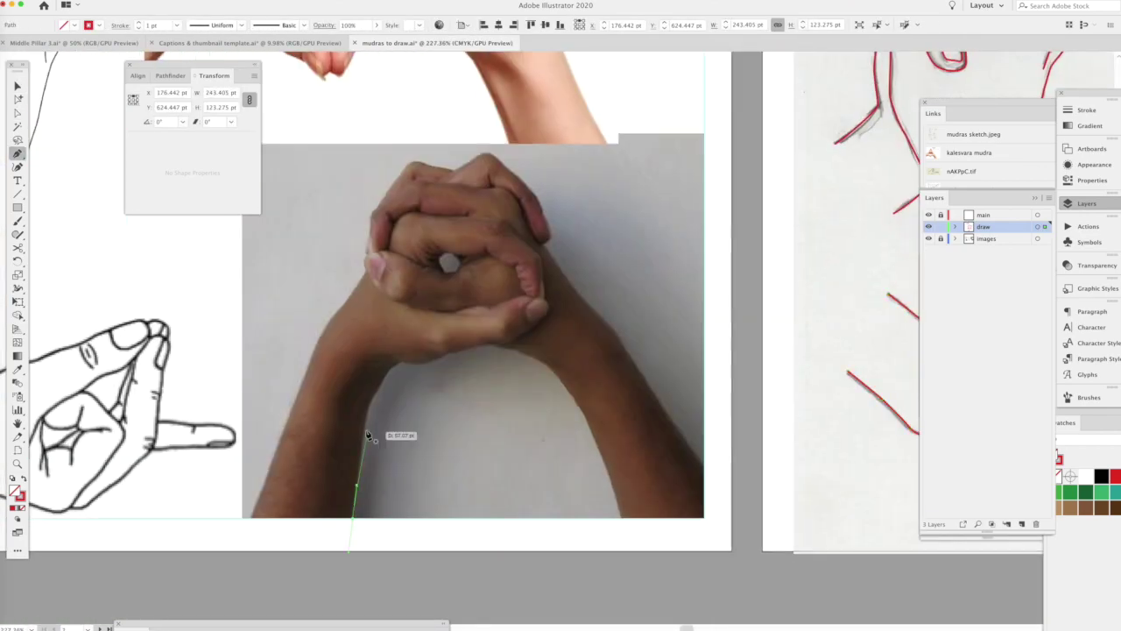
- Trace the forearm, wrist and knuckles of the clasped hands in red
left_click(366, 429)
left_click(399, 361)
left_click(434, 358)
left_click(473, 348)
left_click(515, 348)
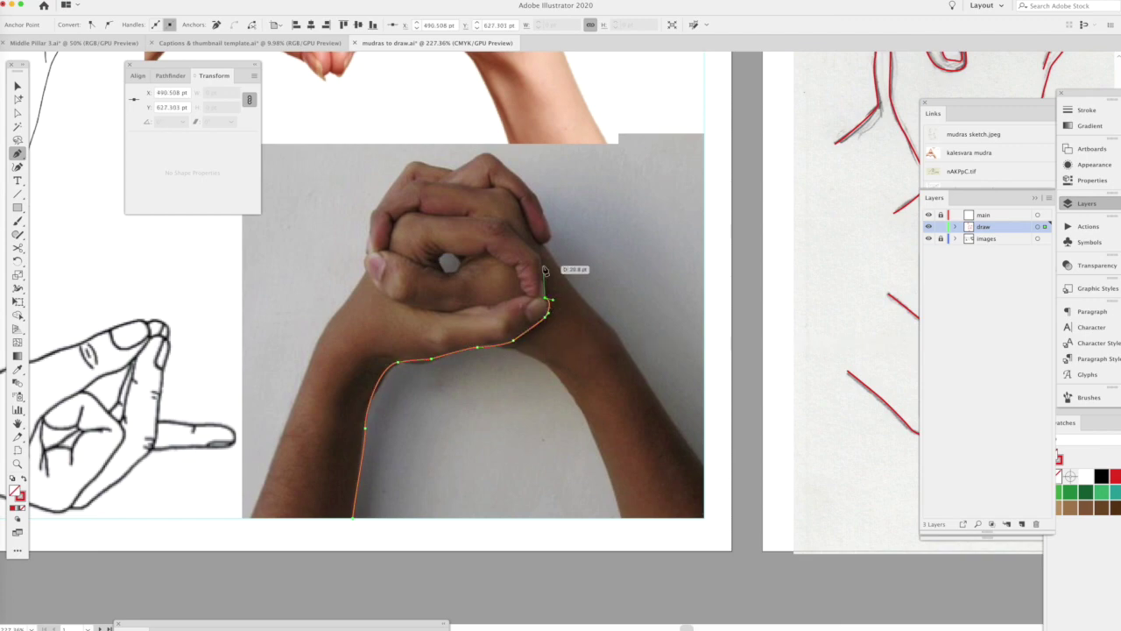
left_click(427, 220)
left_click(390, 250)
left_click(366, 264, "ctrl")
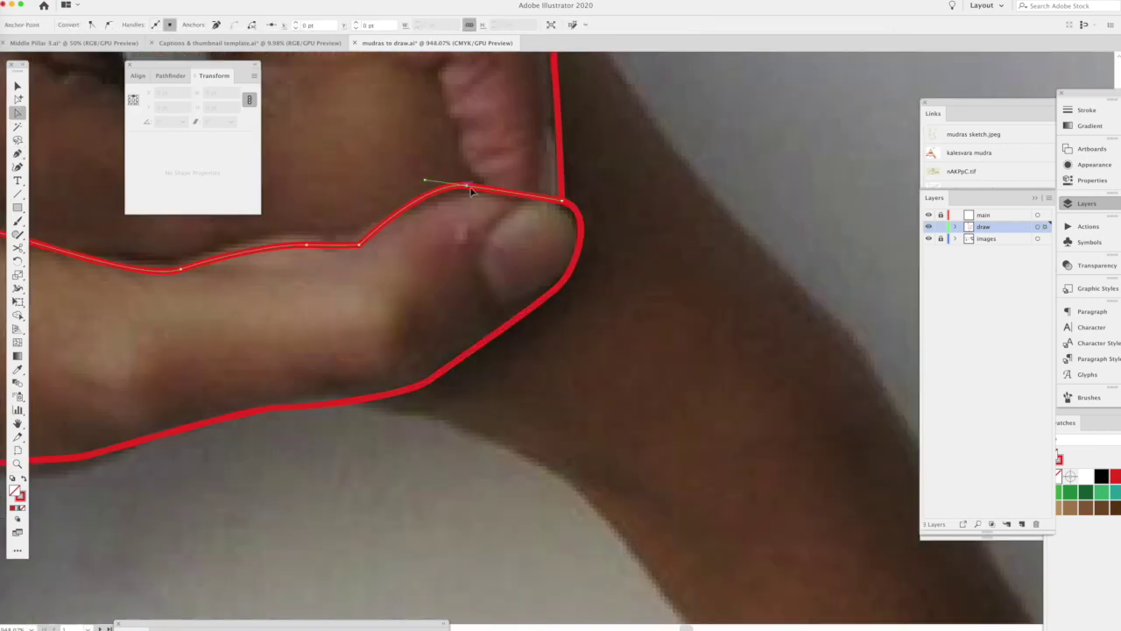
- Loop the outline around the thumb and extend it beside the gap
scroll(525, 204, "down", 5)
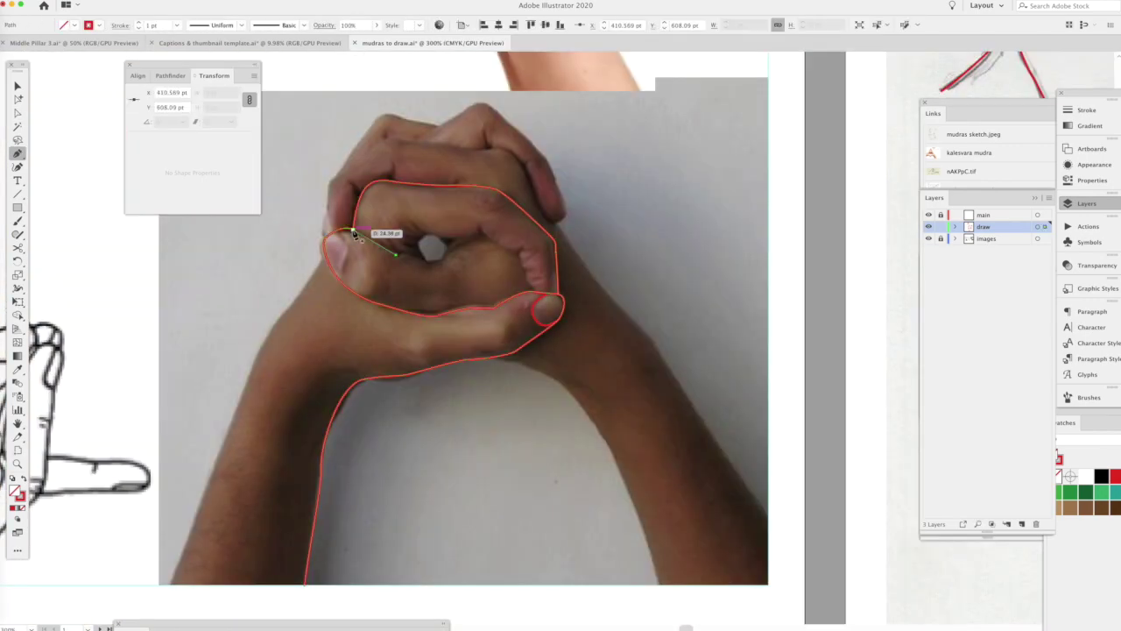
scroll(401, 274, "up", 5)
left_click(447, 292)
key("p")
left_click(376, 463)
left_click(447, 292)
left_click(592, 320)
left_click(841, 234)
- Outline above the gap and over the fingers, reshaping the knuckle curve
scroll(516, 287, "right", 5)
left_click(511, 203)
left_click(663, 277)
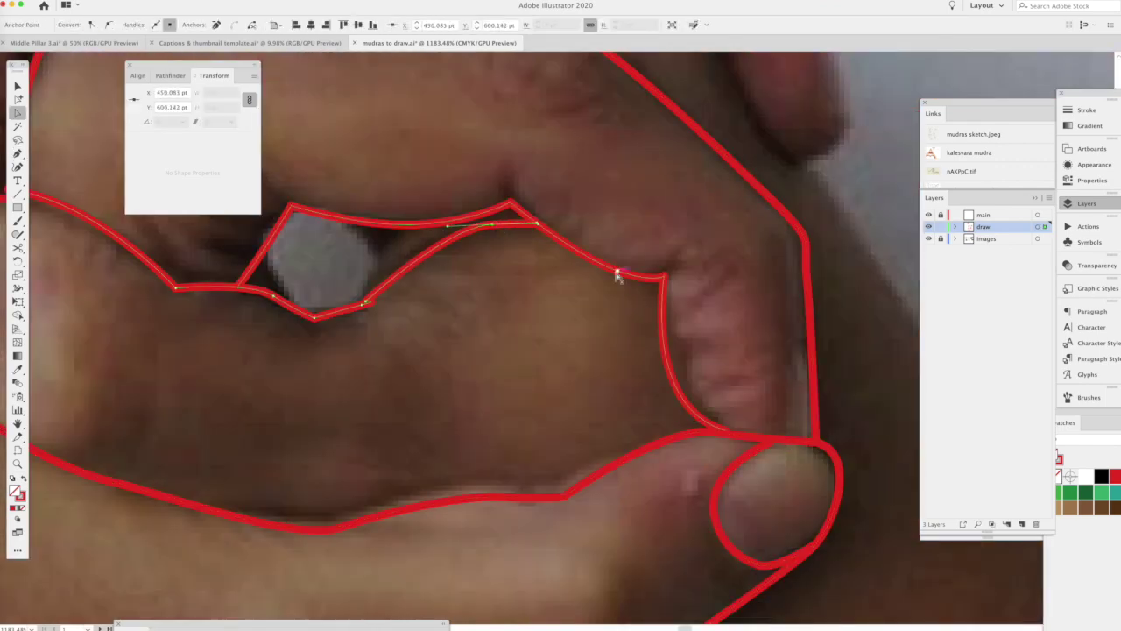
left_click(259, 289, "ctrl")
left_click_drag(293, 207, 313, 263)
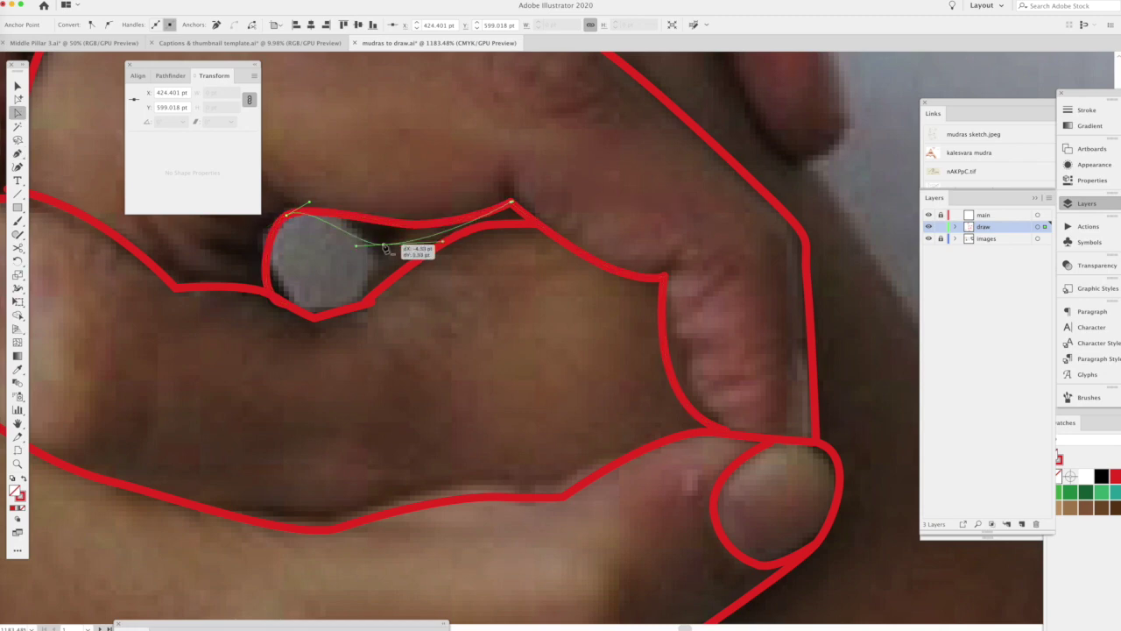
key("a")
key("ctrl+minus")
key("ctrl+minus")
key("ctrl+minus")
key("ctrl+shift+a")
key("ctrl+alt+0")
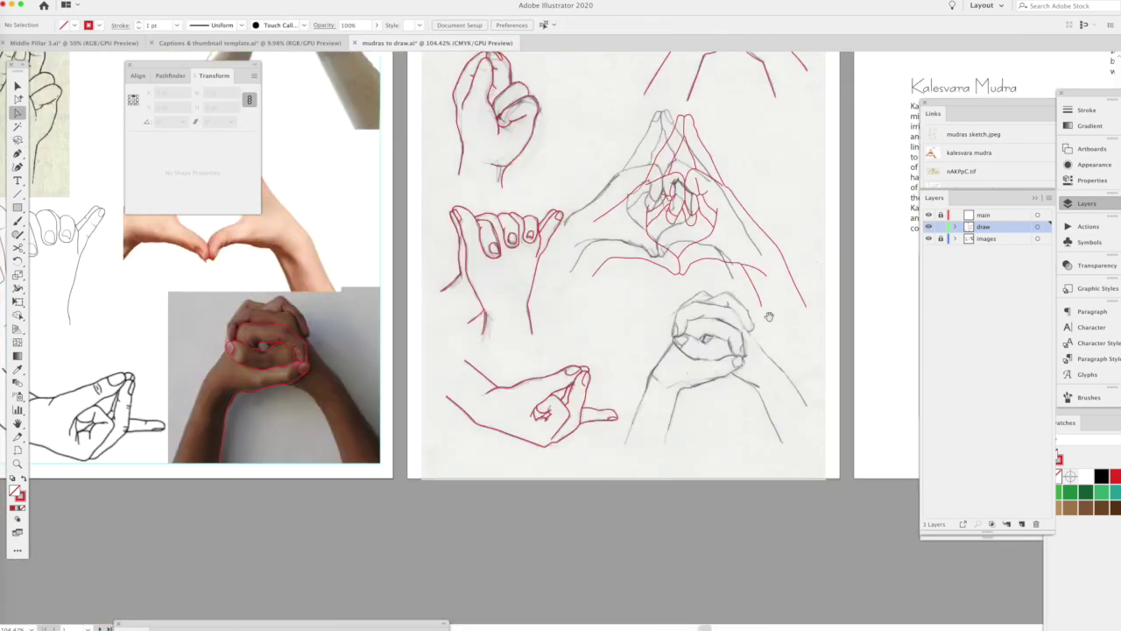
- Extend the red clasped-hands path along the knuckle outline
key("p")
scroll(767, 376, "up", 5)
left_click_drag(530, 188, 574, 180)
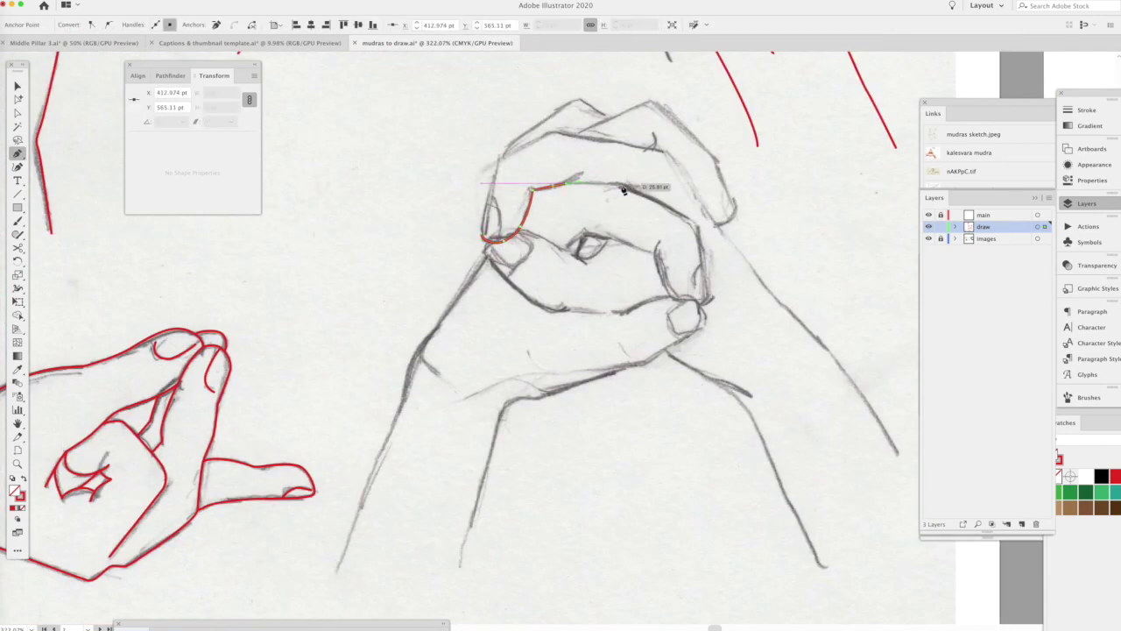
scroll(576, 286, "up", 3)
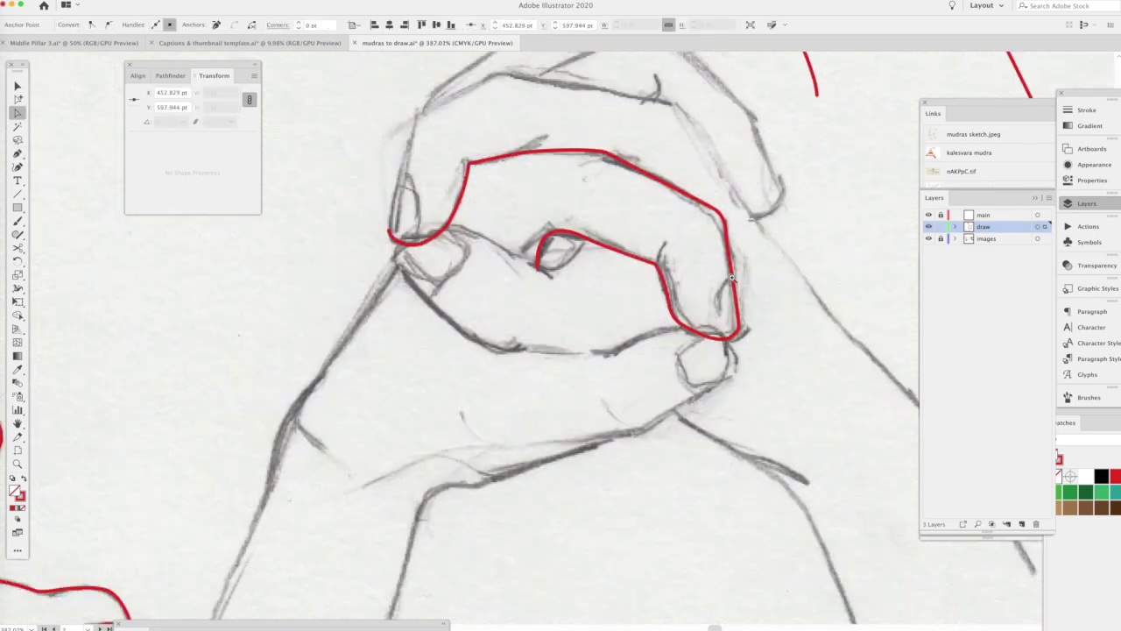
scroll(613, 298, "up", 3)
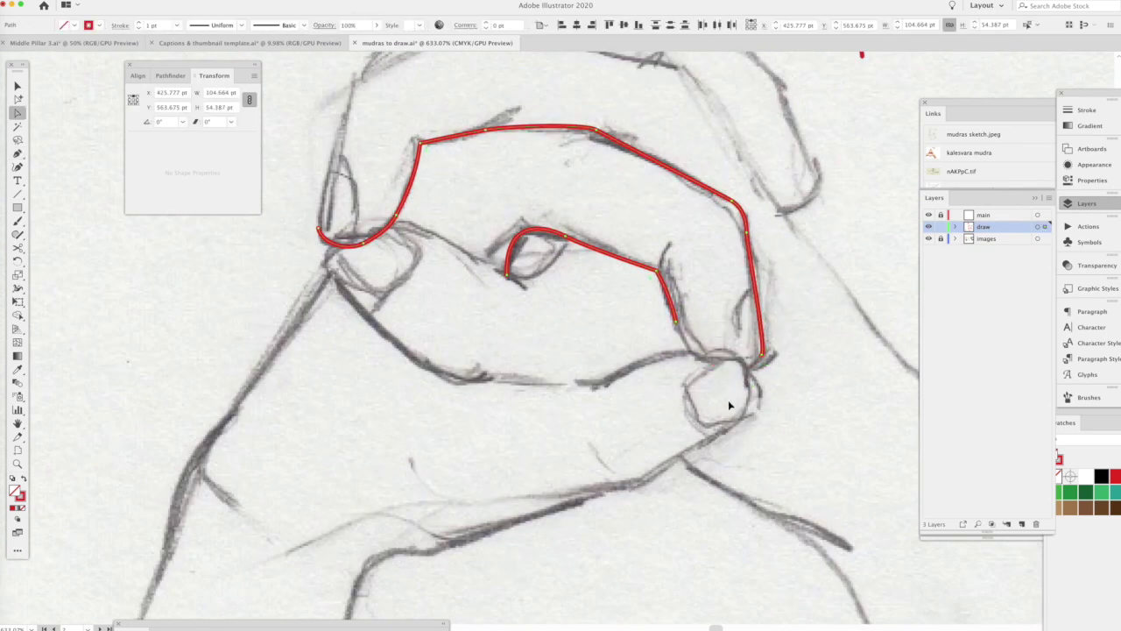
- Trace the hand outline down the forearm line and join it to the existing path
key("p")
scroll(738, 359, "down", 5)
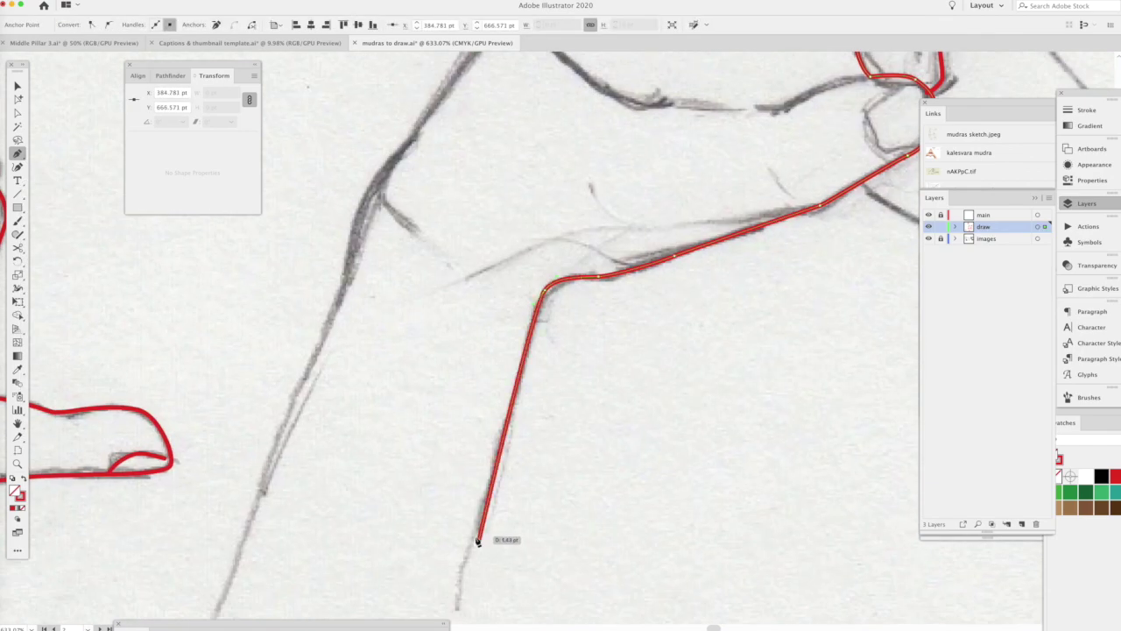
scroll(526, 351, "up", 5)
left_click(372, 203)
left_click(470, 326)
left_click(643, 342)
left_click(745, 314)
left_click(782, 317)
- Draw a closed red loop around the knuckle
scroll(748, 330, "up", 4)
scroll(898, 269, "right", 3)
key("p")
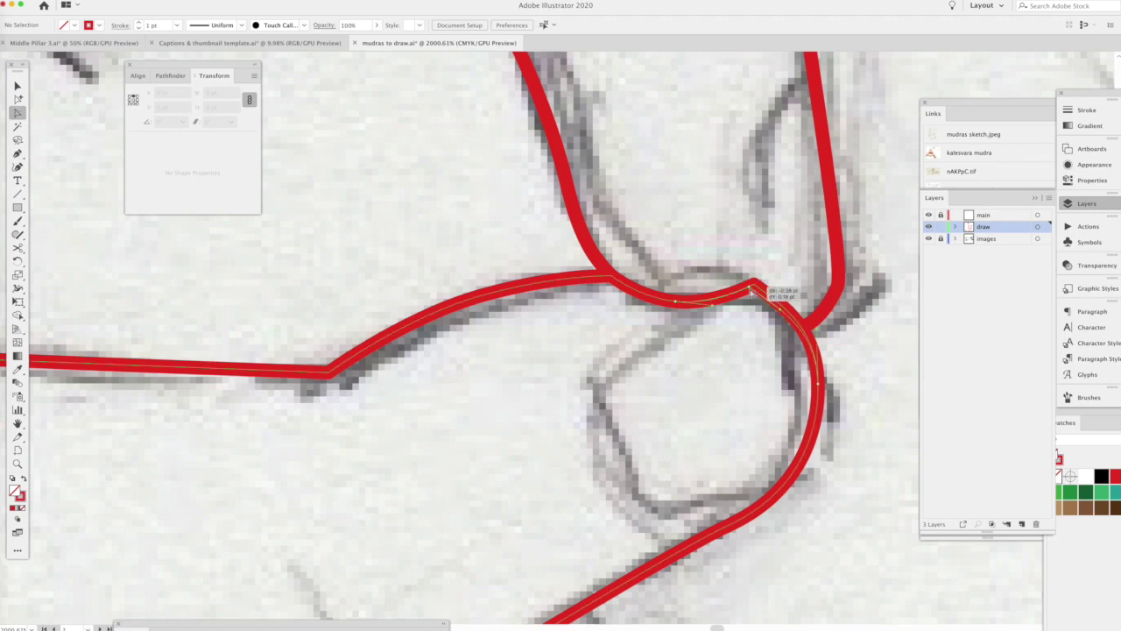
left_click(687, 317)
left_click(591, 386)
left_click(745, 412)
left_click(675, 302)
scroll(675, 302, "down", 5)
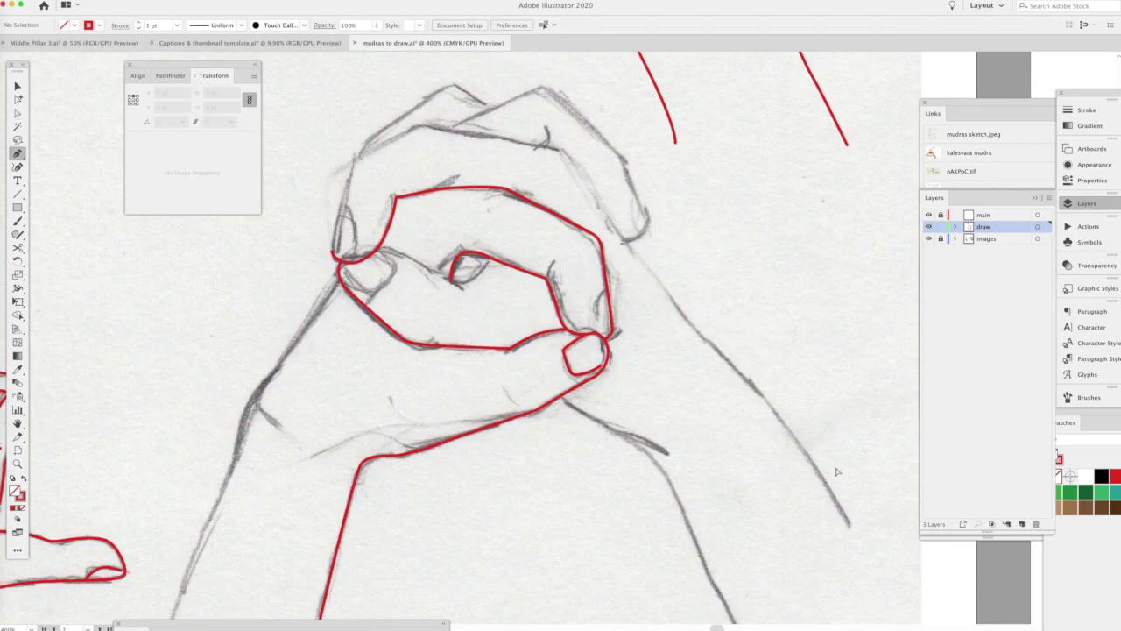
scroll(495, 303, "up", 3)
- Undo an accidental path edit, then continue the upper path down the arm line
key("a")
left_click(672, 348)
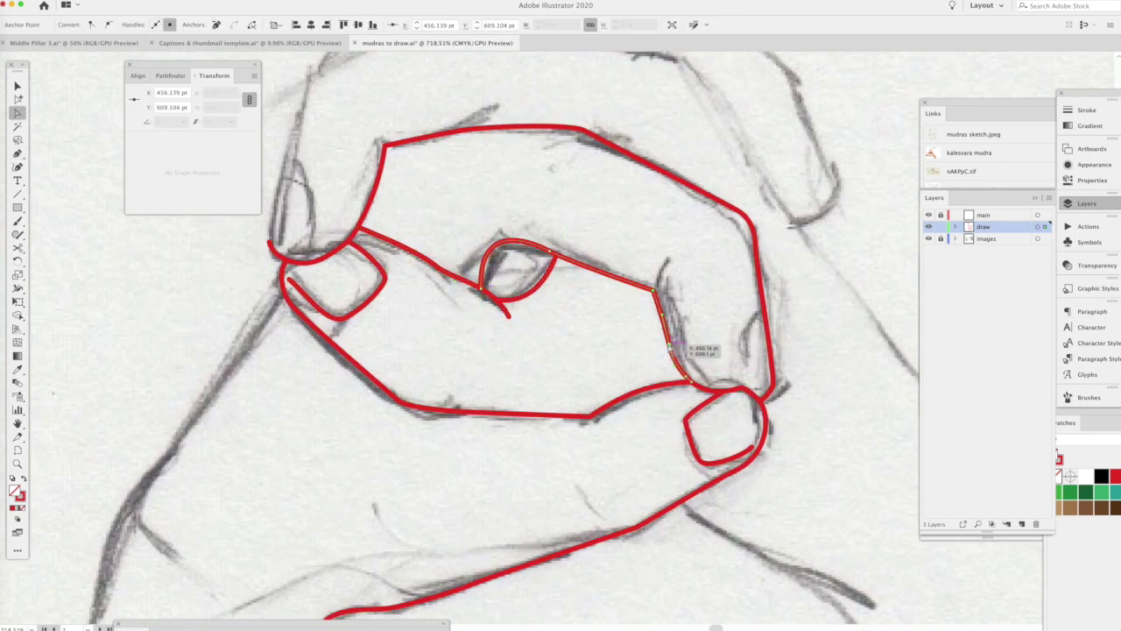
key("ctrl+z")
key("ctrl+z")
key("ctrl+z")
key("p")
scroll(763, 385, "up", 5)
left_click(714, 313)
scroll(777, 381, "down", 5)
left_click(826, 470)
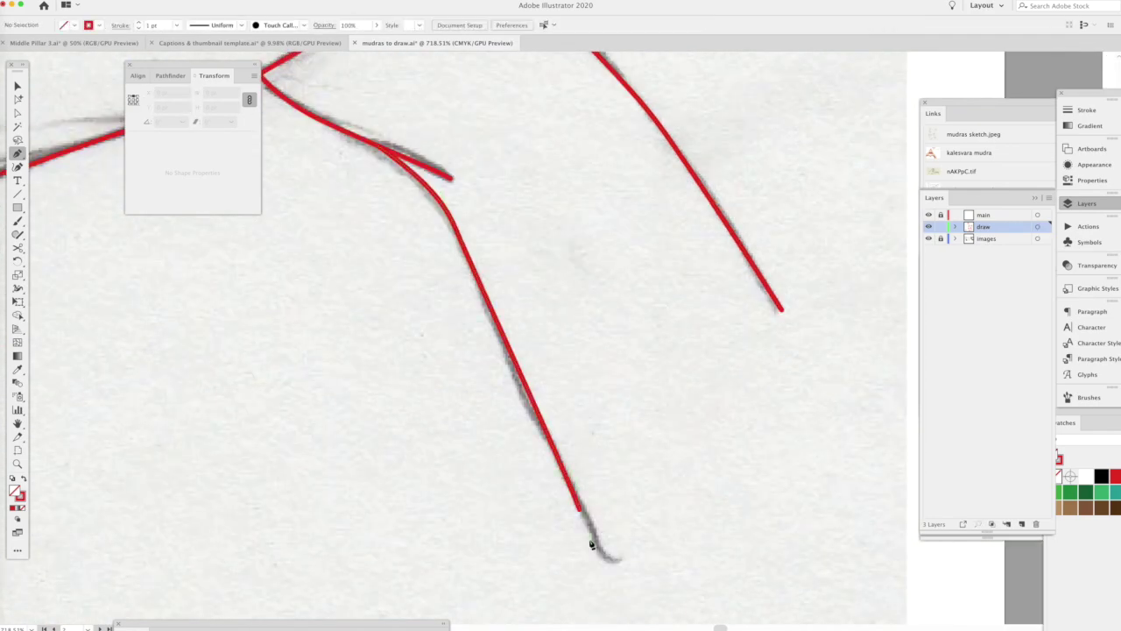
scroll(604, 206, "down", 3)
- Nudge an anchor onto the sketch line and scroll down through the traced drawings
key("a")
scroll(604, 205, "right", 3)
left_click_drag(642, 160, 640, 167)
scroll(640, 167, "down", 2)
key("p")
scroll(496, 225, "down", 3)
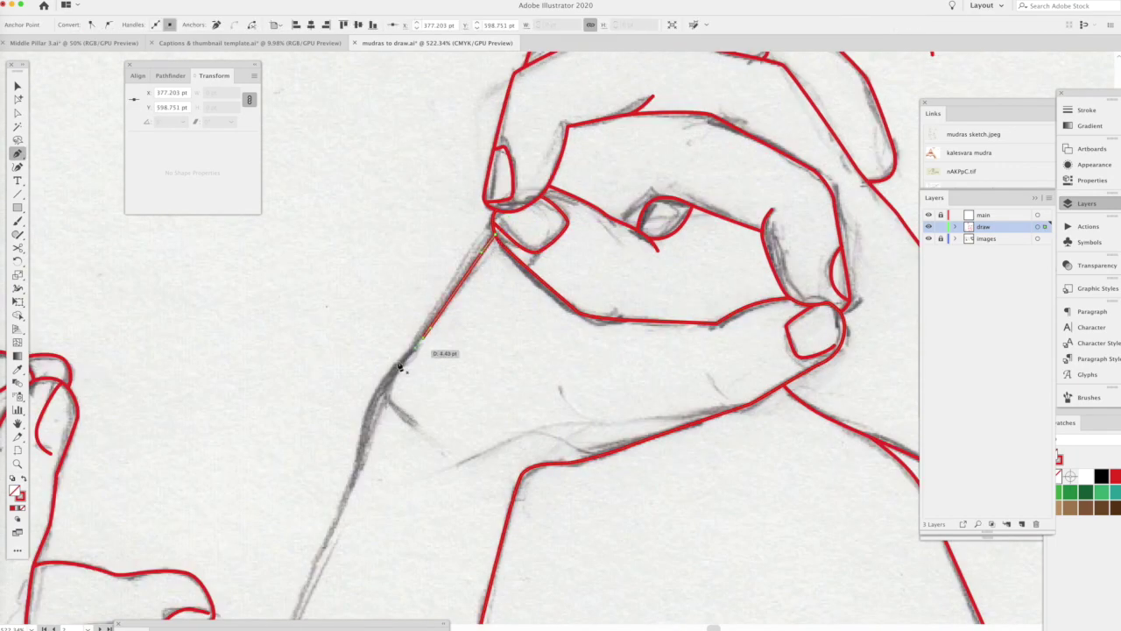
scroll(446, 353, "down", 3)
scroll(373, 465, "down", 5)
- Place the Mahamayuri.jpg hand photo onto the artboard
key("v")
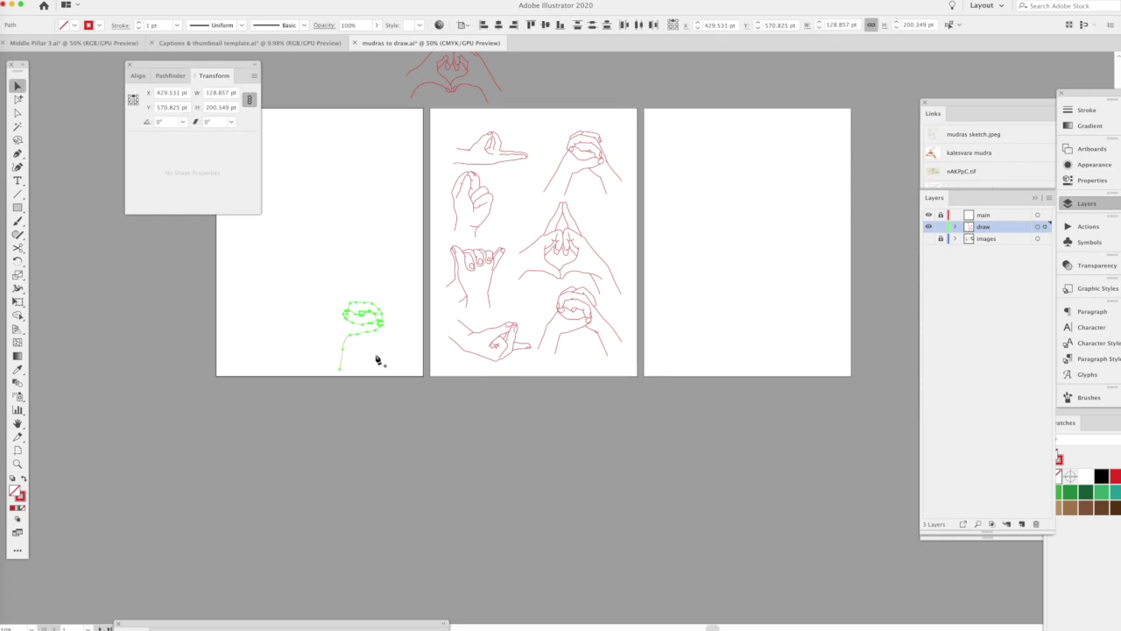
scroll(502, 301, "up", 2)
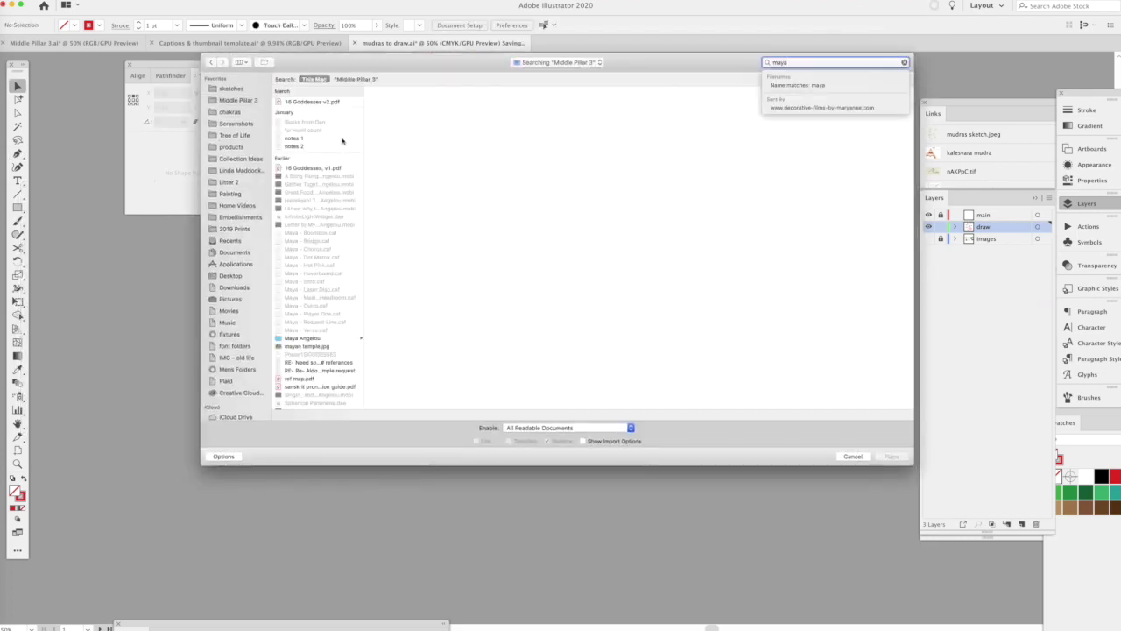
left_click(929, 238)
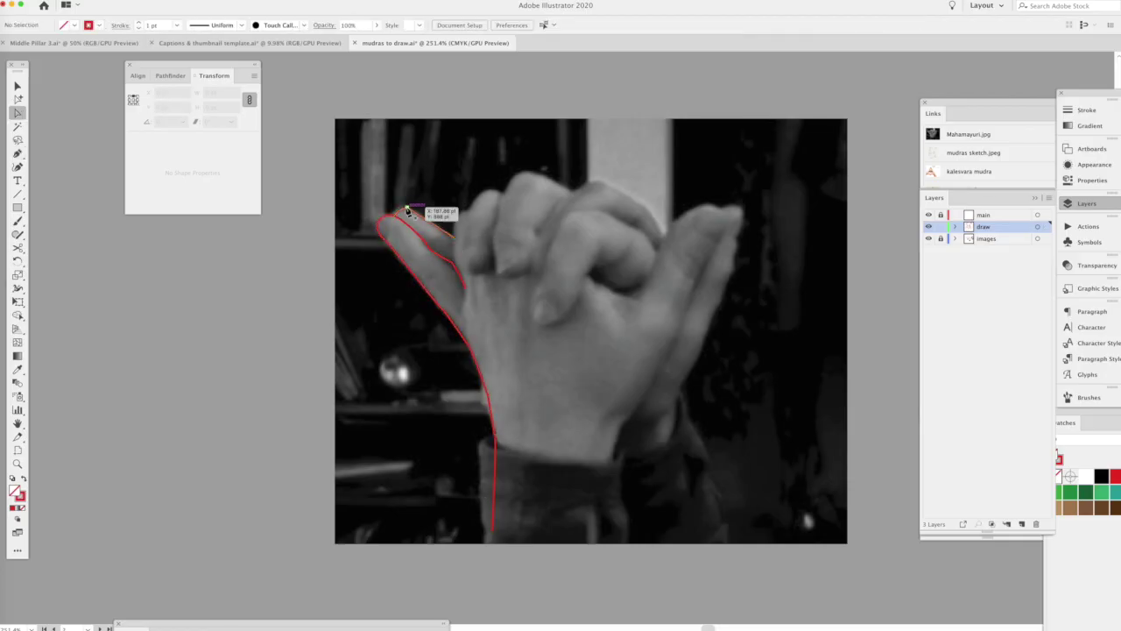
- Trace a red path from the wrist bottom up along the knuckle ridge
key("p")
left_click(621, 526)
left_click_drag(628, 420, 640, 408)
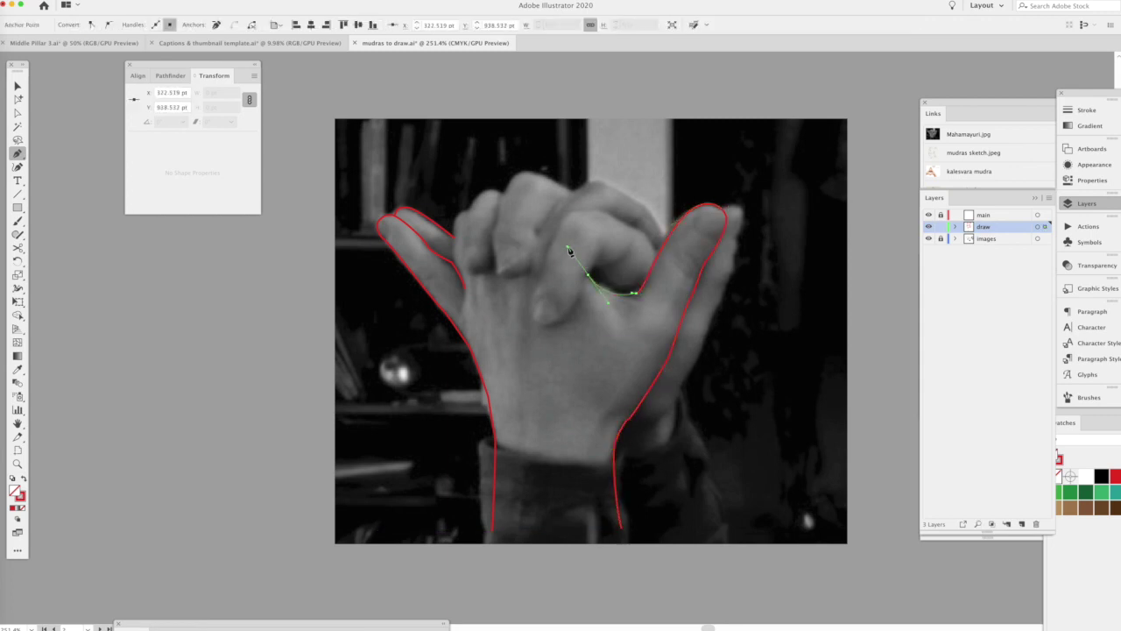
left_click(657, 255)
left_click(641, 231)
scroll(505, 271, "up", 2)
left_click(636, 191)
left_click(590, 197)
left_click(562, 257)
left_click_drag(637, 272, 639, 289)
key("a")
left_click(646, 306)
- Draw a curved outline at the knuckle and check it in Outline view
key("p")
mouse_move(621, 278)
left_mouse_down()
mouse_move(635, 252)
mouse_move(570, 350)
left_mouse_up()
key("ctrl+shift+a")
key("a")
key("ctrl+y")
key("ctrl+y")
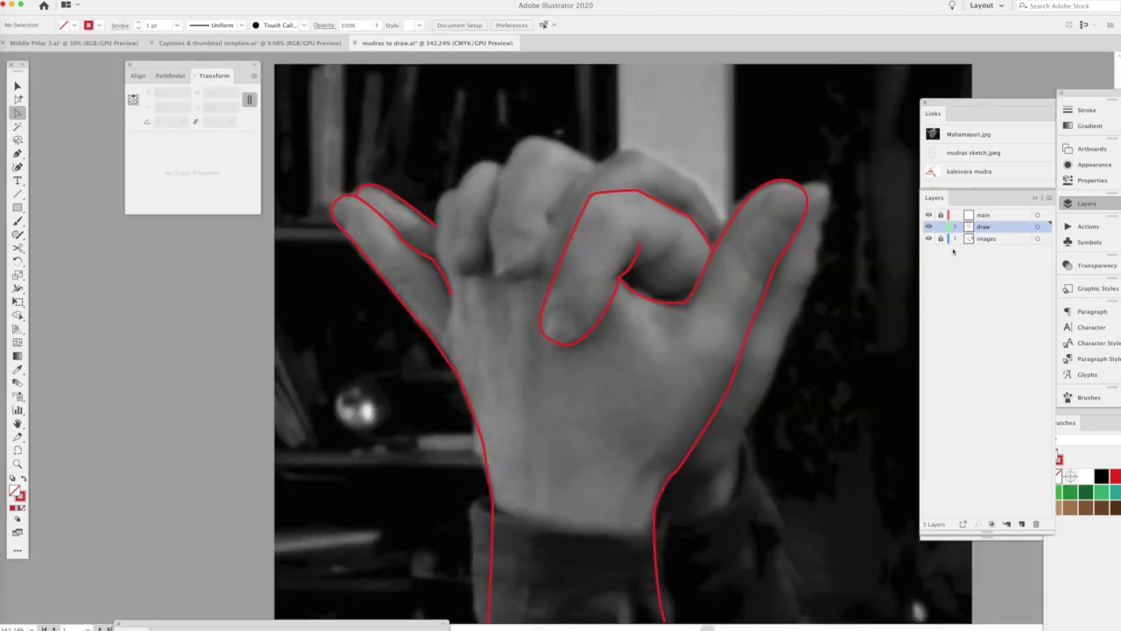
left_click(655, 316)
- Reshape the fingernail outline's curve to match the photo
key("p")
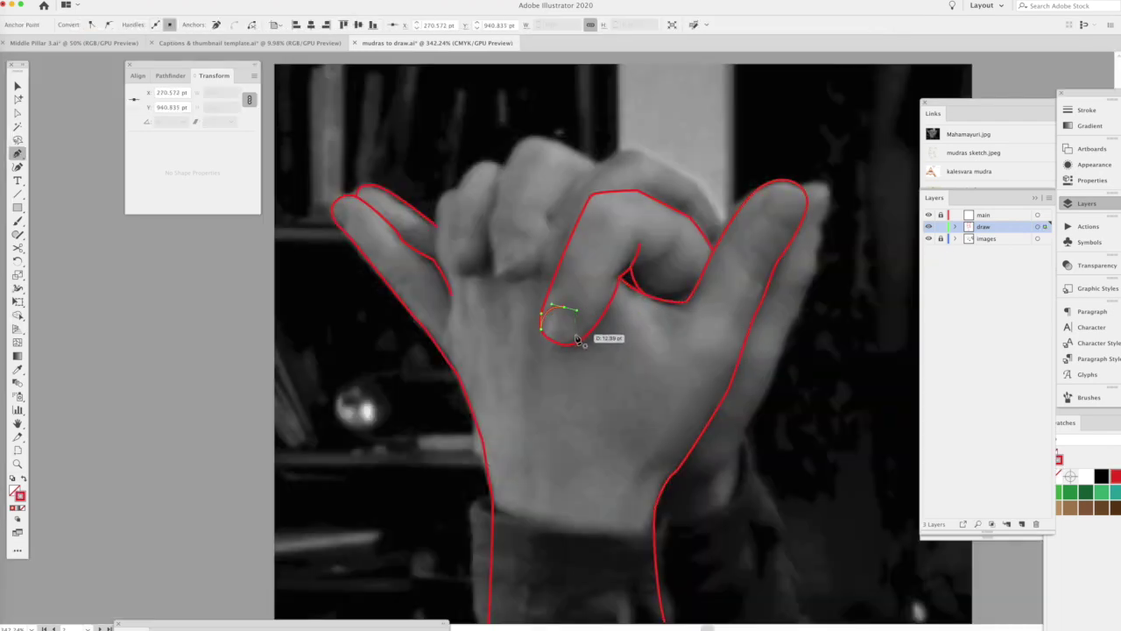
scroll(565, 333, "up", 3)
left_click(559, 333)
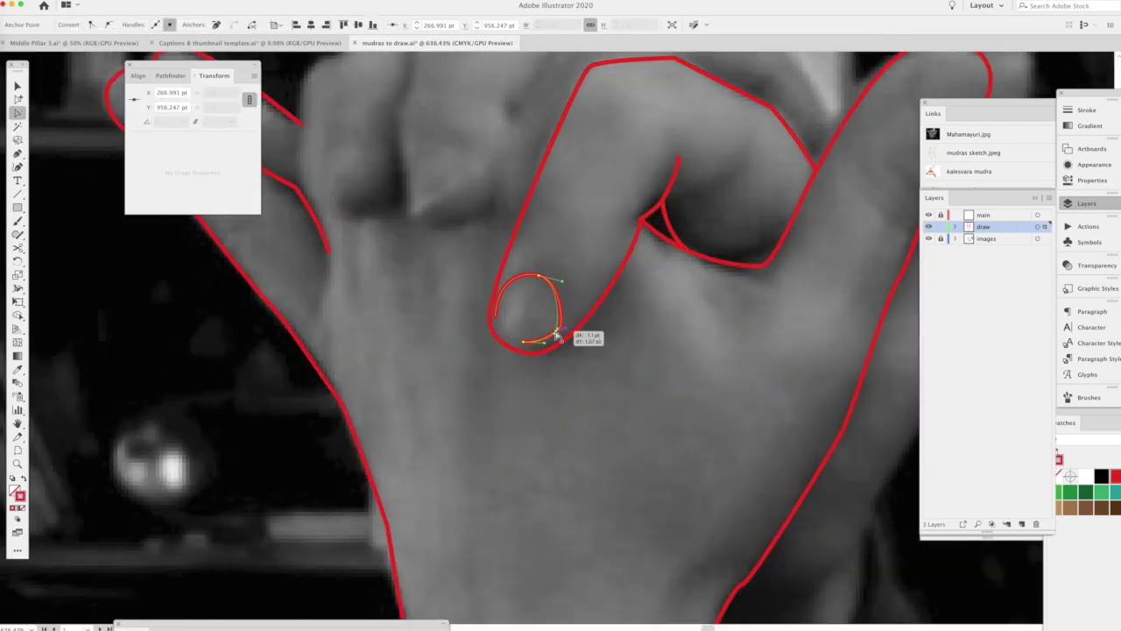
key("ctrl+0")
scroll(505, 313, "up", 5)
left_click_drag(511, 322, 506, 313)
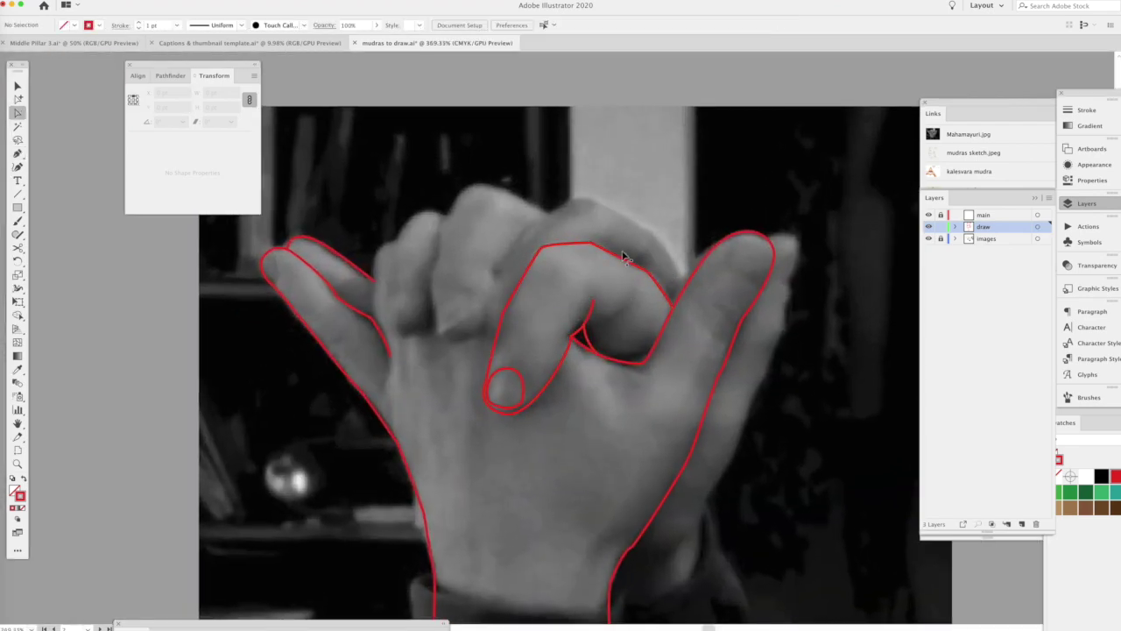
- Trace the pinky's outer edge and fingertip
left_click(543, 222)
scroll(543, 221, "down", 2)
left_click(767, 174)
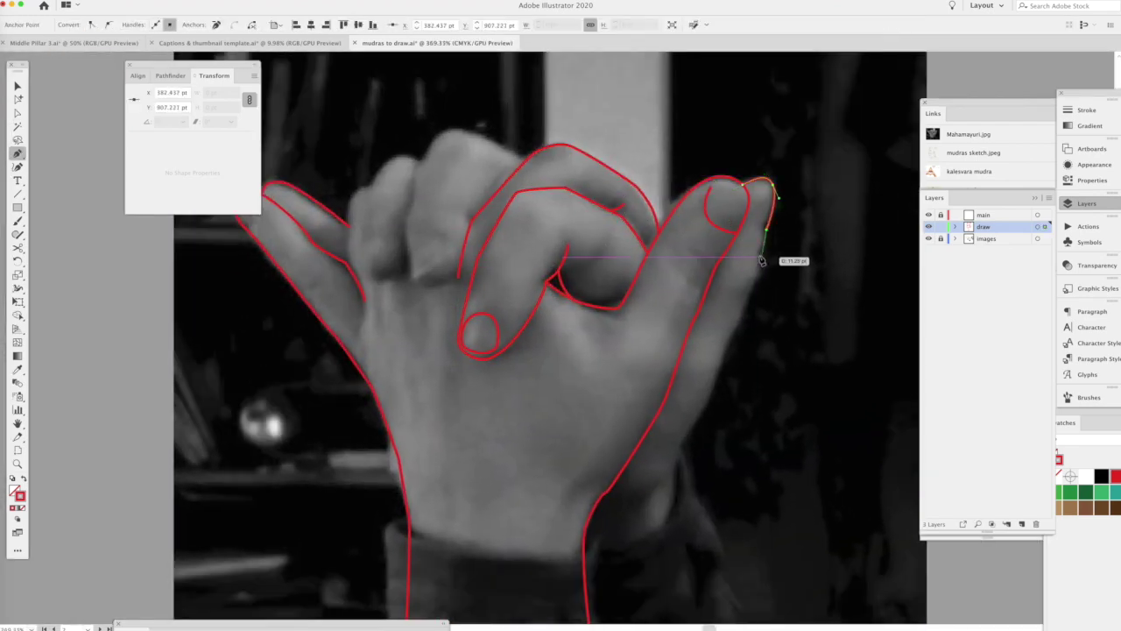
scroll(762, 254, "down", 3)
left_click(687, 341)
scroll(631, 370, "up", 3)
left_click(566, 204)
- Add a curved anchor along the ring finger and fit the pinky anchors to the photo
key("p")
scroll(532, 191, "up", 3)
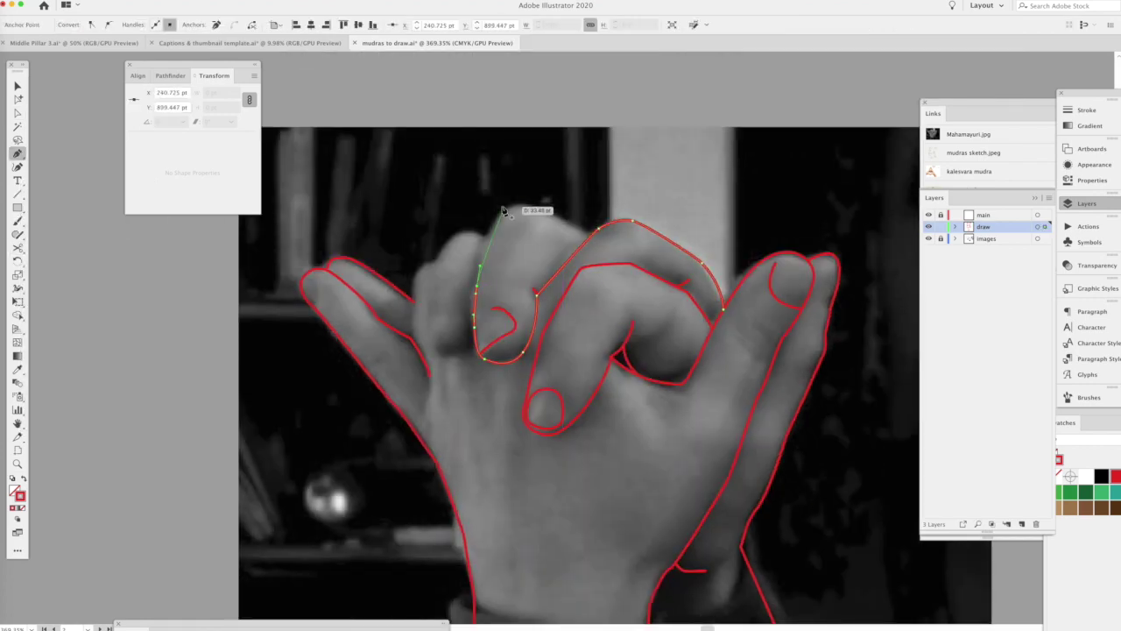
scroll(587, 239, "up", 5)
scroll(561, 228, "down", 3)
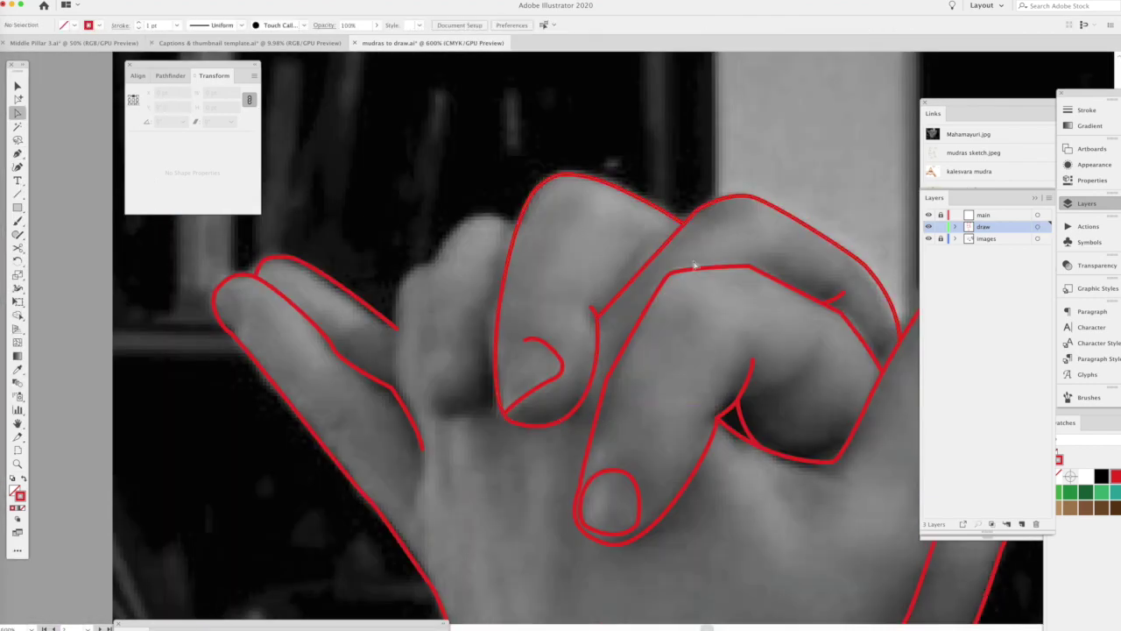
left_click_drag(465, 221, 485, 208)
left_click_drag(450, 424, 517, 295)
left_click_drag(397, 333, 389, 327)
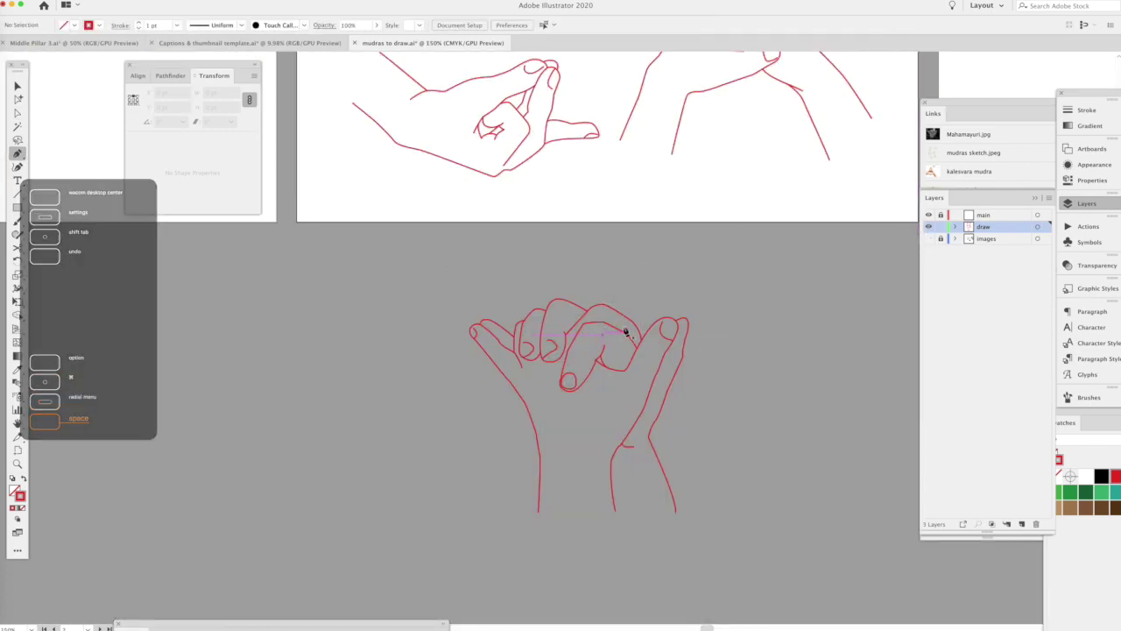
- Hide the images layer and select the top-left, middle-left and middle-right hand drawings to review them
left_click(508, 166)
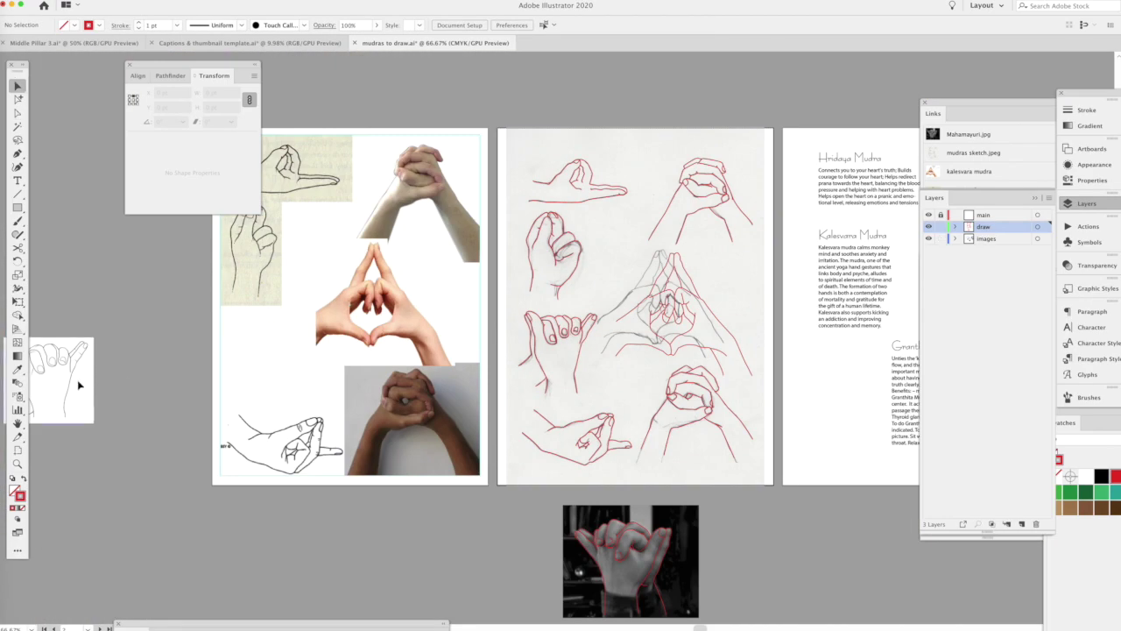
left_click(929, 238)
left_click(645, 292)
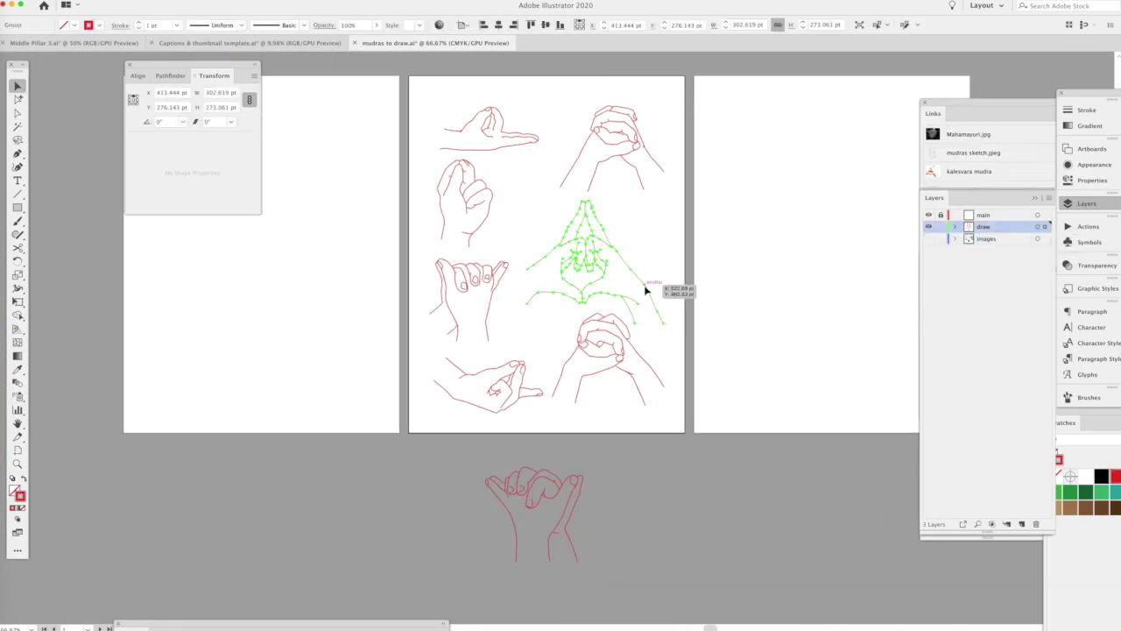
left_click(444, 125)
left_click(515, 336)
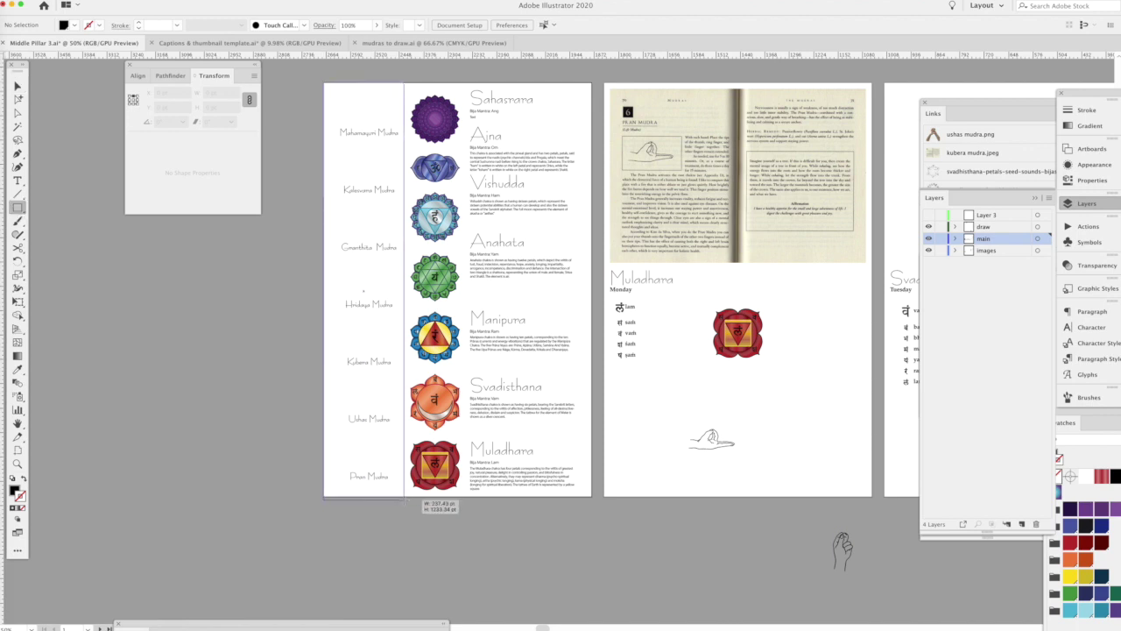
- Draw a white, black-stroked rectangle over the left label column and switch units to inches and back to points
left_click_drag(404, 498, 404, 496)
key("d")
type("1223")
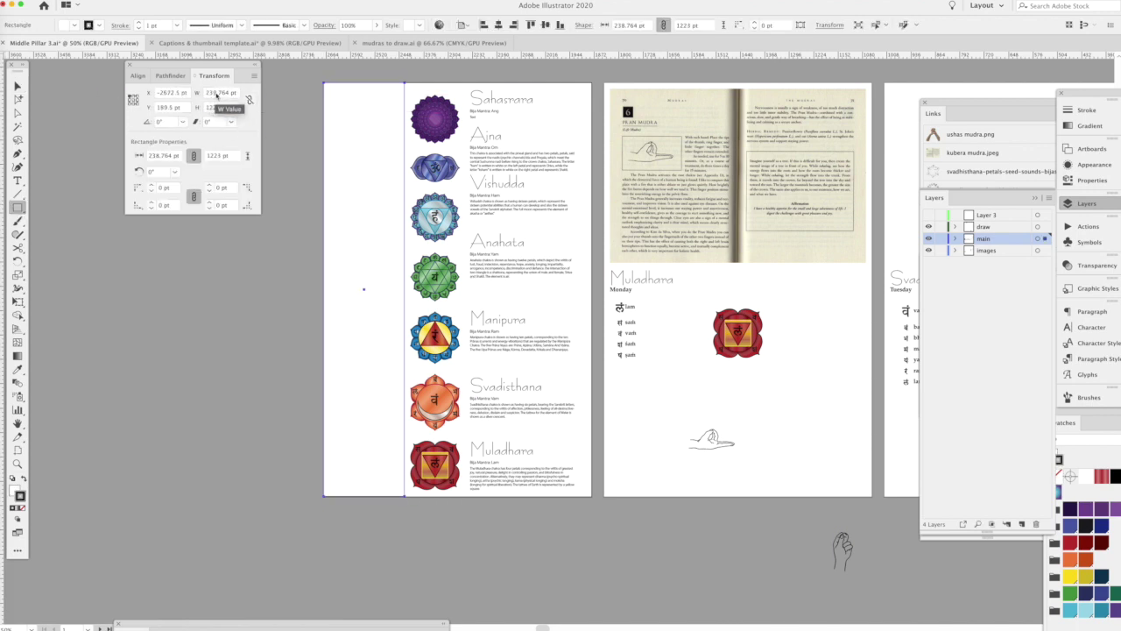
key("ctrl+alt+p")
key("Return")
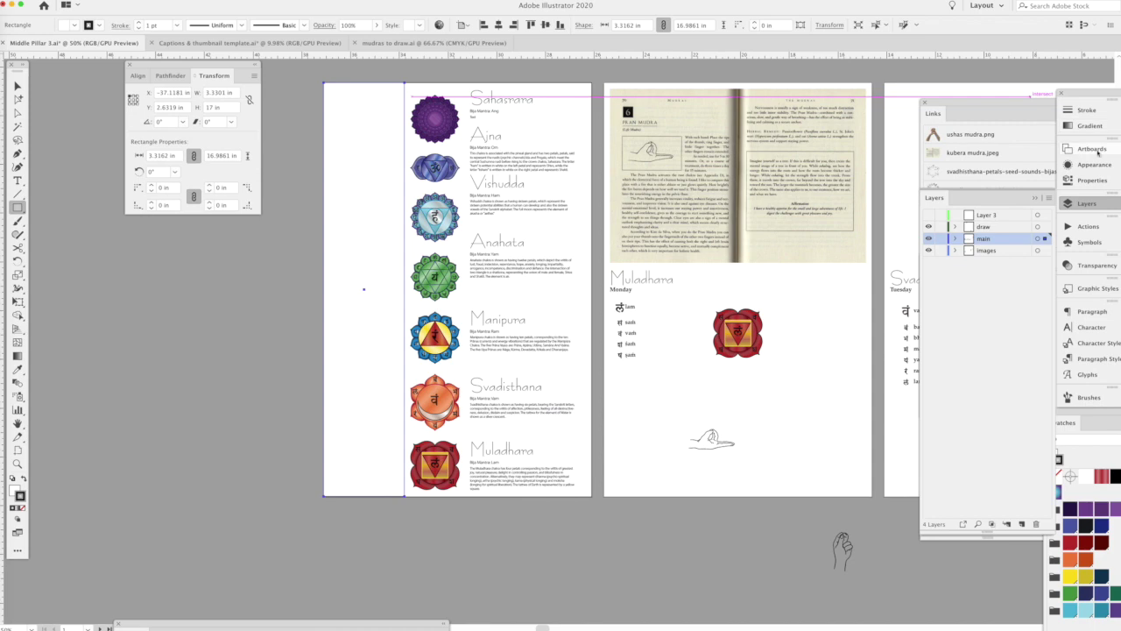
left_click(1091, 149)
scroll(637, 109, "down", 3)
scroll(637, 109, "up", 2)
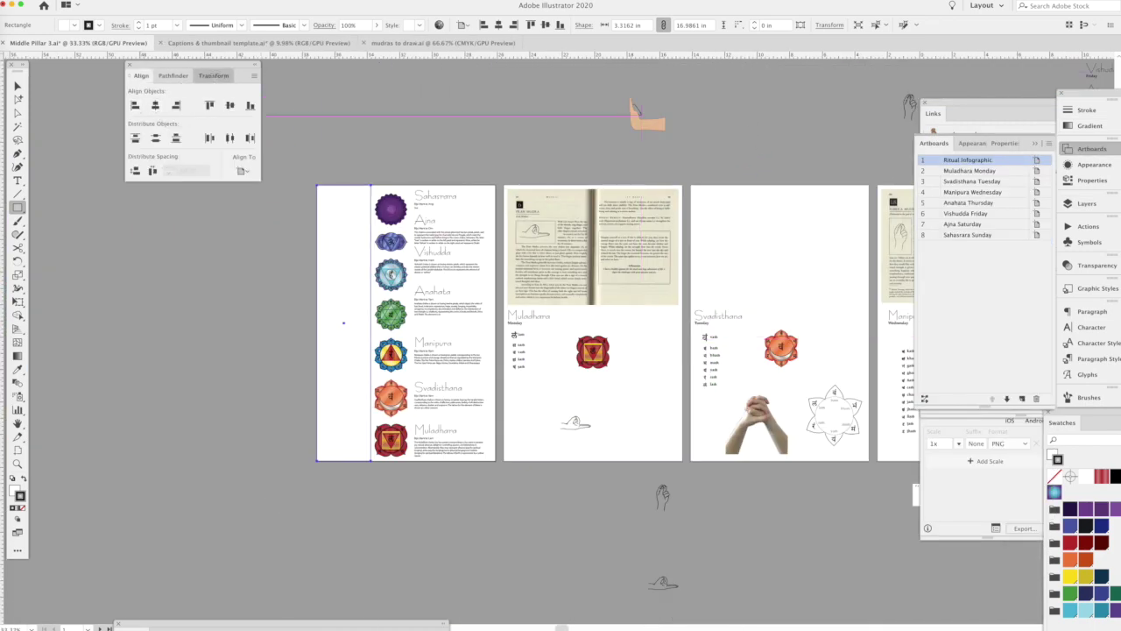
key("ctrl+alt+p")
key("Return")
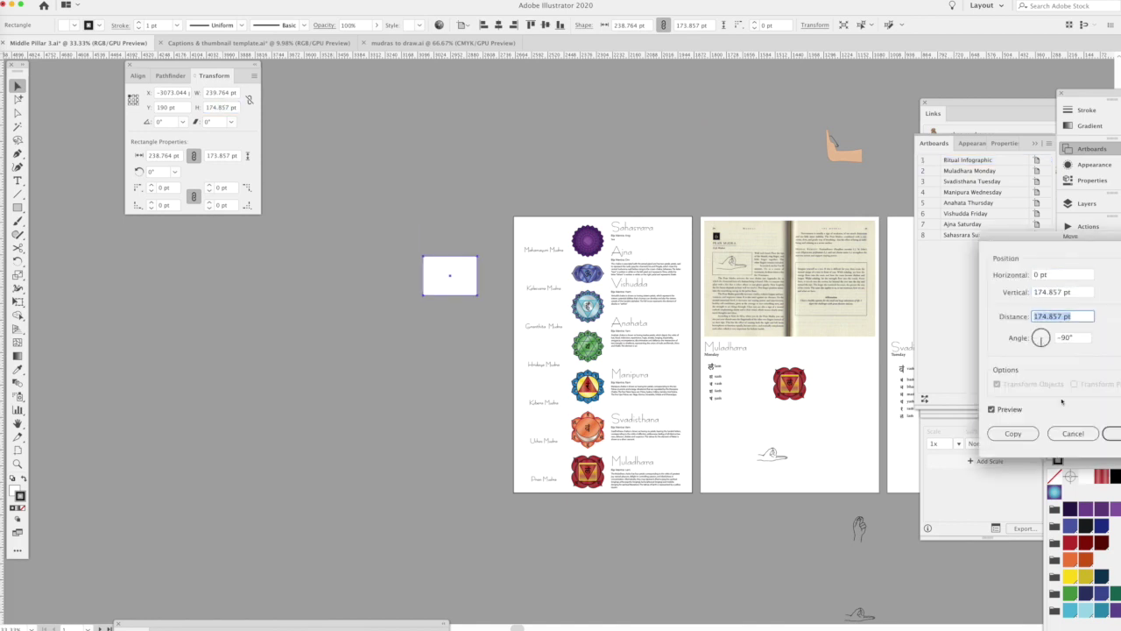
key("ctrl+shift+a")
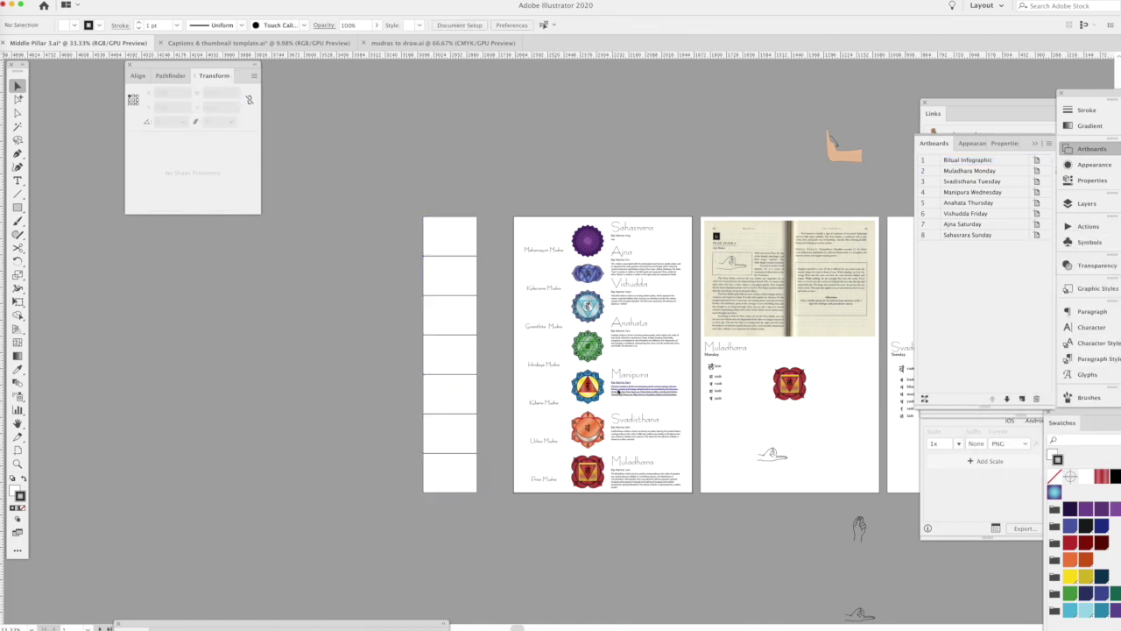
- Copy all hand drawings from the mudras document into Middle Pillar 3 and delete the covering white frame
left_click(443, 42)
key("ctrl+a")
key("ctrl+c")
key("ctrl+grave")
key("ctrl+v")
scroll(487, 520, "up", 5)
left_click(491, 278)
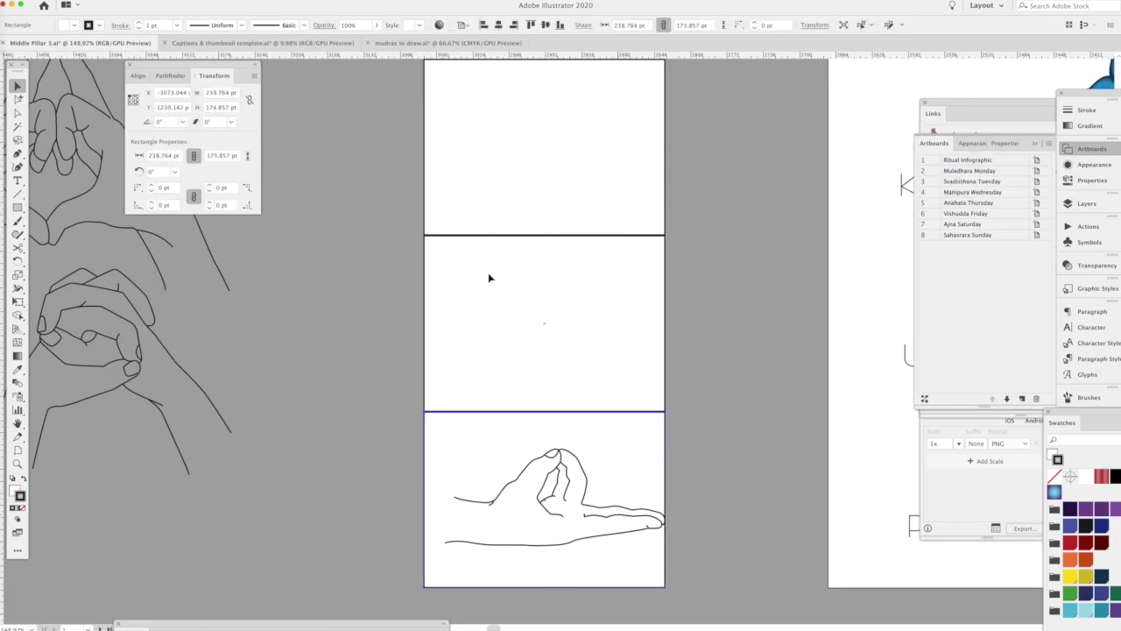
key("ctrl+minus")
key("ctrl+minus")
key("ctrl+minus")
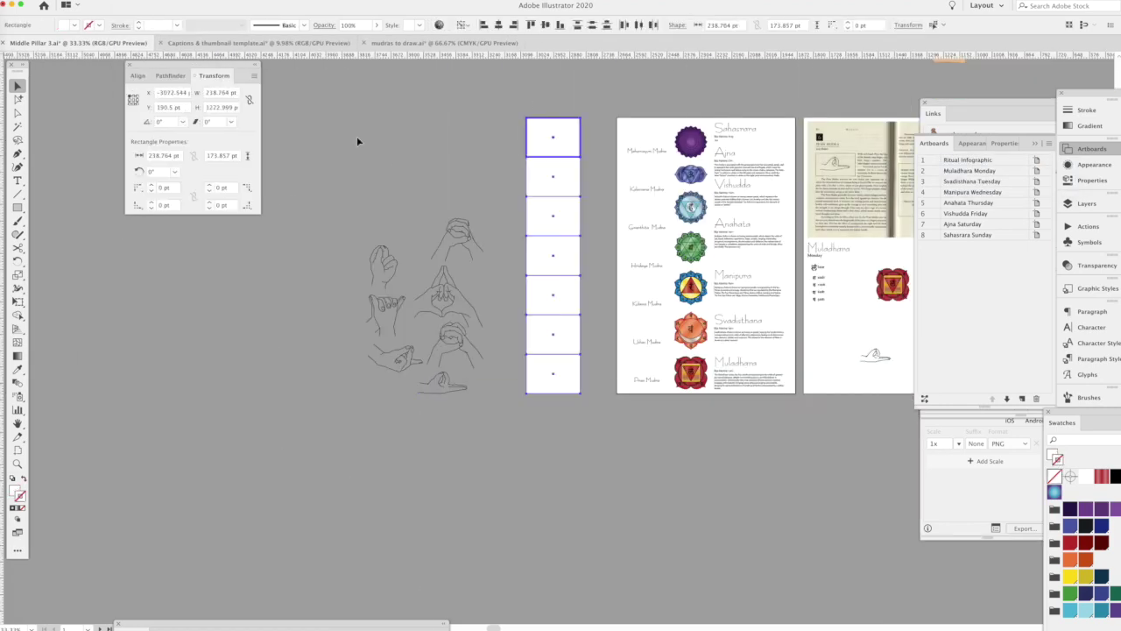
key("Delete")
- Position the traced Ushas Mudra hand group in the frame above Pran Mudra
left_click(565, 381)
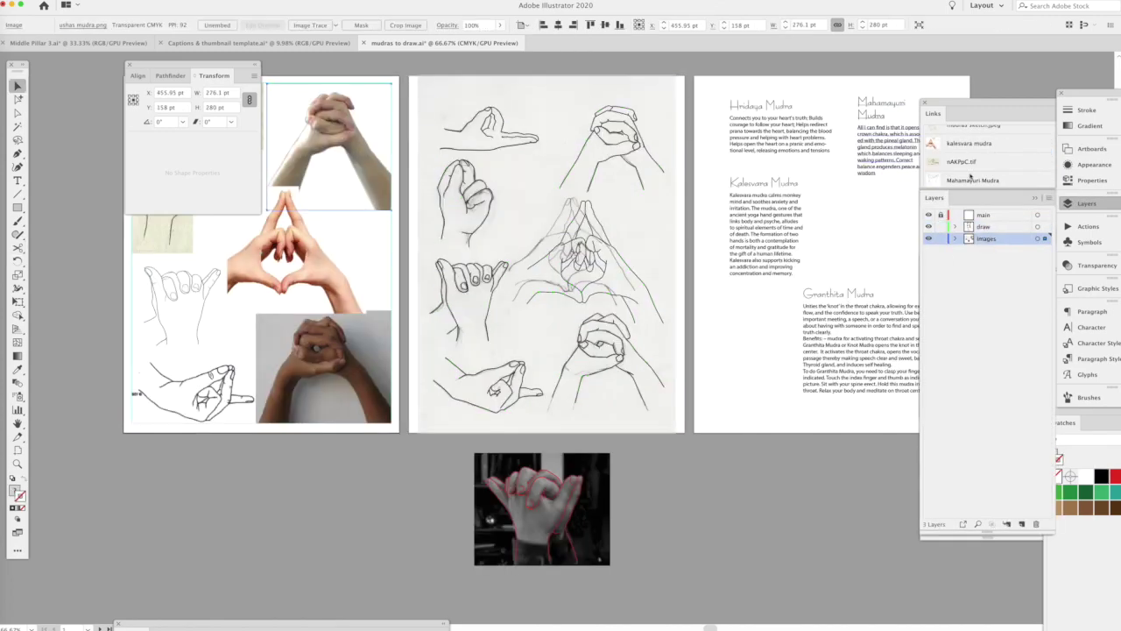
left_click(587, 334)
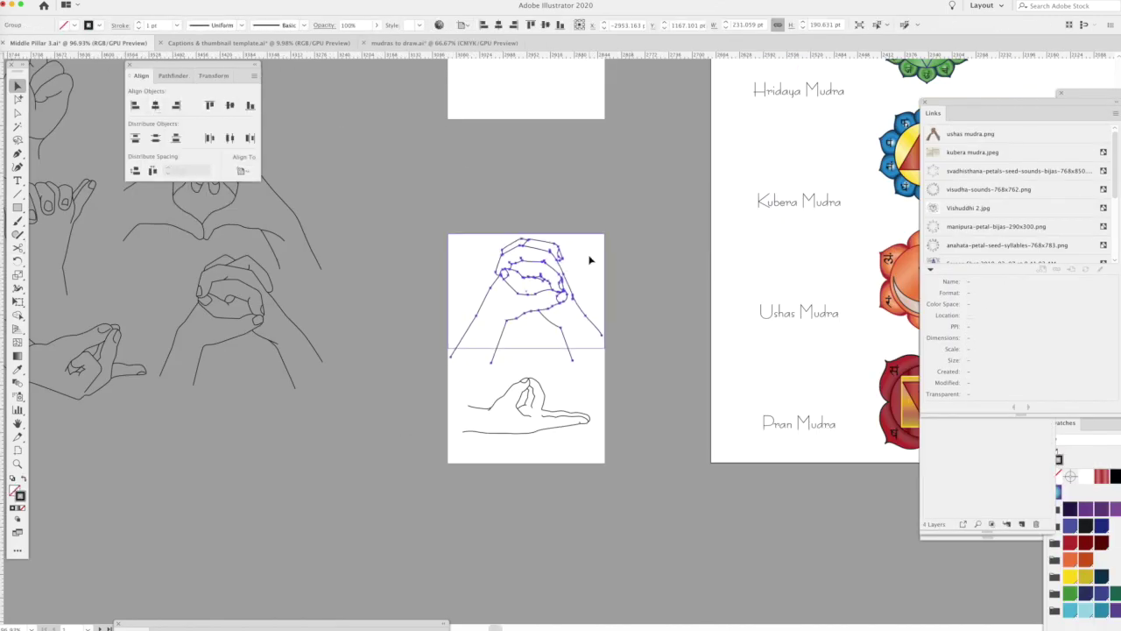
left_click(649, 252)
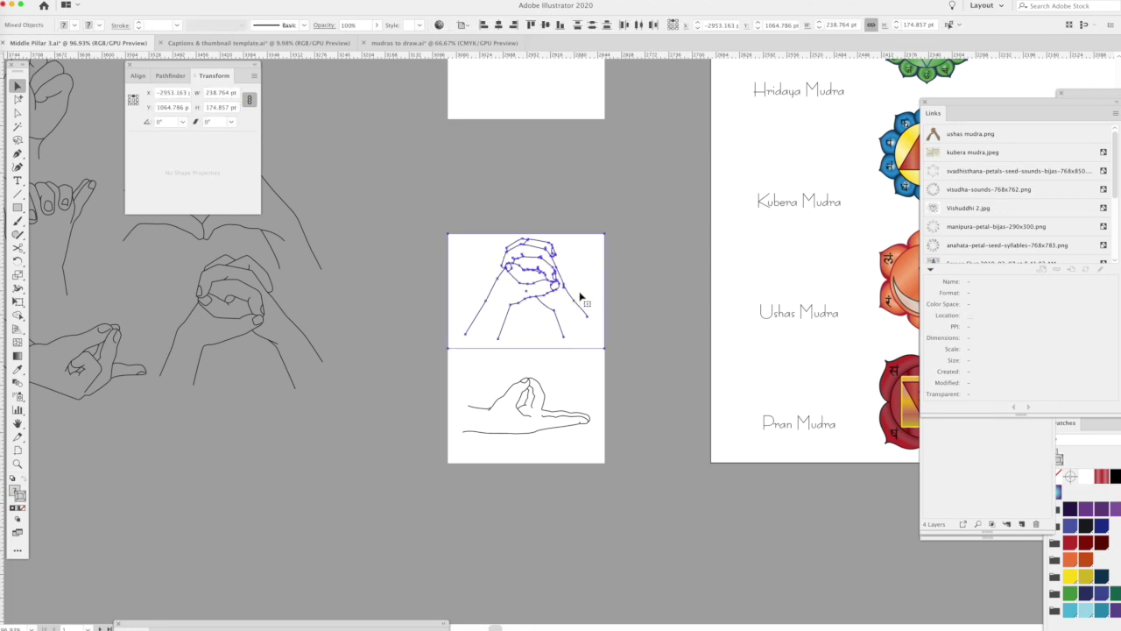
scroll(578, 346, "up", 3)
scroll(603, 350, "up", 3)
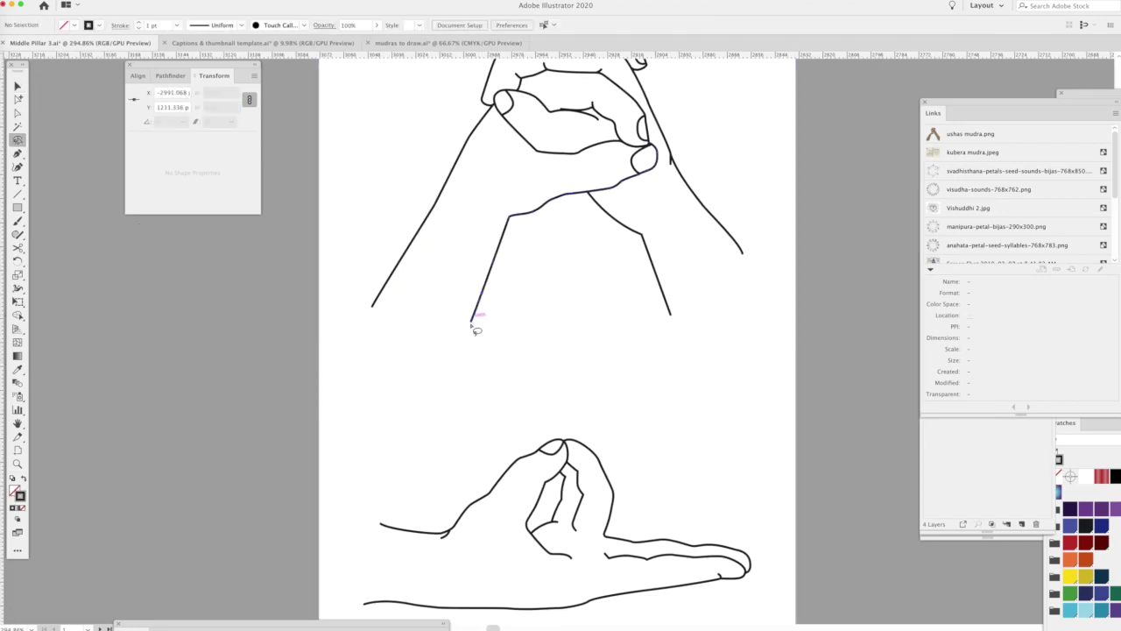
- Set a guide level with the arm line ends and align the upper hand's paths to it
key("a")
left_click(664, 295)
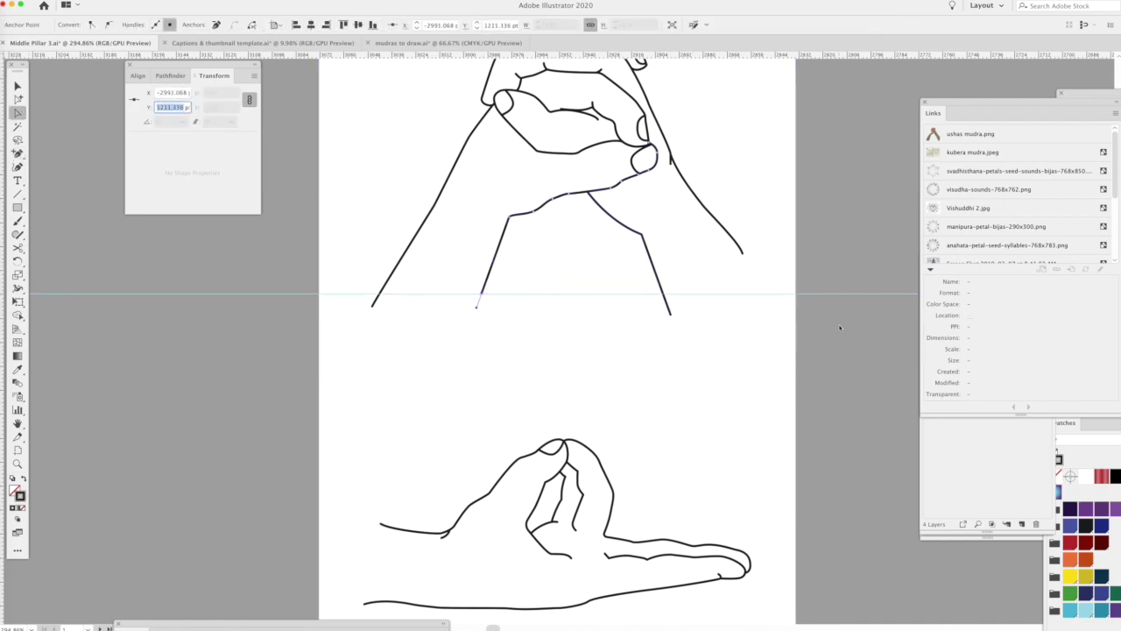
key("ctrl+equal")
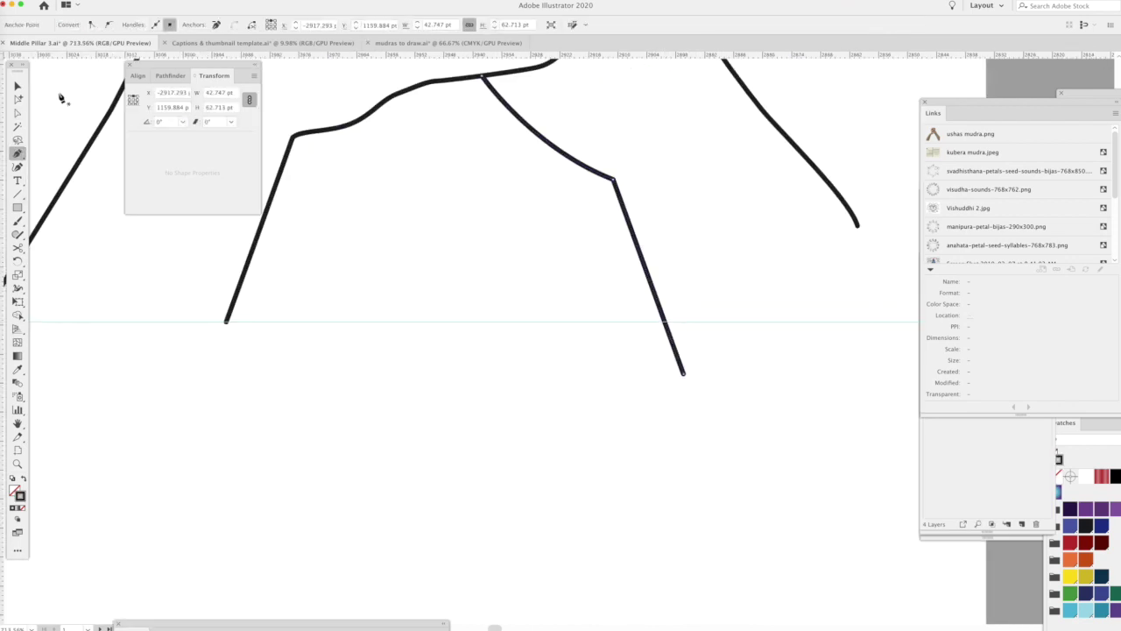
key("ctrl+1")
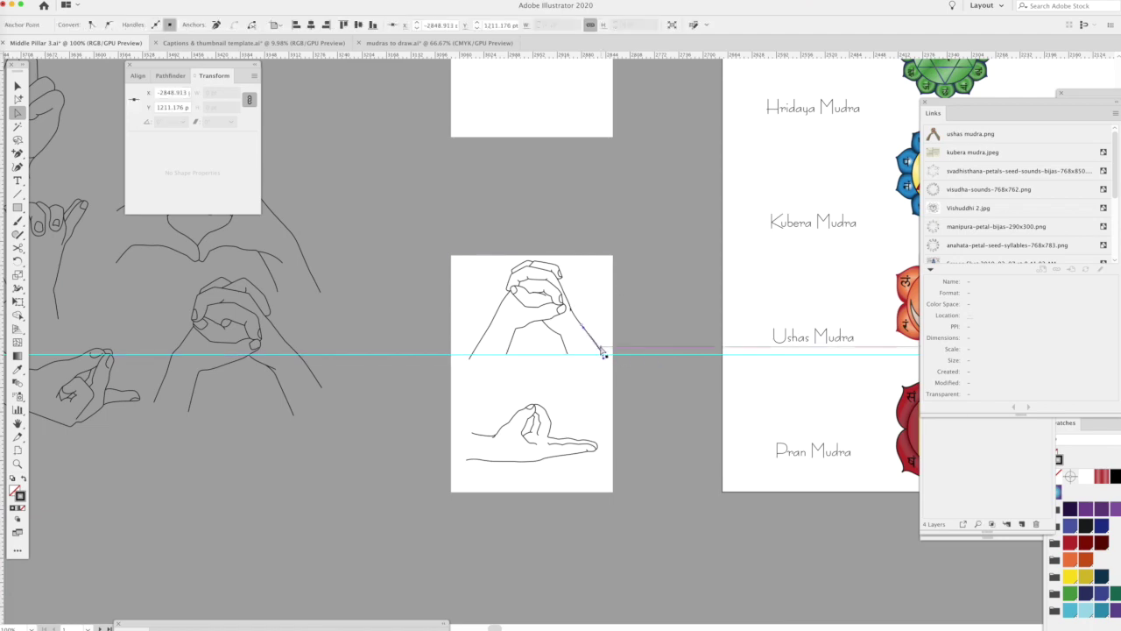
key("ctrl+equal")
key("ctrl+equal")
key("ctrl+1")
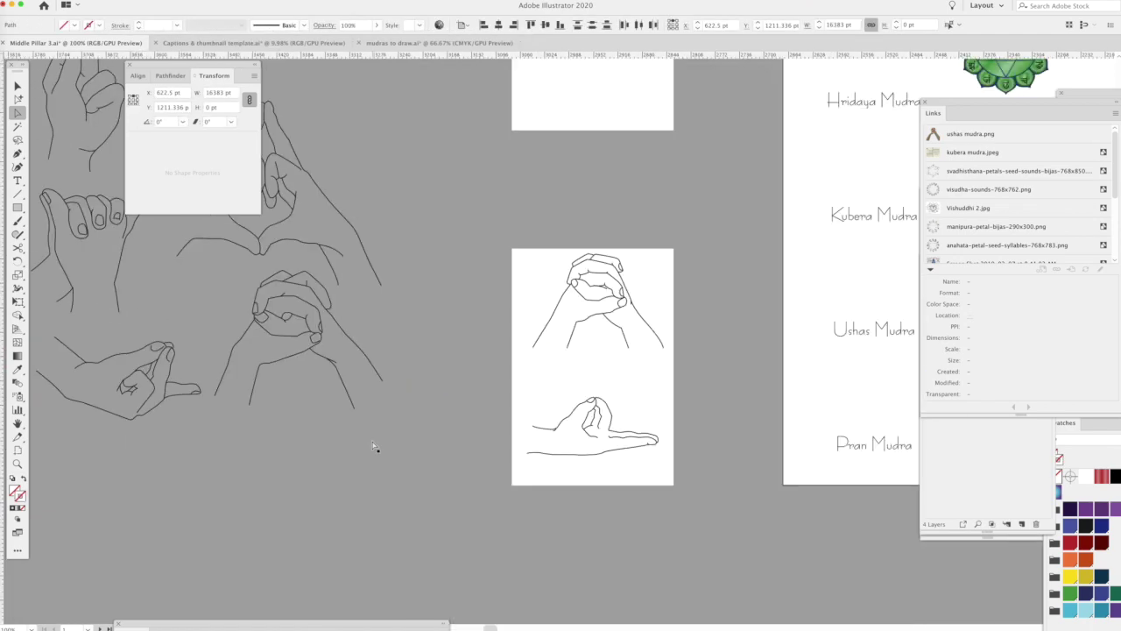
left_click_drag(412, 263, 692, 373)
- Alt-drag a copy of the label beneath the hand as 'Ushas Mudra' and zoom out to the column
left_click_drag(776, 358, 494, 385)
left_click(688, 333)
scroll(487, 336, "up", 5)
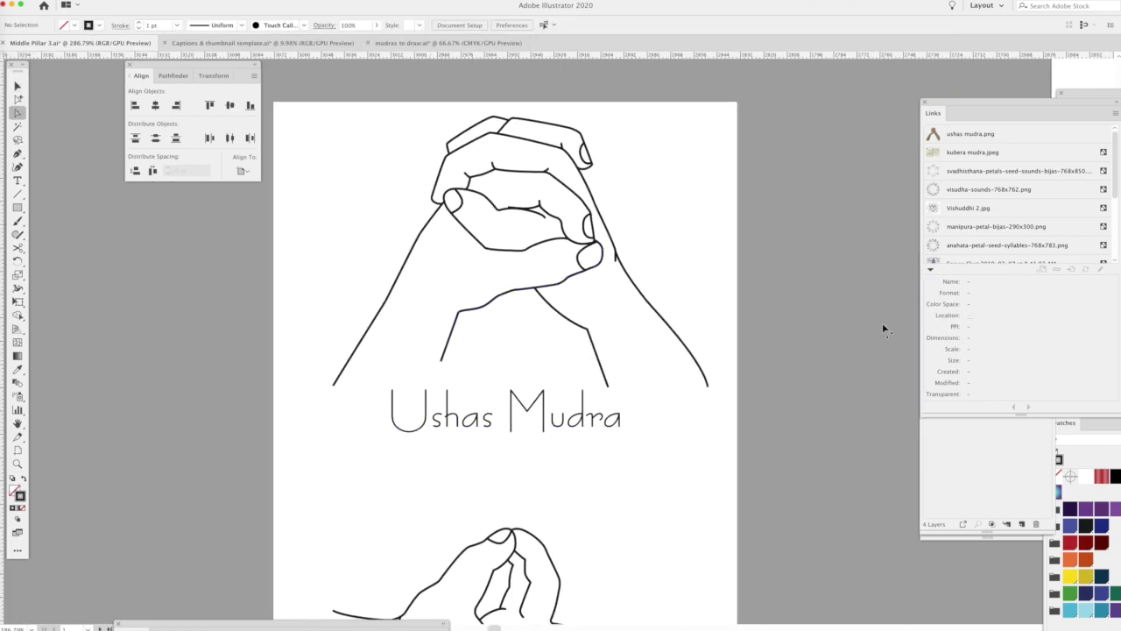
scroll(882, 323, "down", 2)
key("ctrl+1")
- Adjust an arm line's end anchor on the Pran Mudra drawing
left_click(500, 390)
left_click(564, 513)
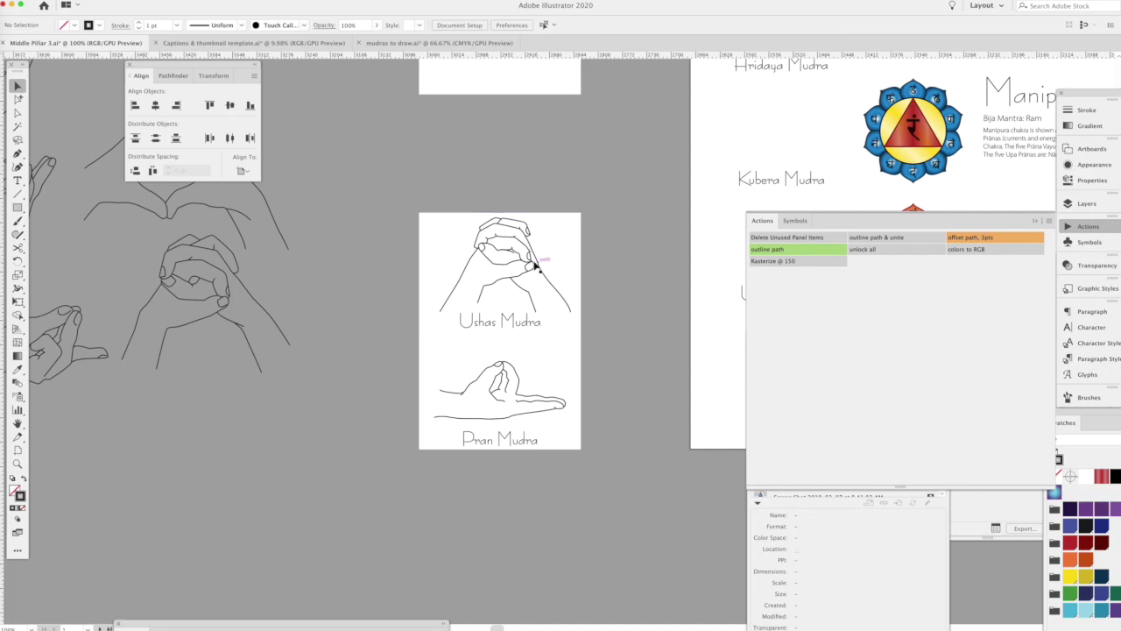
scroll(536, 267, "right", 3)
scroll(487, 330, "down", 3)
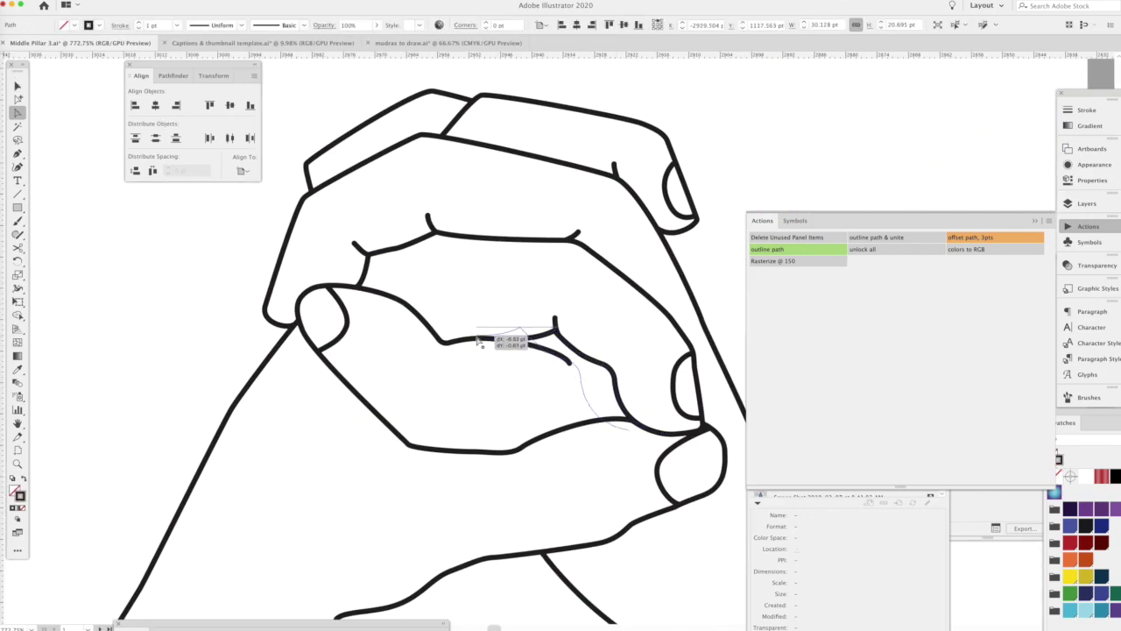
left_click_drag(481, 342, 513, 342)
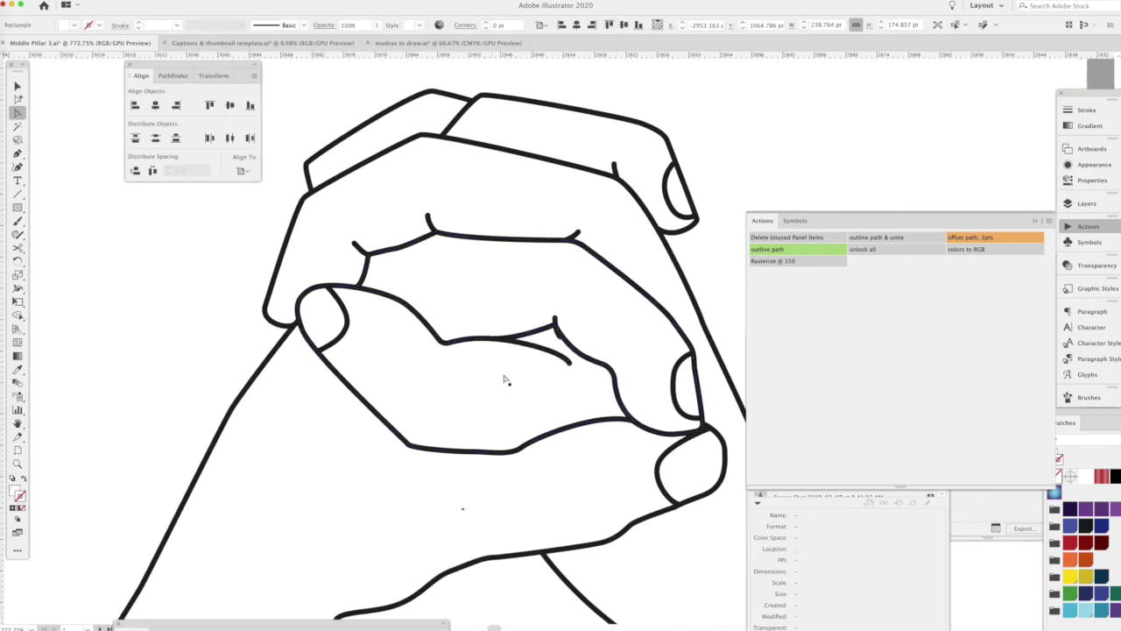
left_click(618, 341)
scroll(605, 363, "down", 5)
scroll(605, 364, "down", 3)
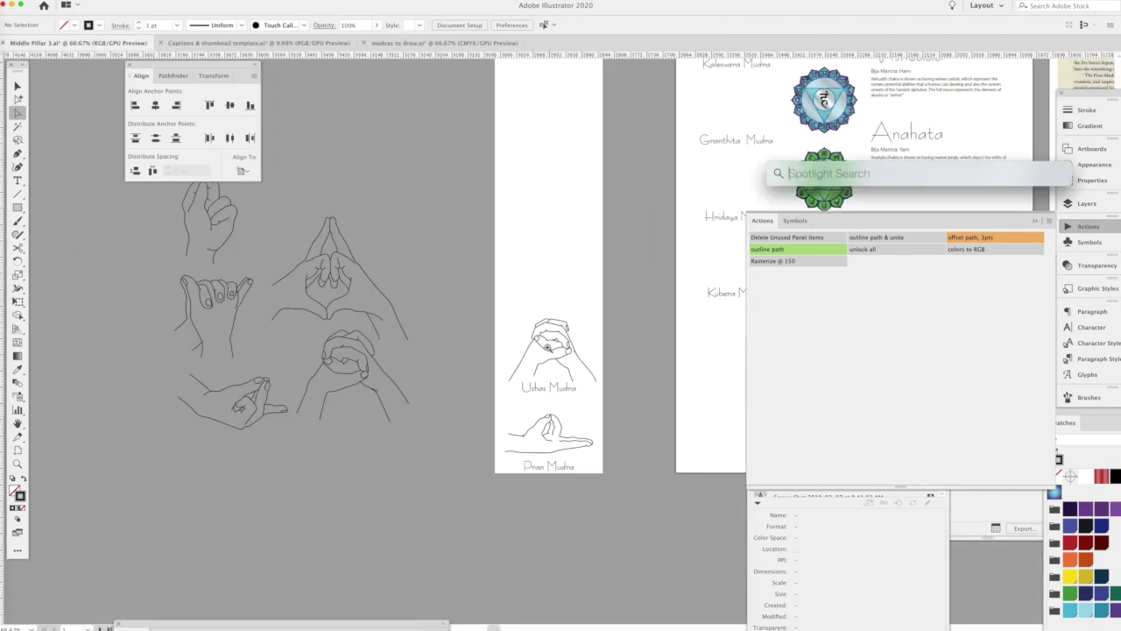
scroll(563, 400, "up", 5)
scroll(555, 403, "up", 3)
- Inspect the Ushas hand path, then select the whole Ushas Mudra frame group
left_click(556, 403)
scroll(556, 403, "down", 5)
scroll(543, 325, "up", 5)
key("p")
scroll(565, 326, "up", 2)
scroll(551, 321, "down", 5)
scroll(598, 298, "down", 2)
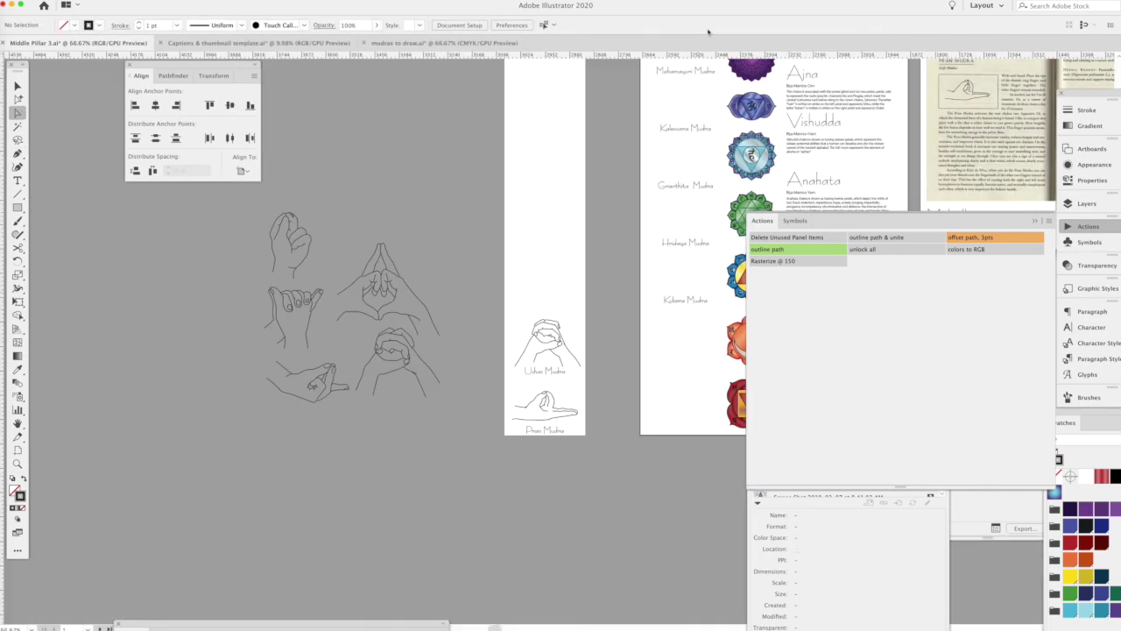
key("v")
left_click(564, 355)
left_click(556, 355)
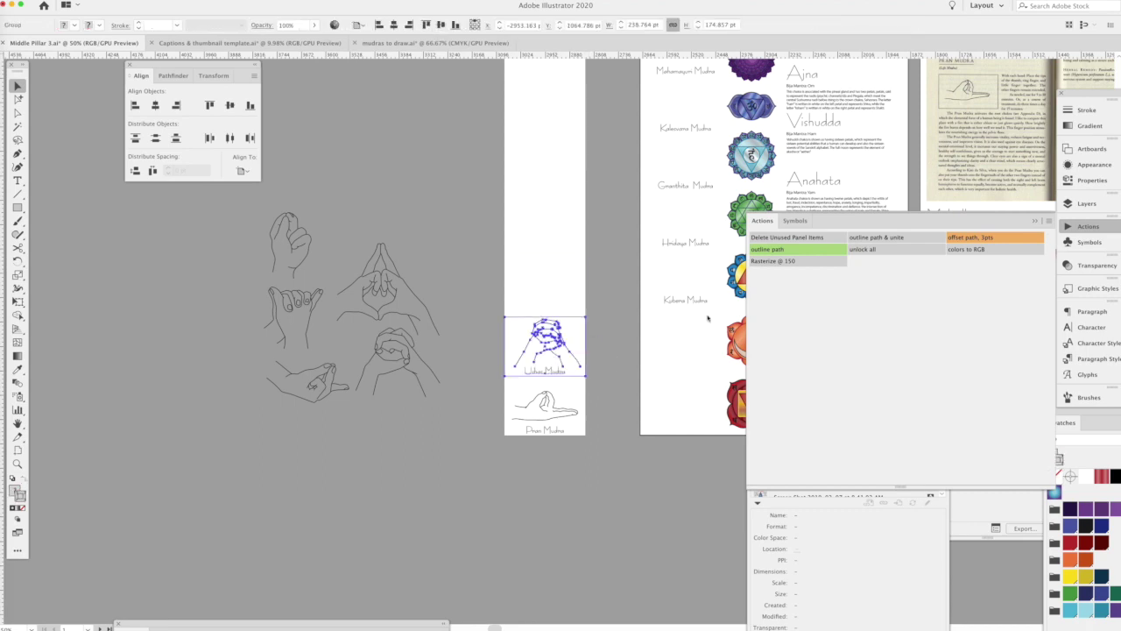
- Place the Kubera fist hand drawing in the frame above Ushas and touch up a line
left_click_drag(302, 245, 558, 289)
left_click(616, 311)
left_click(207, 76)
left_click(631, 530)
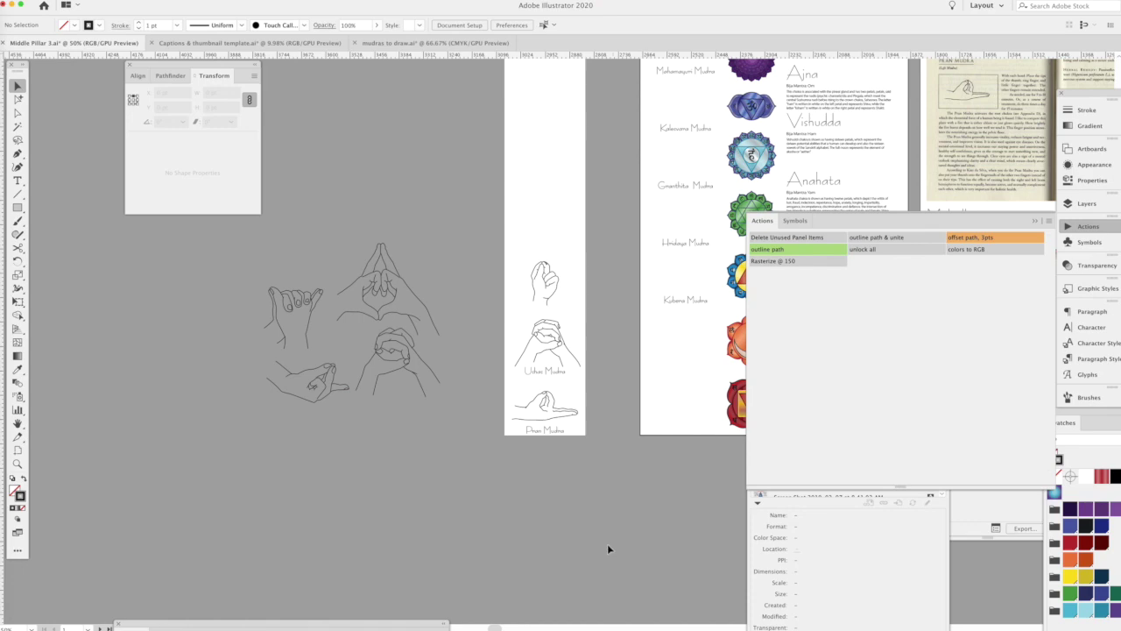
key("p")
left_click_drag(503, 256, 587, 333)
key("v")
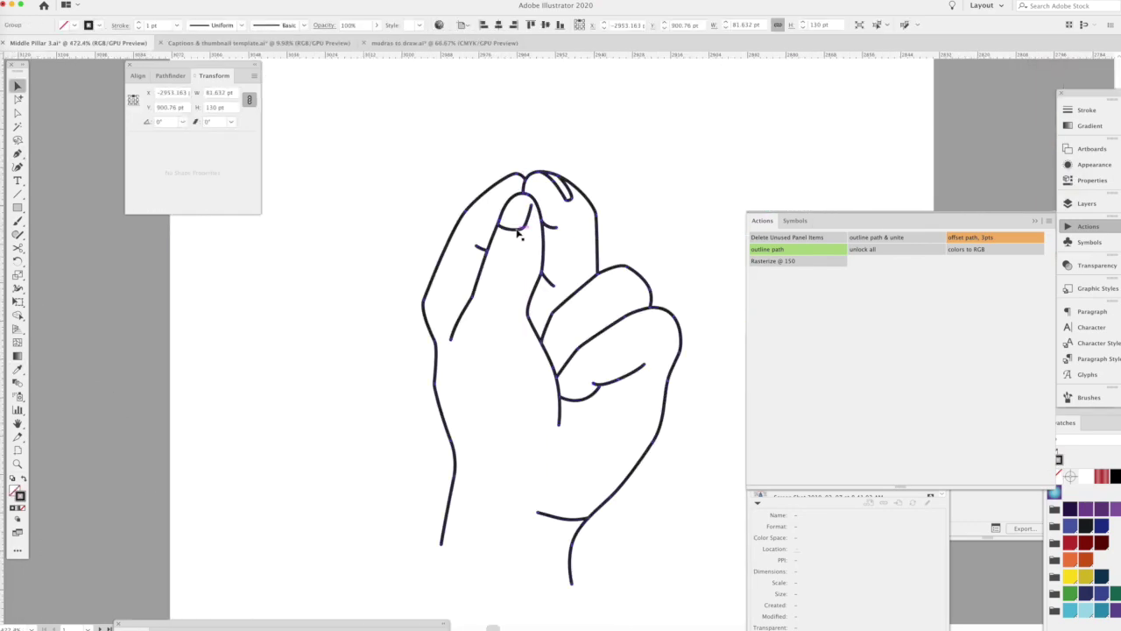
key("ctrl+minus")
key("ctrl+minus")
key("ctrl+minus")
- Check the Kubera Mudra frame's label and hand artwork in isolation mode
left_click(584, 355)
double_click(560, 363)
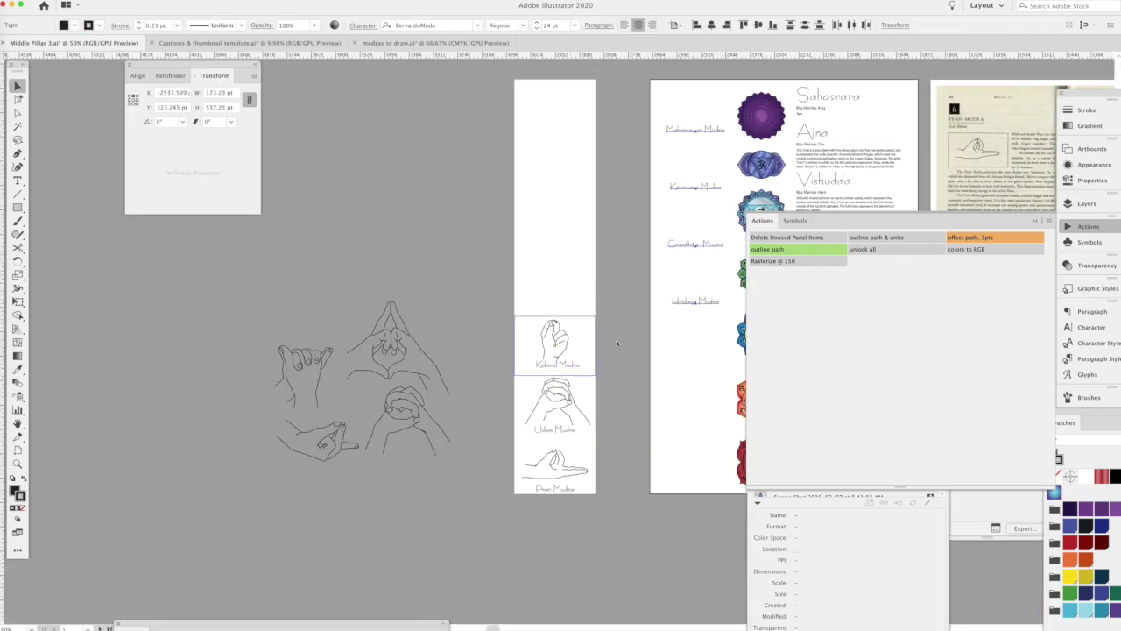
key("Escape")
left_click(625, 331)
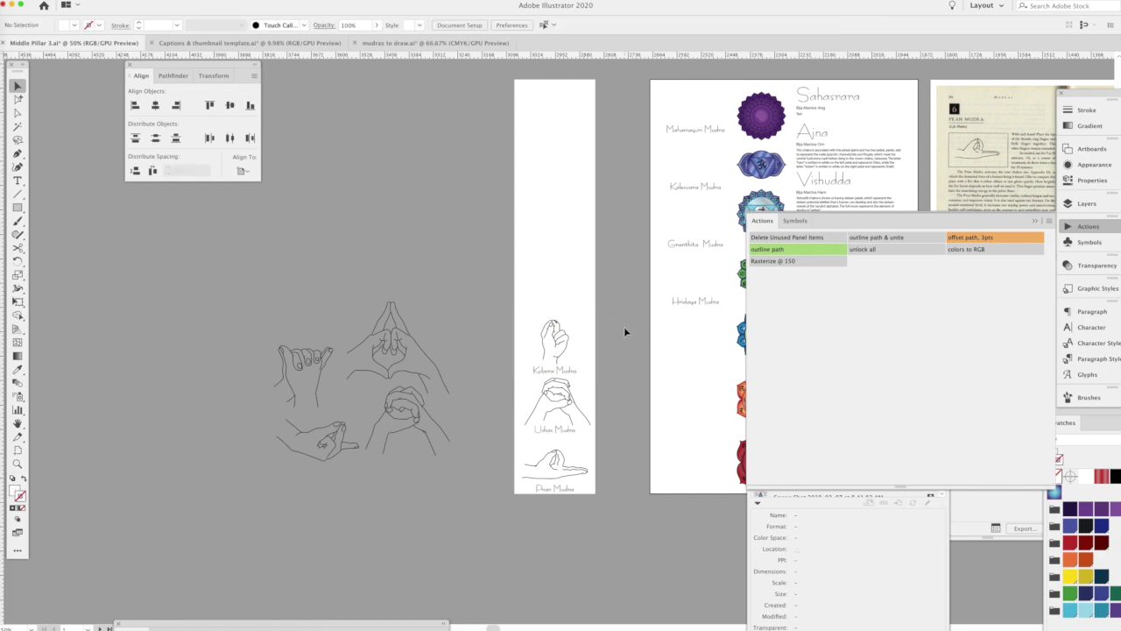
left_click(552, 330)
left_click(642, 386)
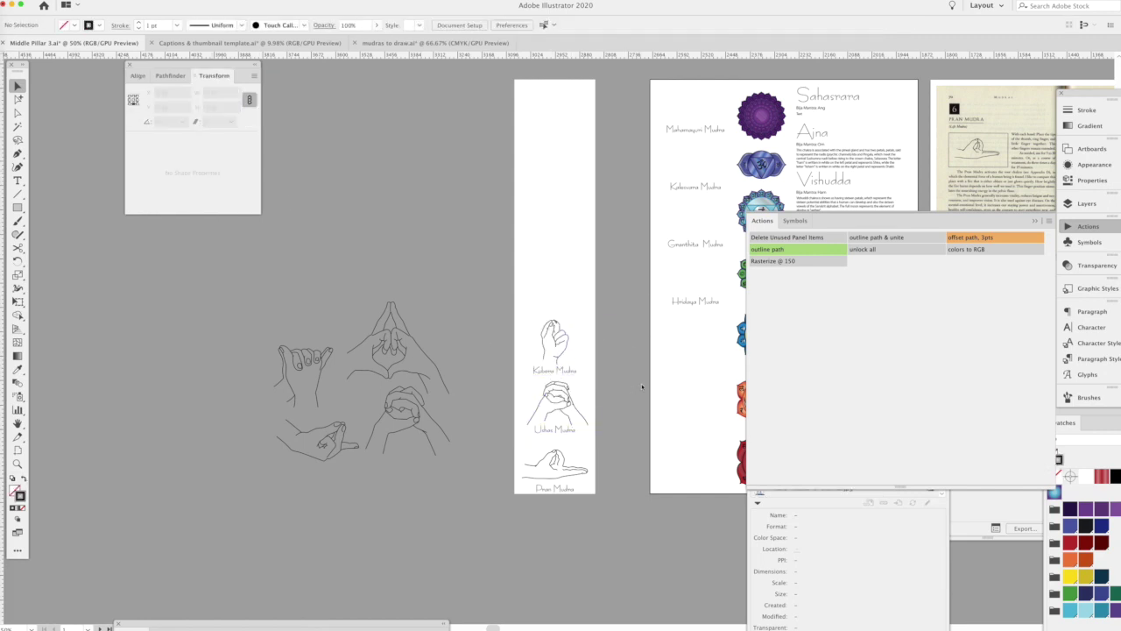
- Move the outstretched hand drawing into the empty frame in the column
left_click_drag(320, 438, 556, 284)
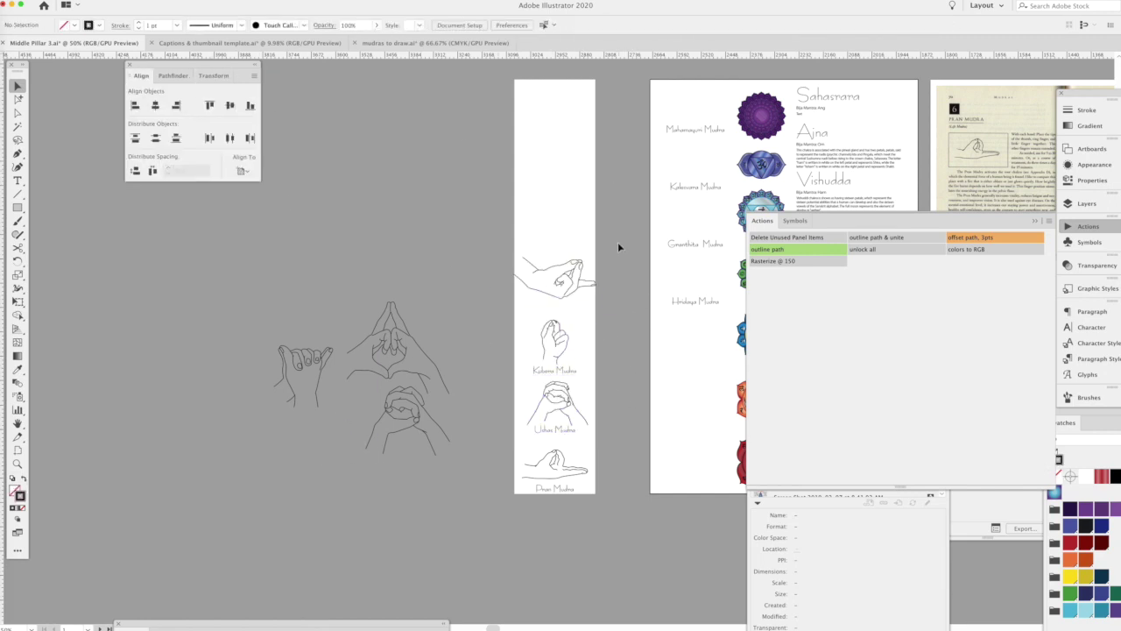
left_click(574, 287)
left_click(140, 76)
left_click(210, 245)
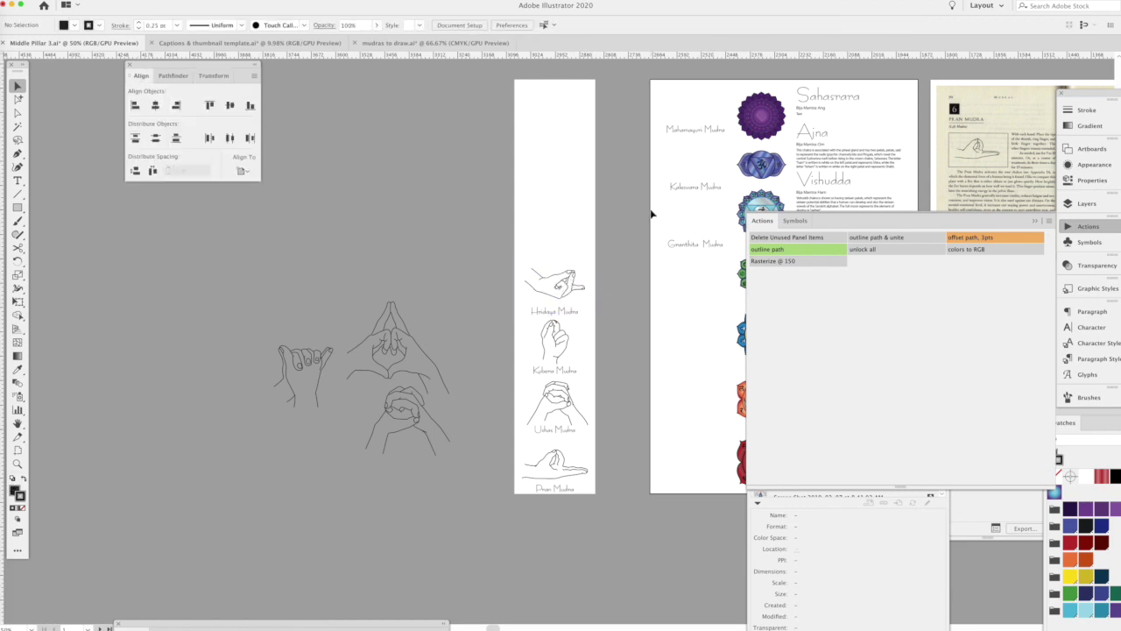
scroll(538, 347, "right", 5)
- Put the pinky hand drawing at the column top with the Mahamayuri Mudra label beneath
left_click_drag(186, 350, 403, 96)
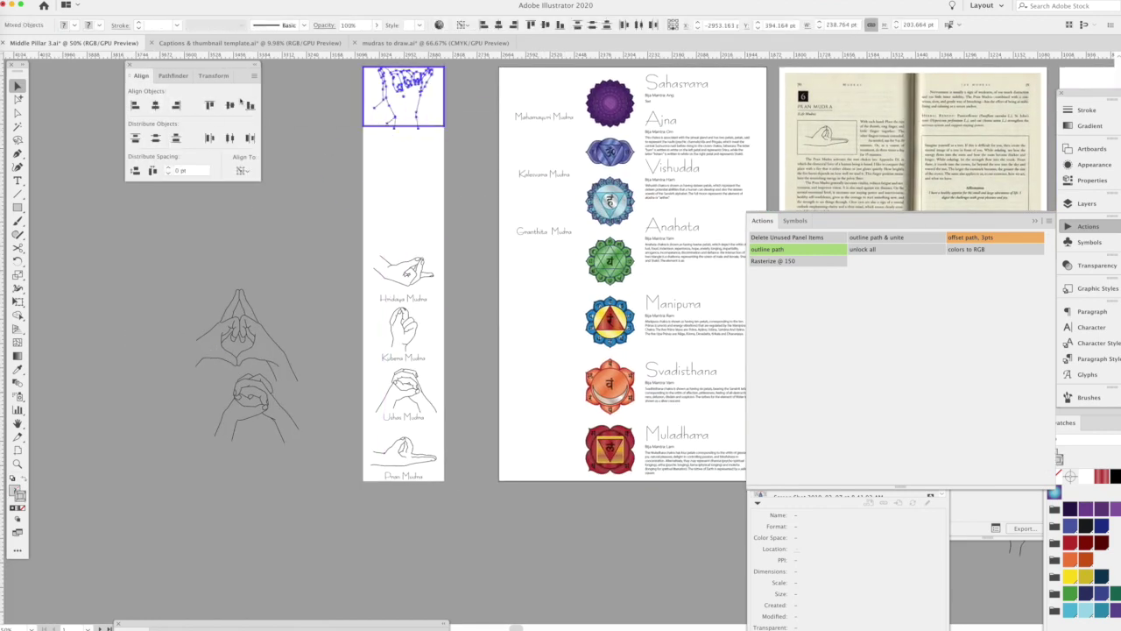
left_click(214, 75)
mouse_move(543, 116)
left_mouse_down()
mouse_move(559, 118)
mouse_move(403, 120)
left_mouse_up()
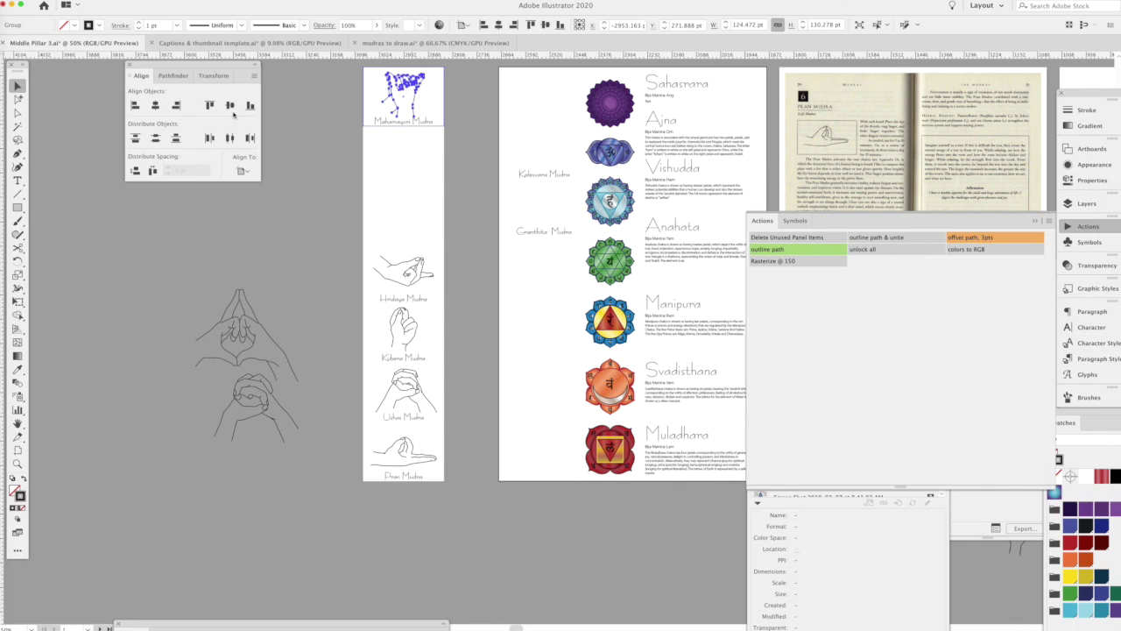
left_click(490, 138)
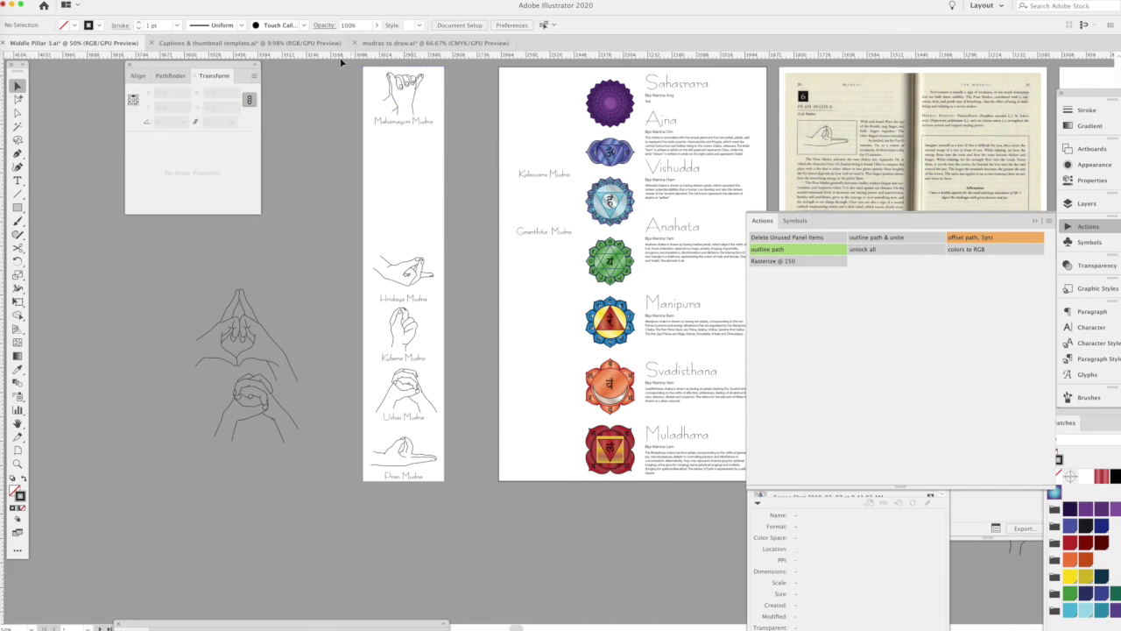
- Search image results for granthita mudra reference drawings
key("ctrl+shift+Tab")
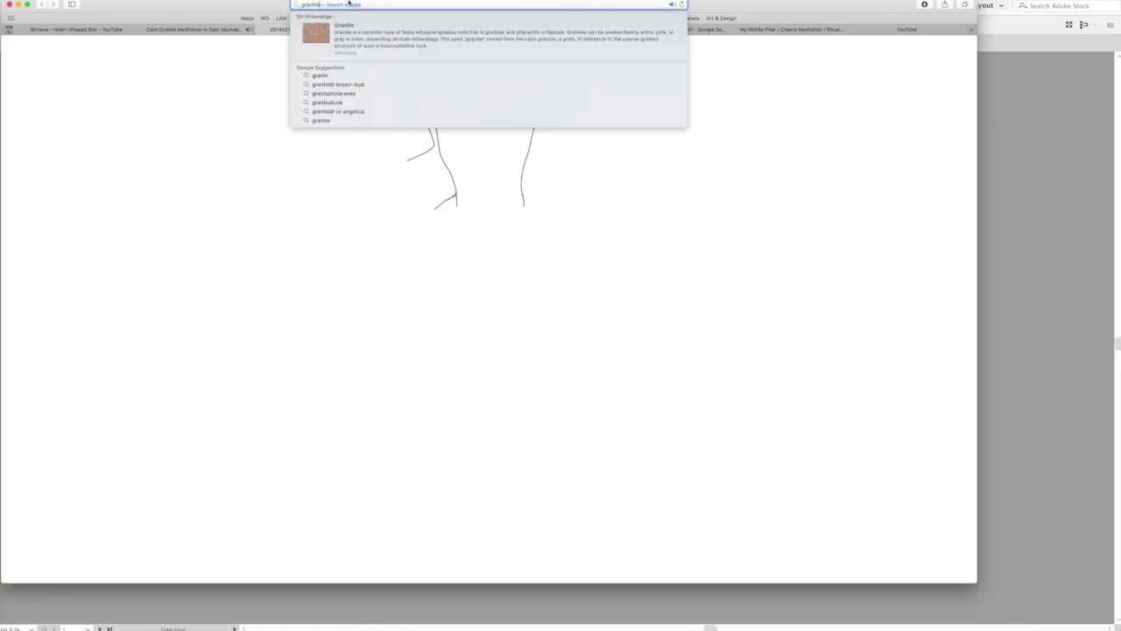
type("ta mudra")
key("Return")
left_click(120, 79)
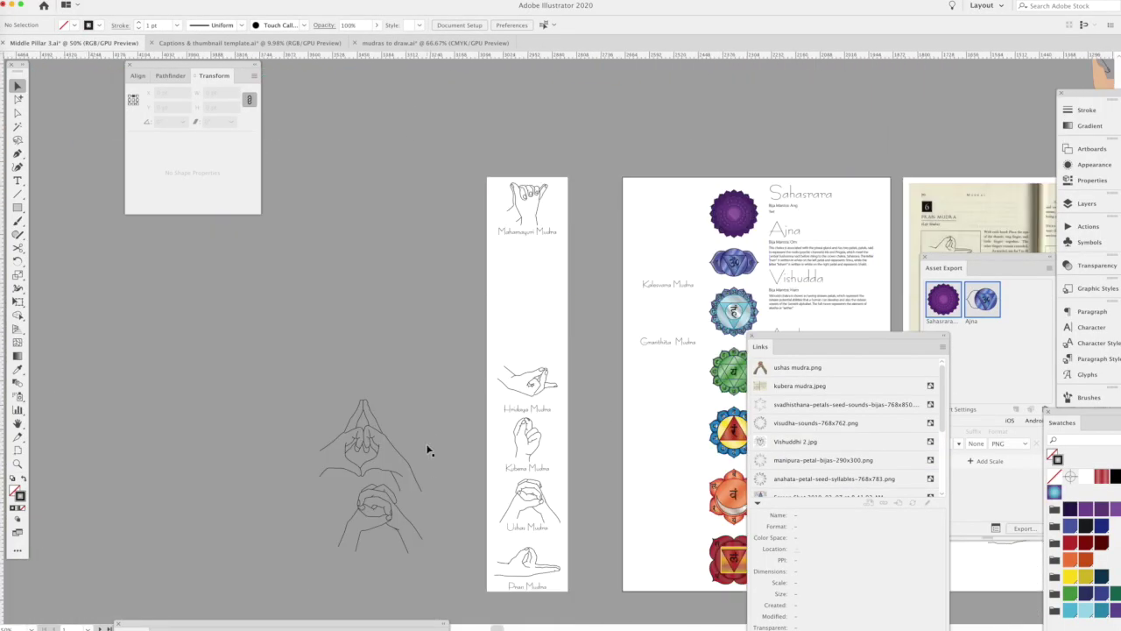
scroll(428, 450, "right", 5)
scroll(428, 449, "down", 2)
left_click(436, 478)
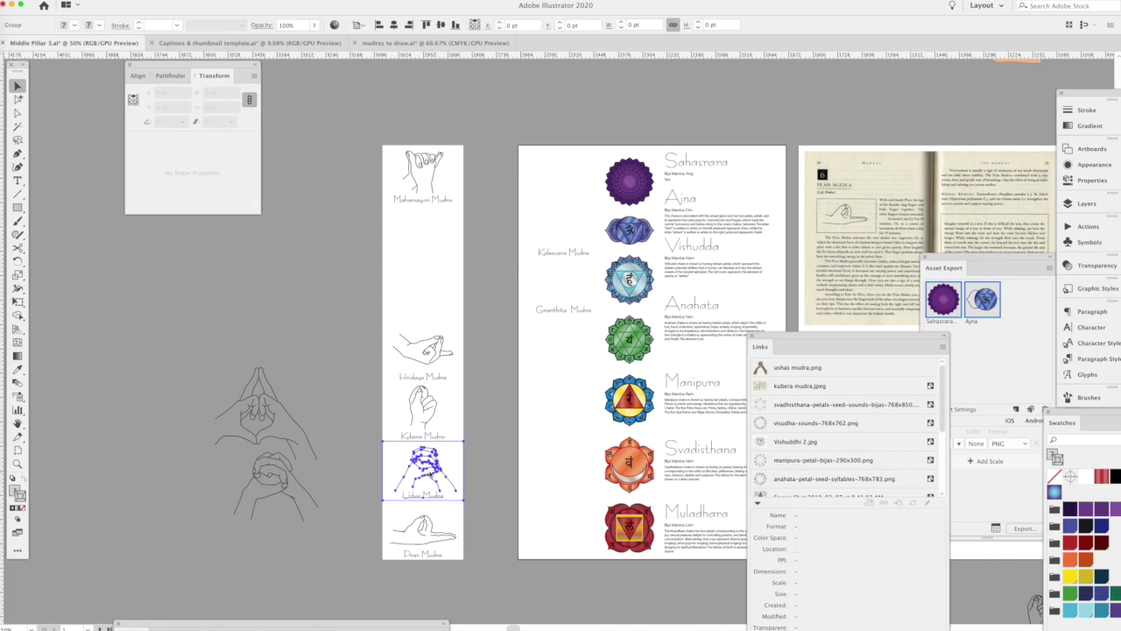
- Reposition the Ushas Mudra drawing in the column and view all artboards
left_click_drag(450, 279, 450, 280)
key("shift+F7")
left_click(471, 290)
left_click(541, 467)
left_click(434, 321)
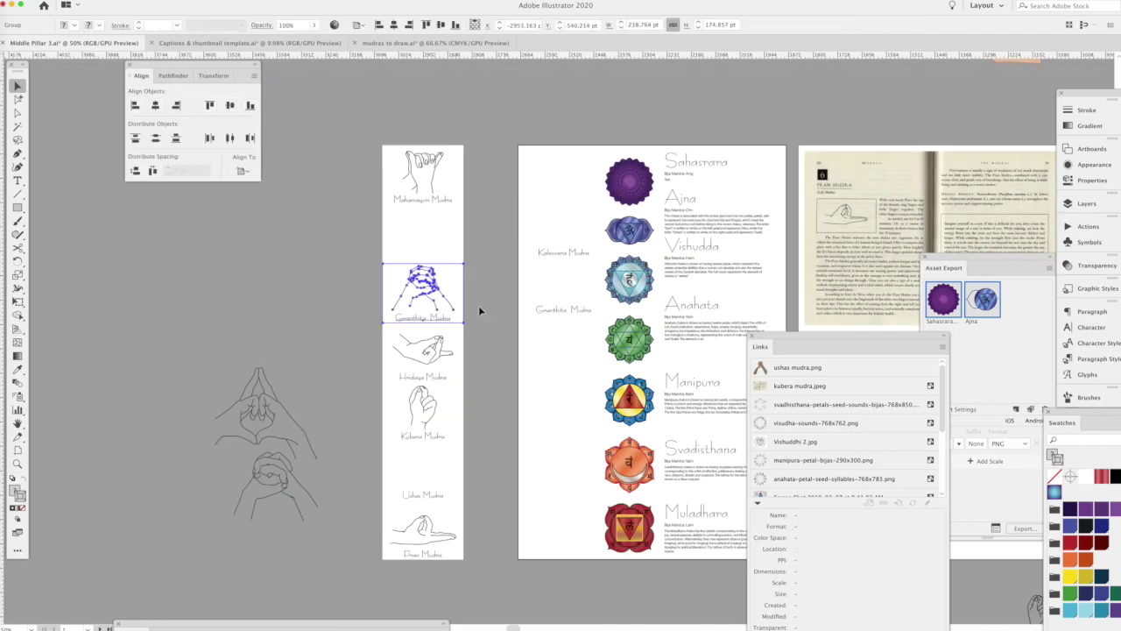
left_click(198, 196)
scroll(198, 196, "down", 4)
scroll(198, 197, "right", 4)
key("ctrl+alt+0")
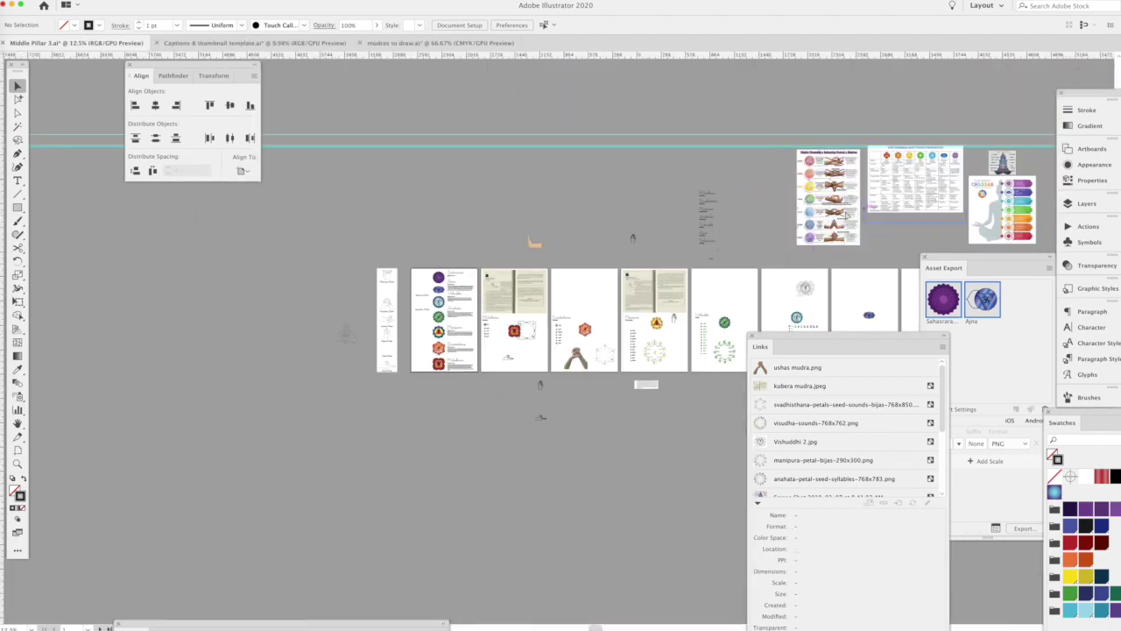
scroll(431, 388, "up", 5)
- Centre the new hands drawing on its slot frame, using the frame as key object
left_click(425, 380)
scroll(627, 258, "up", 4)
left_click(603, 276, "shift")
left_click(155, 106)
left_click(230, 106)
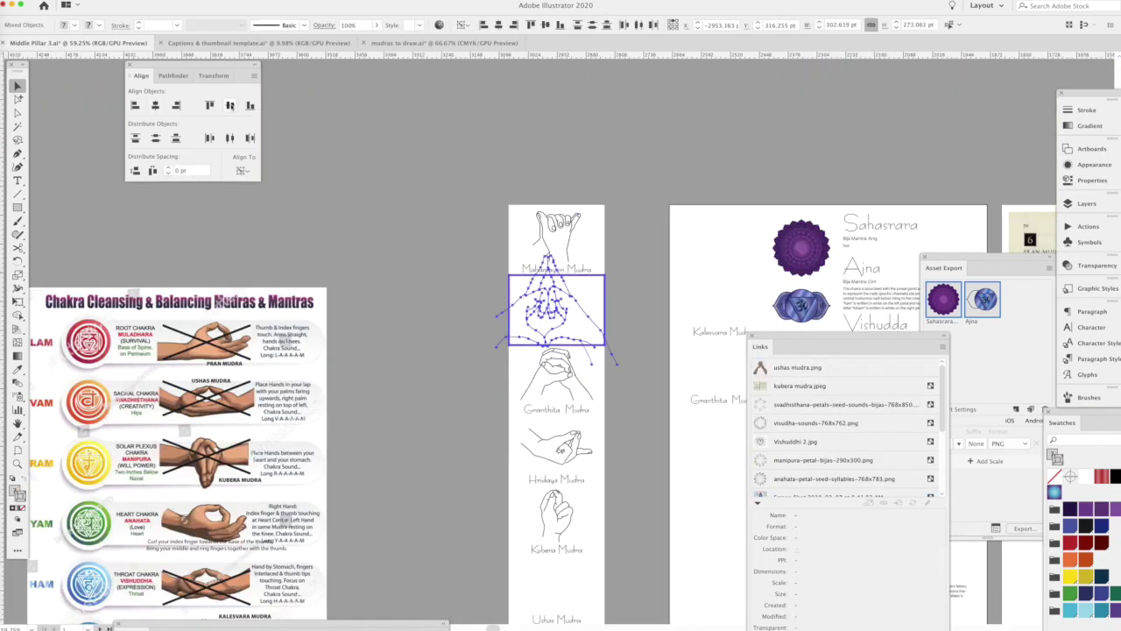
key("ctrl+z")
left_click(213, 75)
- Inspect the Kalesvara drawing's anchor points, then reselect the whole drawing
left_click(560, 306)
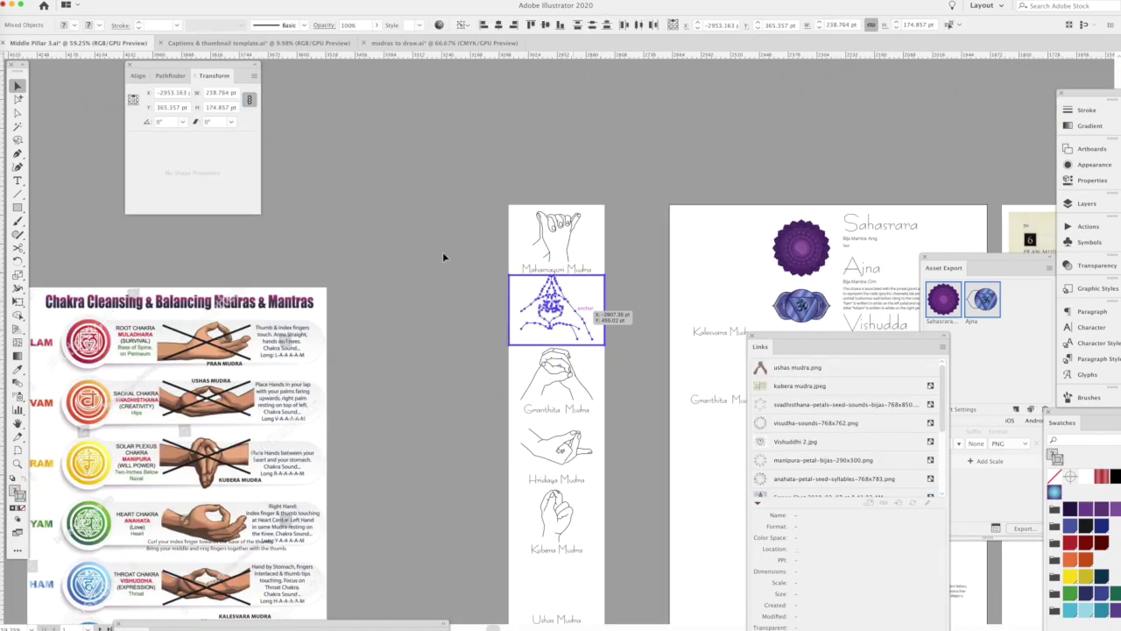
scroll(568, 333, "up", 5)
key("a")
left_click_drag(662, 338, 610, 354)
scroll(616, 264, "up", 5)
scroll(739, 100, "up", 5)
scroll(739, 100, "down", 15)
key("v")
left_click(596, 344)
scroll(595, 343, "down", 5)
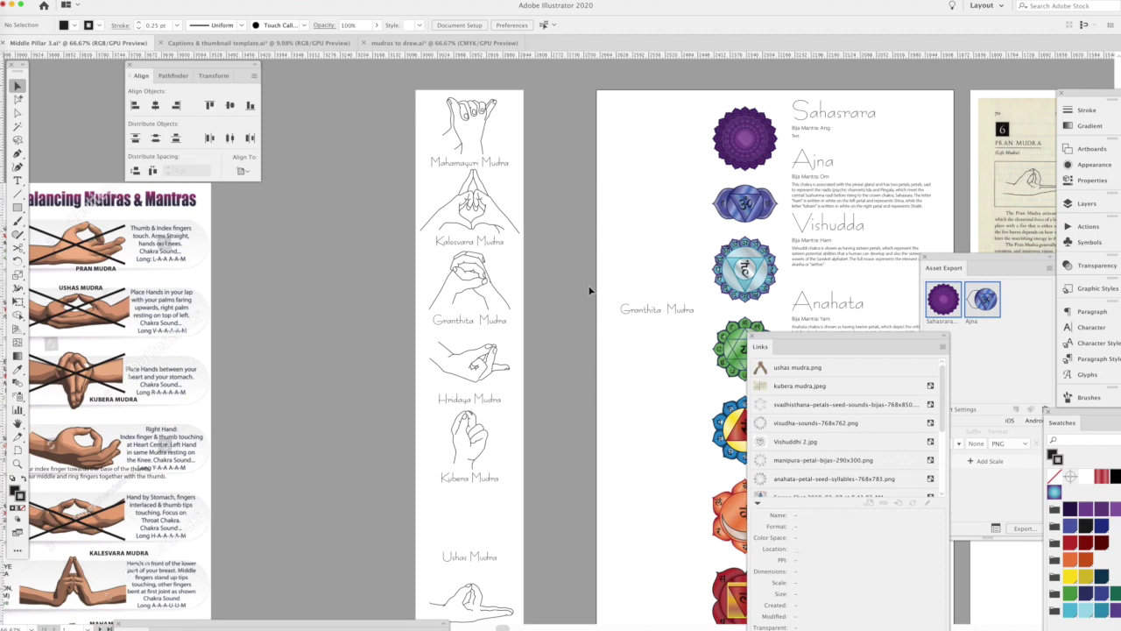
- Nudge the Mahamayuri Mudra label slightly upward beneath its drawing
left_click(469, 123)
left_click(493, 160)
left_click_drag(493, 161, 493, 156)
left_click(667, 269)
scroll(490, 132, "up", 5)
- Inspect the Mahamayuri fingernail curve with Direct Selection, then zoom out to the chakra artboards
key("a")
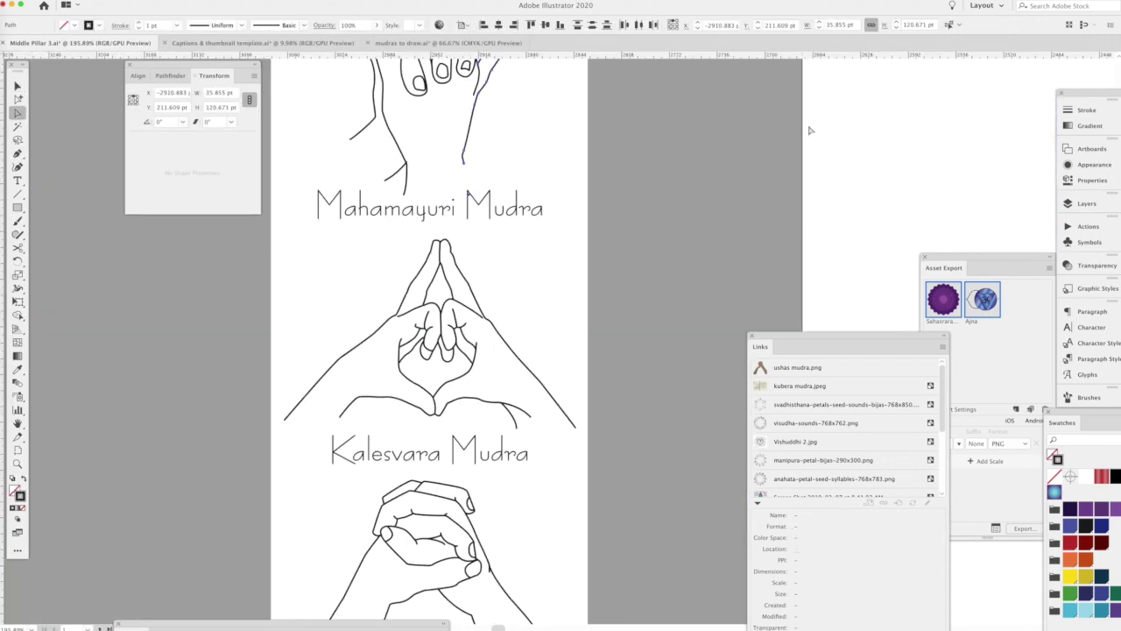
scroll(500, 270, "up", 5)
left_click(424, 294)
left_click(434, 302)
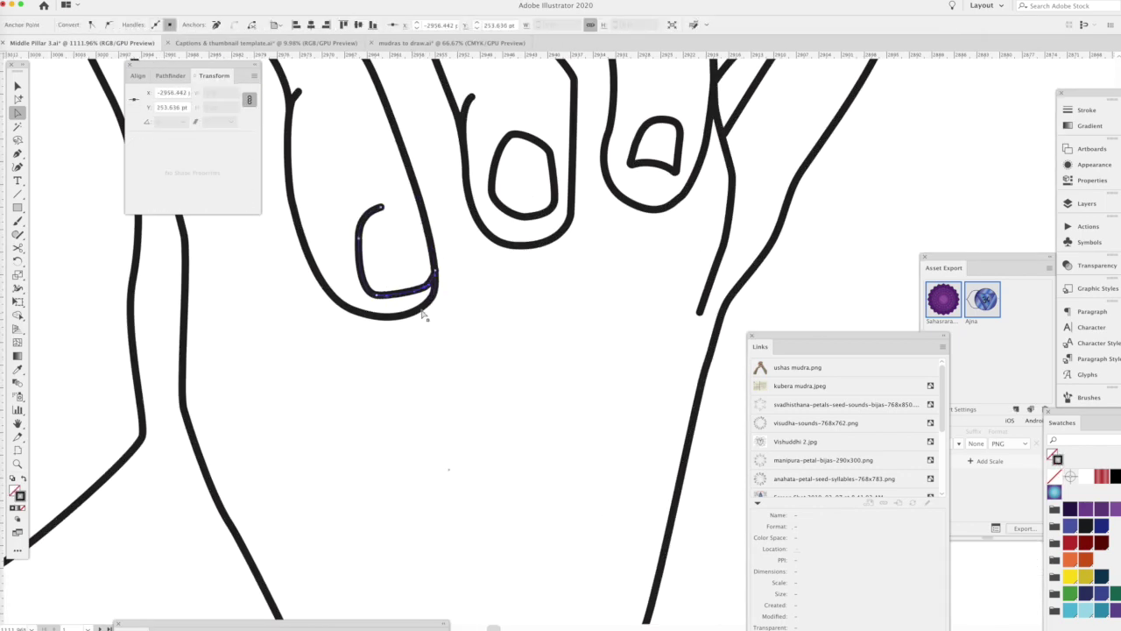
key("ctrl+minus")
key("ctrl+minus")
key("ctrl+minus")
scroll(526, 350, "down", 5)
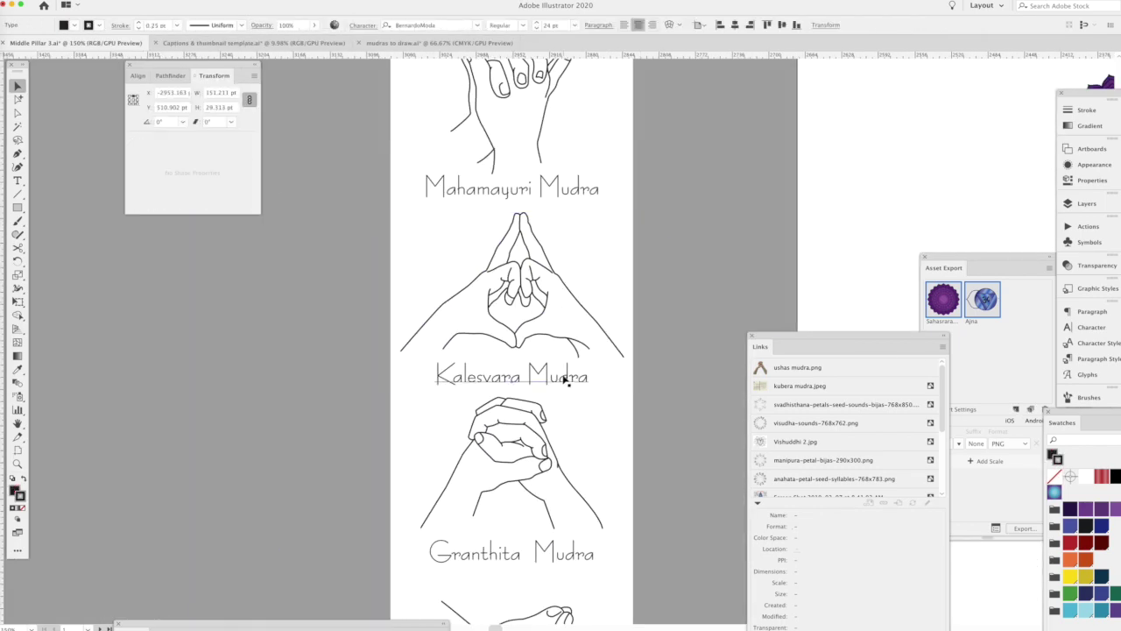
key("ctrl+minus")
key("ctrl+minus")
key("ctrl+minus")
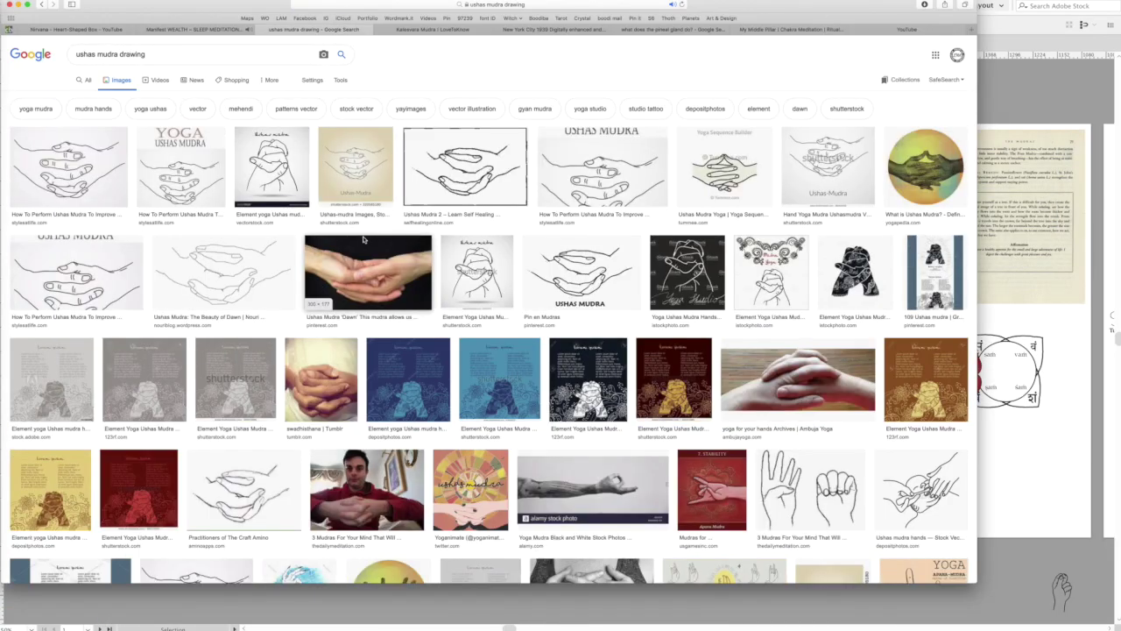
- Preview an Ushas mudra hand photo result and the saved ushas mudra.png reference
left_click(806, 405)
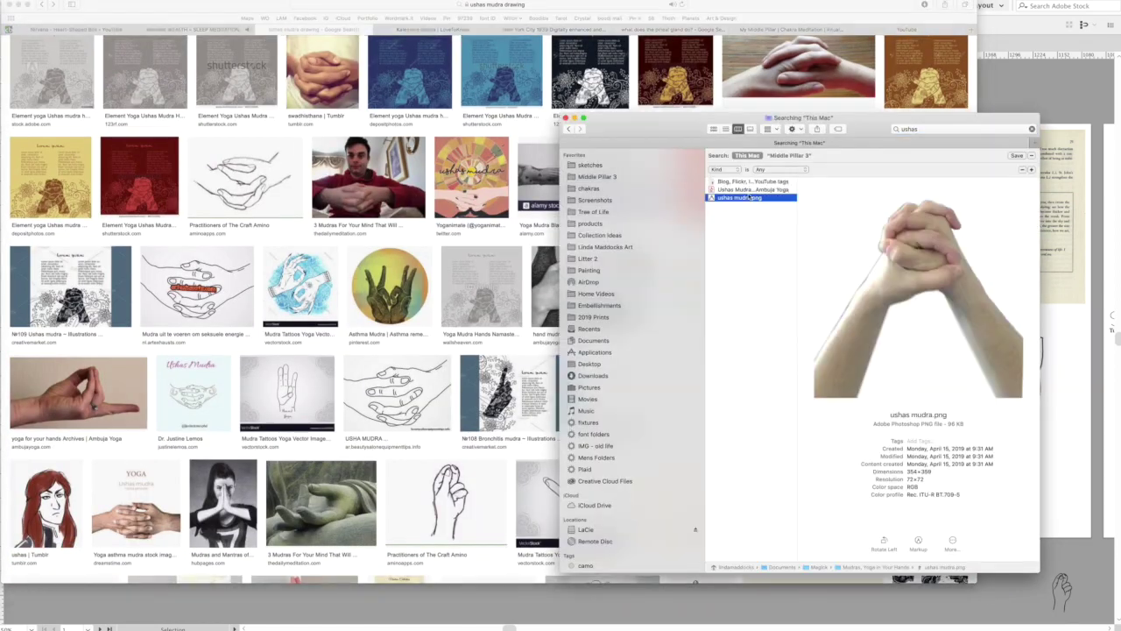
left_click(749, 190)
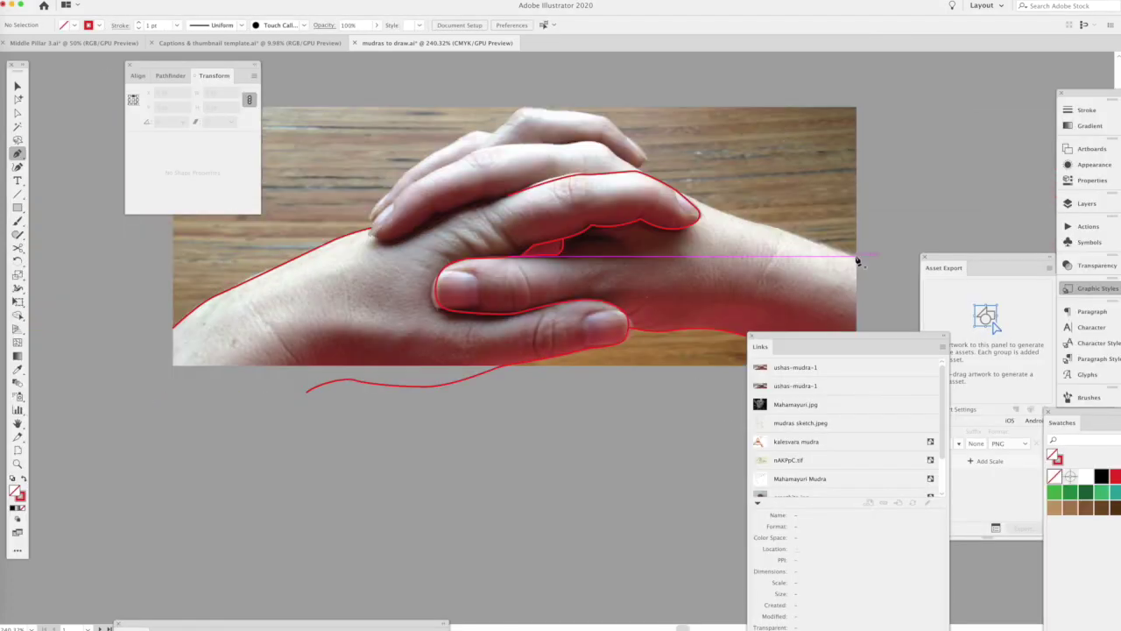
- Finish the top finger outline on the Ushas hand photo
left_click(858, 260)
left_click(438, 213)
scroll(438, 213, "up", 3)
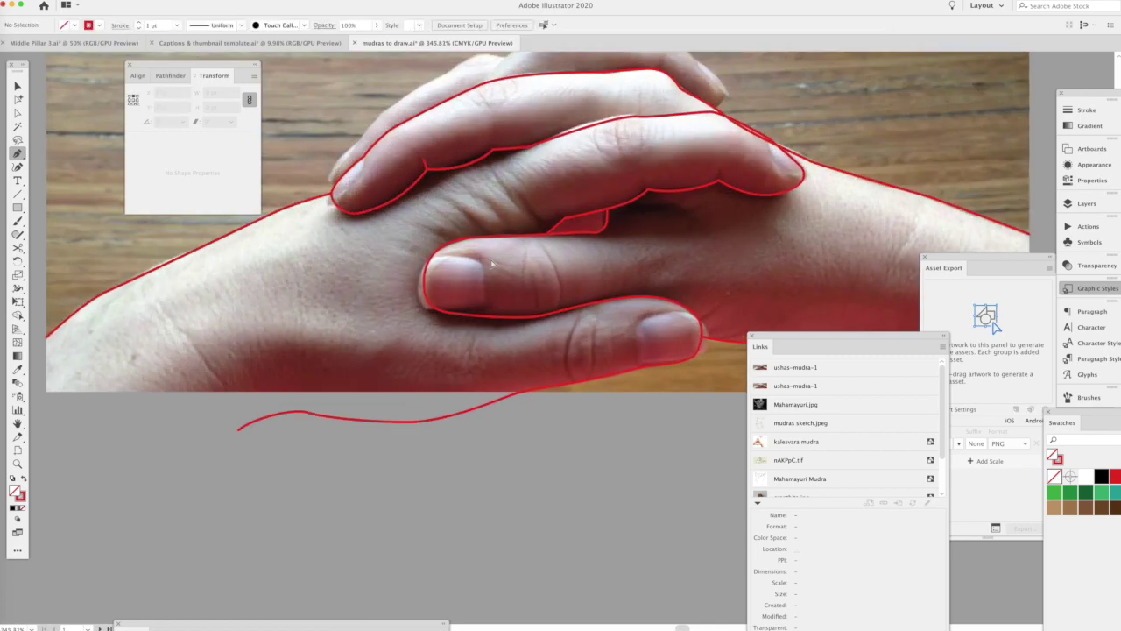
left_click(458, 295)
scroll(458, 295, "up", 2)
scroll(468, 289, "up", 3)
key("ctrl+shift+a")
key("p")
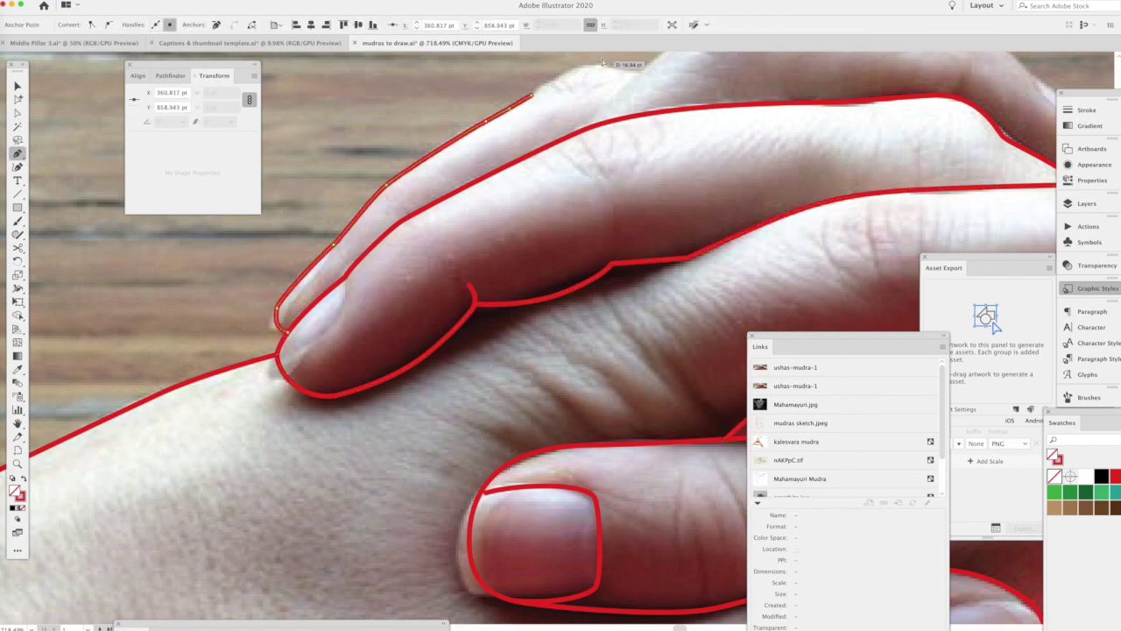
- Trace a curved outline along the upper finger of the Ushas hand
scroll(561, 351, "right", 5)
left_click(783, 283)
left_click_drag(666, 133, 618, 134)
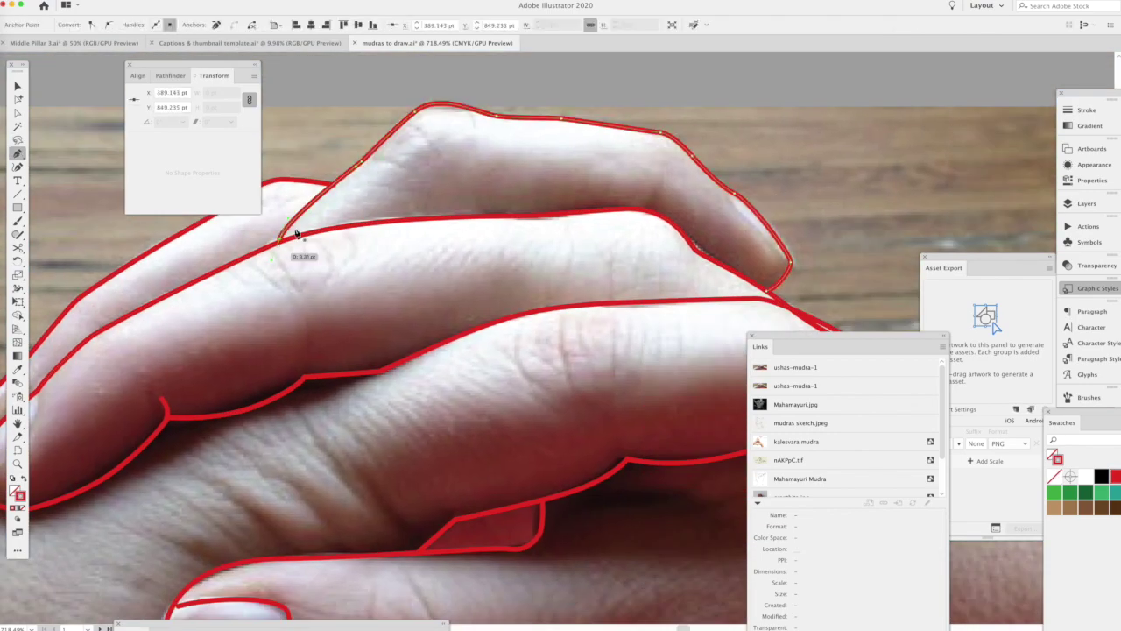
key("a")
key("ctrl+shift+a")
scroll(274, 254, "down", 6)
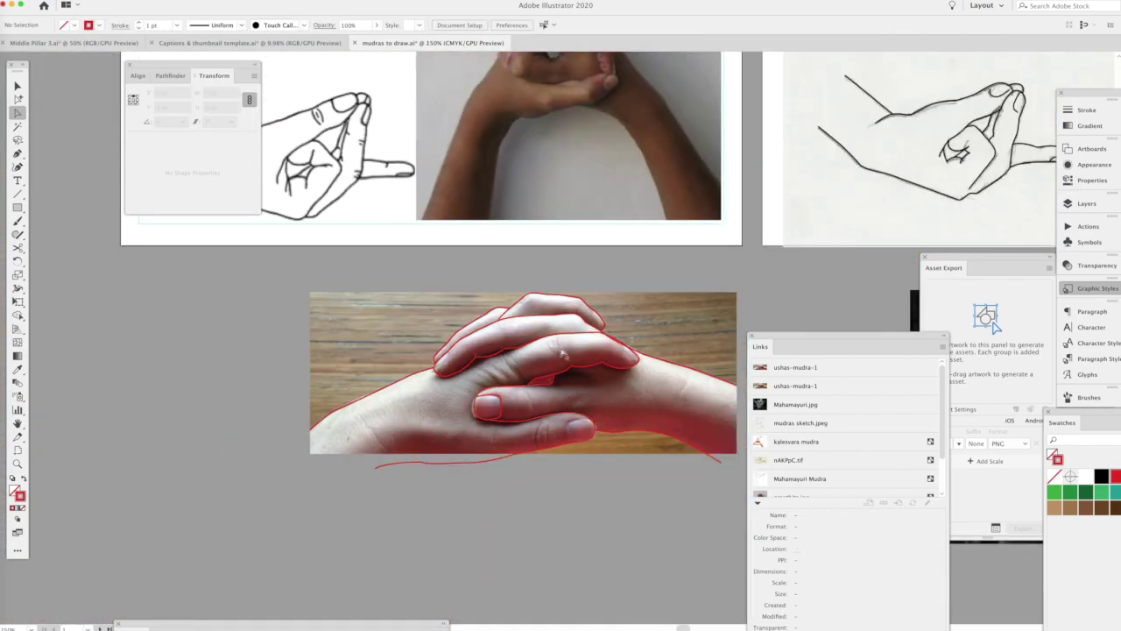
scroll(381, 429, "up", 5)
key("p")
scroll(561, 210, "up", 1)
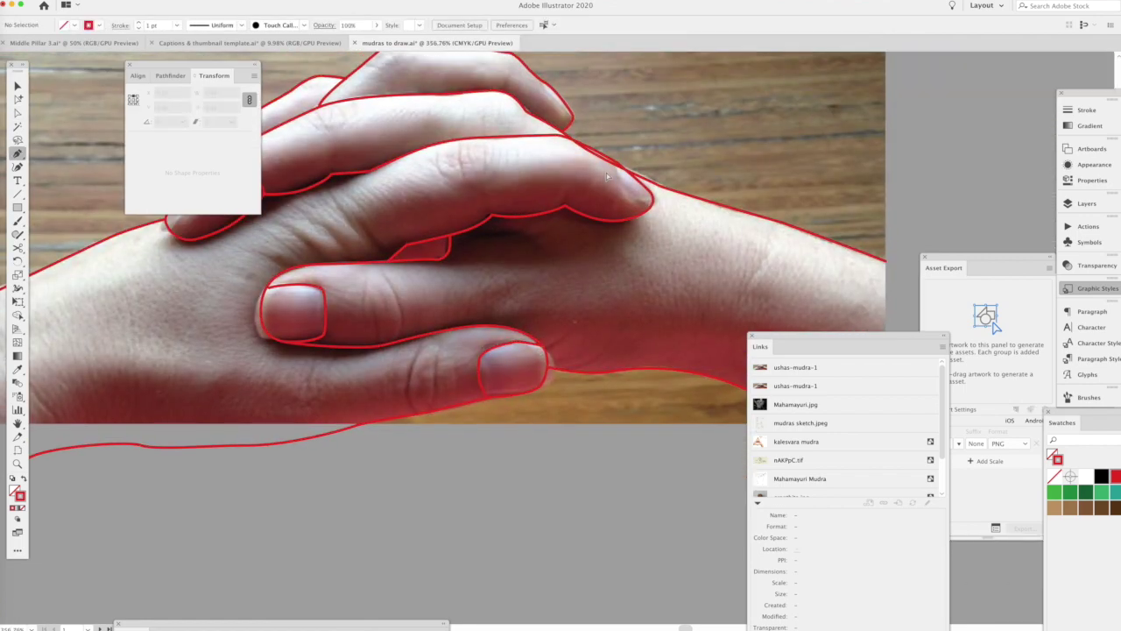
scroll(628, 208, "up", 3)
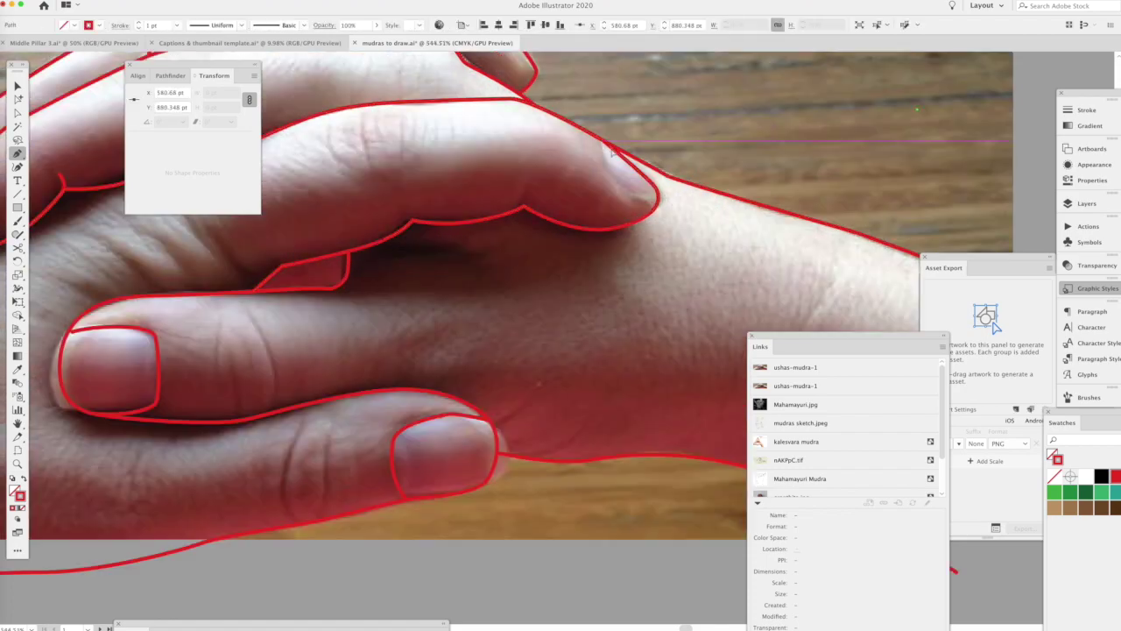
scroll(355, 340, "down", 2)
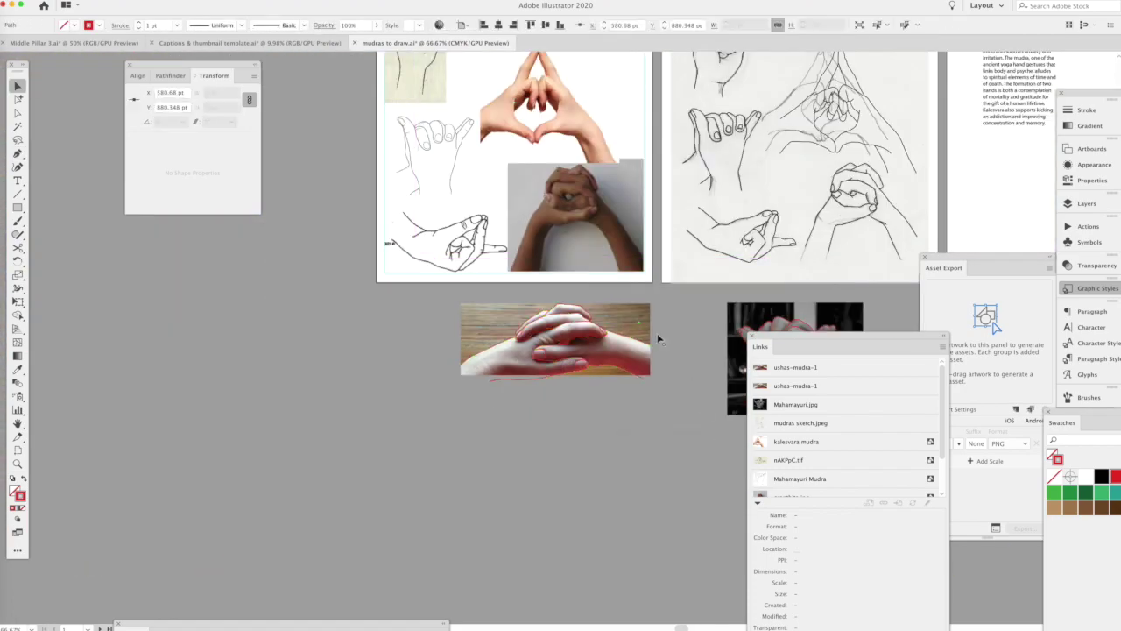
- Paste the traced hand outlines into Middle Pillar 3 and scale them into the Ushas slot
key("ctrl+grave")
key("ctrl+grave")
key("ctrl+grave")
key("ctrl+v")
left_click_drag(482, 440, 500, 463)
- Select the lower hand and long arm paths of the Ushas drawing with Direct Selection
key("a")
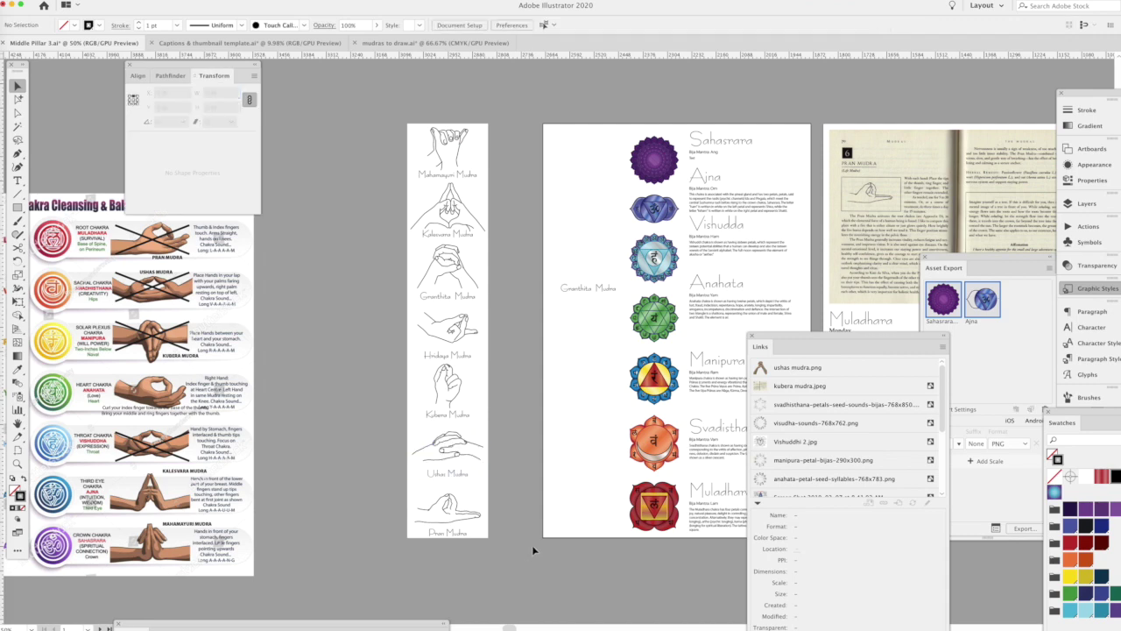
scroll(474, 482, "up", 5)
scroll(408, 476, "up", 5)
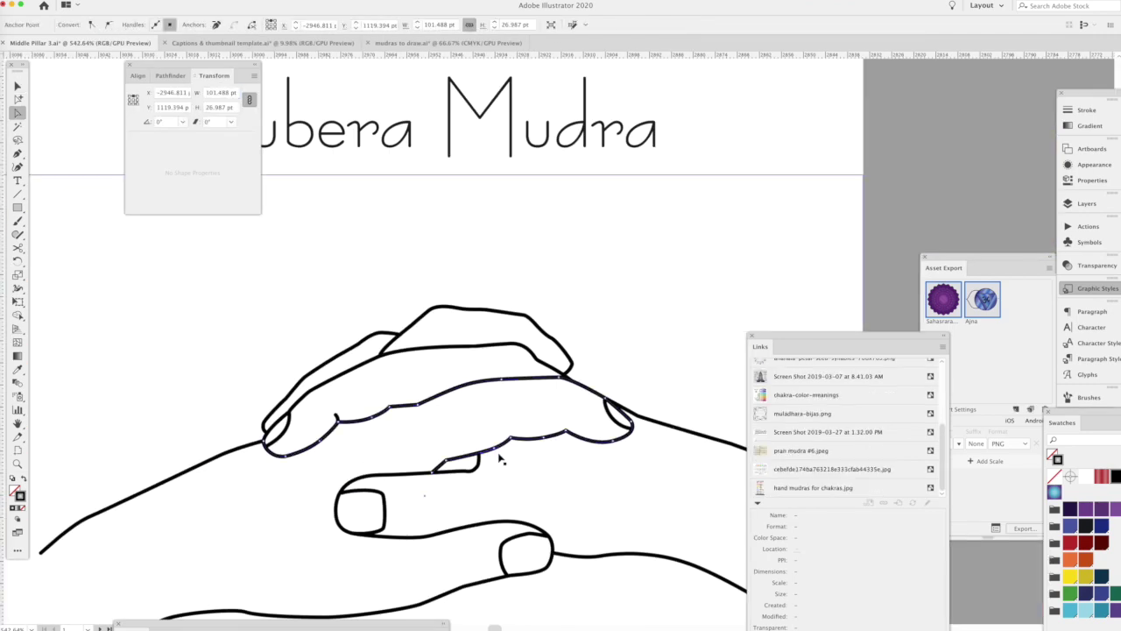
left_click(463, 462)
left_click(506, 347)
scroll(538, 361, "down", 5)
scroll(595, 255, "up", 3)
scroll(579, 262, "down", 6)
- Check the Ushas slot frame and the upper and lower hand outline strokes
left_click(579, 262)
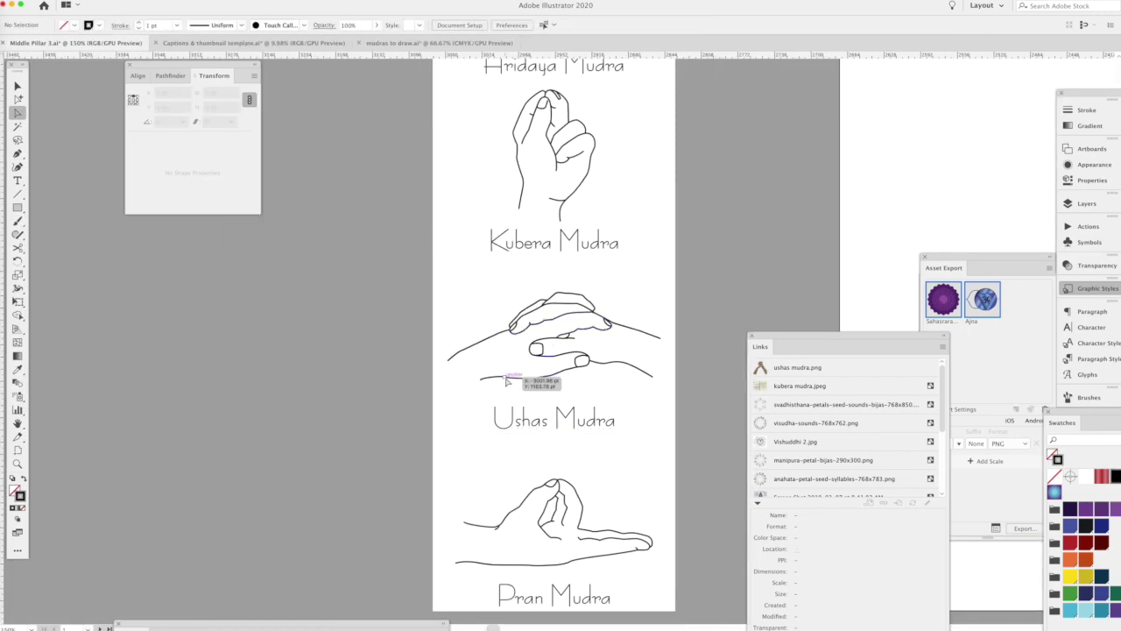
scroll(605, 377, "up", 4)
scroll(620, 394, "down", 2)
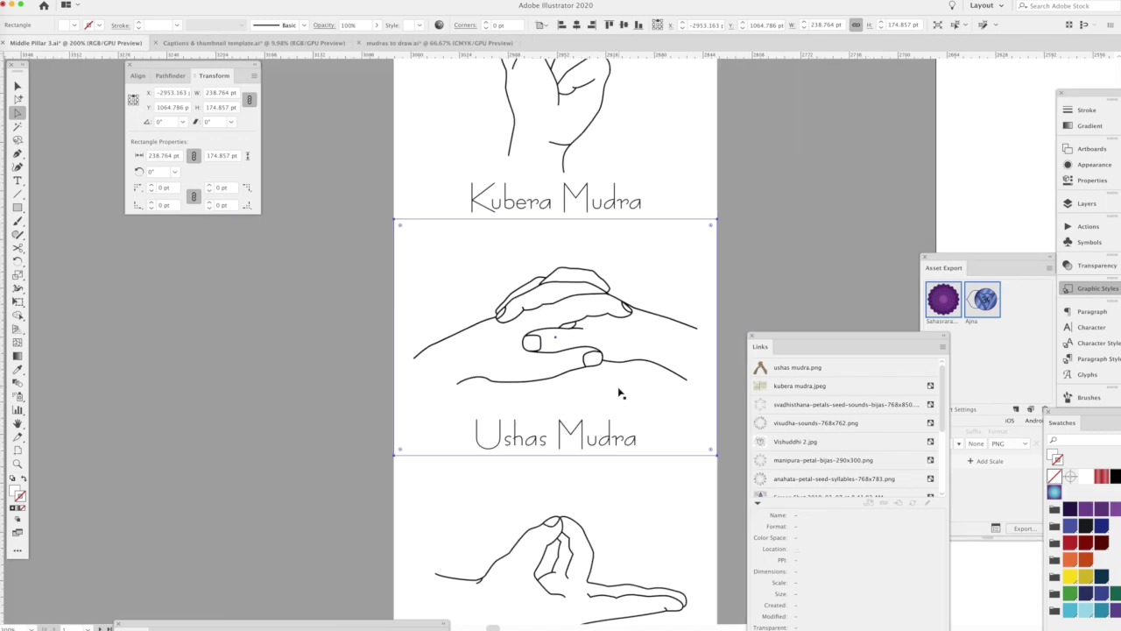
scroll(619, 393, "down", 2)
scroll(631, 210, "up", 8)
left_click(644, 224)
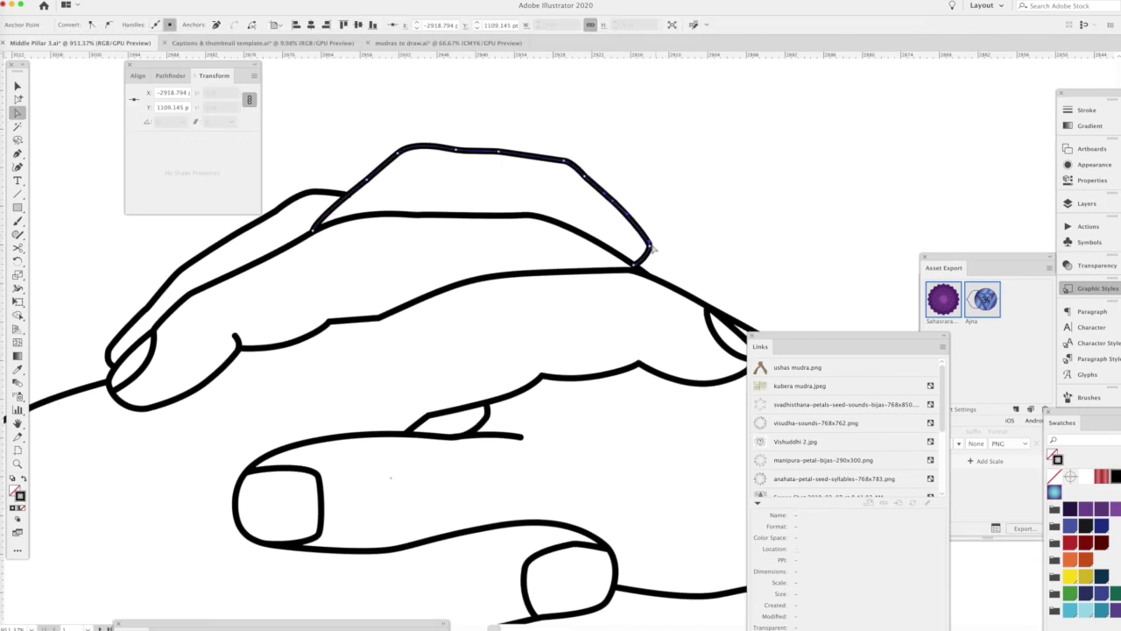
key("ctrl+shift+a")
scroll(701, 254, "down", 8)
key("a")
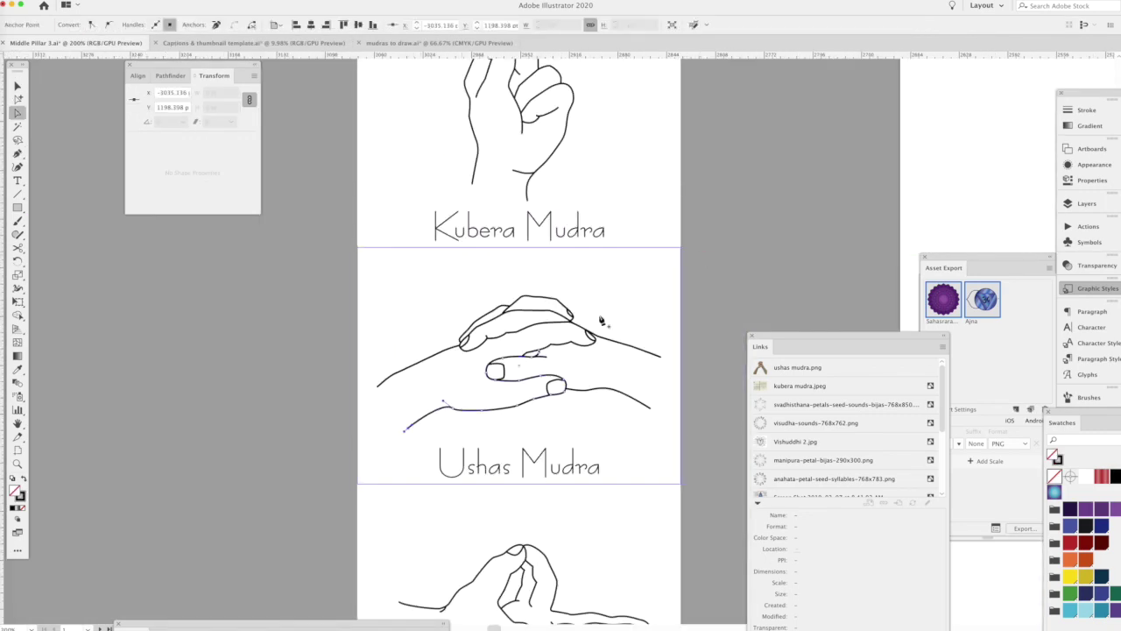
left_click(403, 373)
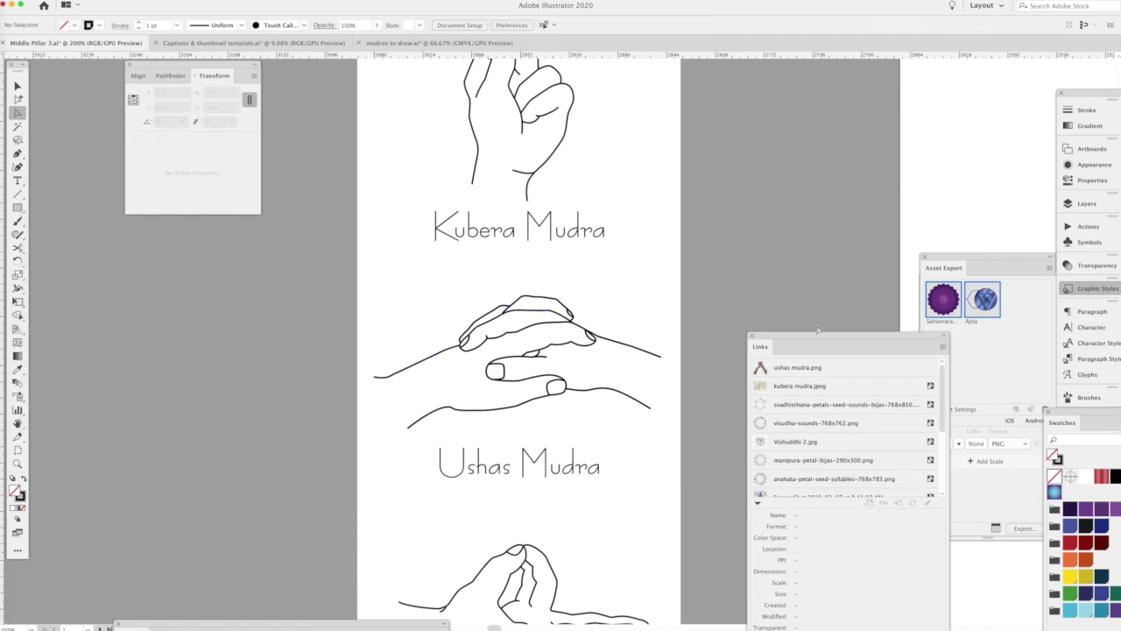
scroll(817, 329, "down", 4)
scroll(817, 330, "down", 1)
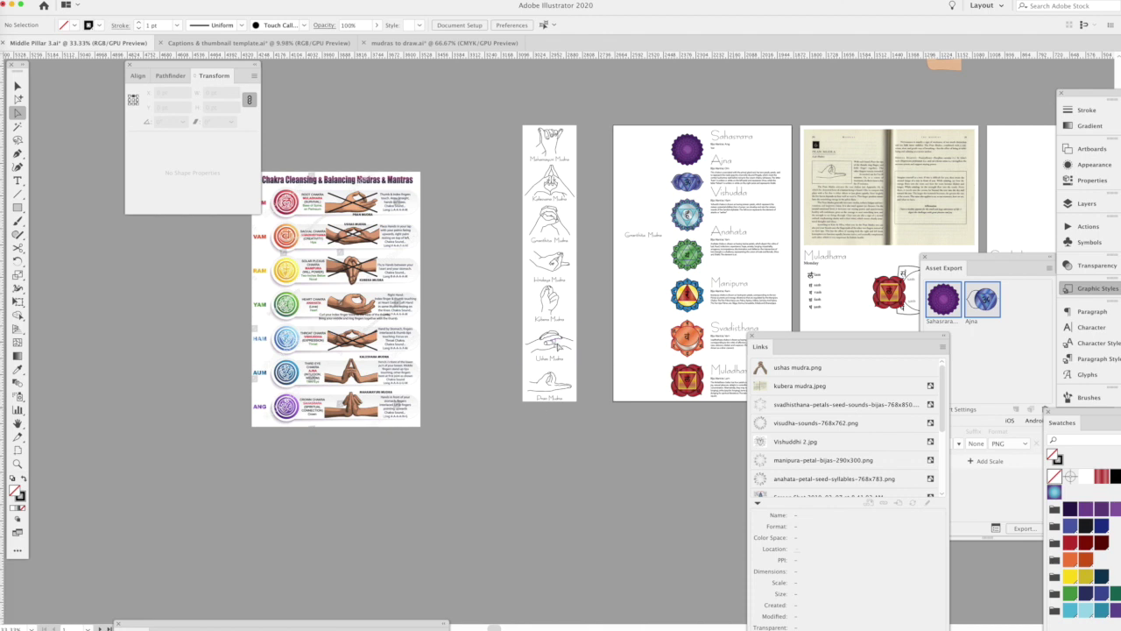
- Leave Outline mode, zoom out to the whole mudra column, and select the traced Ushas Mudra drawing
left_click_drag(339, 233, 474, 273)
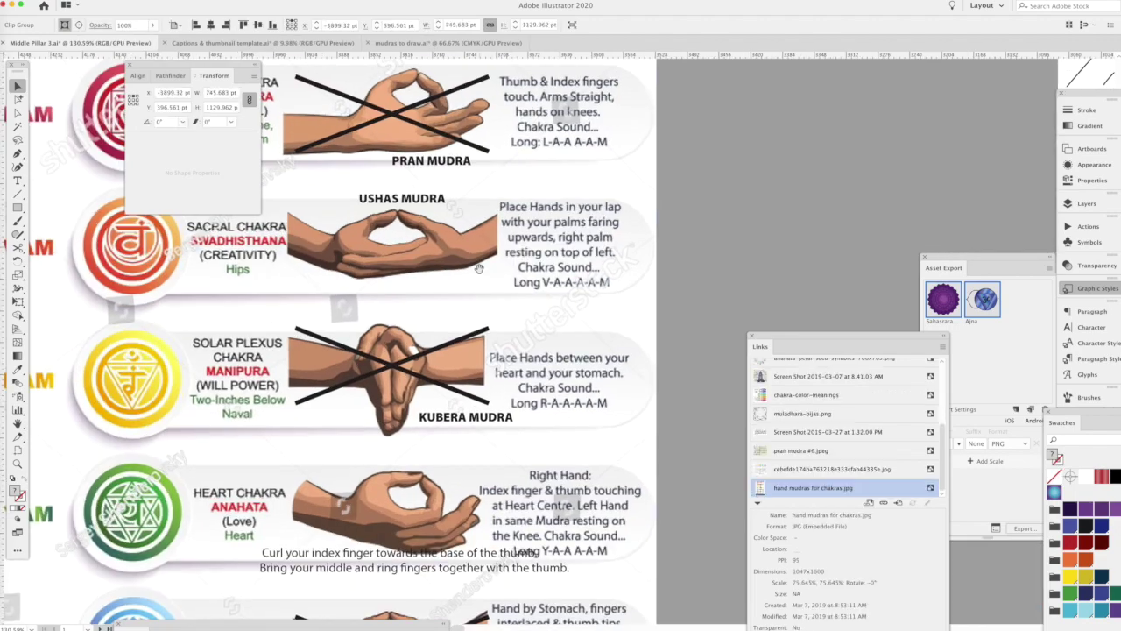
left_click(1075, 289)
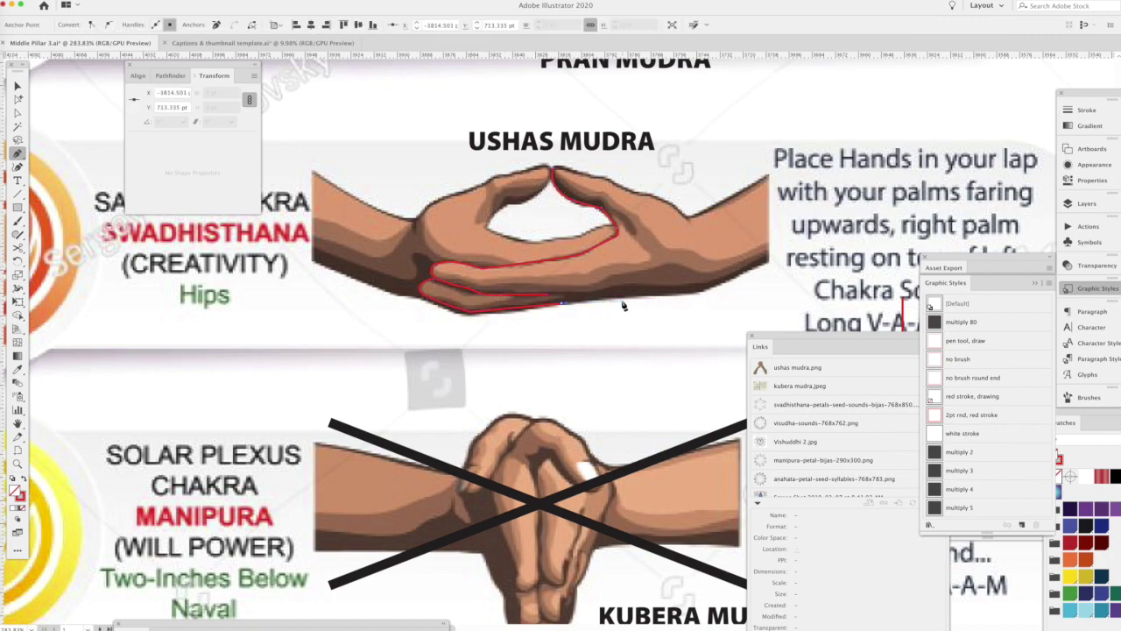
scroll(368, 194, "left", 5)
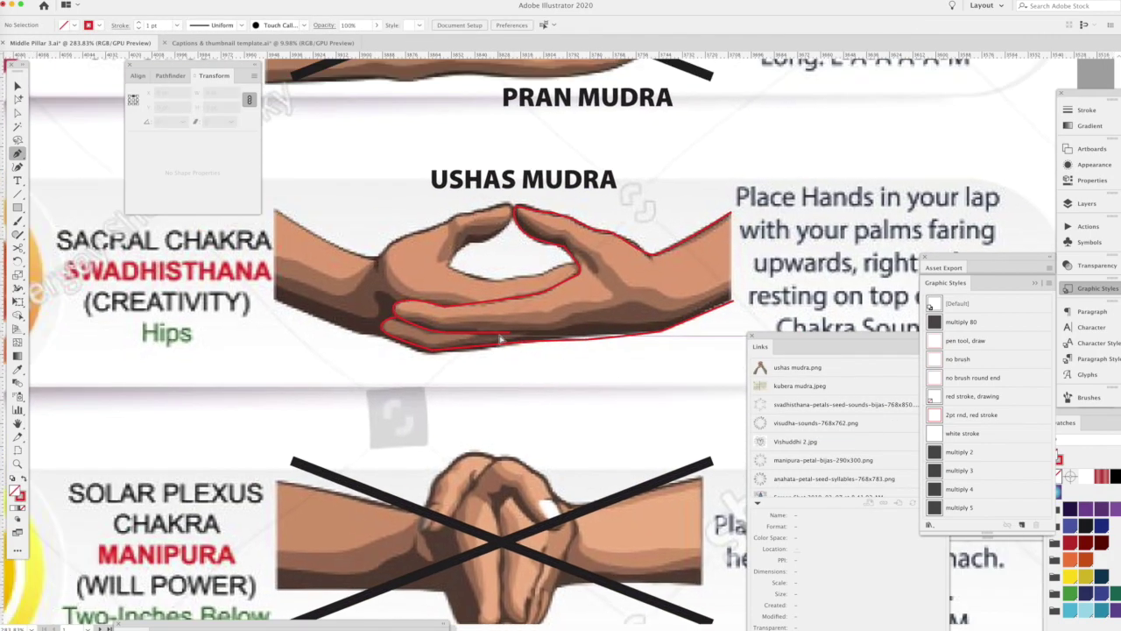
key("v")
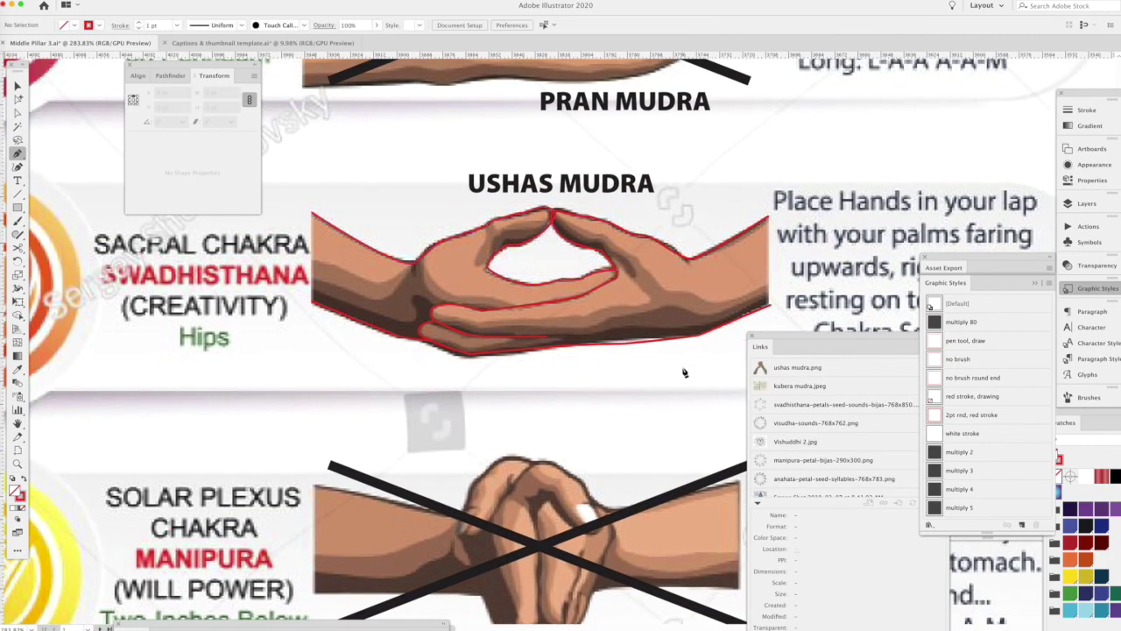
key("ctrl+minus")
key("ctrl+minus")
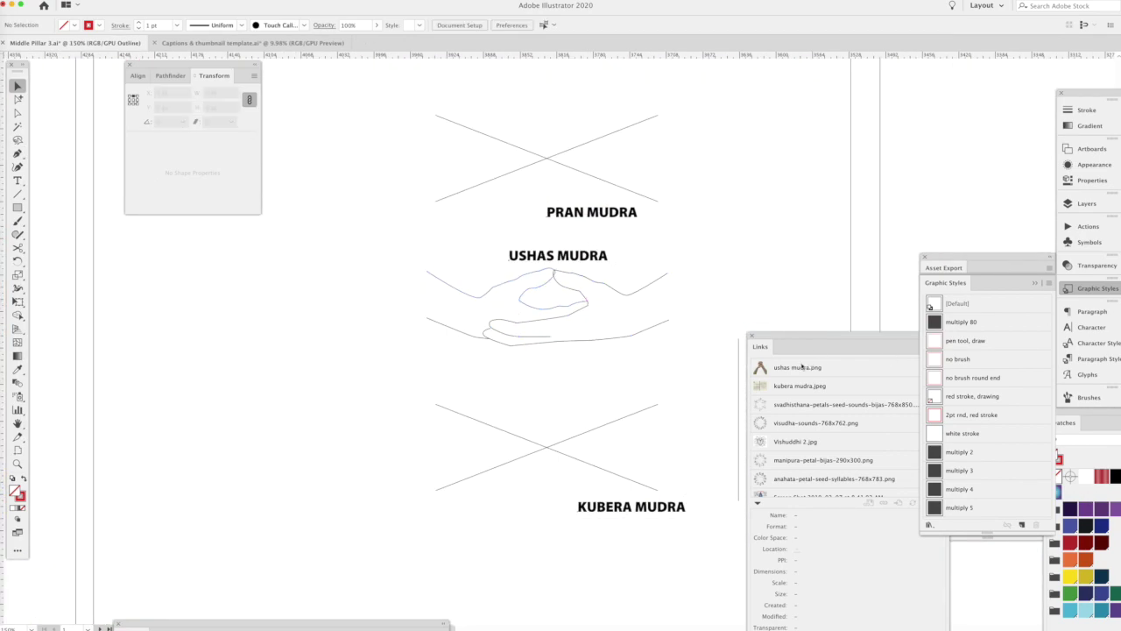
key("v")
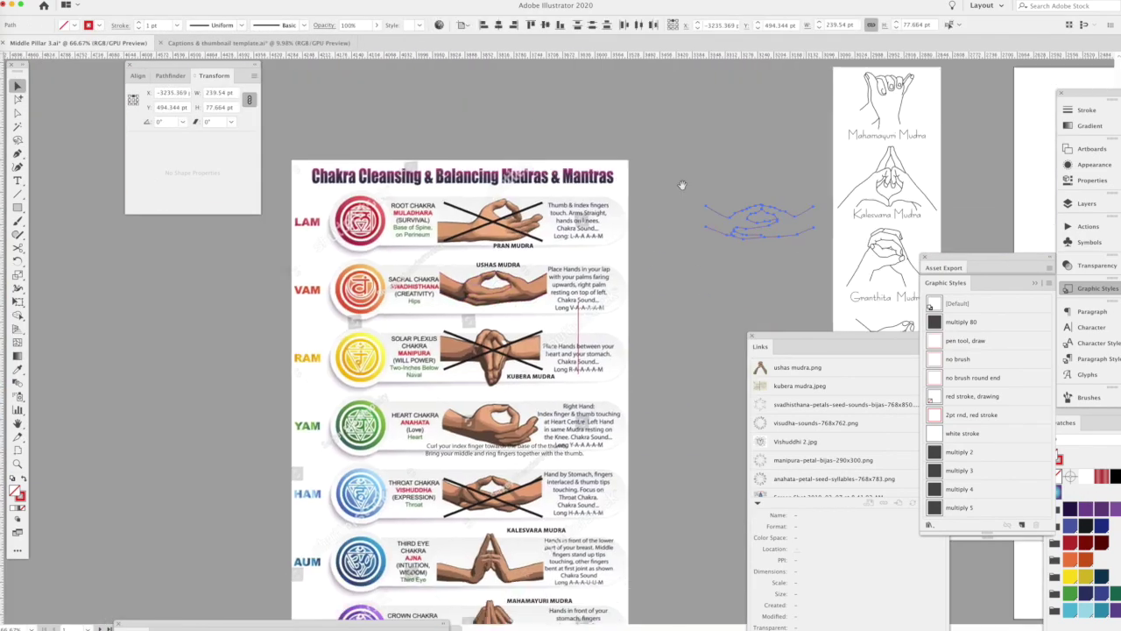
scroll(490, 386, "right", 5)
key("ctrl+y")
left_click(633, 419)
key("ctrl+y")
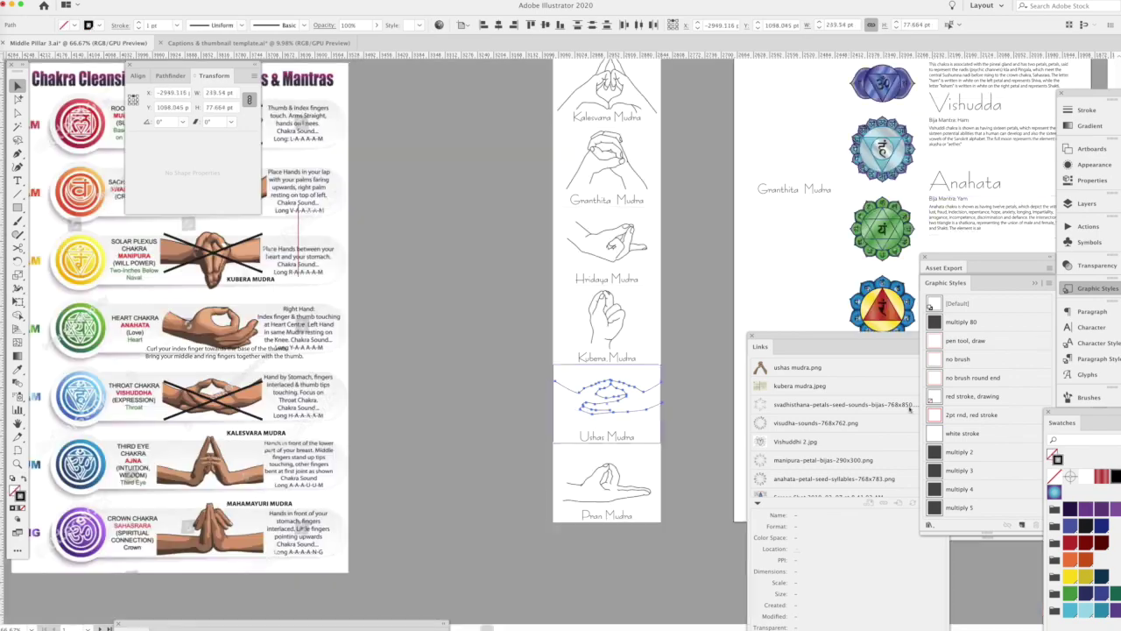
key("F7")
key("ctrl+y")
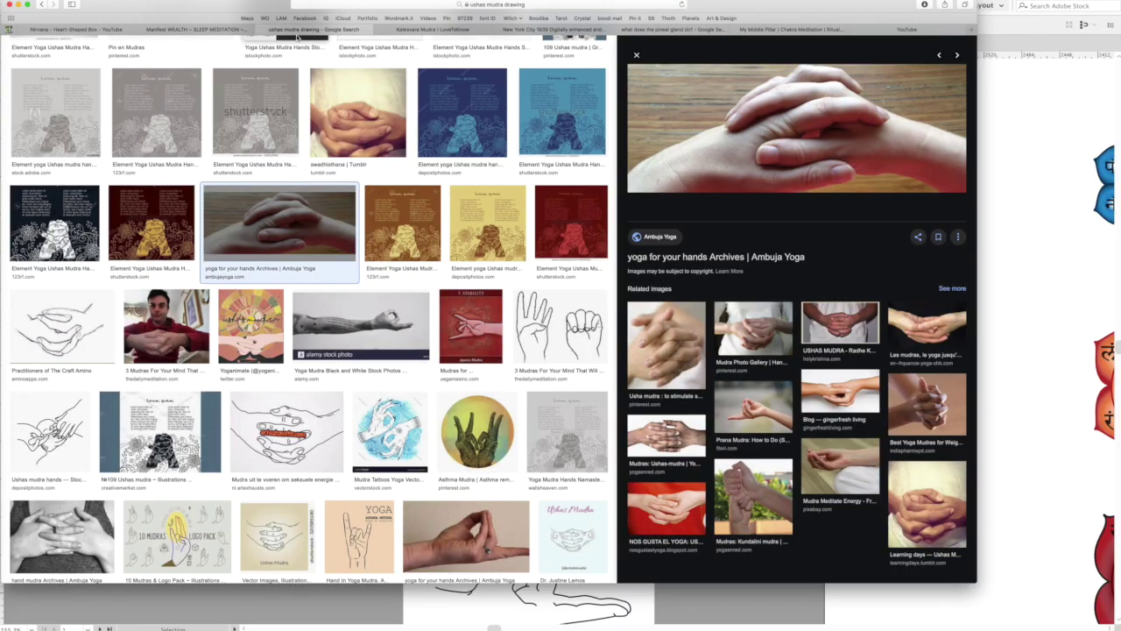
- Search Google Images for 'navel chakra mudra' and preview the Dhyani Mudra hands photo
key("super+l")
type("navel chakra mudra")
key("Return")
left_click(210, 478)
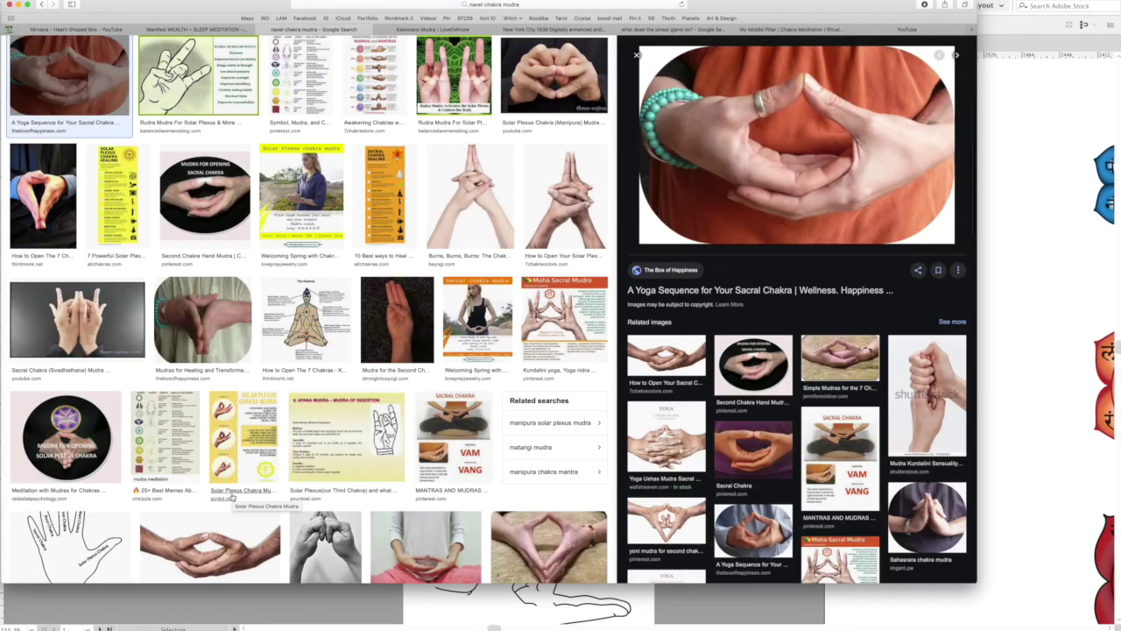
left_click(666, 359)
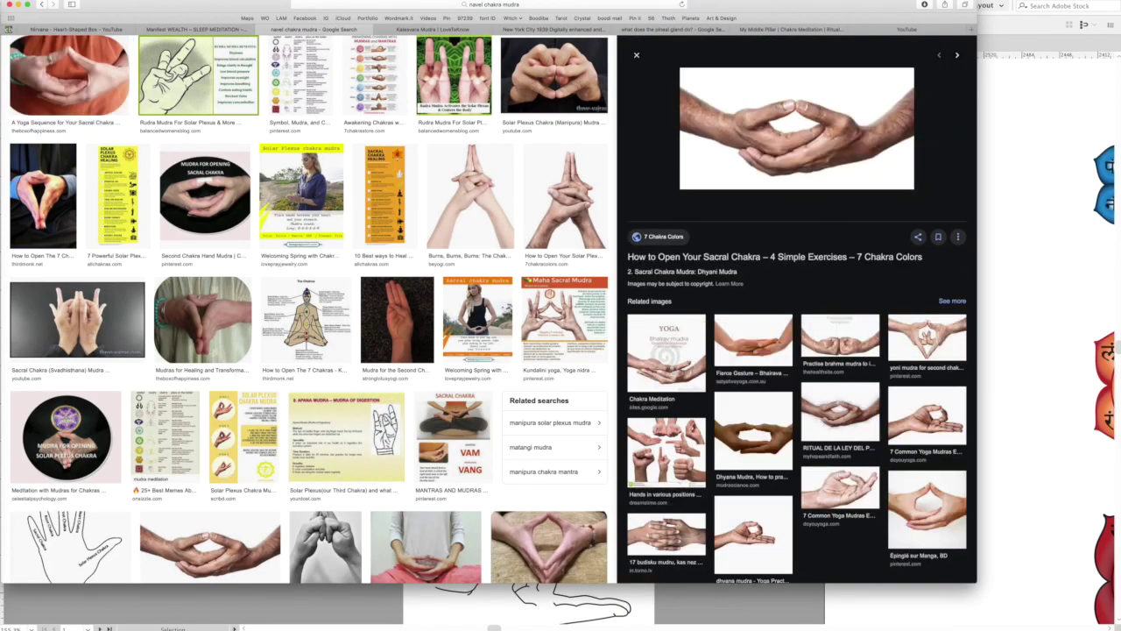
- Save the photo as sacral-chakra-mudra-dhyani-mudra and place it on the Illustrator canvas
key("super+s")
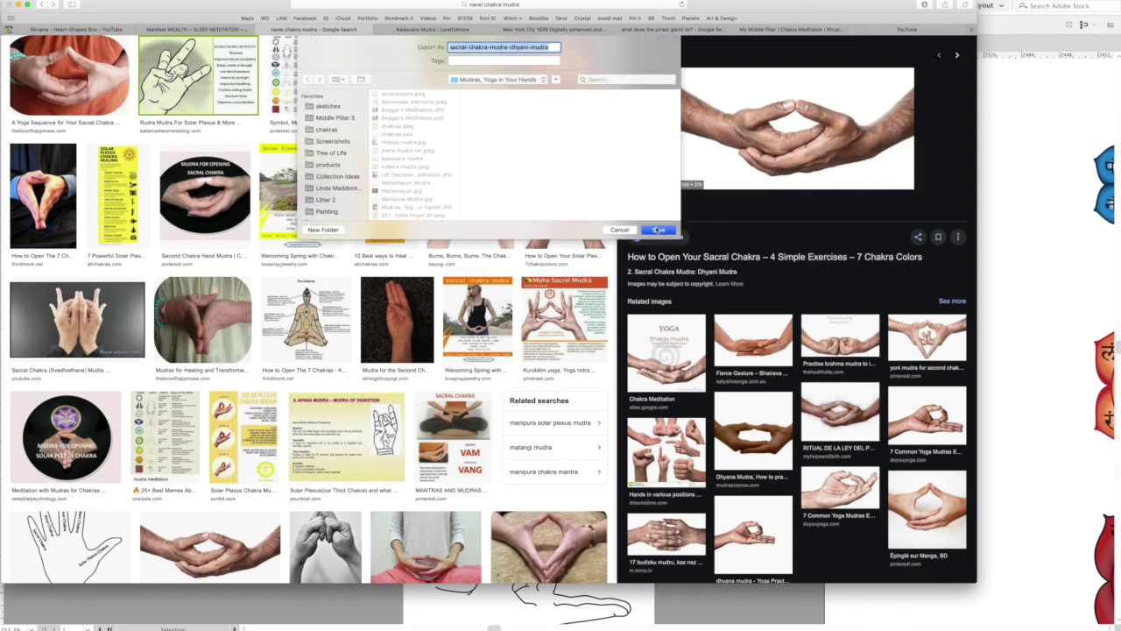
left_click(657, 229)
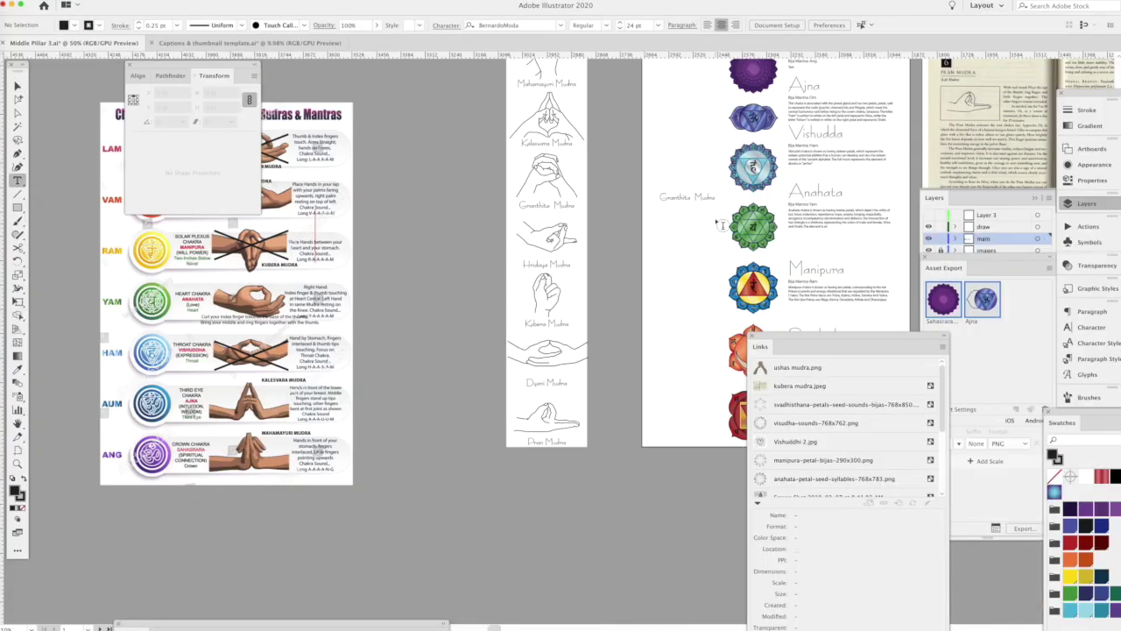
key("shift+super+p")
left_click(889, 453)
left_click_drag(628, 584, 557, 549)
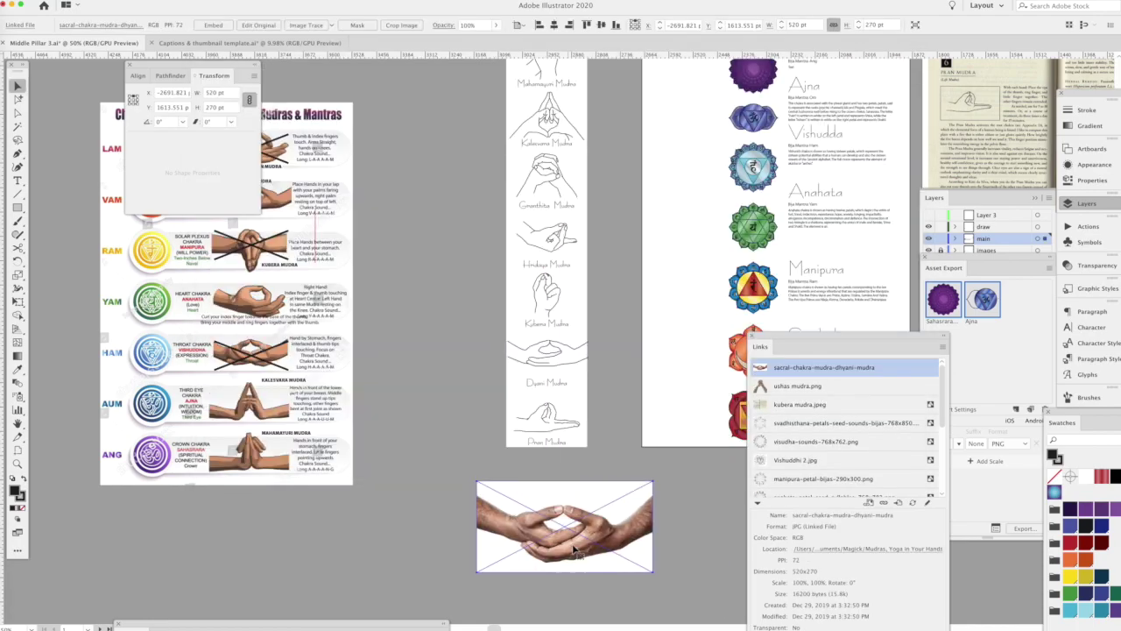
- Shrink the placed photo and trace the right hand's thumb tip with a smooth red curve
left_click_drag(570, 463, 500, 394)
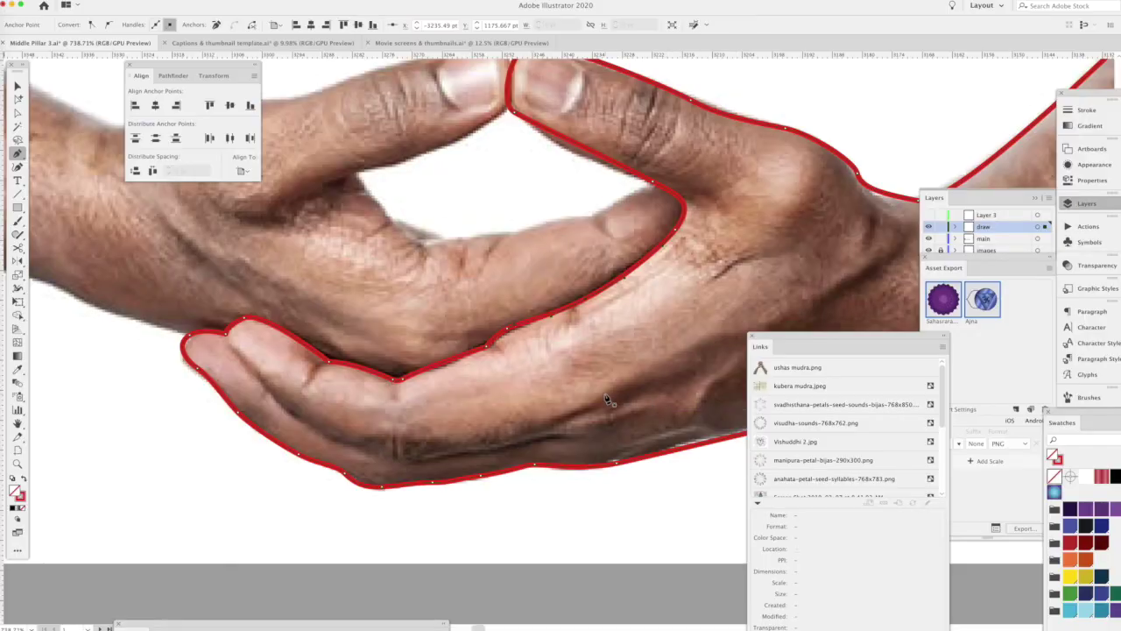
key("a")
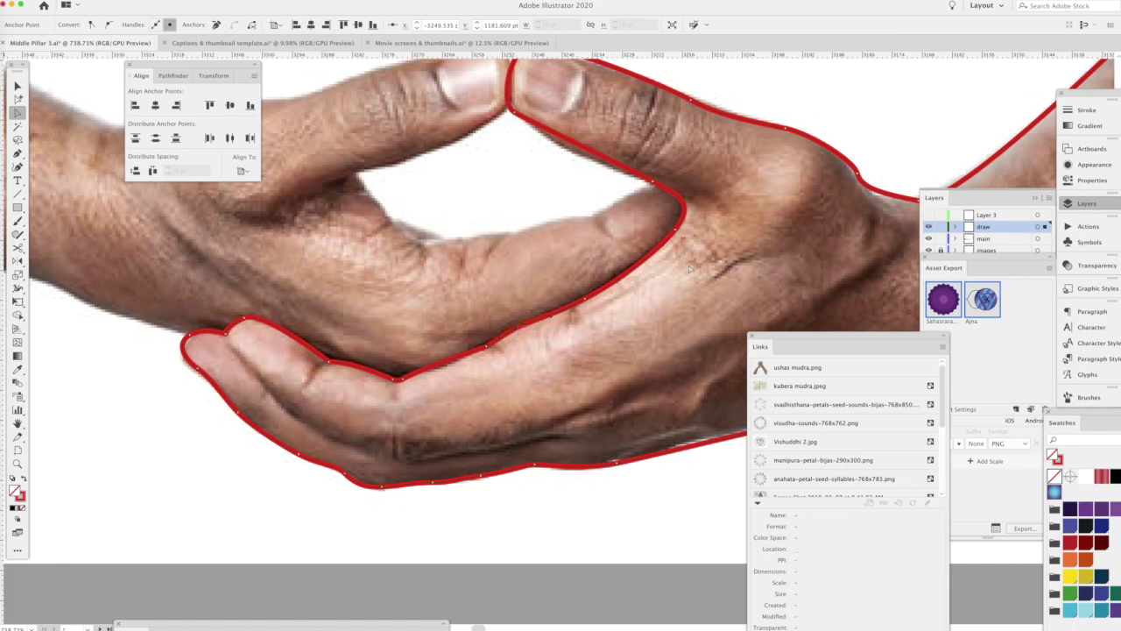
key("p")
left_click(580, 151)
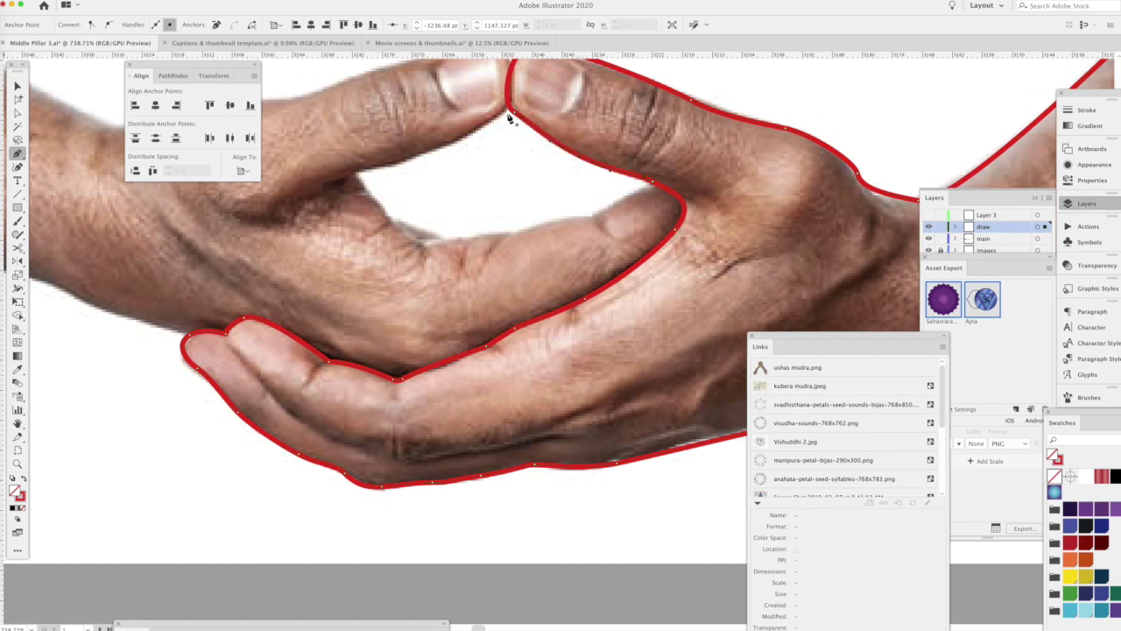
left_click_drag(517, 116, 540, 130)
- Reshape the red outline's curve at the right hand's wrist bend
left_click_drag(670, 142, 576, 179)
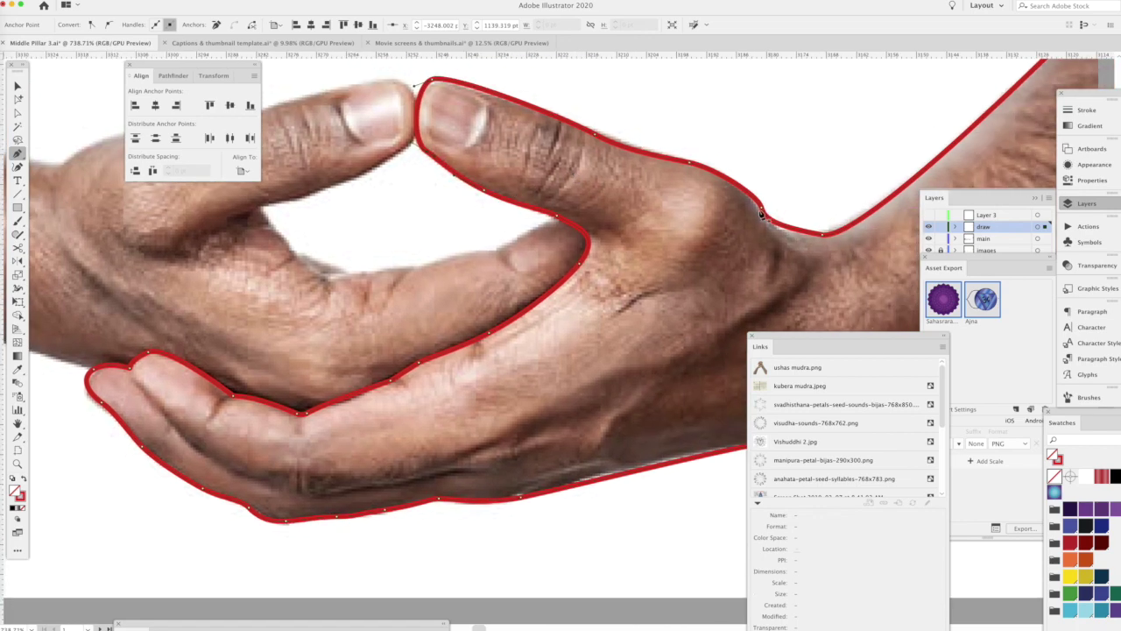
key("a")
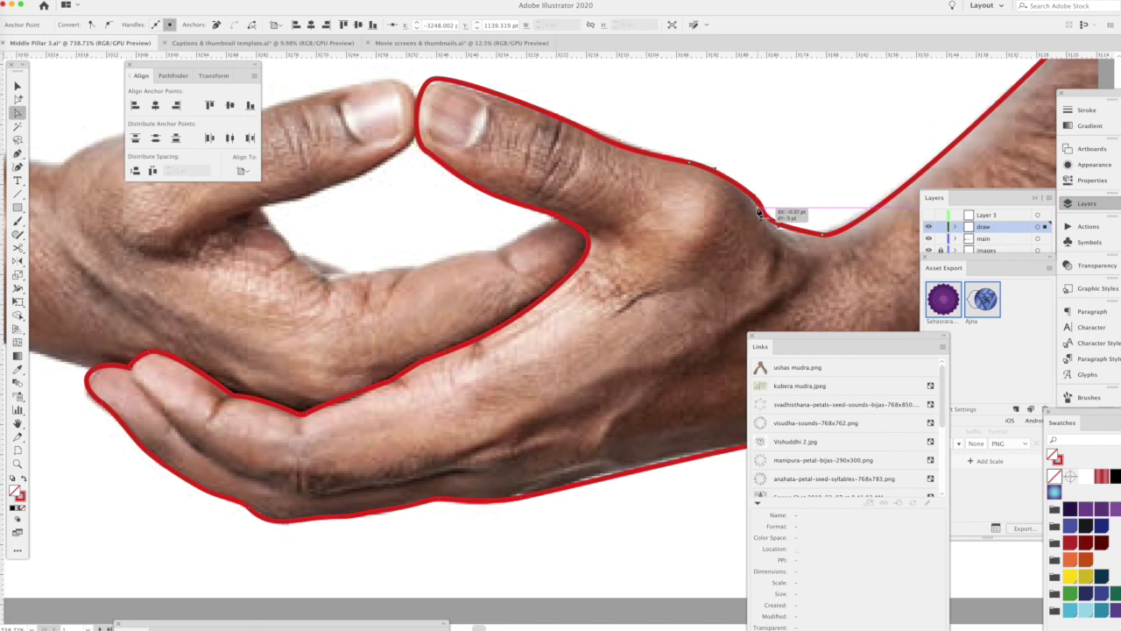
left_click(822, 236)
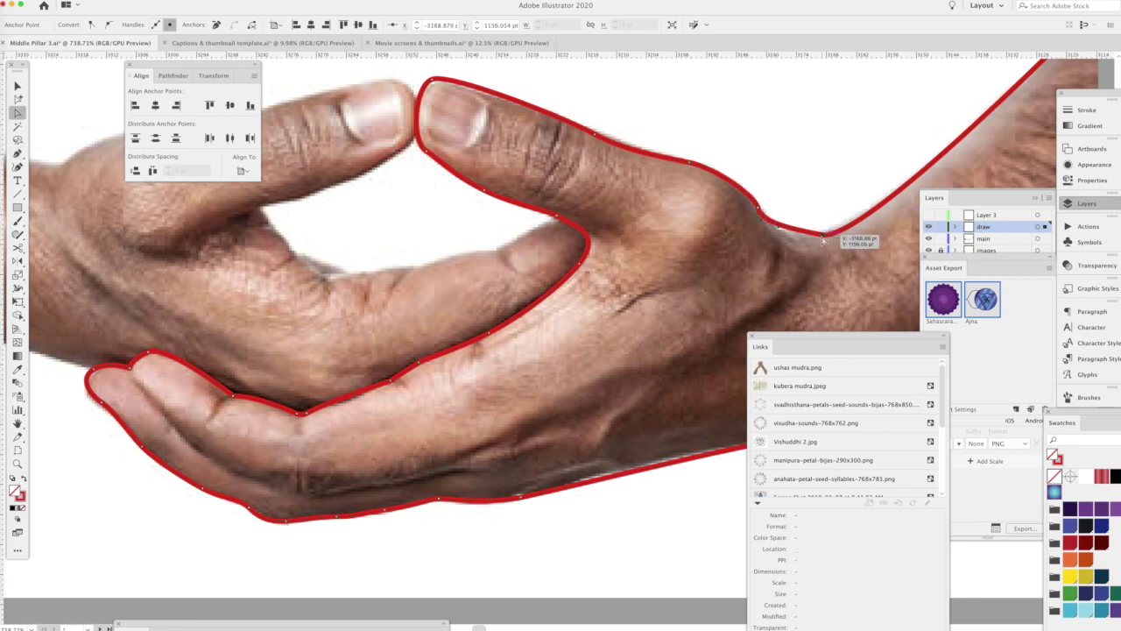
key("p")
left_click_drag(823, 238, 856, 231)
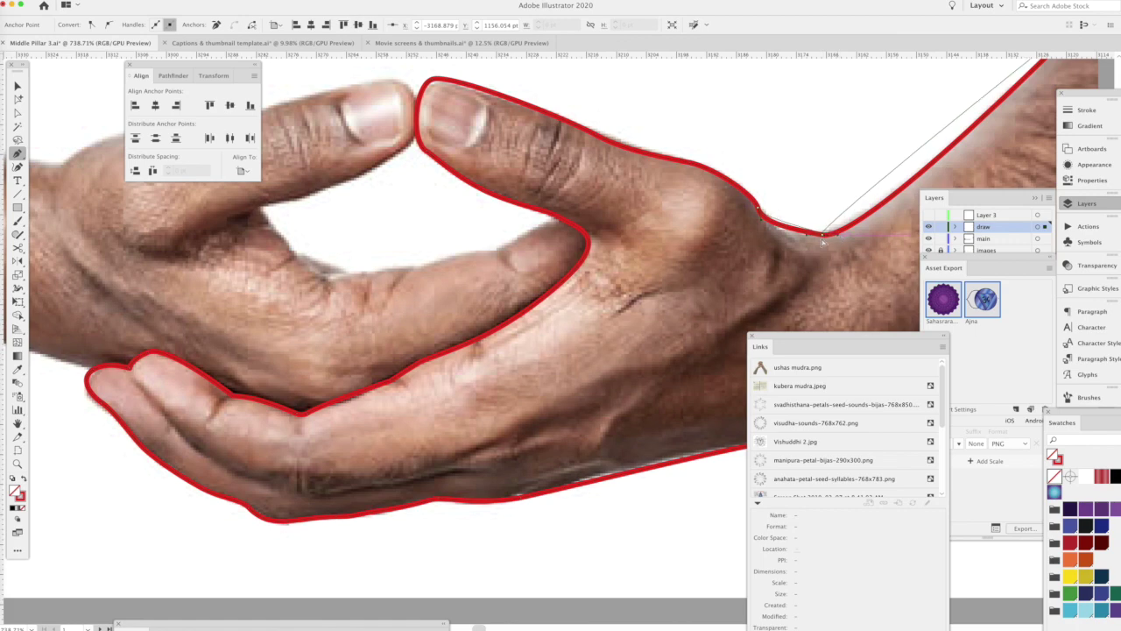
key("a")
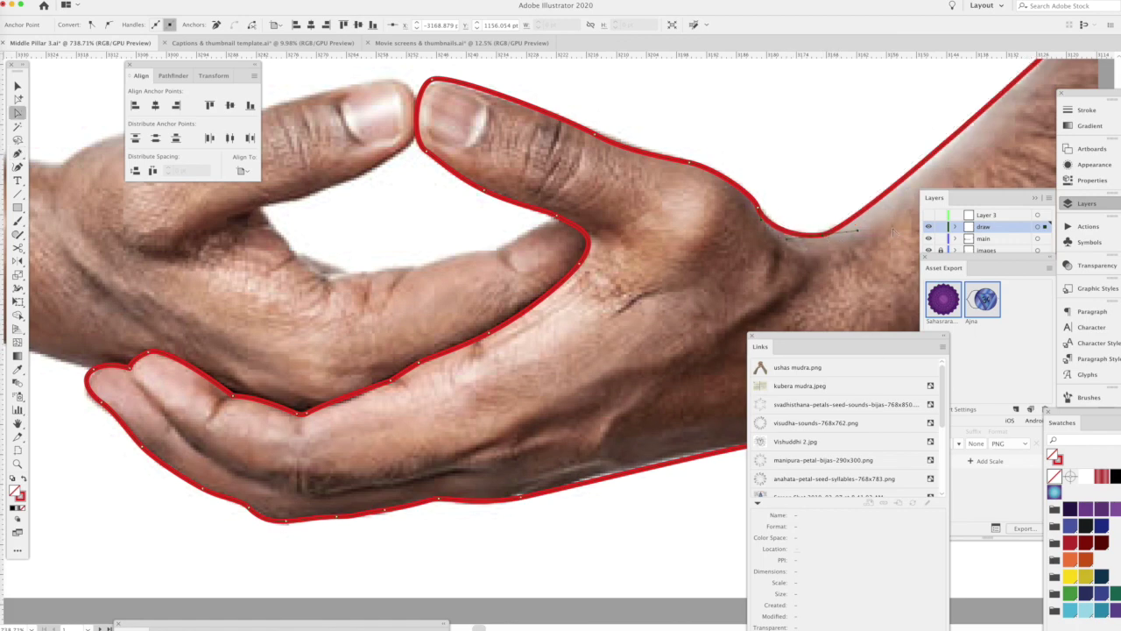
key("ctrl+minus")
key("ctrl+minus")
key("ctrl+minus")
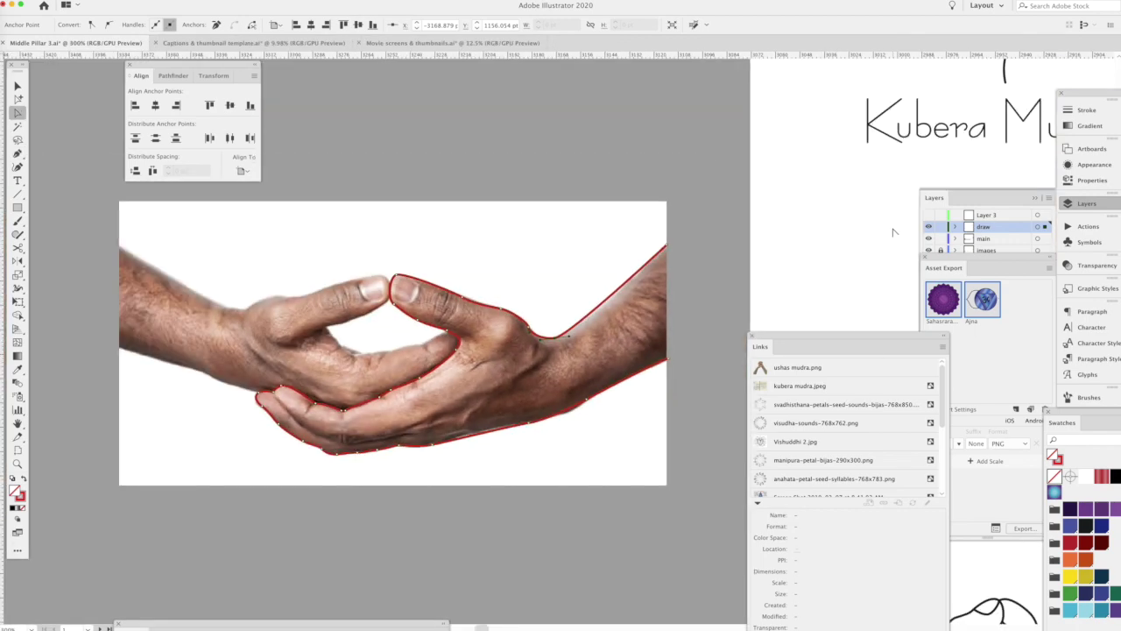
- Trace a red line along the underside of the left arm to the lower hand's edge
mouse_move(608, 312)
left_mouse_down()
mouse_move(715, 318)
mouse_move(877, 348)
left_mouse_up()
key("ctrl+shift+a")
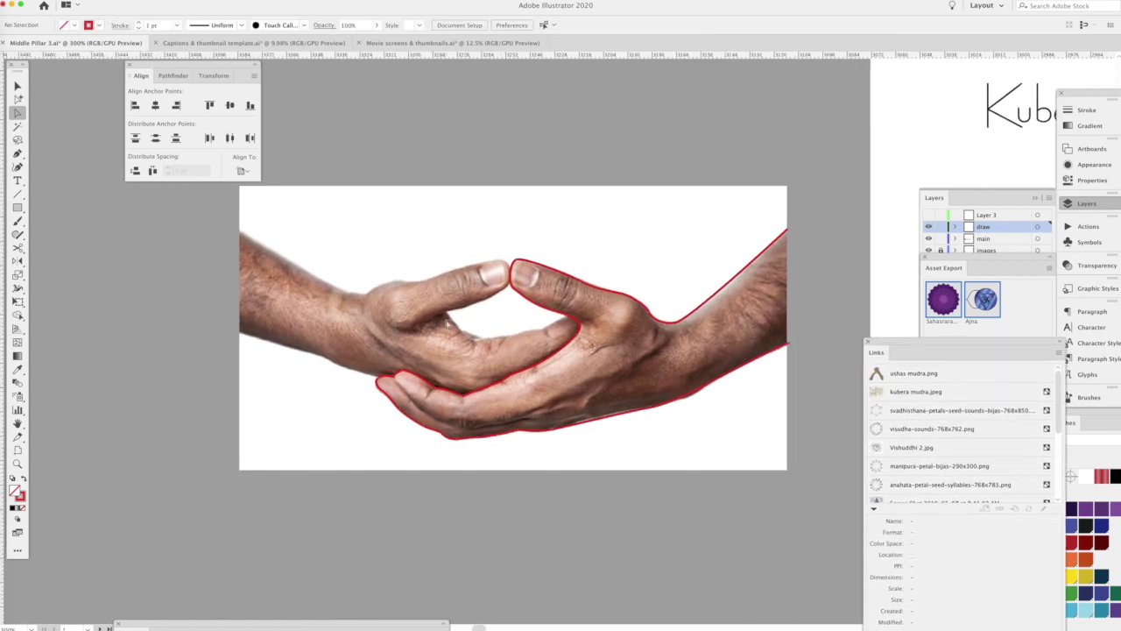
key("p")
left_click_drag(282, 369, 367, 377)
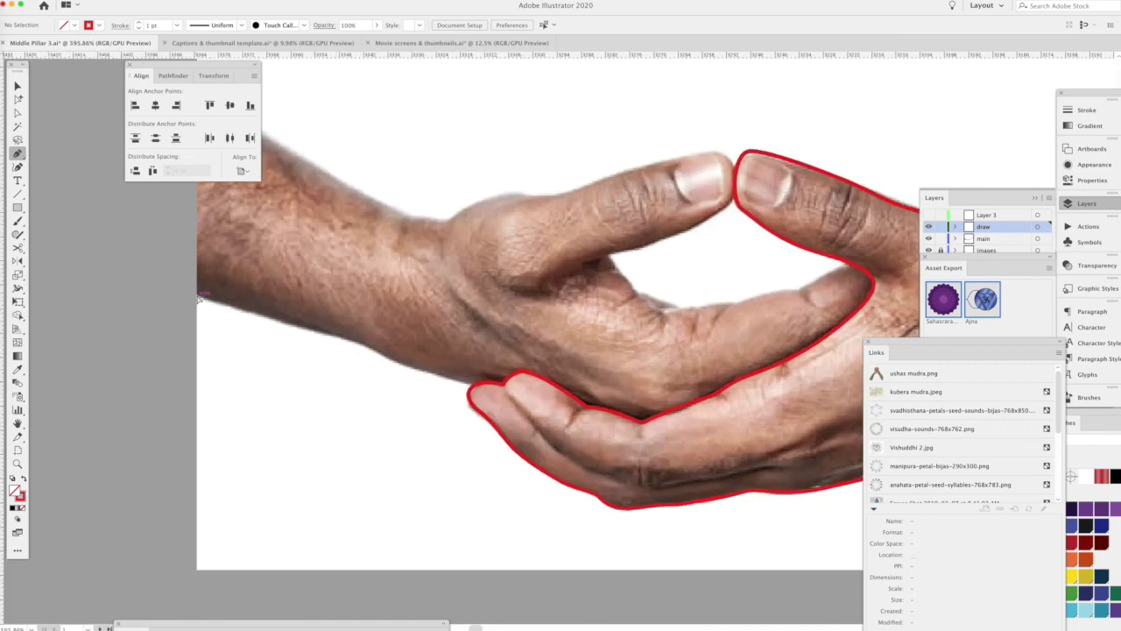
left_click(368, 346)
left_click_drag(418, 373, 433, 379)
left_click(478, 391)
key("Escape")
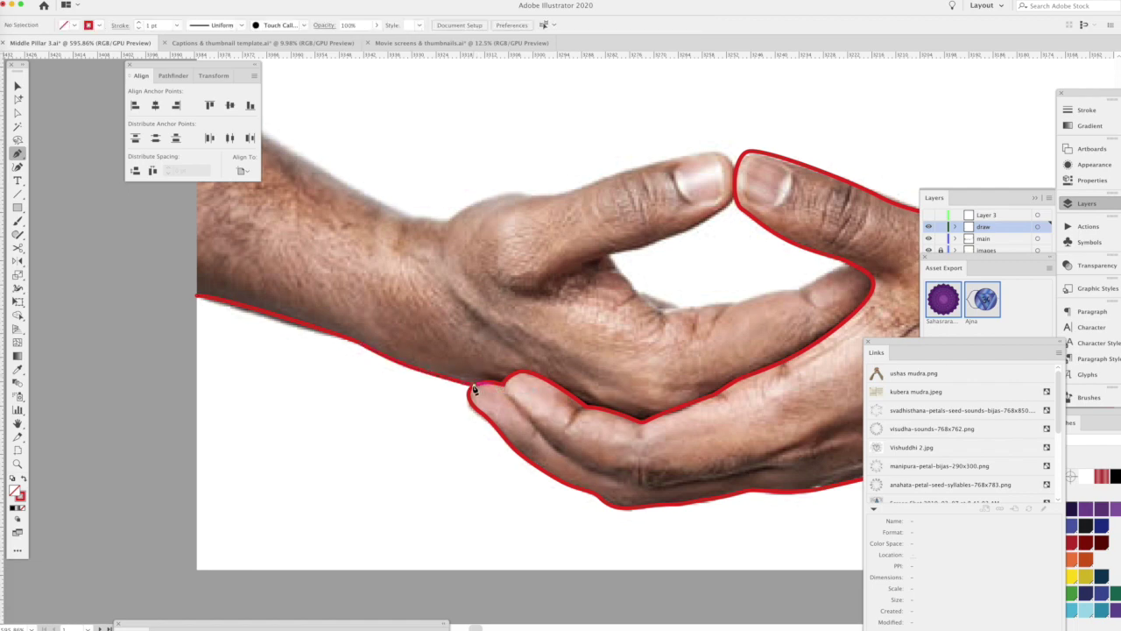
- Trace the top edge of the left wrist and hand over the knuckle to the fingertip
left_click_drag(522, 368, 526, 438)
scroll(525, 438, "up", 3)
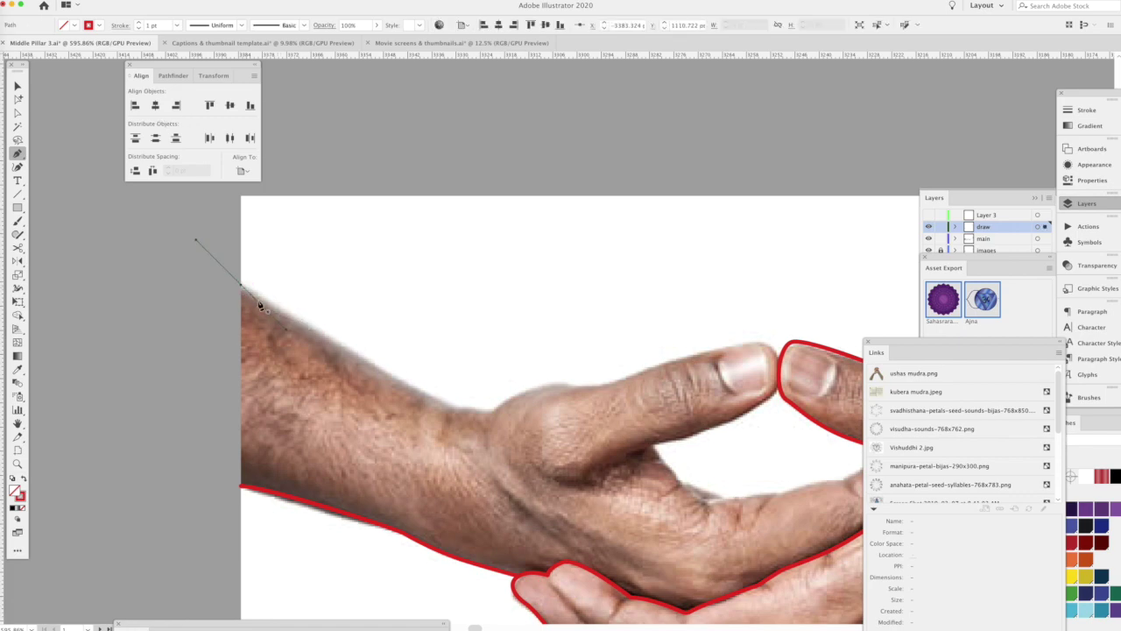
key("ctrl+z")
left_click(436, 398)
left_click(499, 410)
left_click_drag(553, 385, 605, 390)
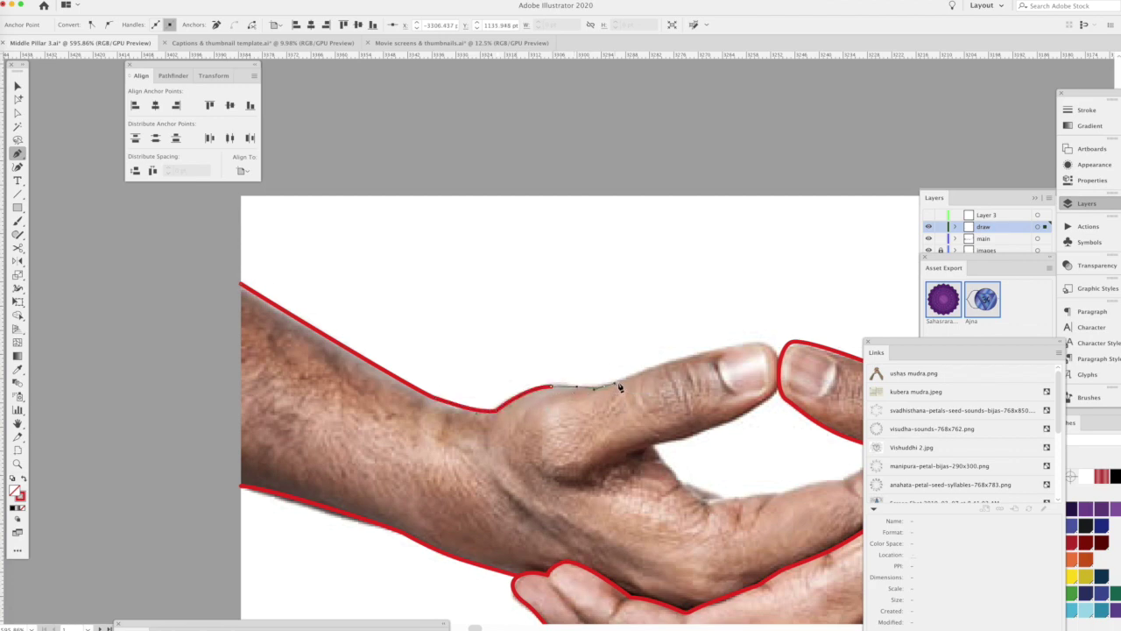
scroll(596, 377, "right", 5)
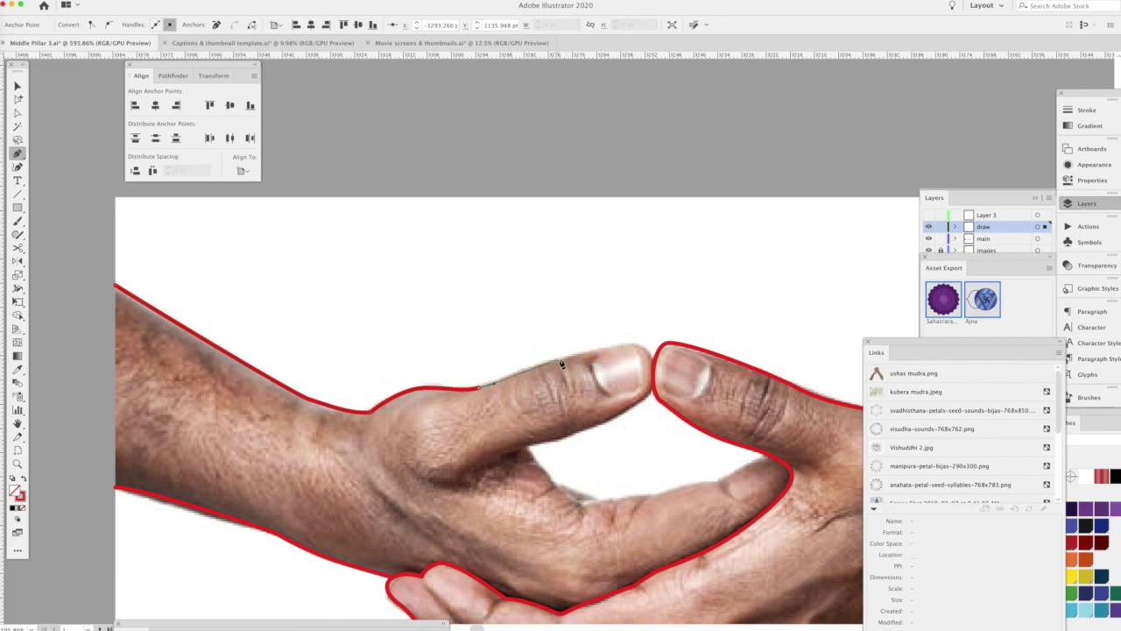
left_click(633, 343)
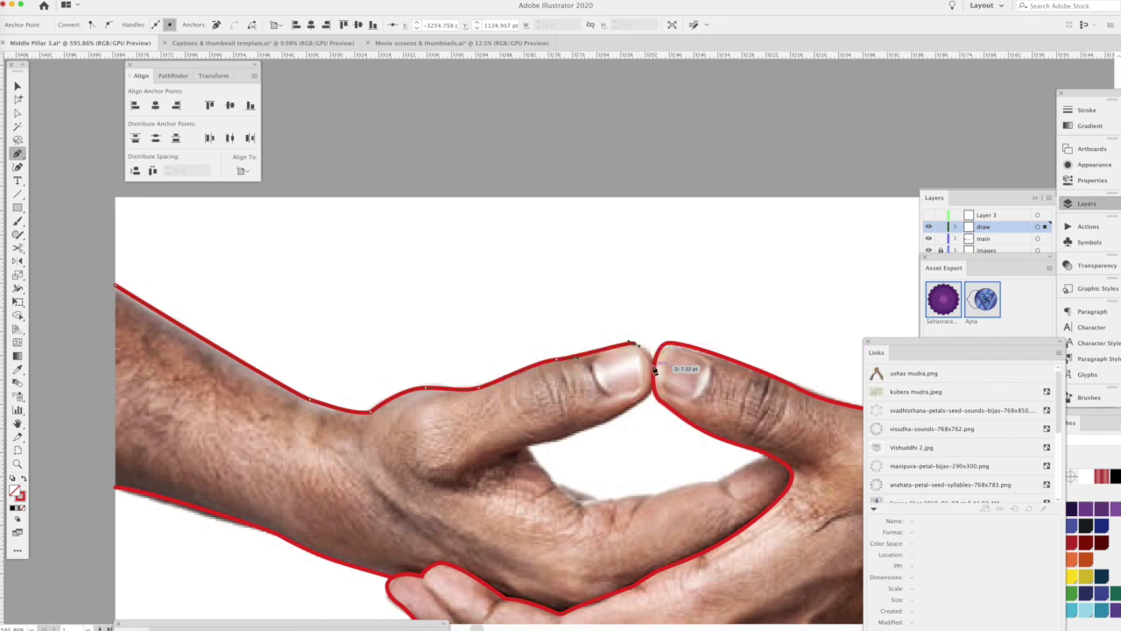
- Trace part of the inner finger curve from the thumb tip down-left
left_click(653, 405, "ctrl")
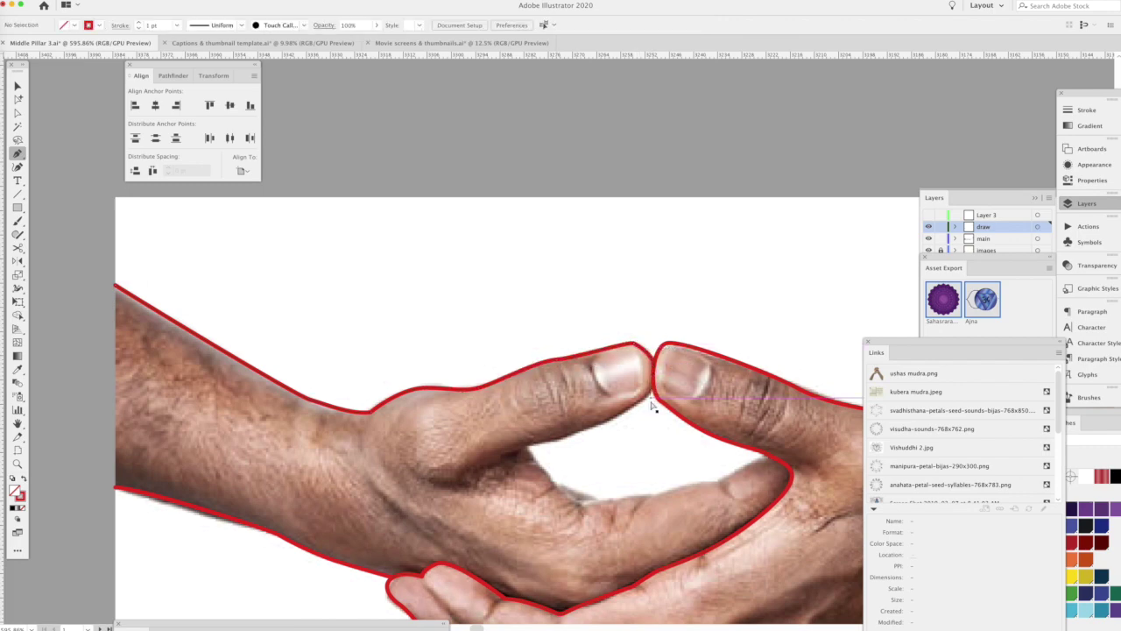
left_click(657, 385)
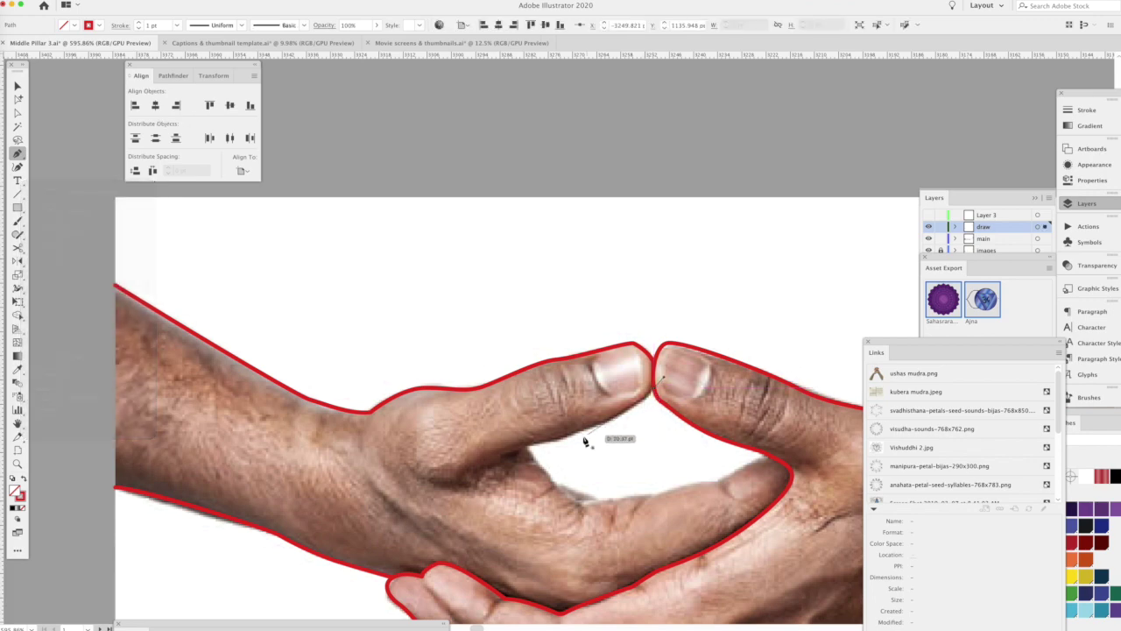
left_click(550, 442)
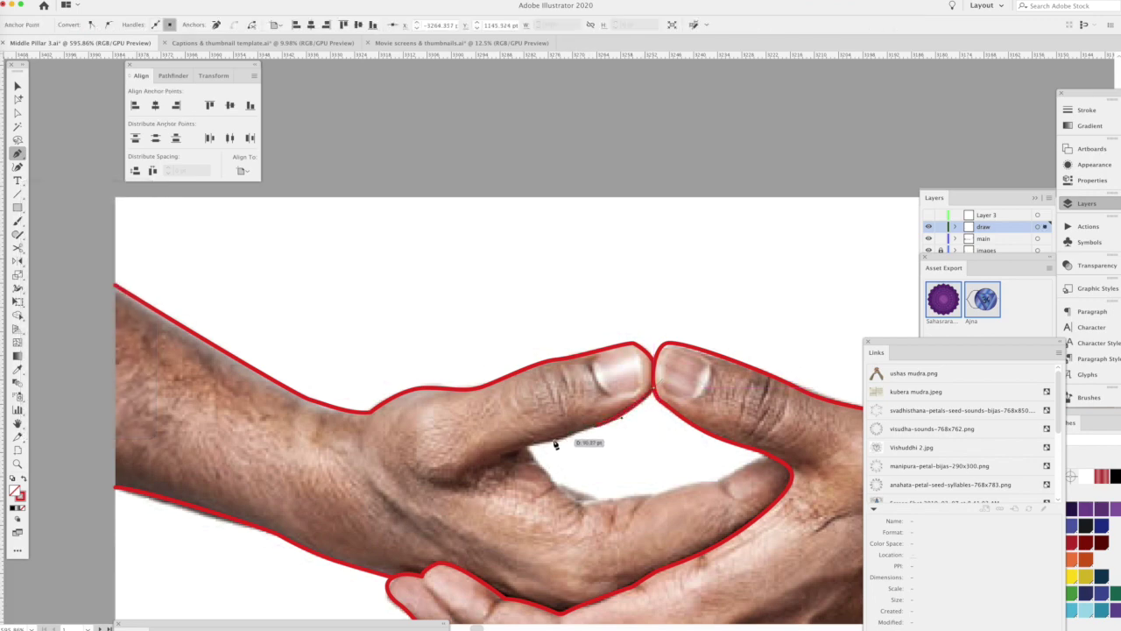
left_click(447, 480)
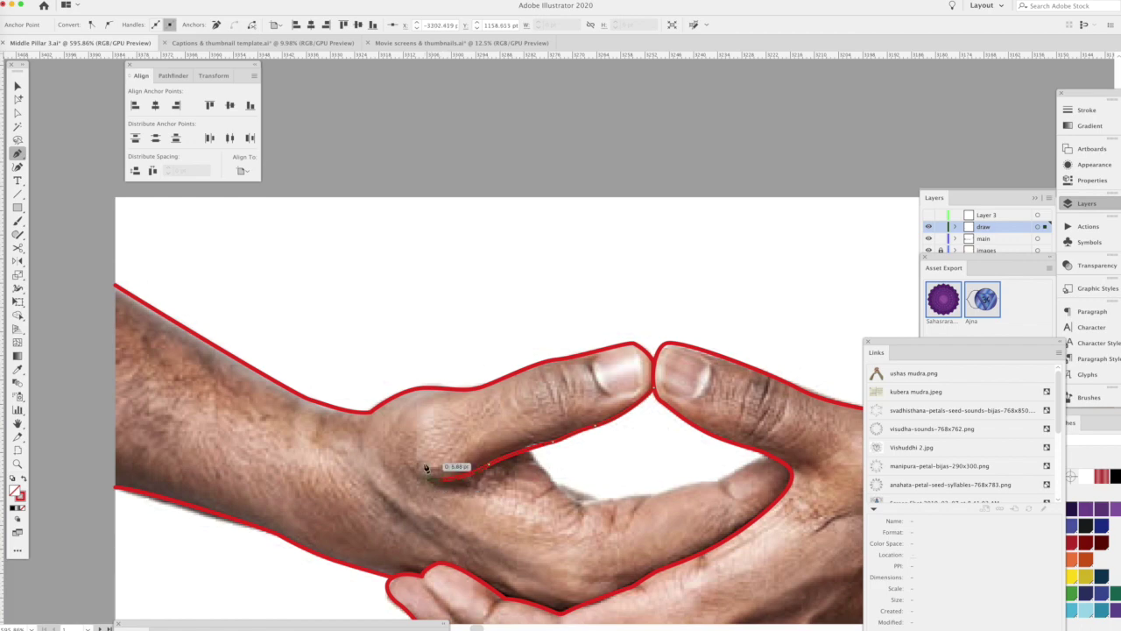
key("Escape")
scroll(611, 280, "down", 3)
- Trace a closed red outline around the left thumb nail
key("a")
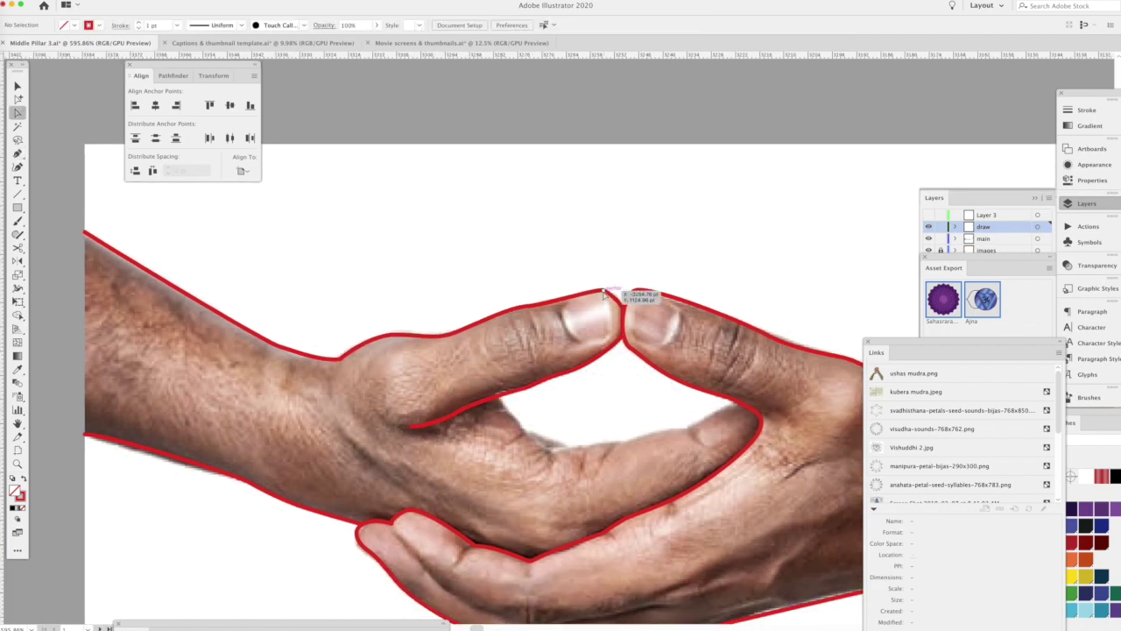
left_click(601, 296)
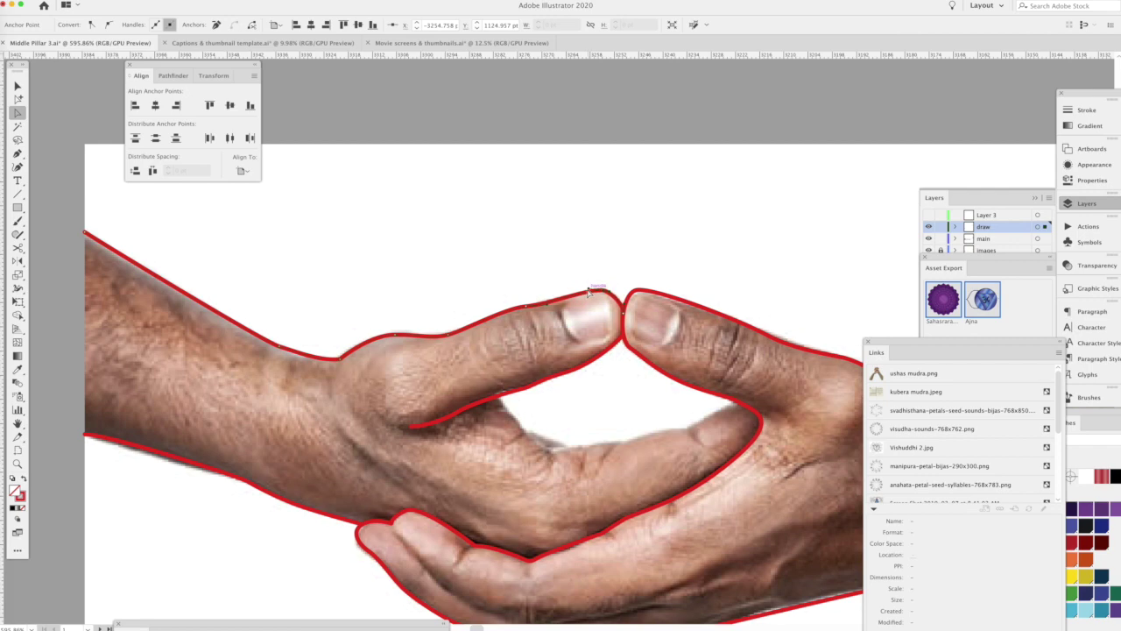
left_click(595, 282)
left_click_drag(638, 300, 551, 282)
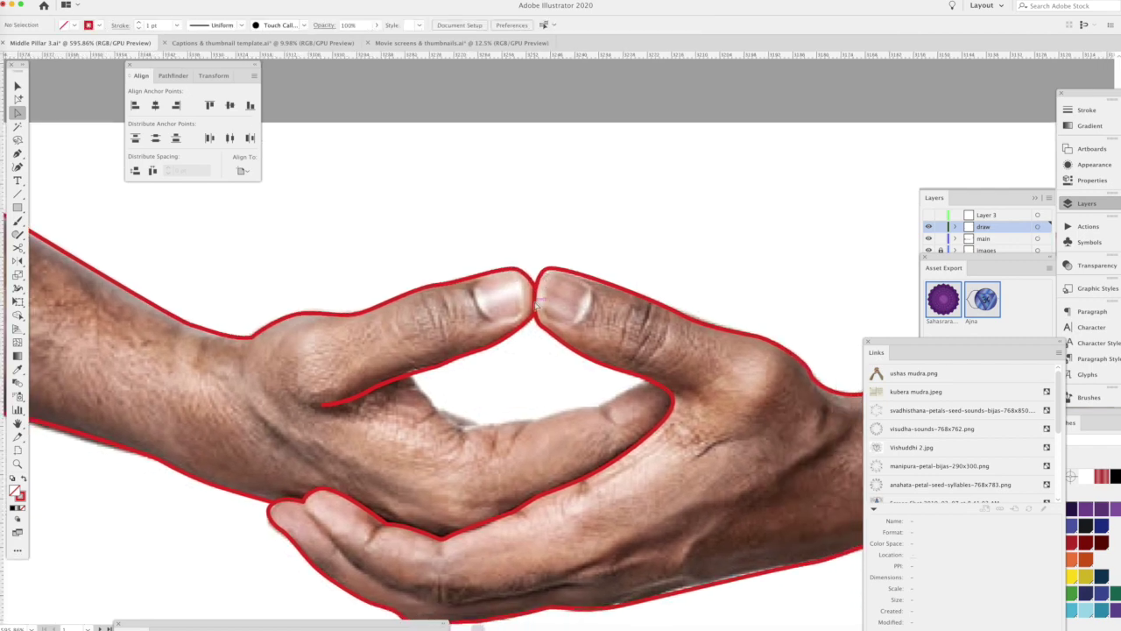
key("p")
left_click(475, 284)
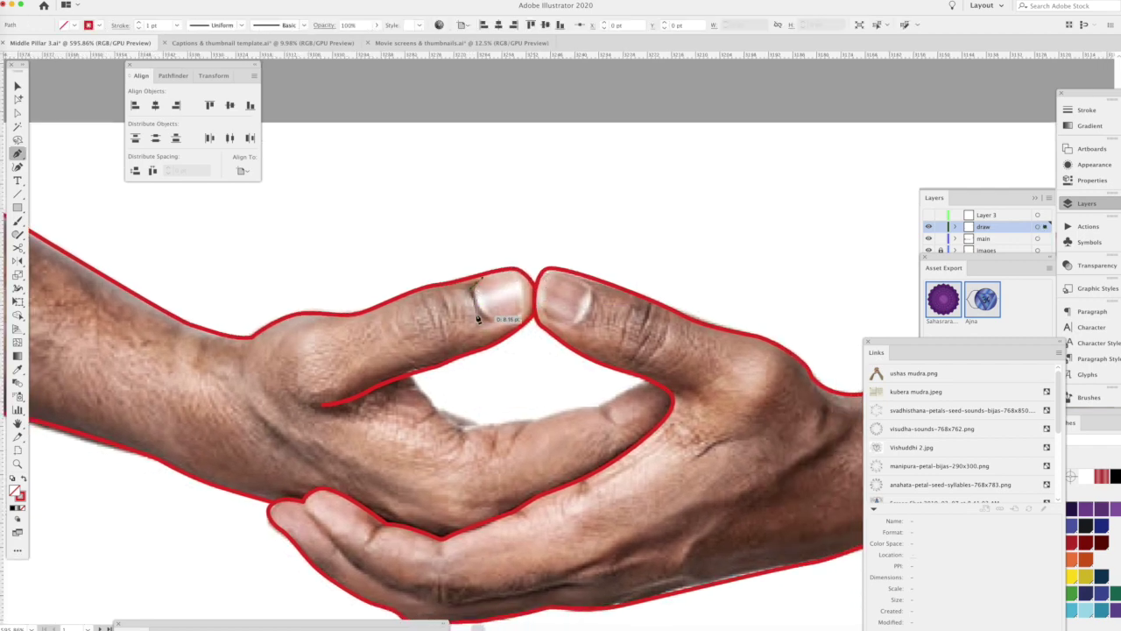
left_click_drag(524, 318, 526, 314)
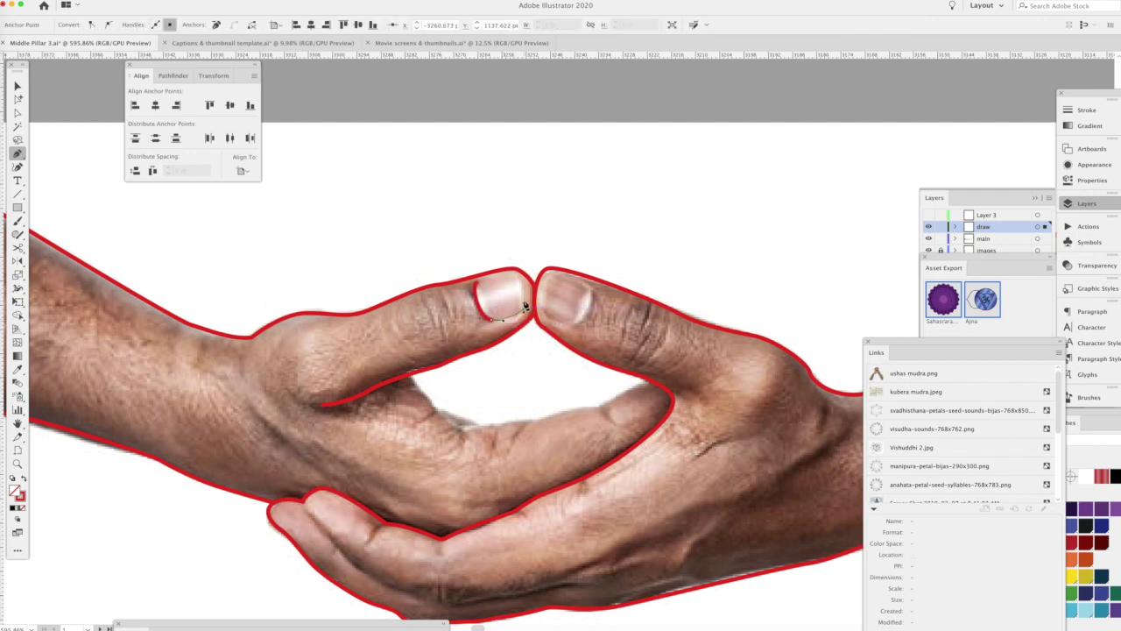
left_click(522, 275)
left_click(475, 284)
key("ctrl+shift+a")
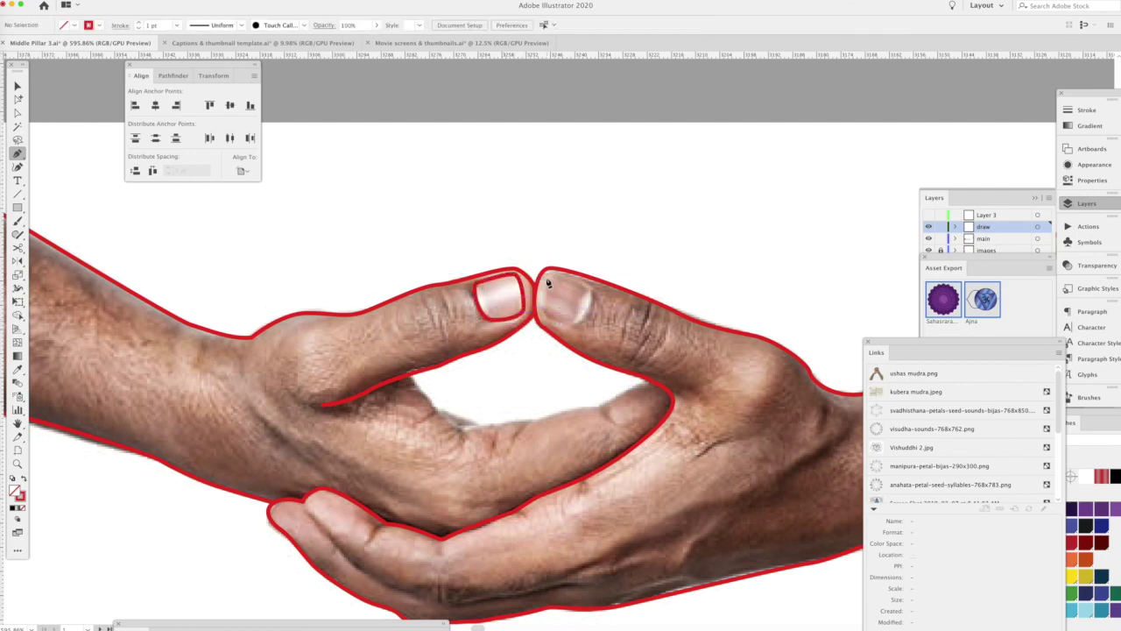
- Trace a closed red outline around the right thumb nail
left_click(545, 277)
left_click(561, 326)
left_click(597, 296)
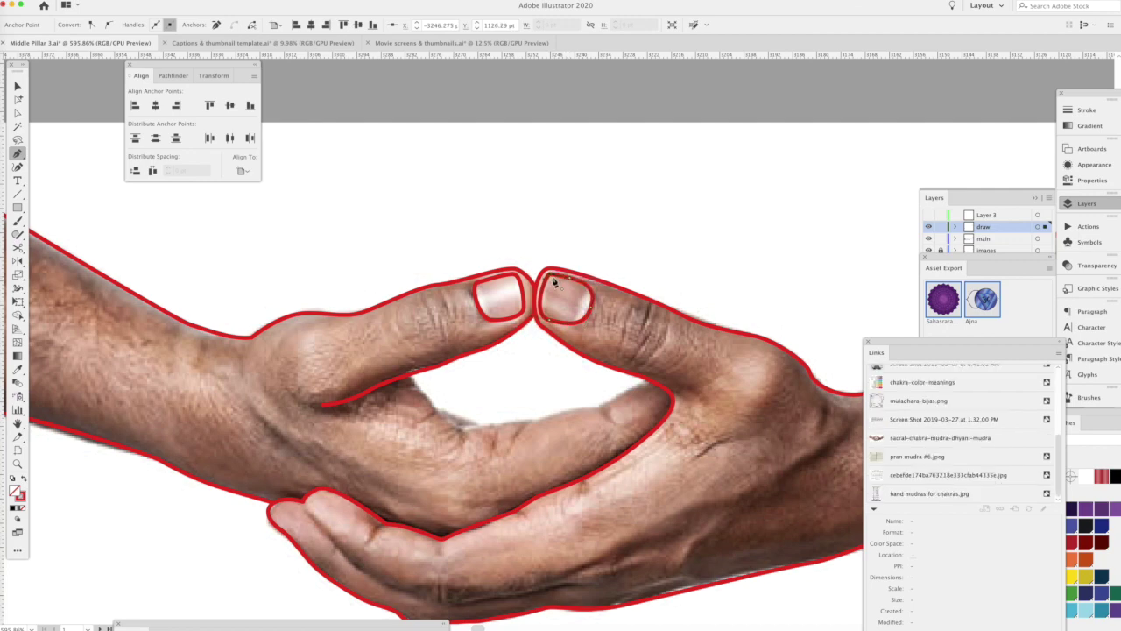
left_click(553, 280)
scroll(526, 307, "down", 3)
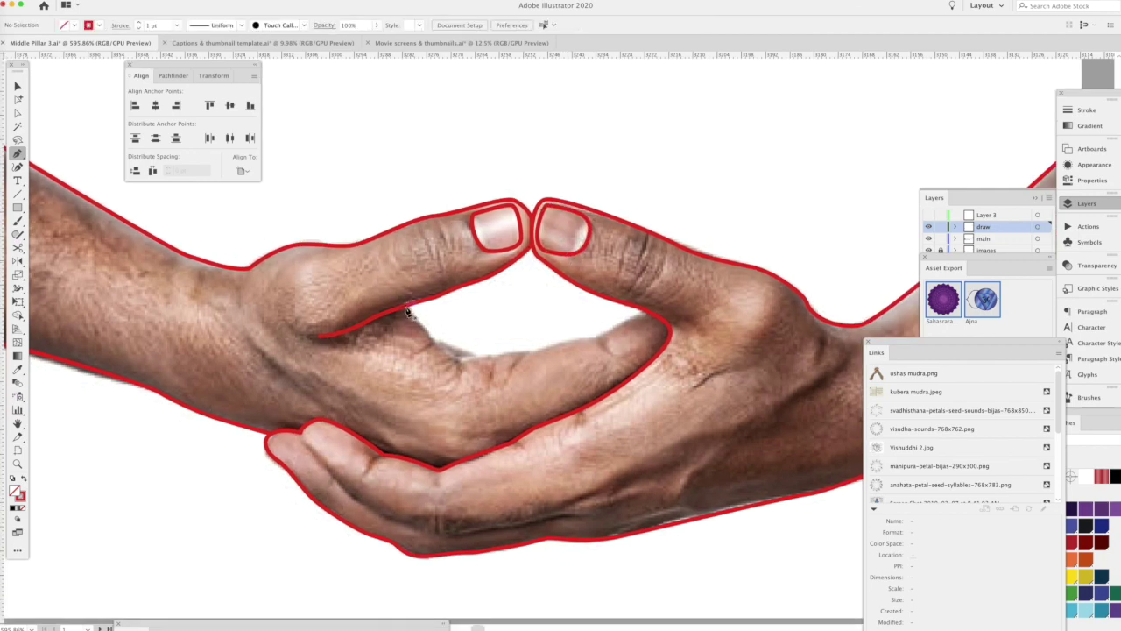
- Draw an open red line along the inner finger edge
left_click(408, 304)
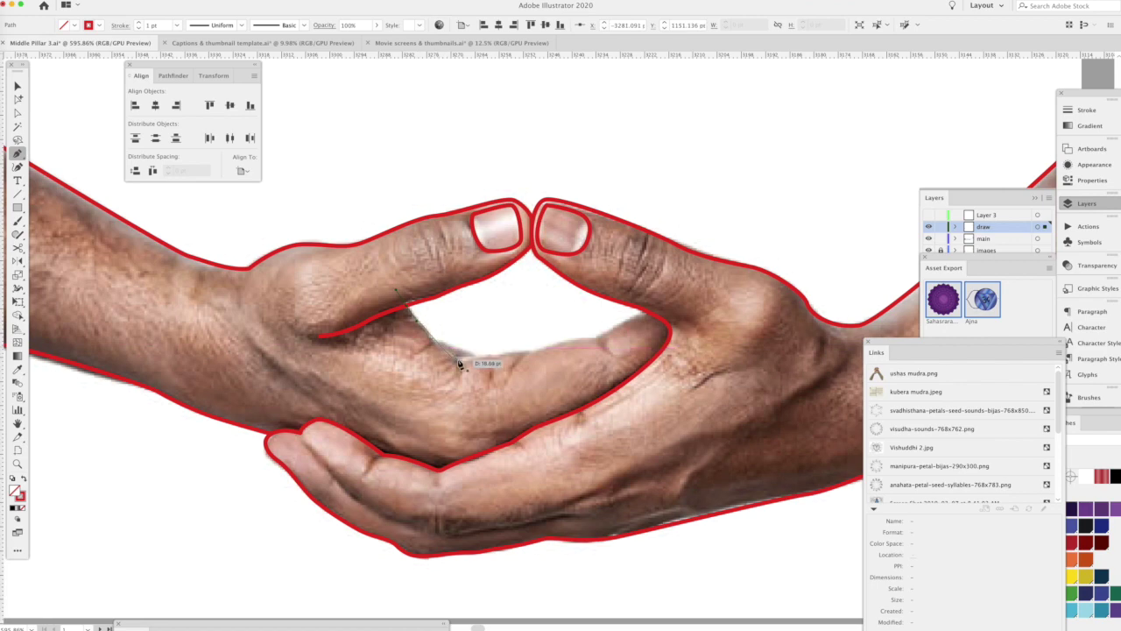
left_click(462, 359)
left_click(530, 352)
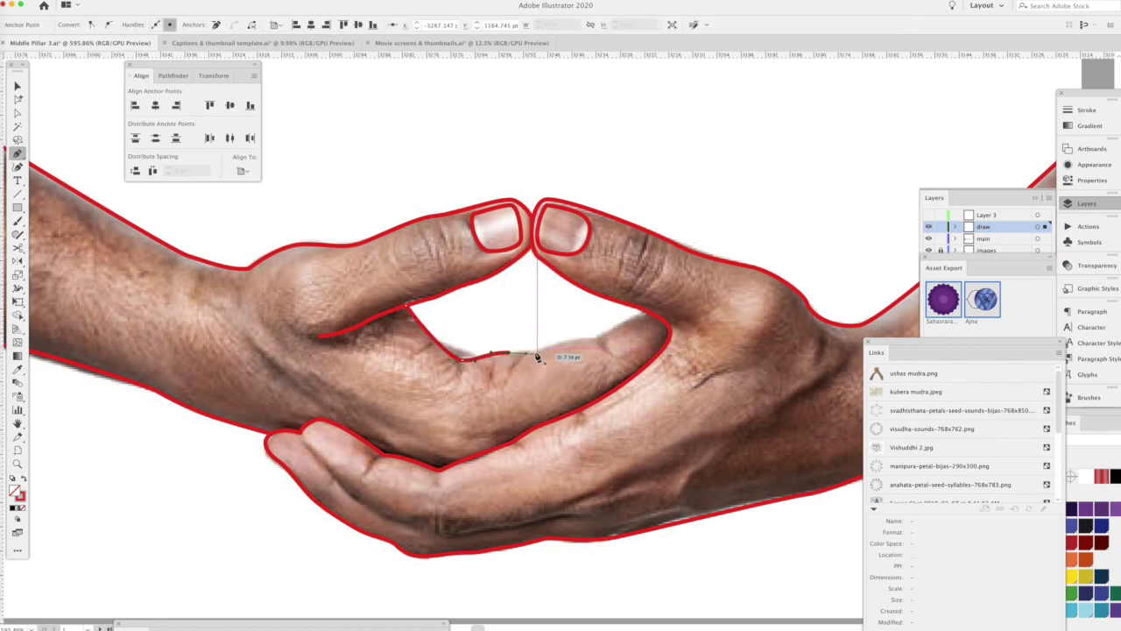
left_click(568, 340)
left_click(603, 335)
left_click(655, 314)
left_click(672, 319, "super")
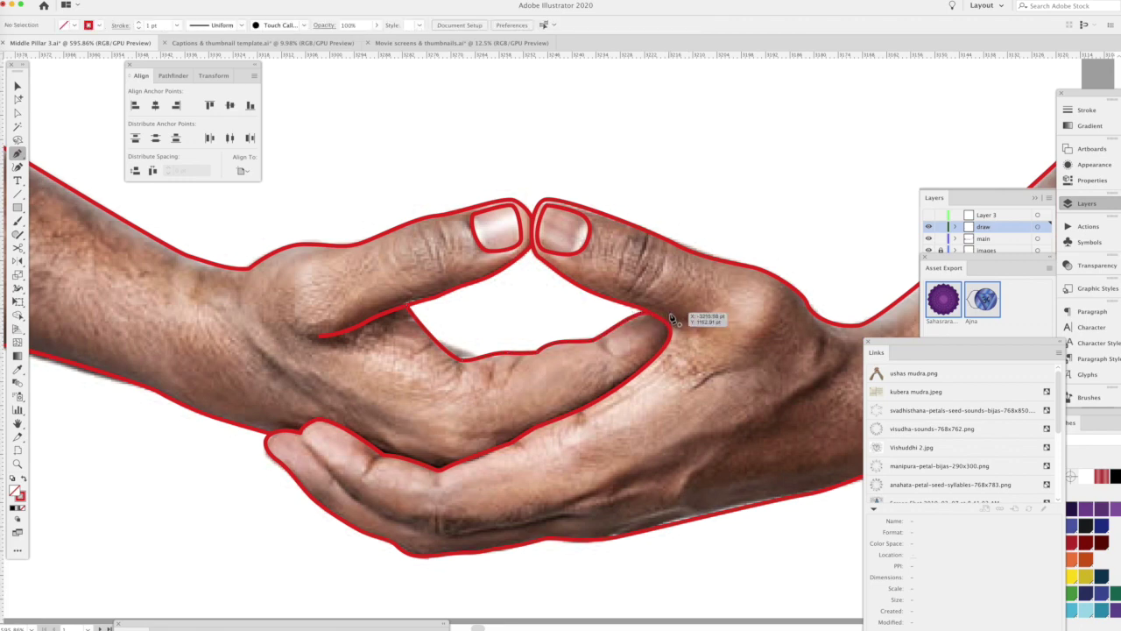
- Draw an open red line along the cupped lower hand's edge, then zoom out
left_click(301, 436)
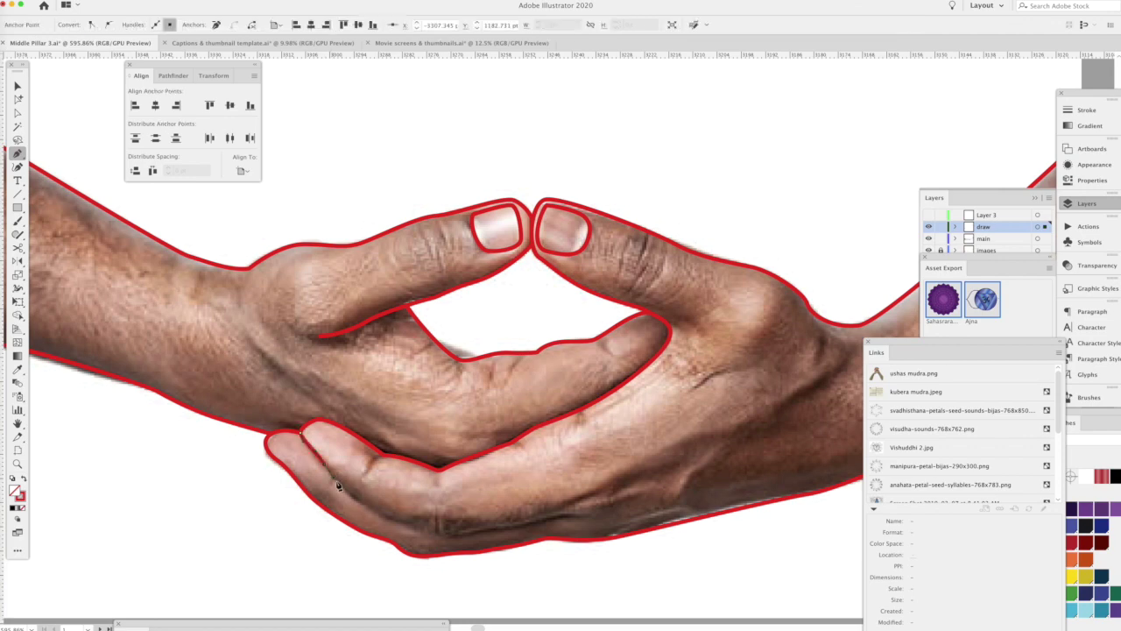
left_click(358, 507)
left_click(443, 538)
left_click(568, 518)
key("Escape")
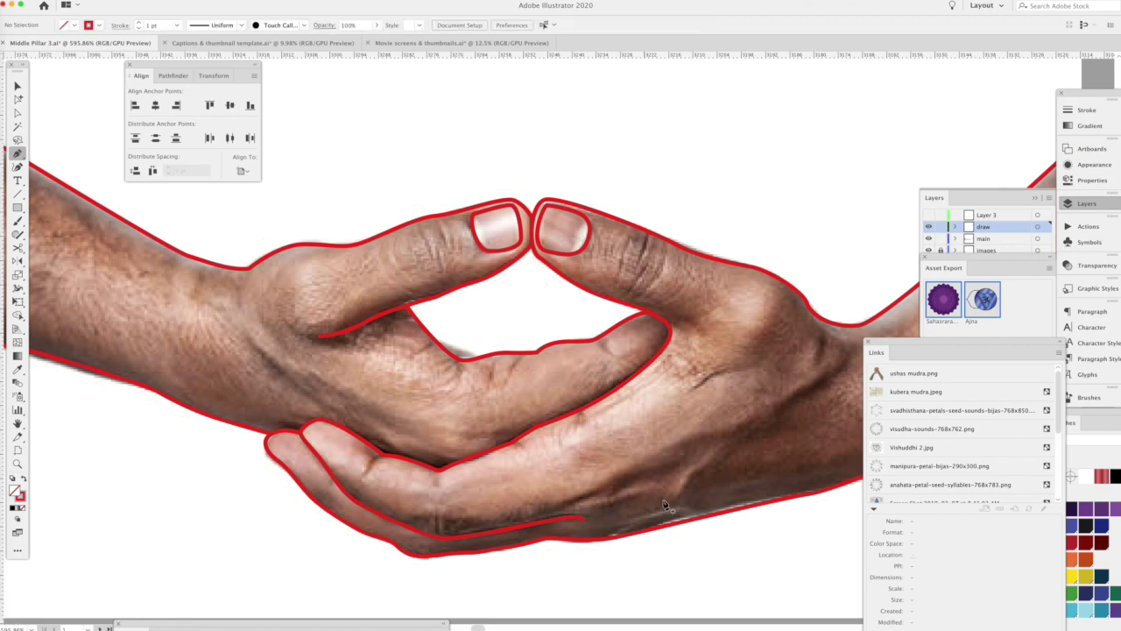
scroll(664, 506, "right", 10)
scroll(613, 506, "left", 8)
scroll(607, 505, "left", 5)
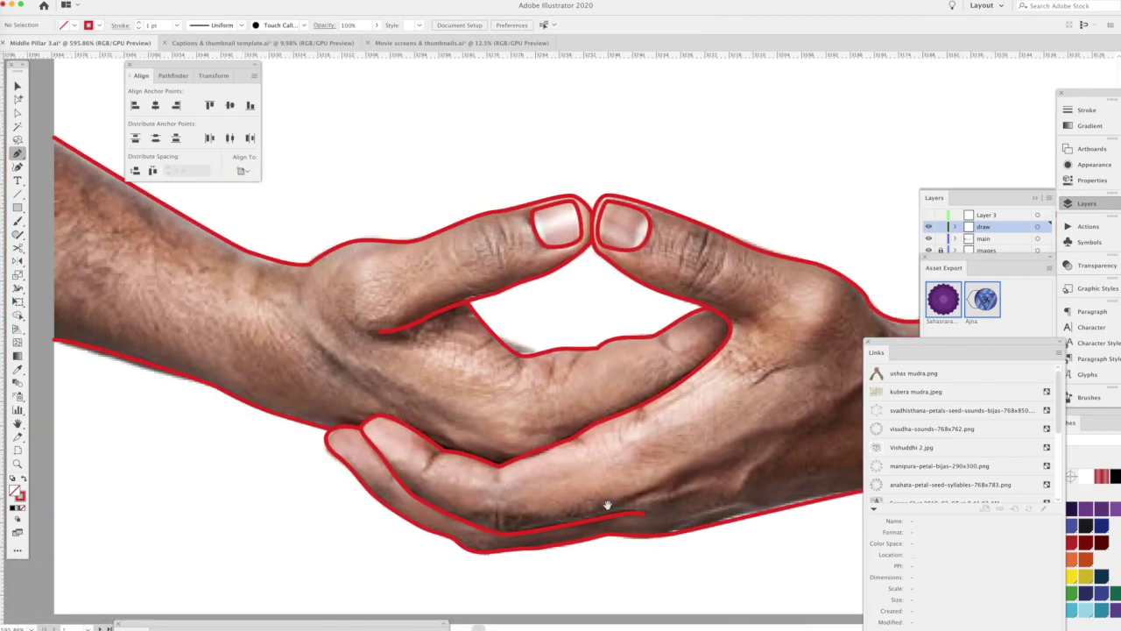
scroll(608, 506, "left", 5)
key("ctrl+minus")
key("ctrl+minus")
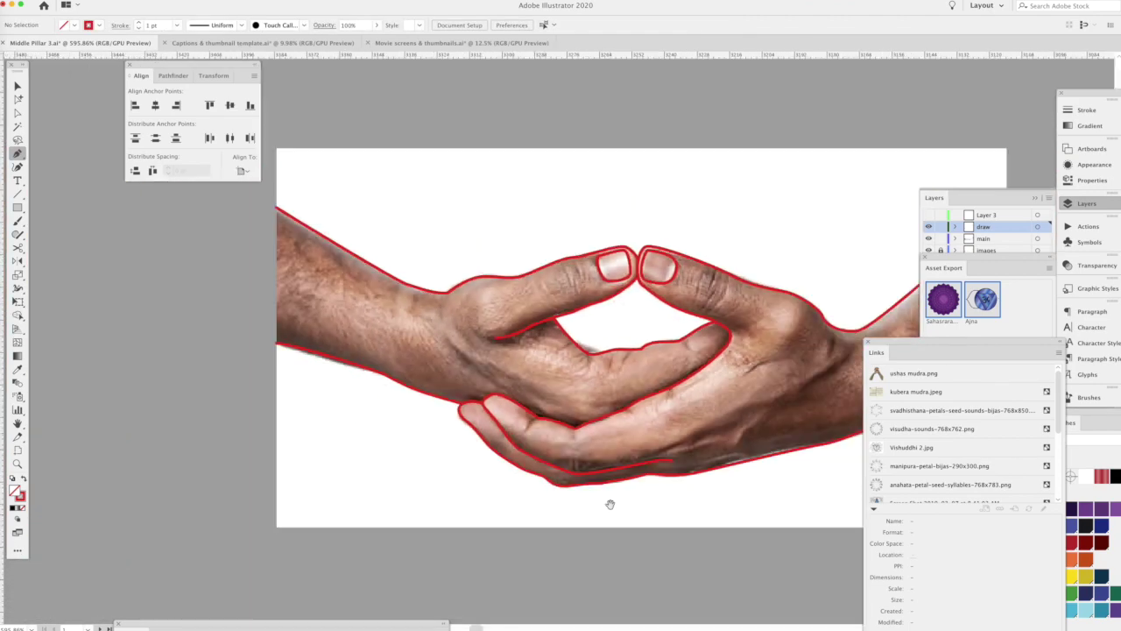
- Select all the traced hand outlines and group them
key("ctrl+minus")
key("ctrl+minus")
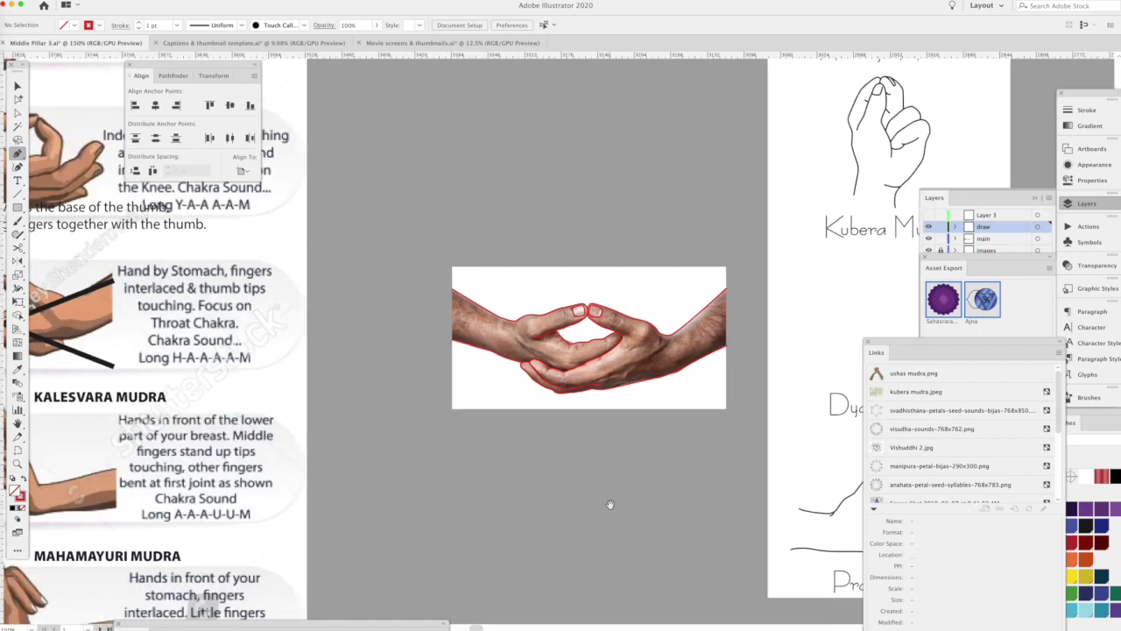
scroll(422, 466, "right", 5)
key("v")
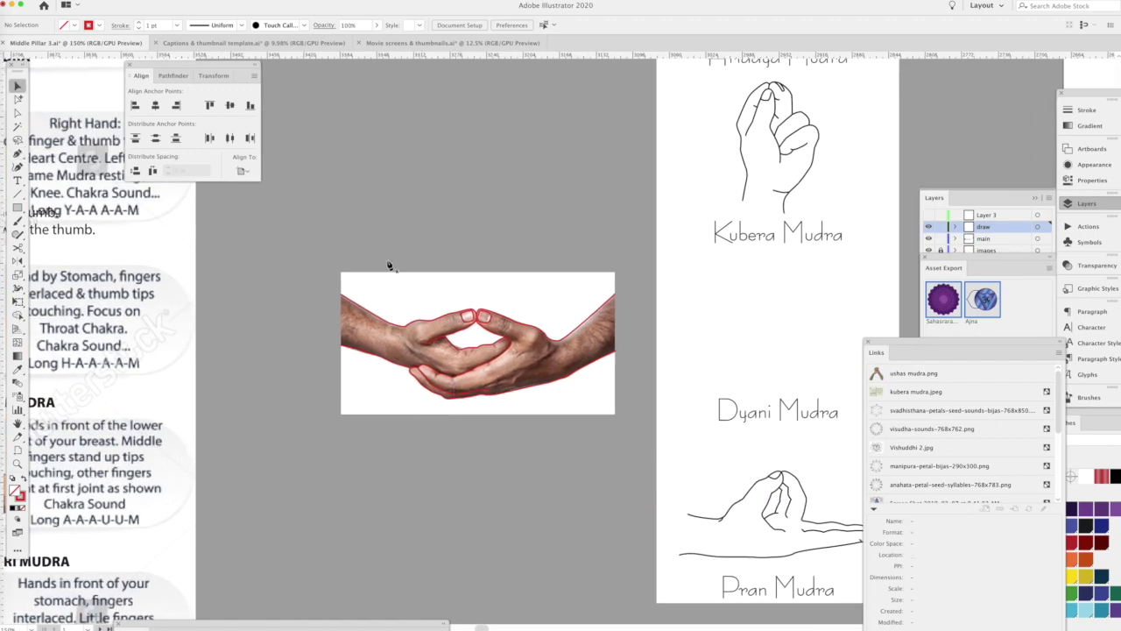
key("ctrl+a")
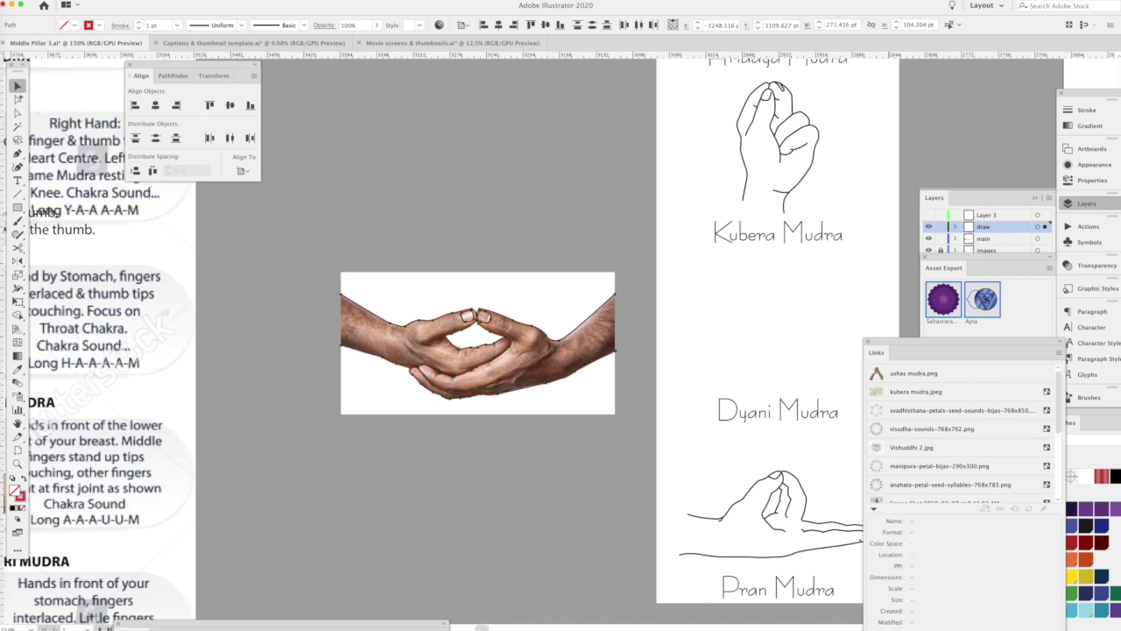
key("ctrl+g")
- Make the grouped tracing's stroke black and move it above the Dyani Mudra label
left_click(1112, 497)
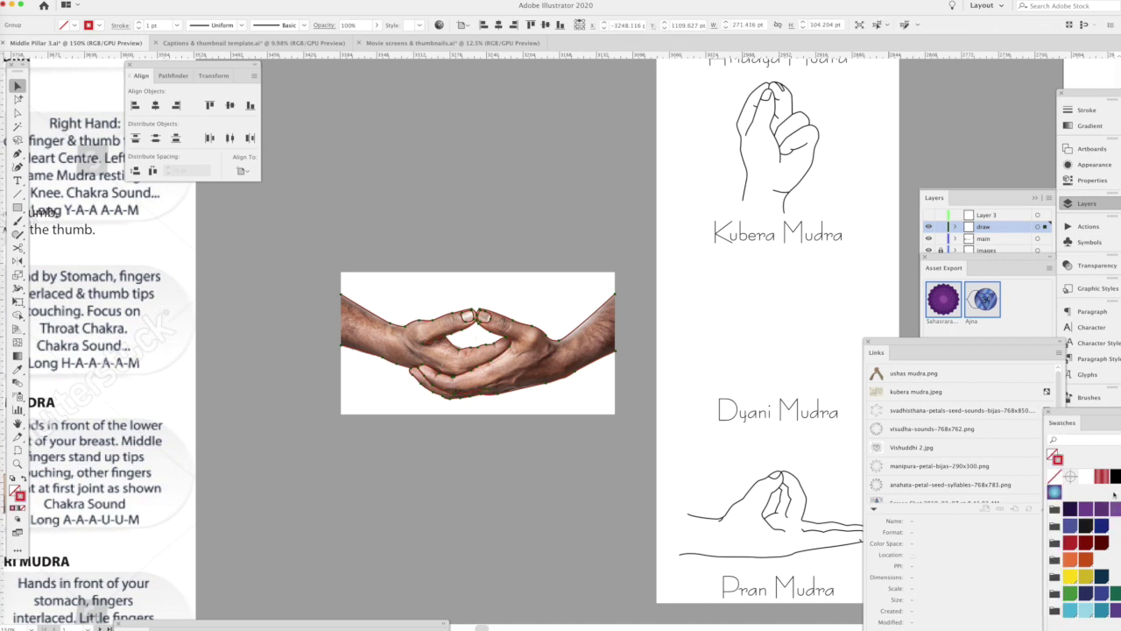
left_click(1115, 476)
left_click(478, 444)
scroll(438, 429, "right", 5)
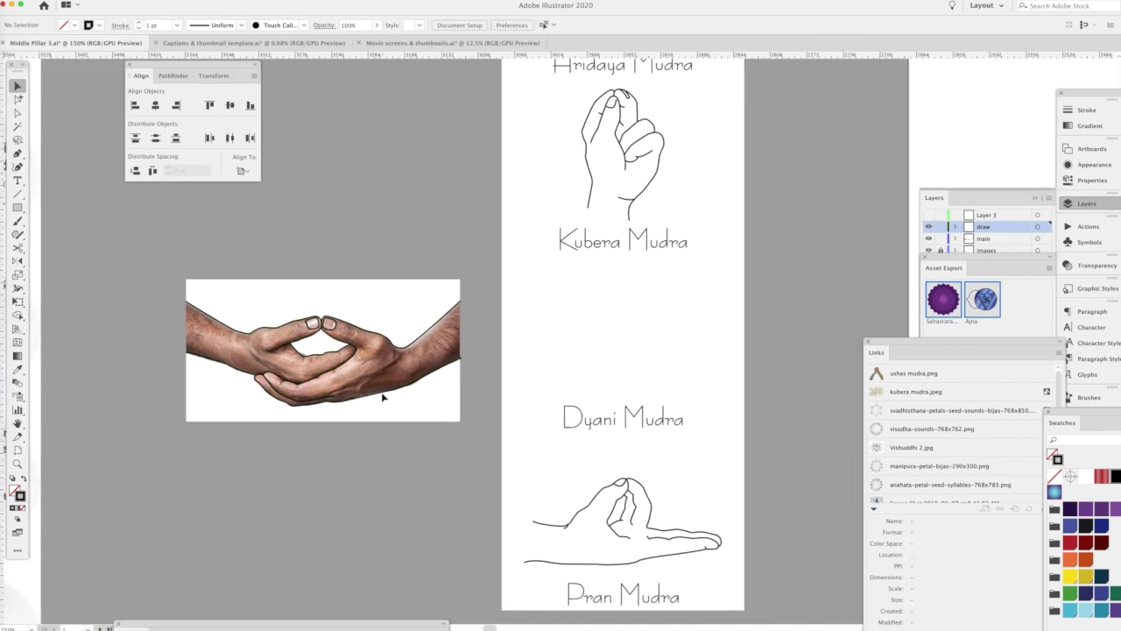
left_click_drag(383, 399, 711, 396)
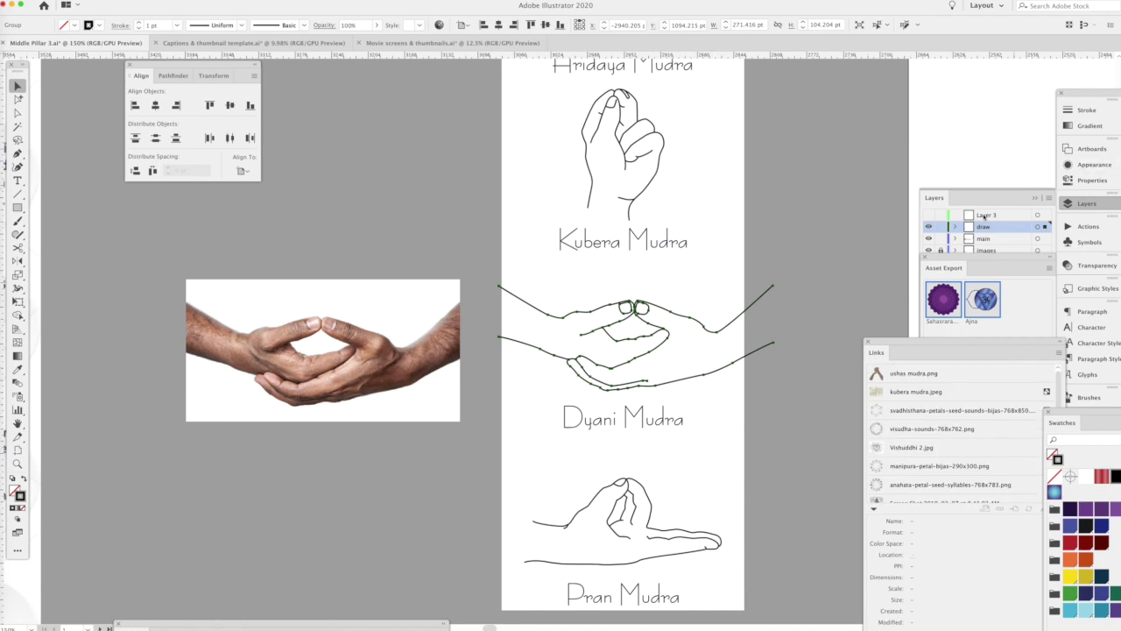
- Run the Unlock All action from the Actions panel
left_click(1086, 226)
left_click(864, 250)
left_click(762, 221)
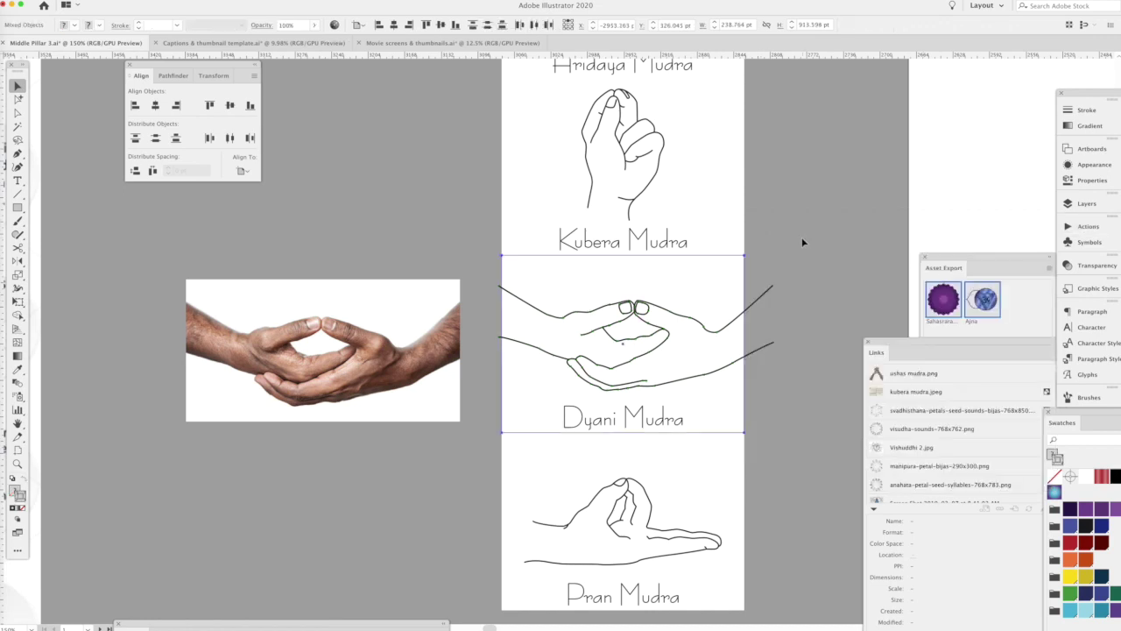
- Horizontally centre the hand drawing on its Dyani Mudra frame
left_click(705, 385)
left_click_drag(705, 386, 469, 334)
left_click(155, 105)
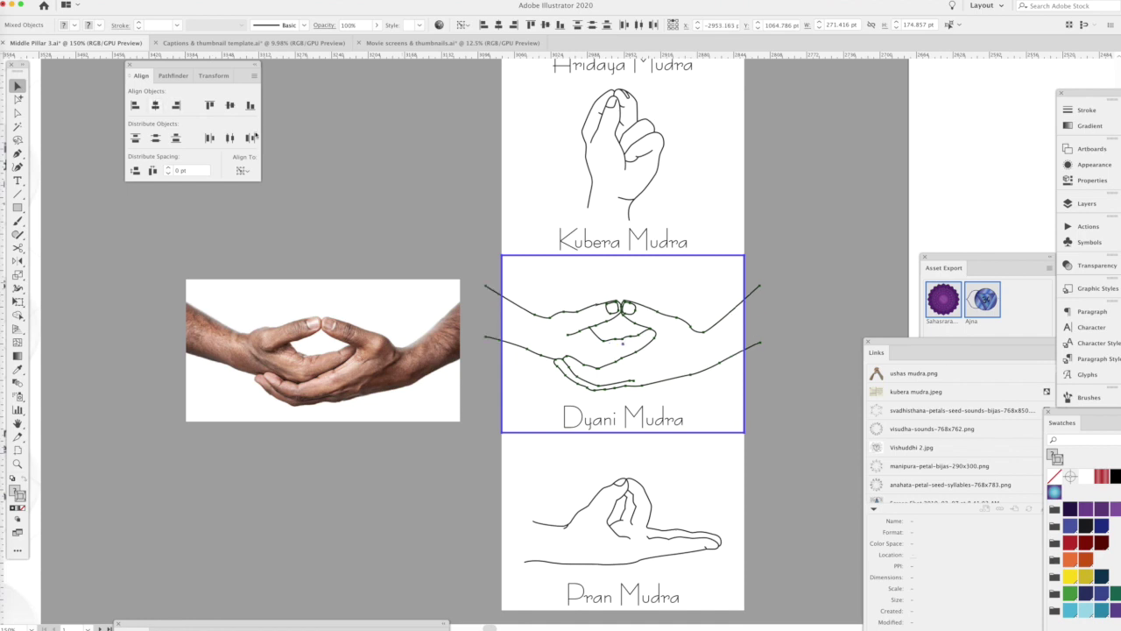
left_click(804, 288)
left_click(711, 372)
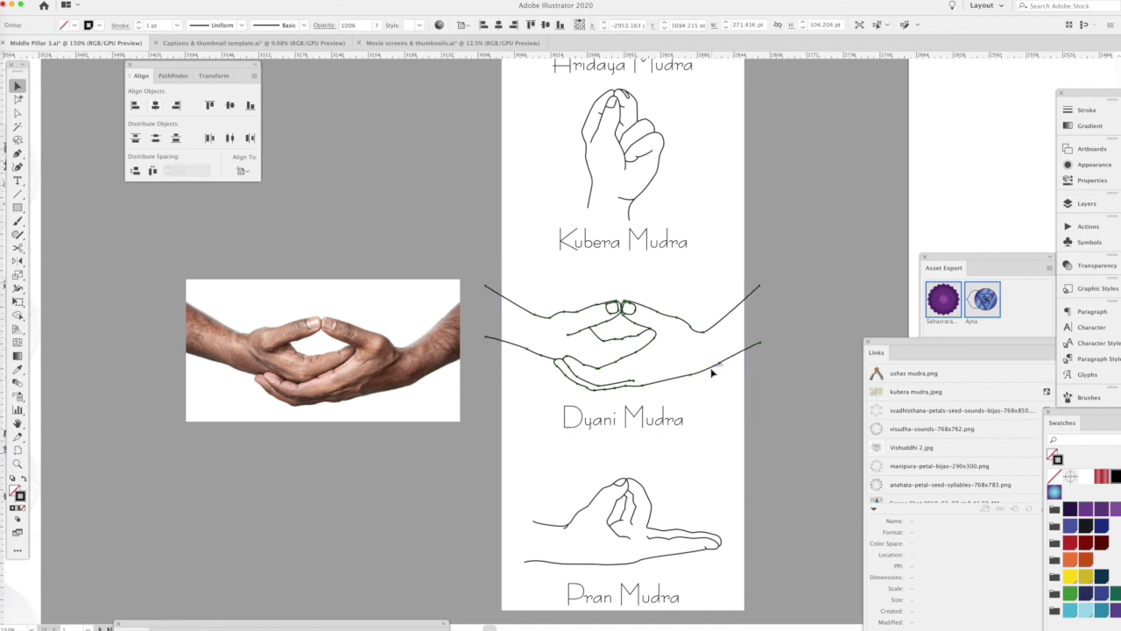
left_click(797, 333)
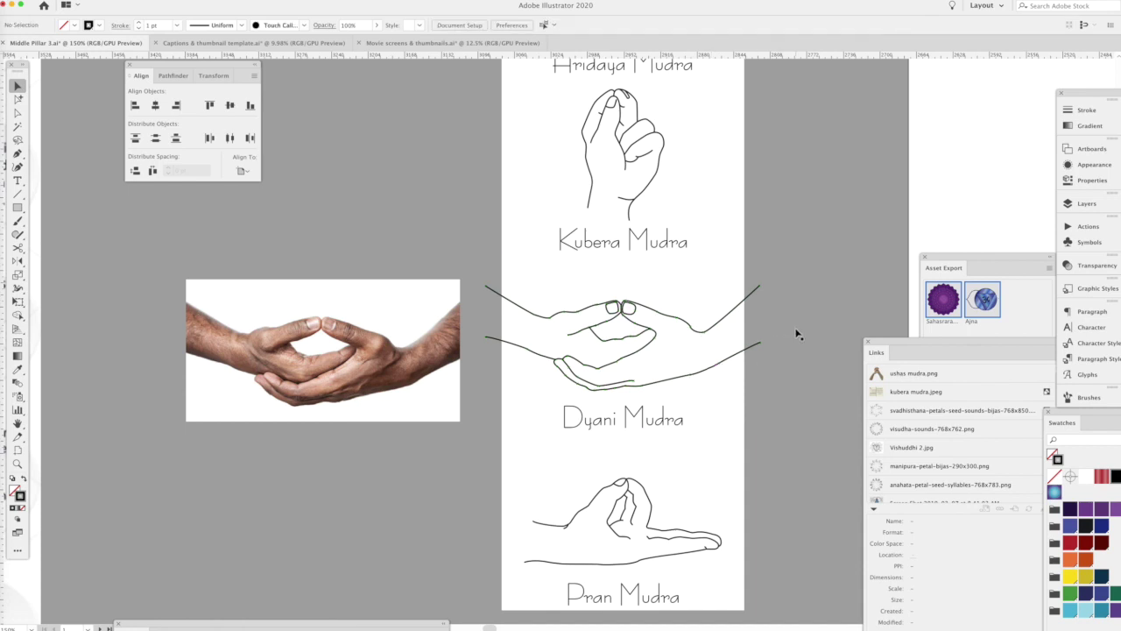
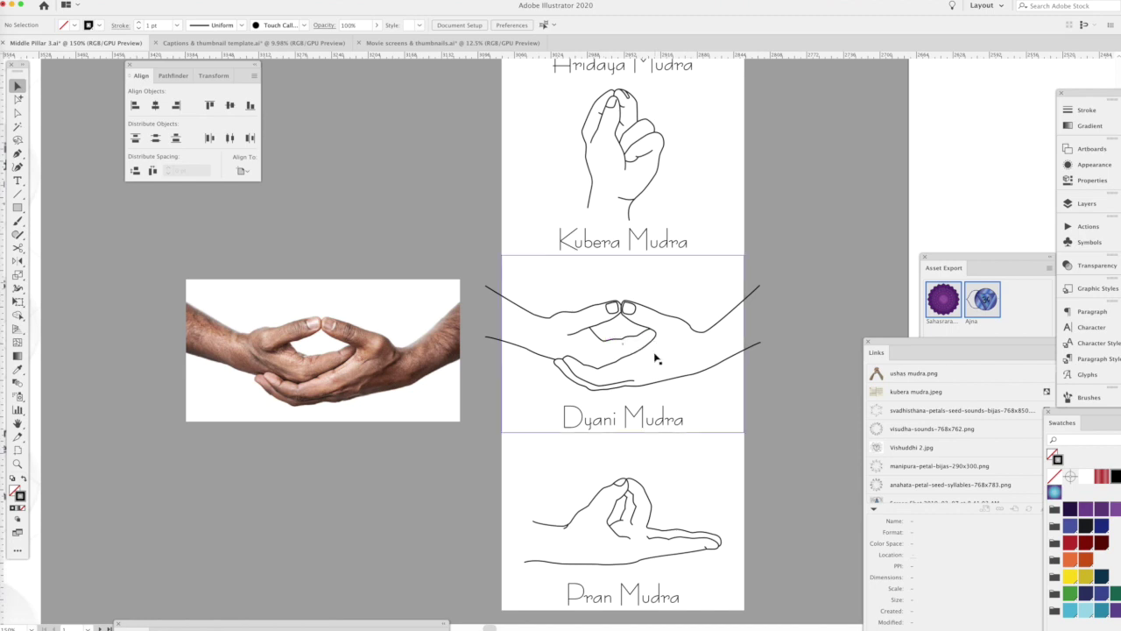
- Select the Dyani Mudra line drawing and zoom in closely on its lower palm
left_click_drag(288, 361, 309, 388)
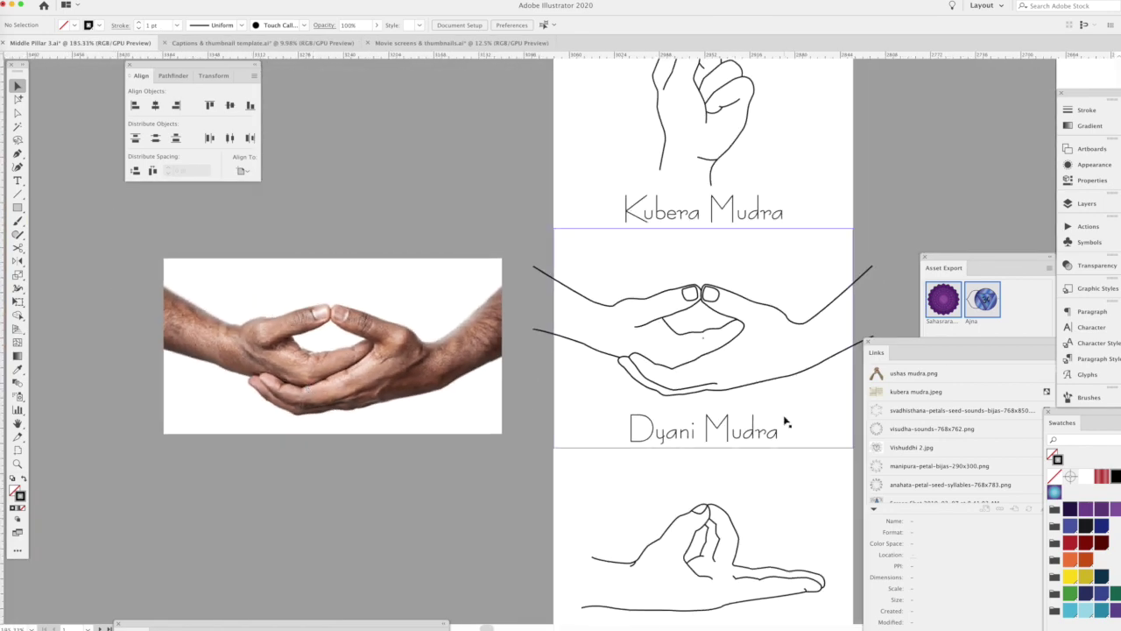
left_click(690, 398)
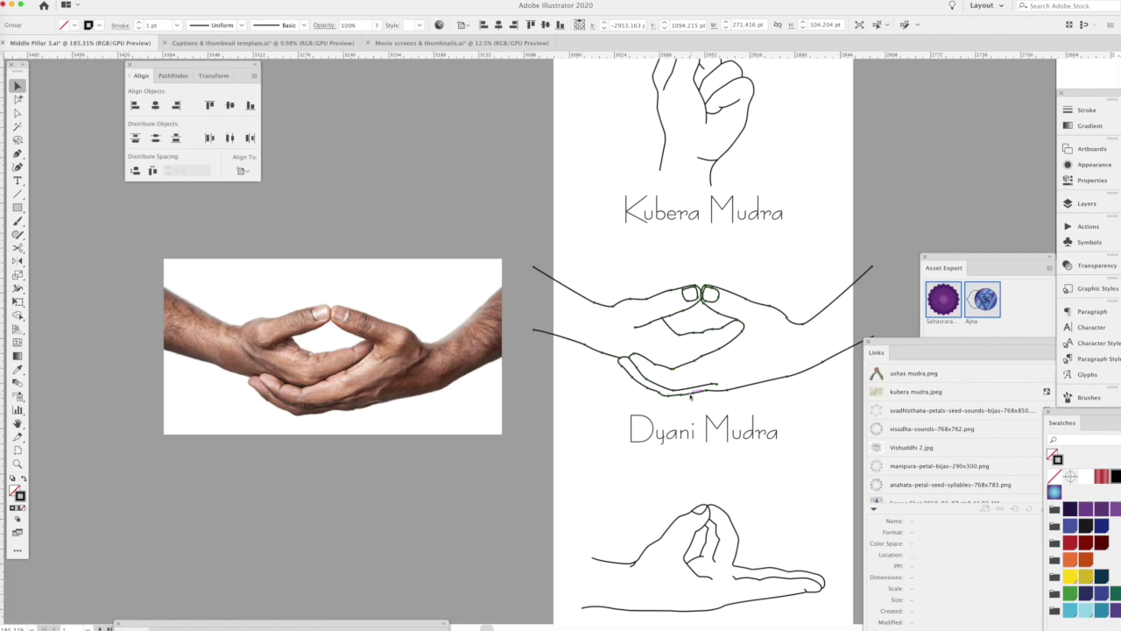
key("p")
scroll(696, 358, "up", 5)
left_click_drag(695, 360, 720, 360)
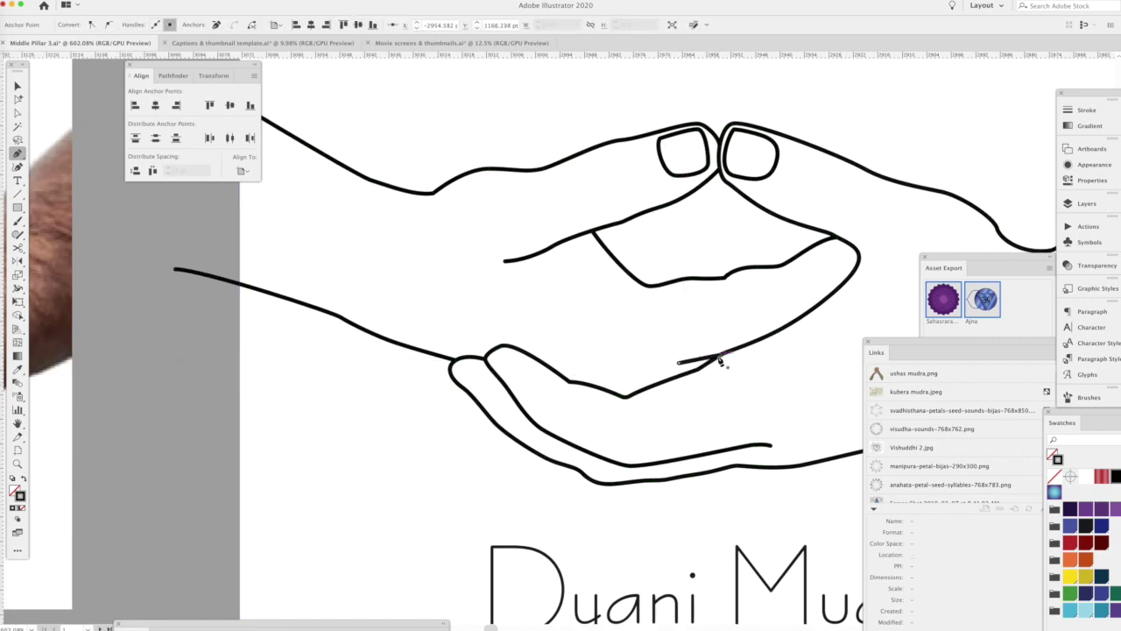
key("Escape")
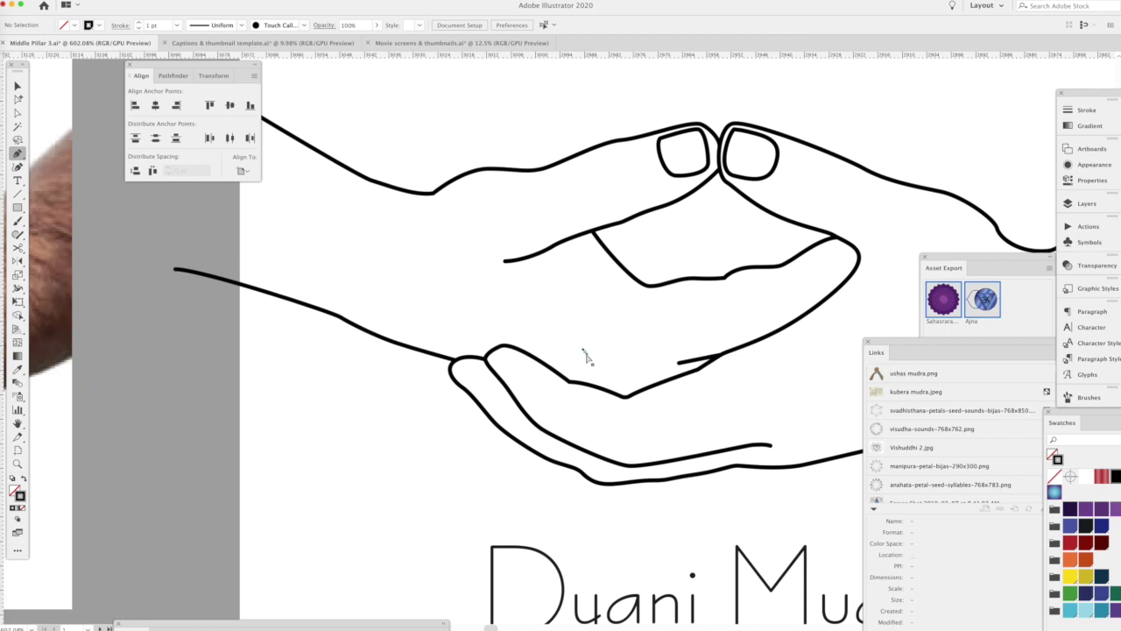
- Draw a longer curved crease across the lower palm from the short palm line's end, redoing the first attempt
left_click(585, 353)
left_click(679, 363)
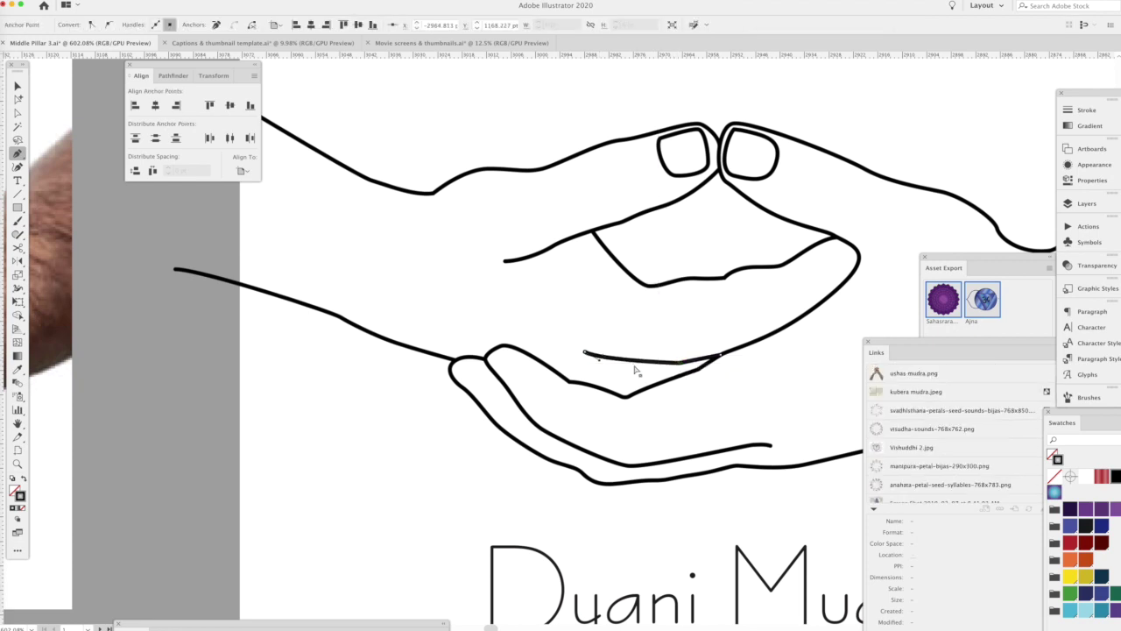
left_click_drag(603, 368, 619, 381)
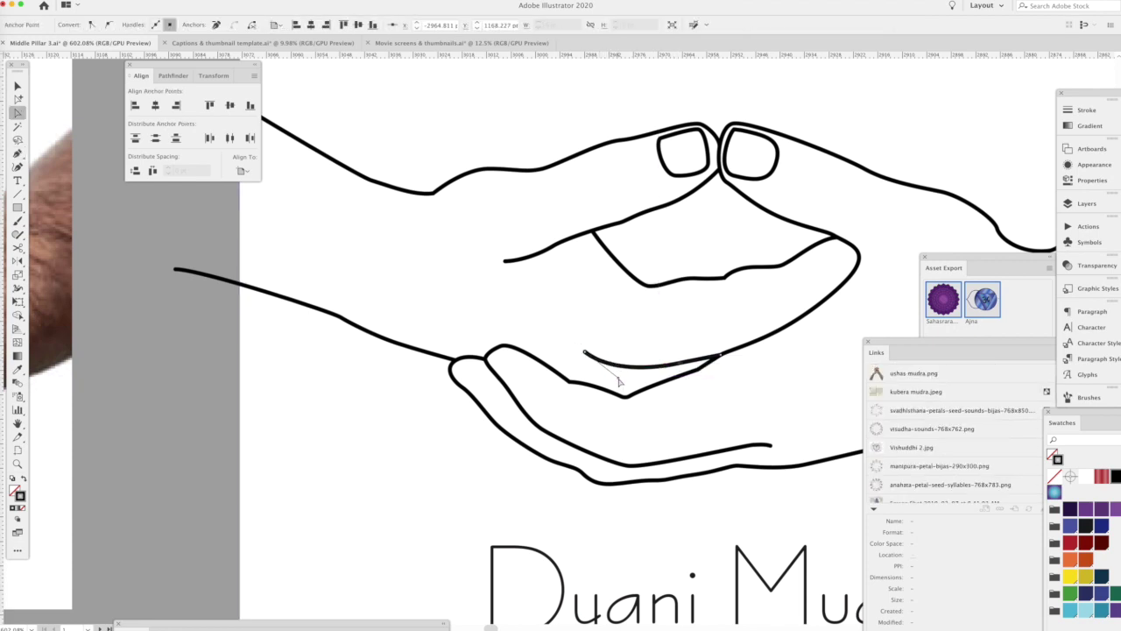
key("Delete")
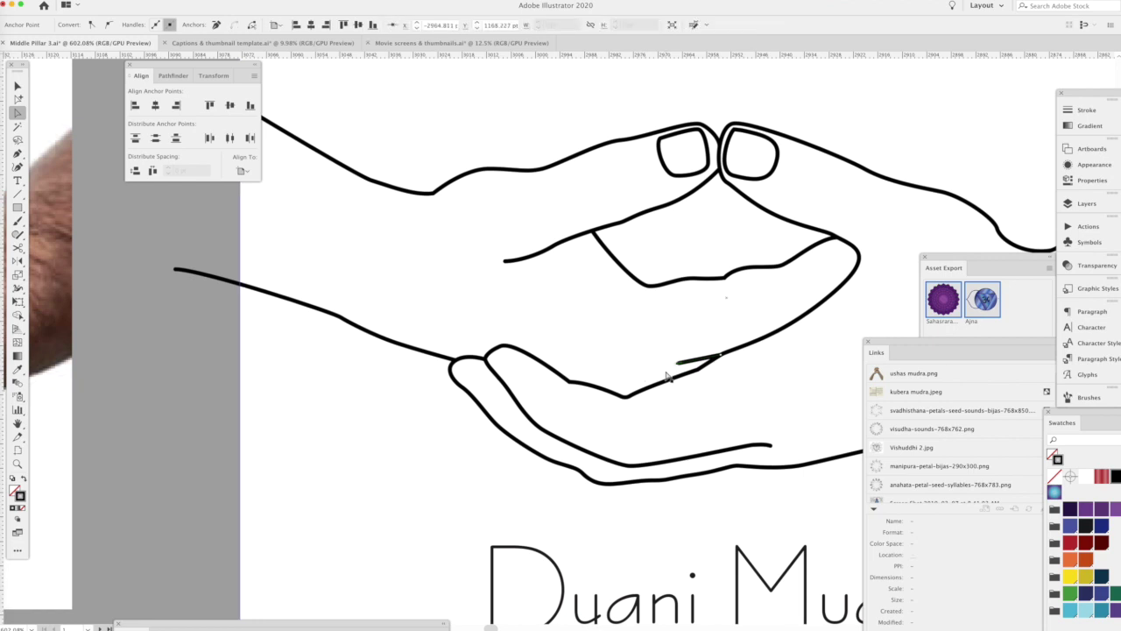
key("p")
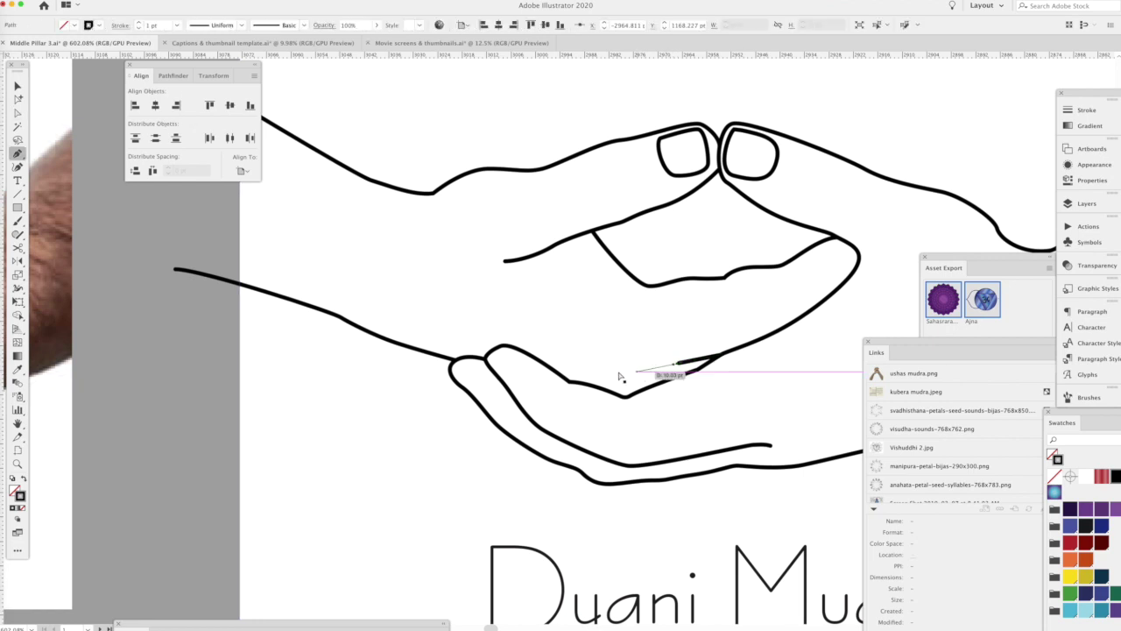
left_click_drag(615, 371, 551, 359)
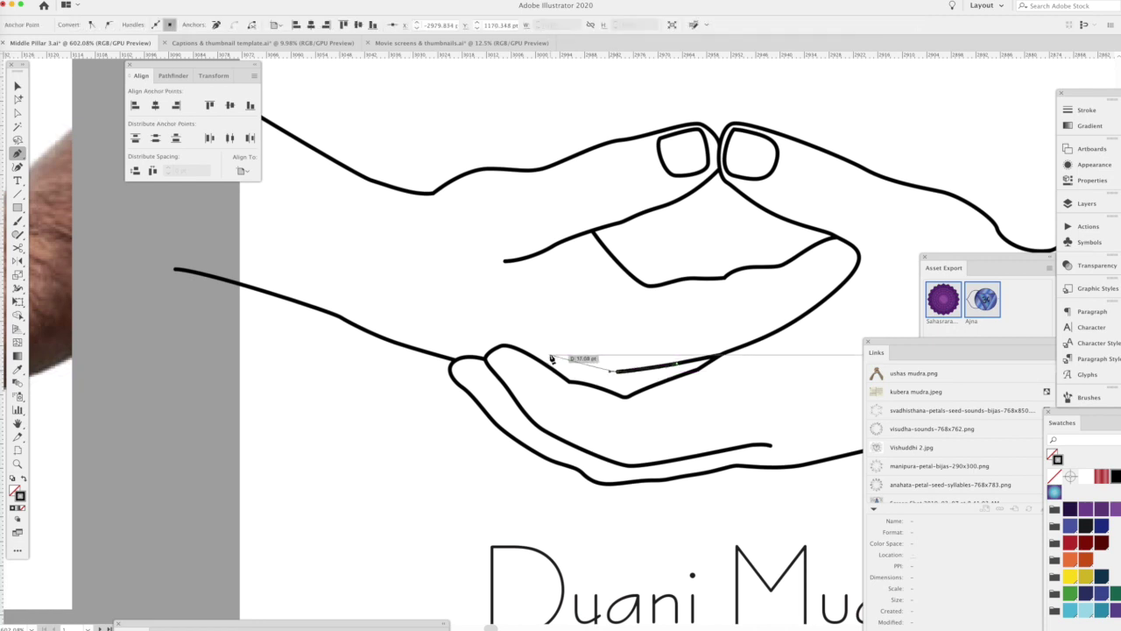
key("Escape")
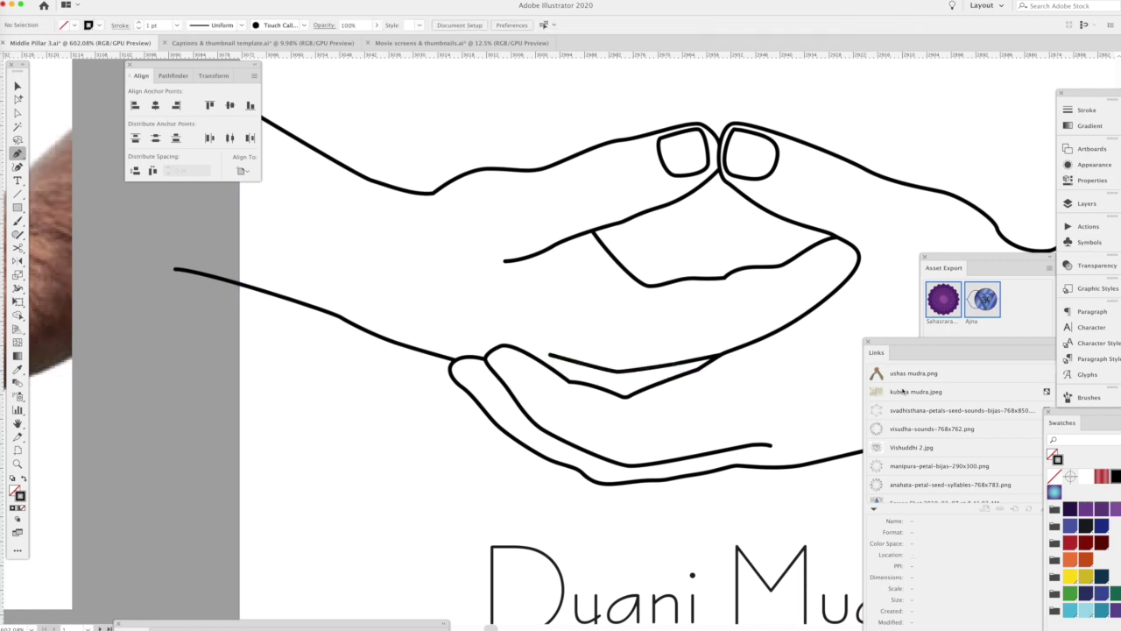
key("ctrl+minus")
key("ctrl+minus")
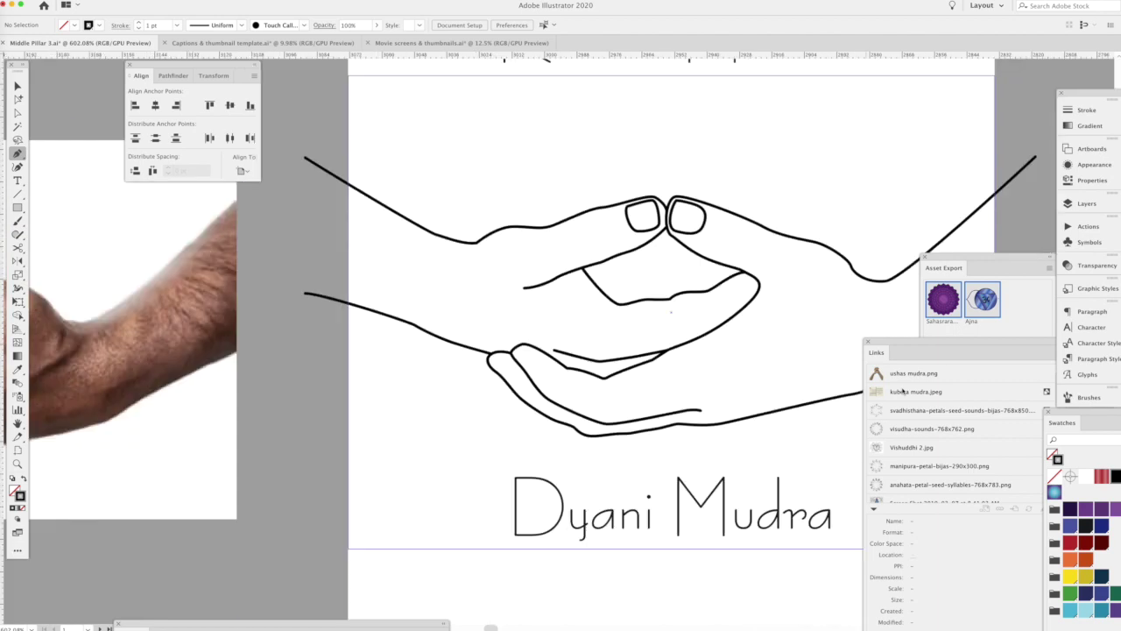
key("ctrl+minus")
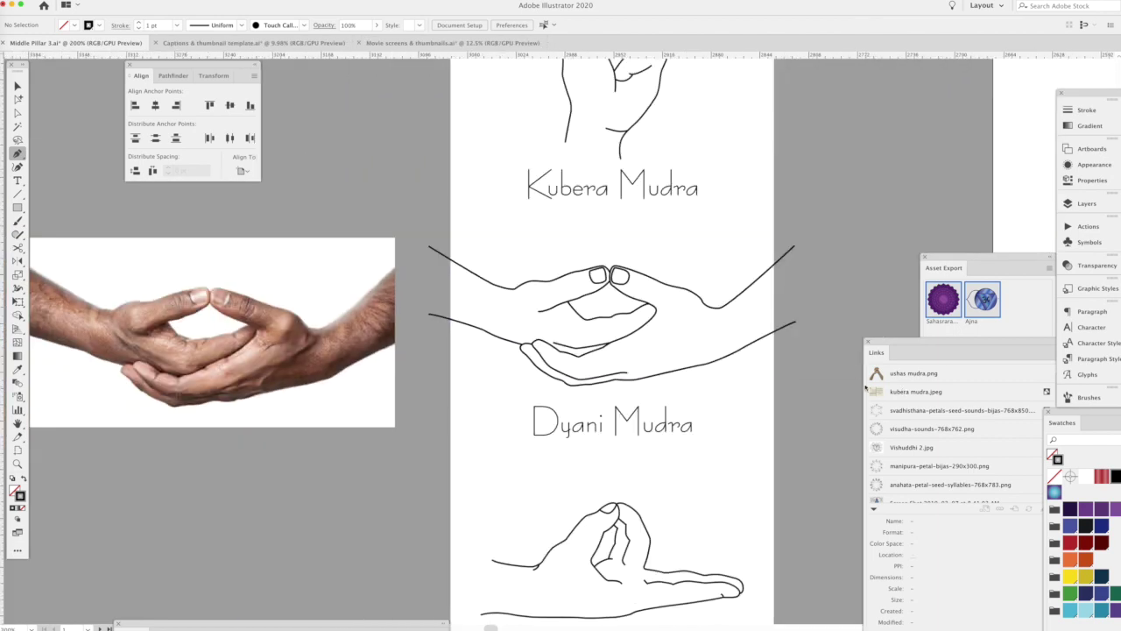
- Smooth the kink in the upper hand's inner palm curve by dragging its handle
left_click_drag(601, 317, 692, 333)
key("a")
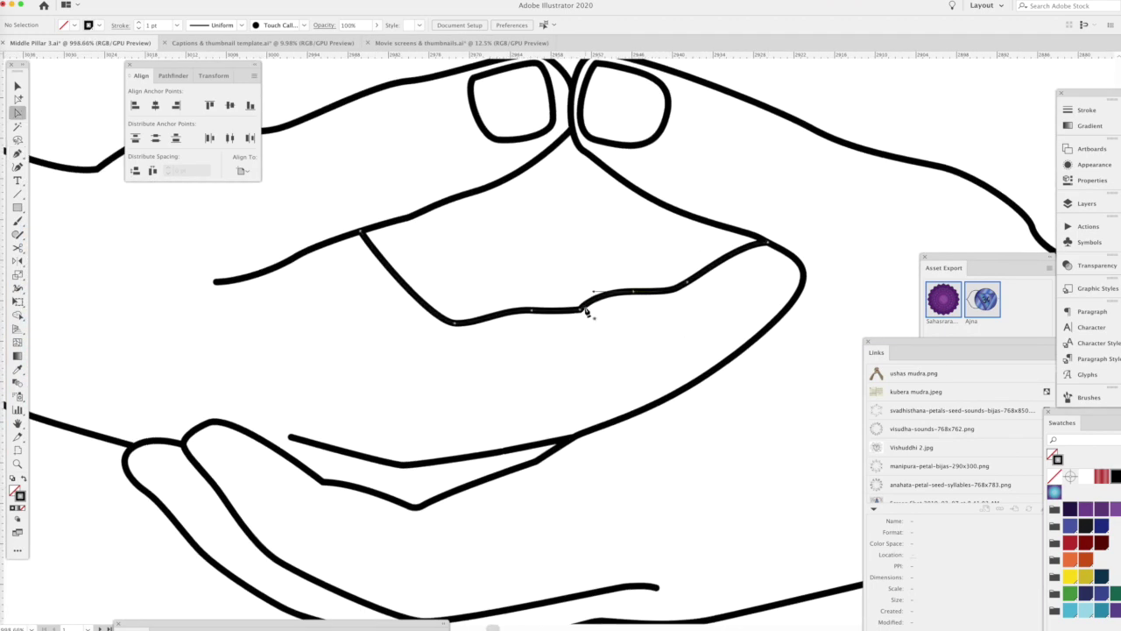
left_click(588, 310)
left_click(629, 296)
key("p")
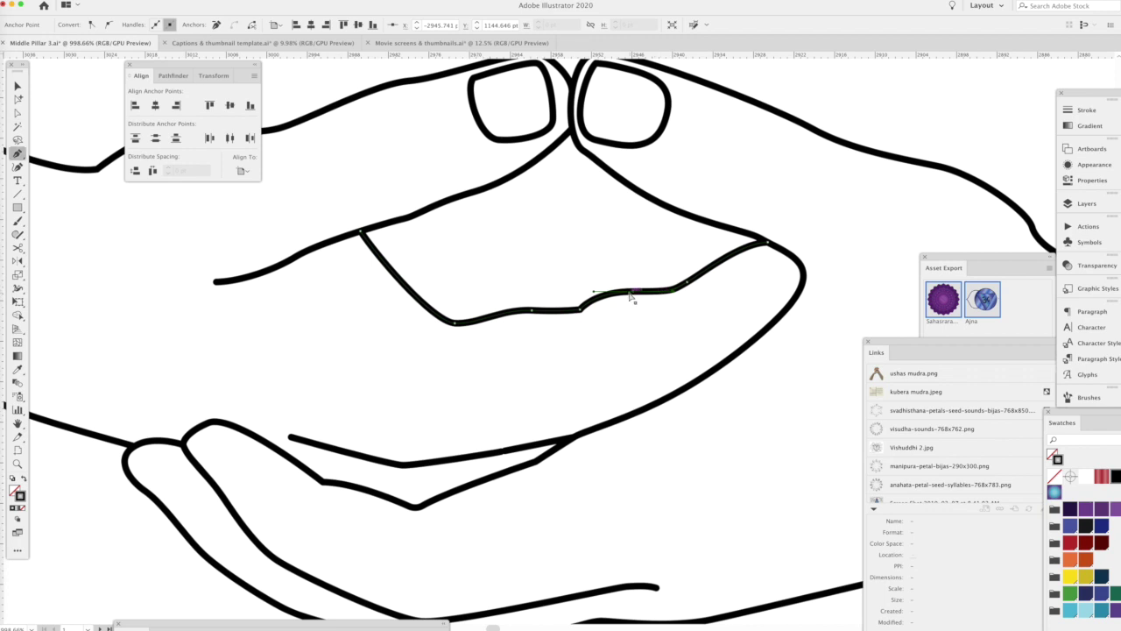
left_click_drag(633, 296, 628, 291)
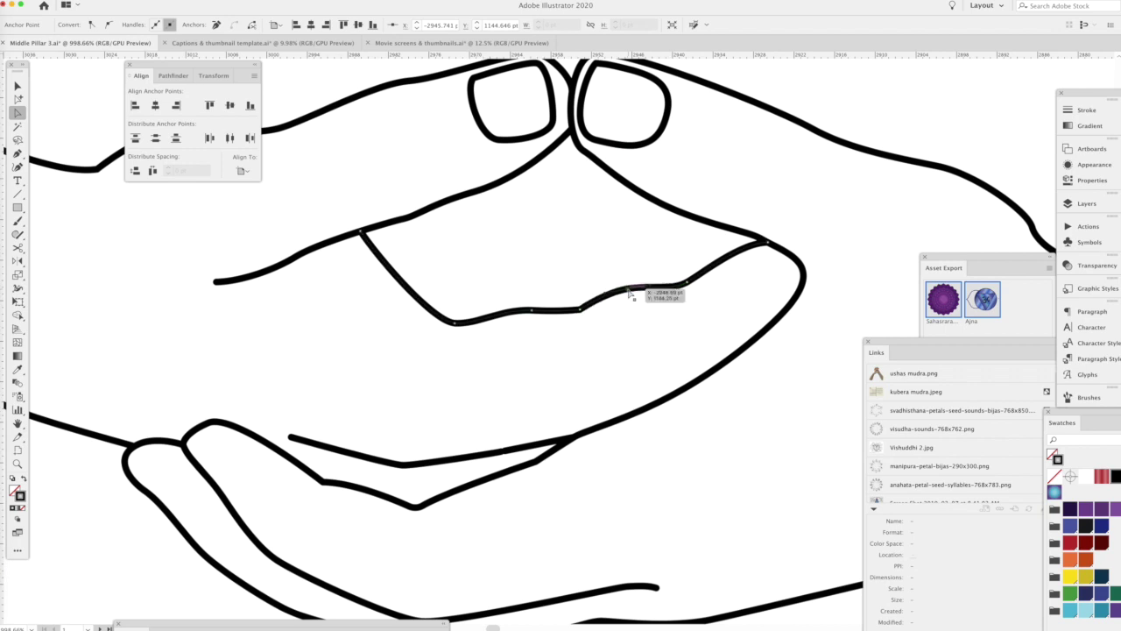
left_click(589, 323)
- Move the inner curve's end anchor into place and fit the whole poster in view
key("p")
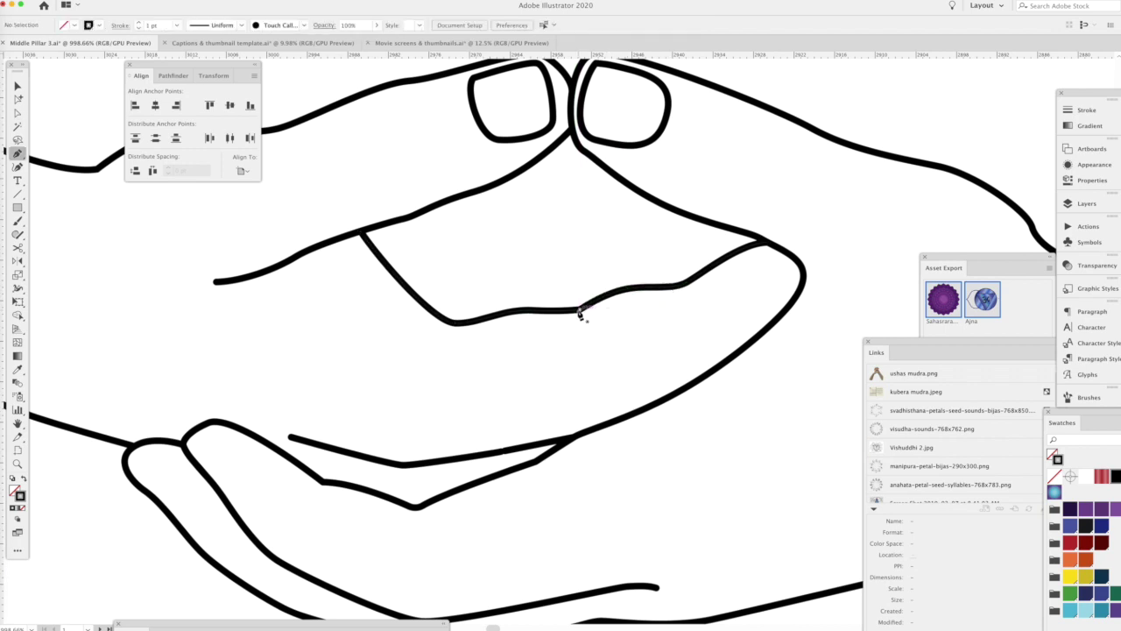
left_click(581, 314)
key("Escape")
key("ctrl")
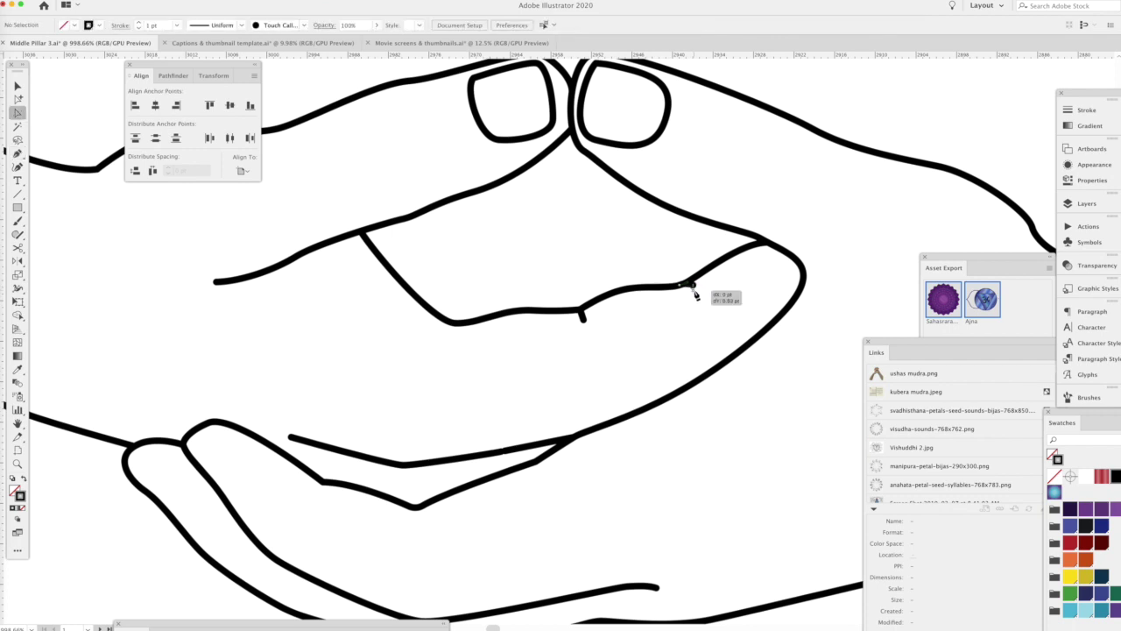
left_click_drag(582, 324, 577, 326)
left_click(583, 343)
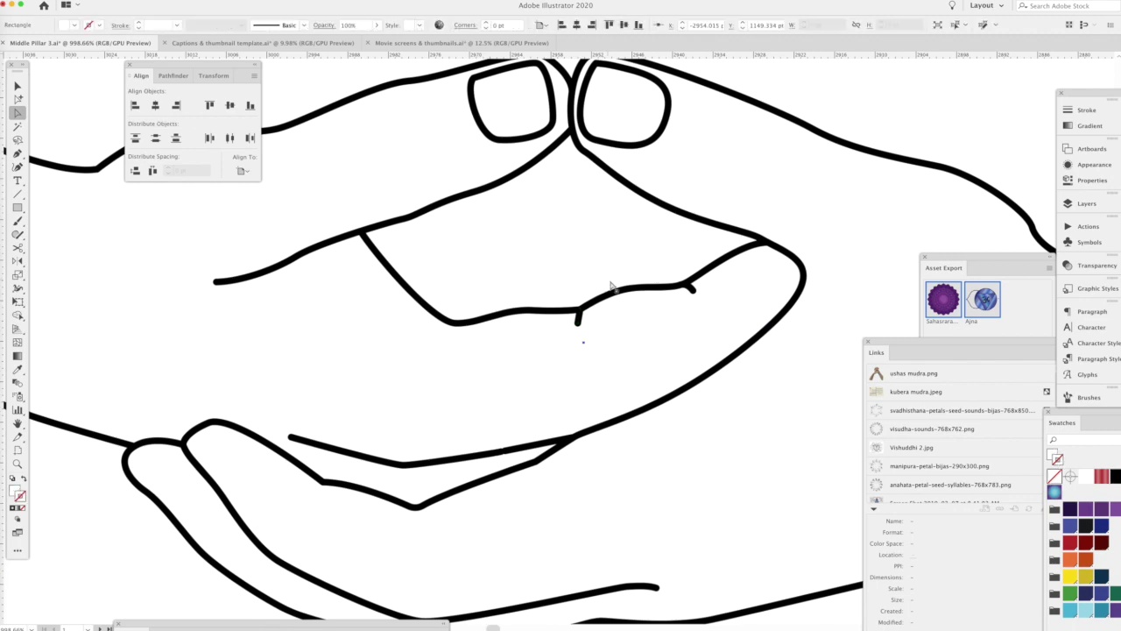
key("ctrl+0")
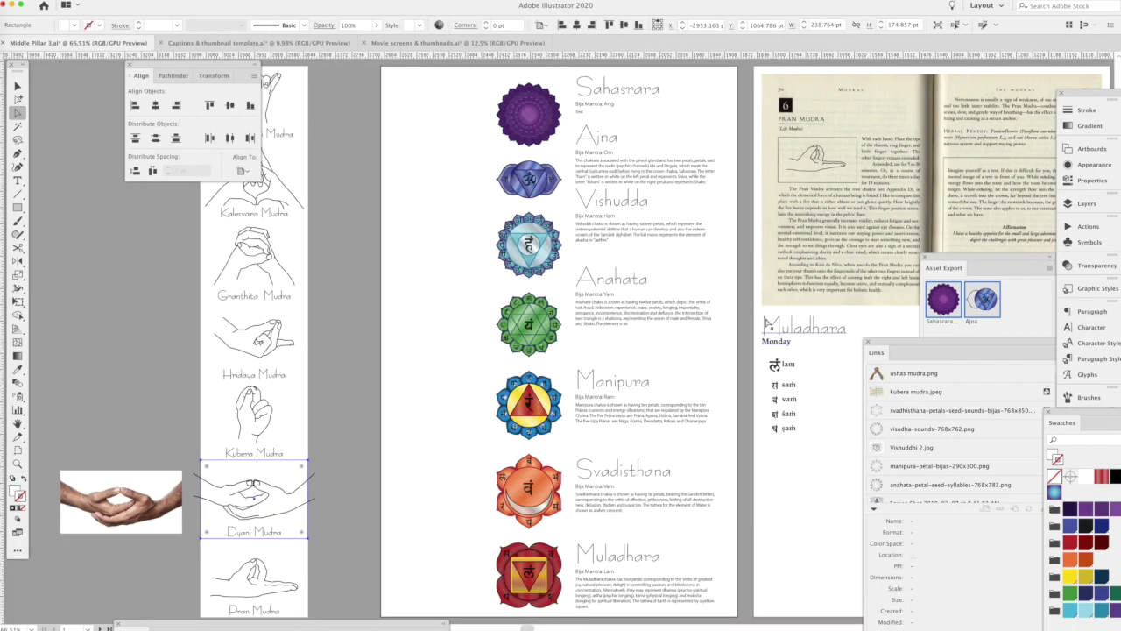
- Zoom to the Dyani Mudra figure and nudge an inner palm-line anchor about 5 pt toward the fingertips
left_click_drag(309, 441, 418, 420)
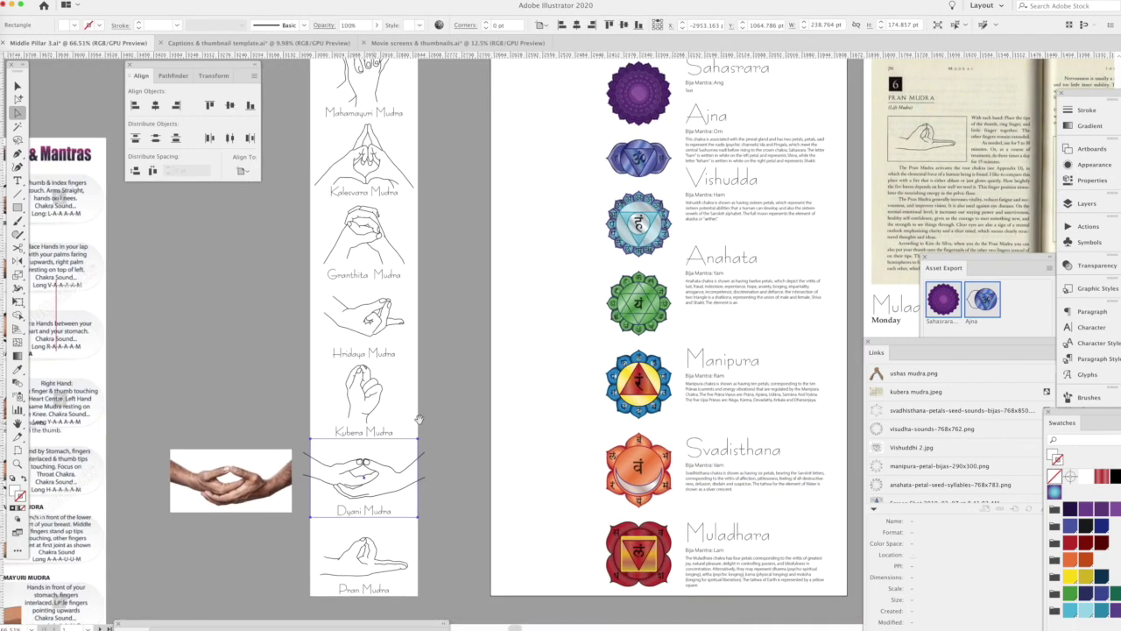
scroll(419, 420, "left", 2)
scroll(410, 474, "up", 5)
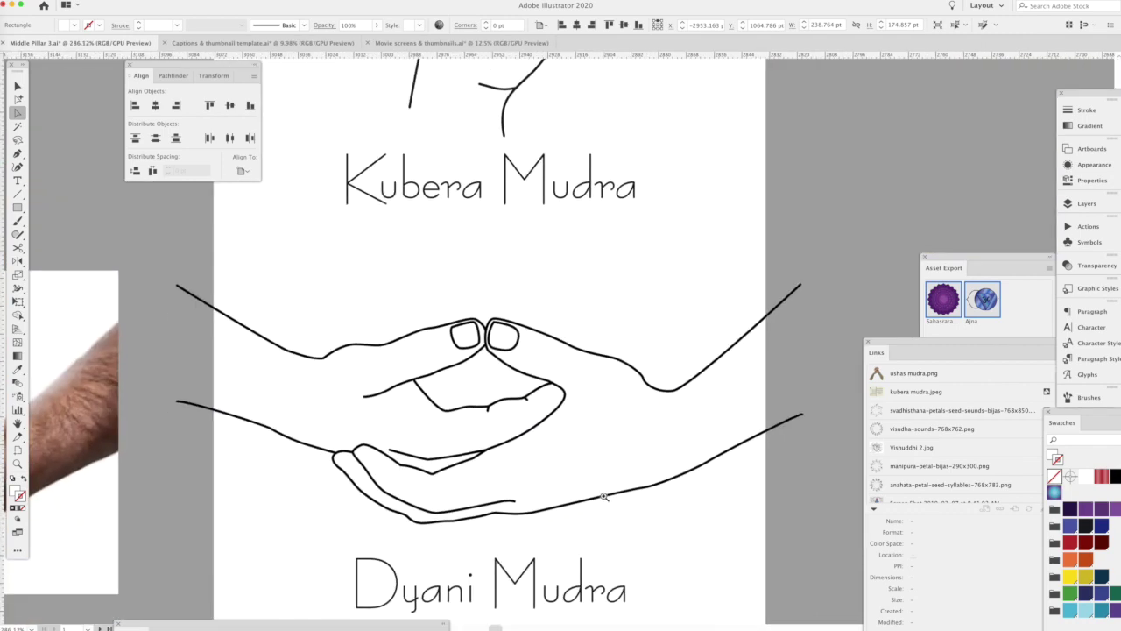
mouse_move(410, 474)
left_mouse_down()
mouse_move(809, 447)
mouse_move(601, 431)
left_mouse_up()
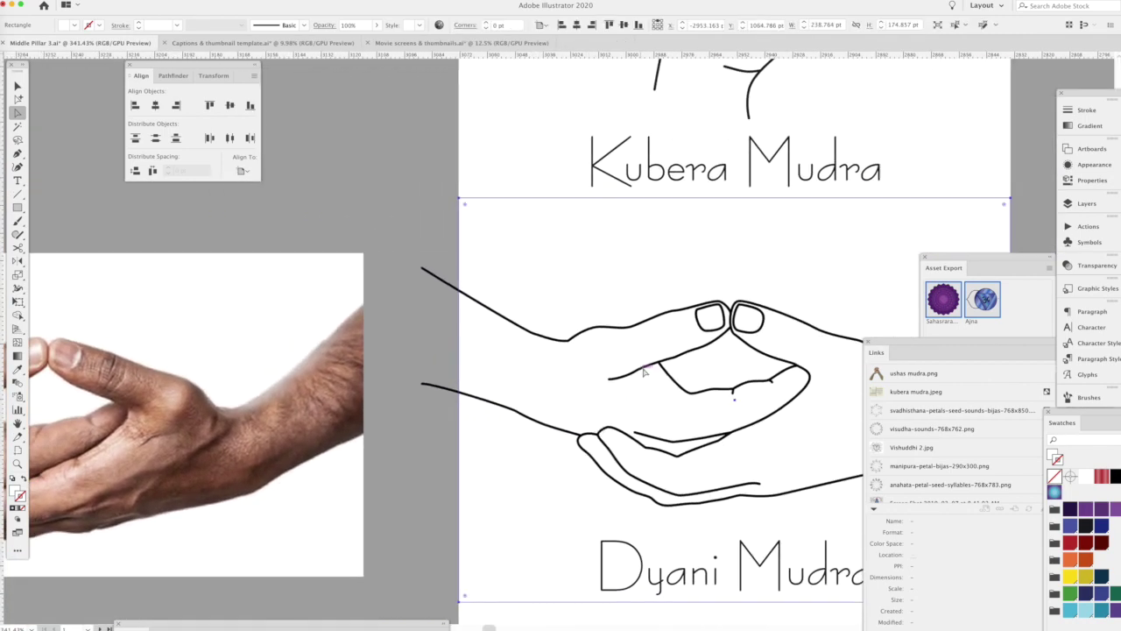
left_click(673, 360)
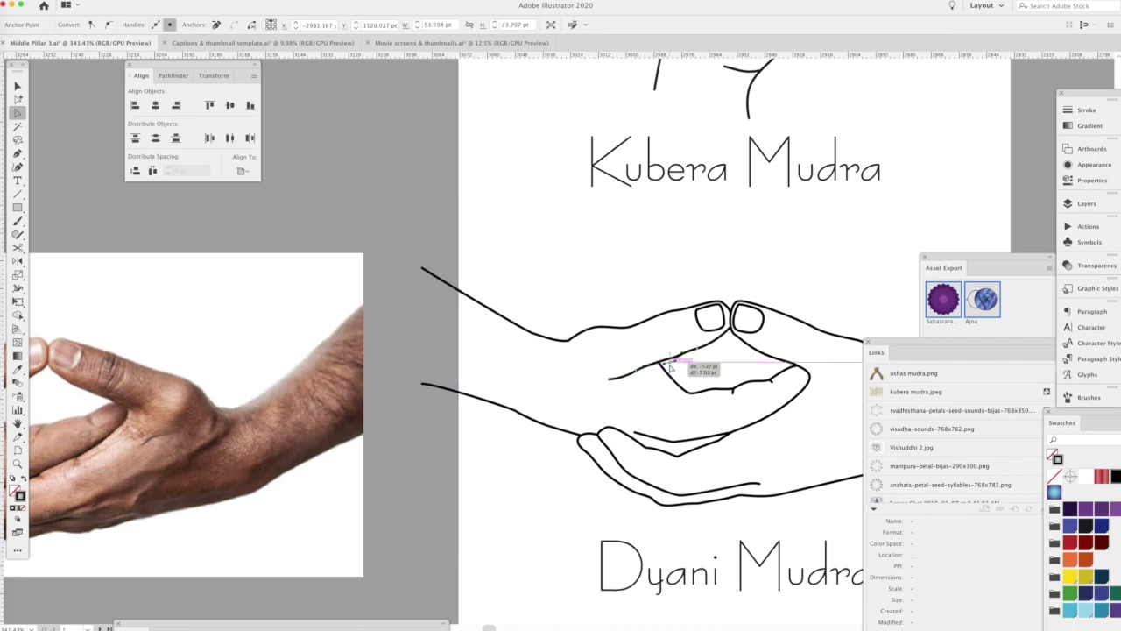
left_click_drag(697, 349, 638, 376)
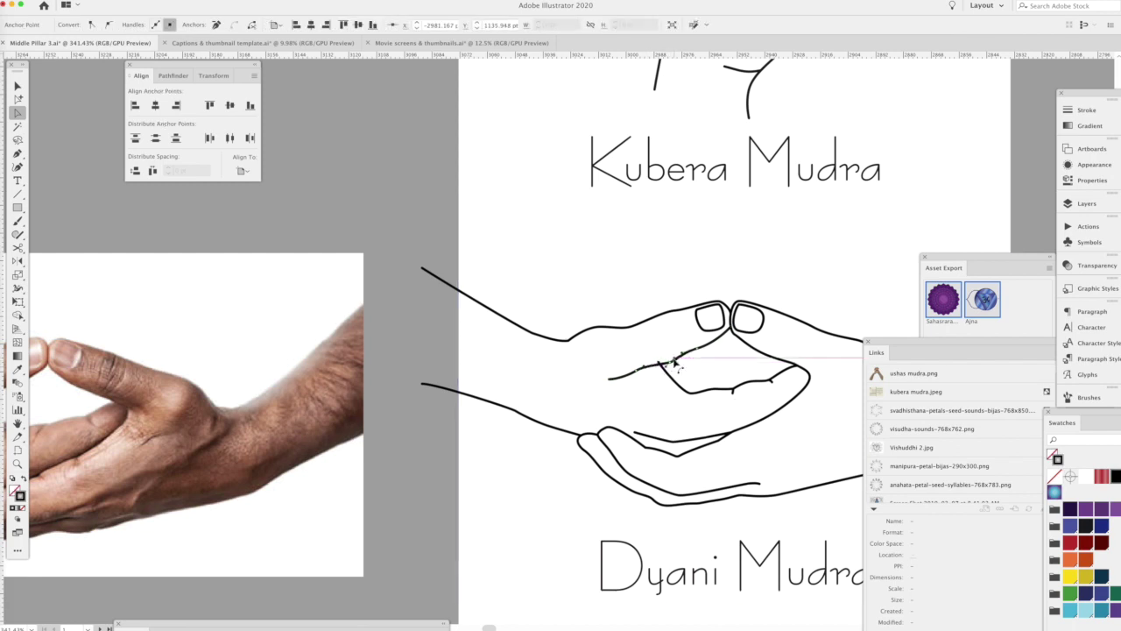
mouse_move(681, 363)
left_mouse_down()
mouse_move(670, 368)
mouse_move(692, 372)
left_mouse_up()
left_click(692, 373)
scroll(649, 378, "right", 3)
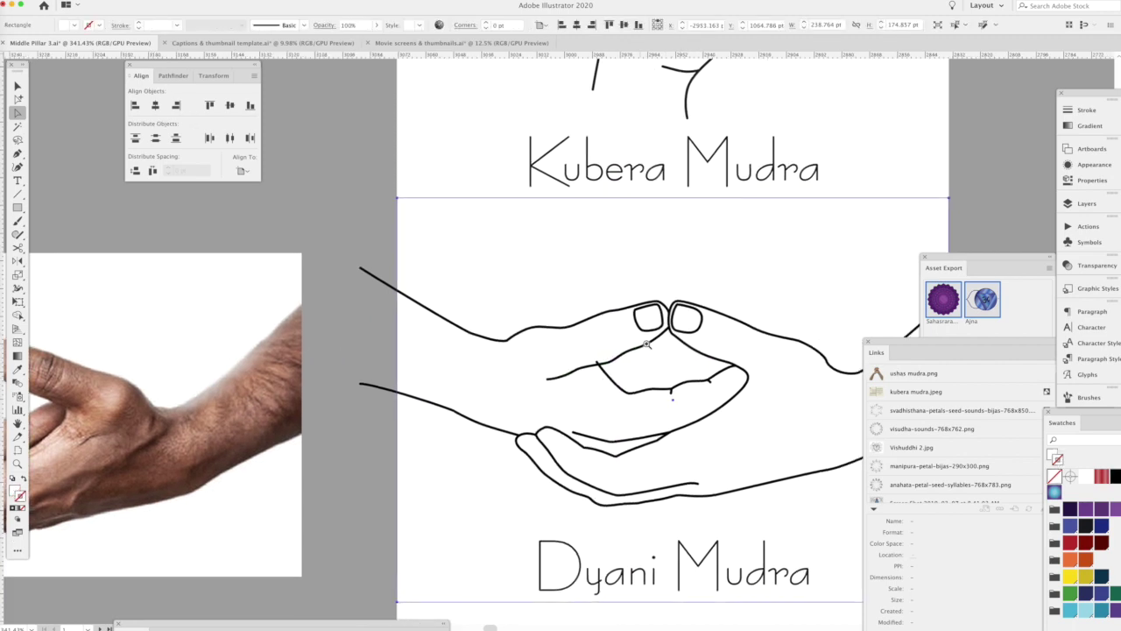
scroll(648, 343, "up", 5)
left_click(675, 331)
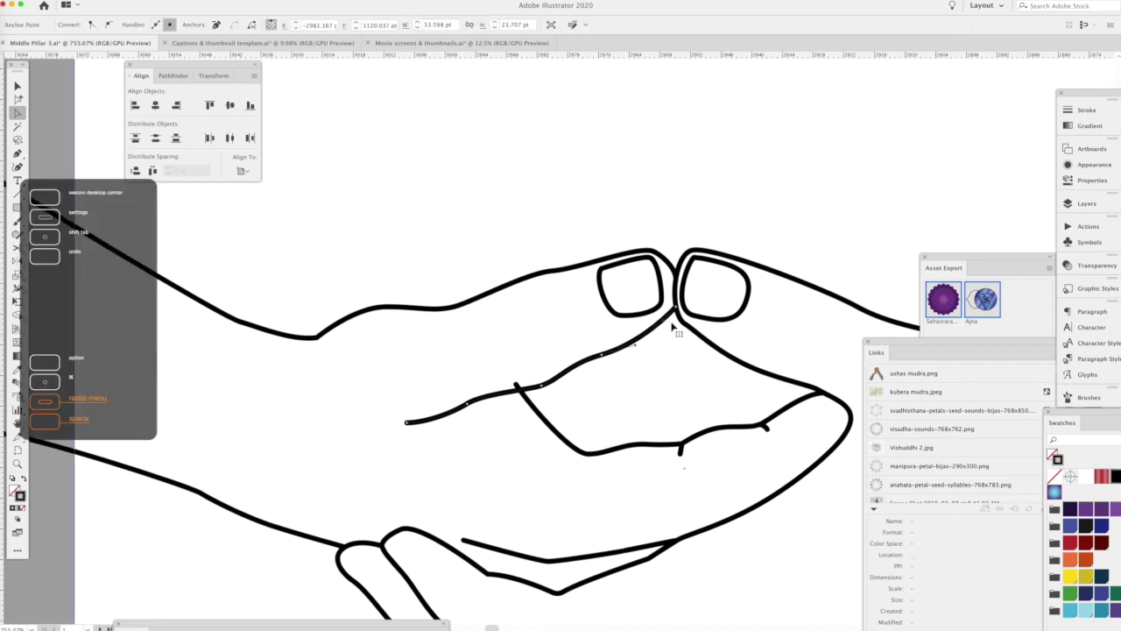
- Nudge the anchors near the fingertips so the inner palm curve reaches them
key("p")
left_click_drag(658, 321, 664, 336)
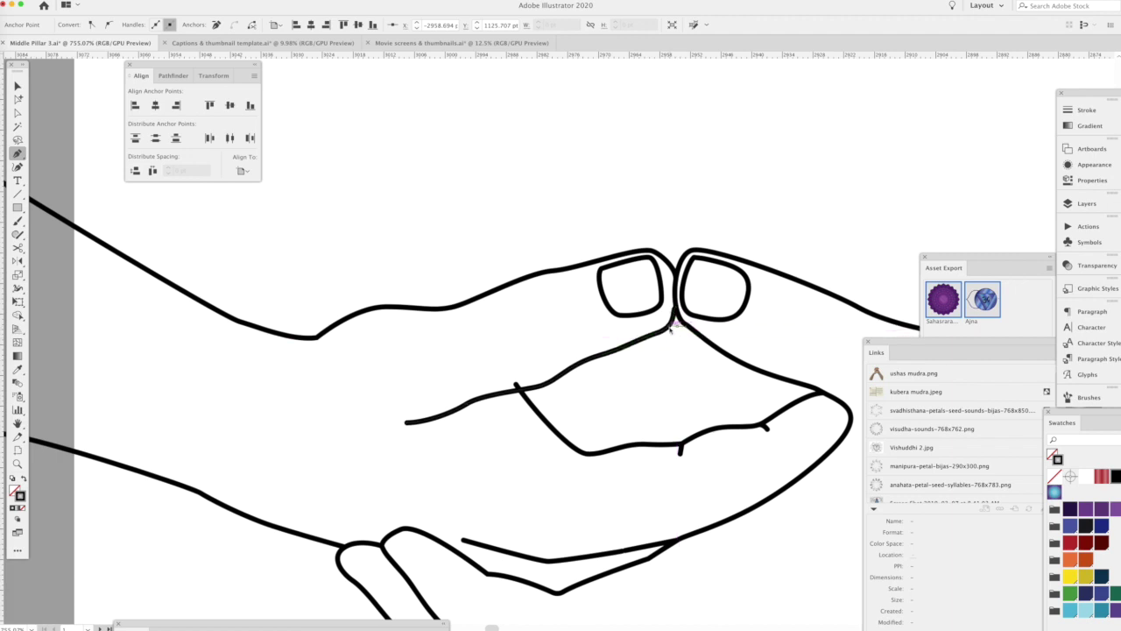
left_click(671, 326)
key("a")
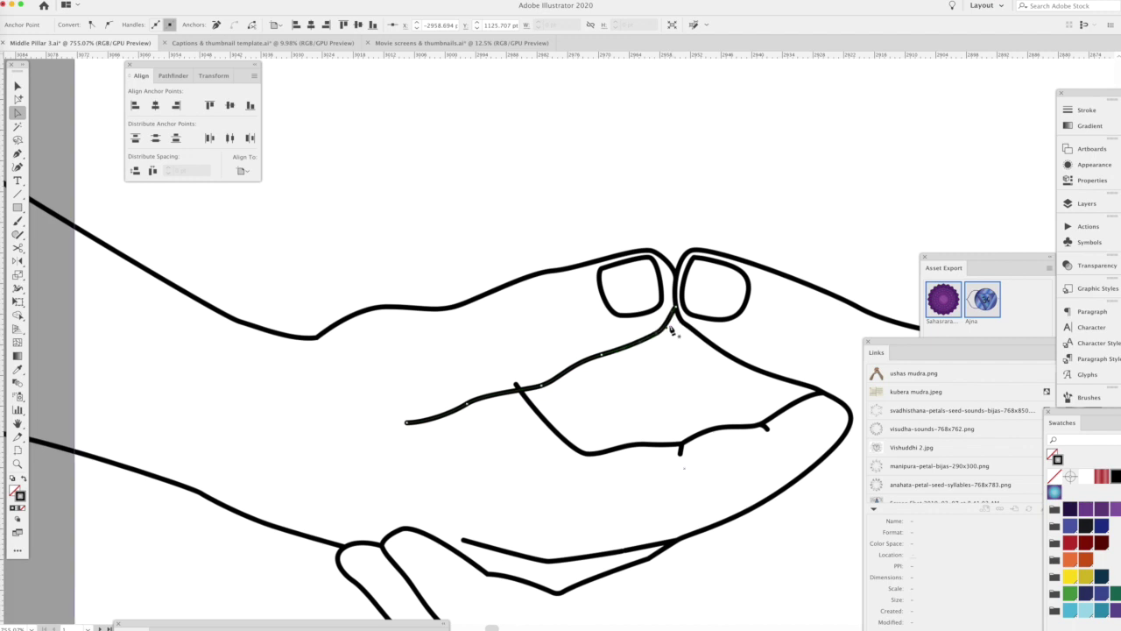
left_click(686, 299)
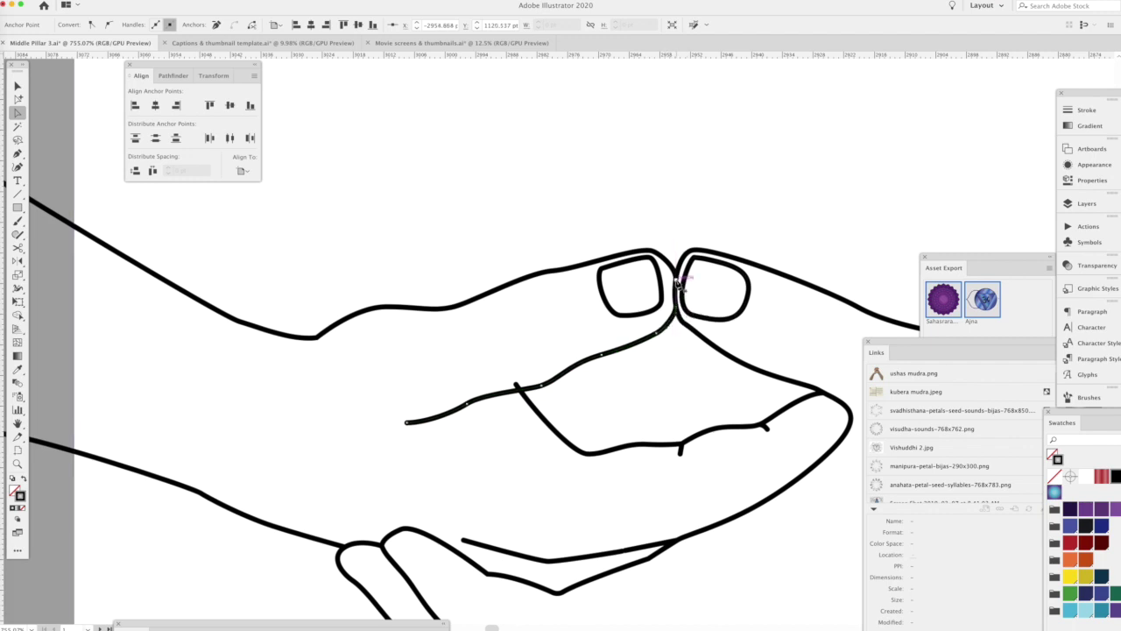
left_click(591, 405)
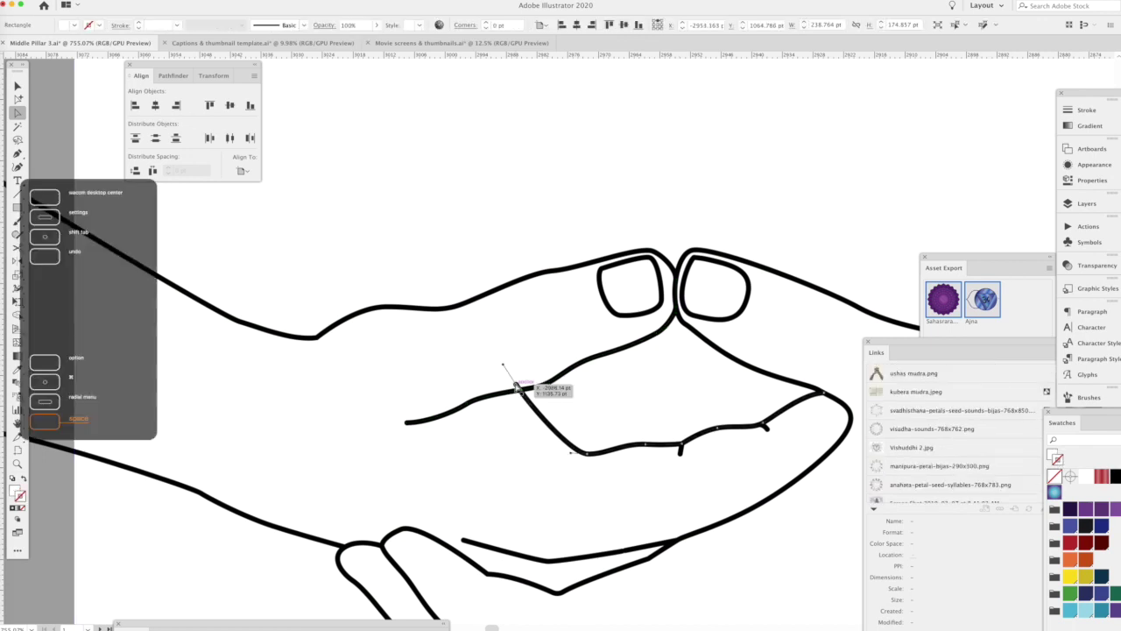
left_click_drag(517, 386, 520, 389)
scroll(640, 368, "down", 1)
- Move the anchor where the two thumbs meet so the outline joins cleanly
left_click(685, 317)
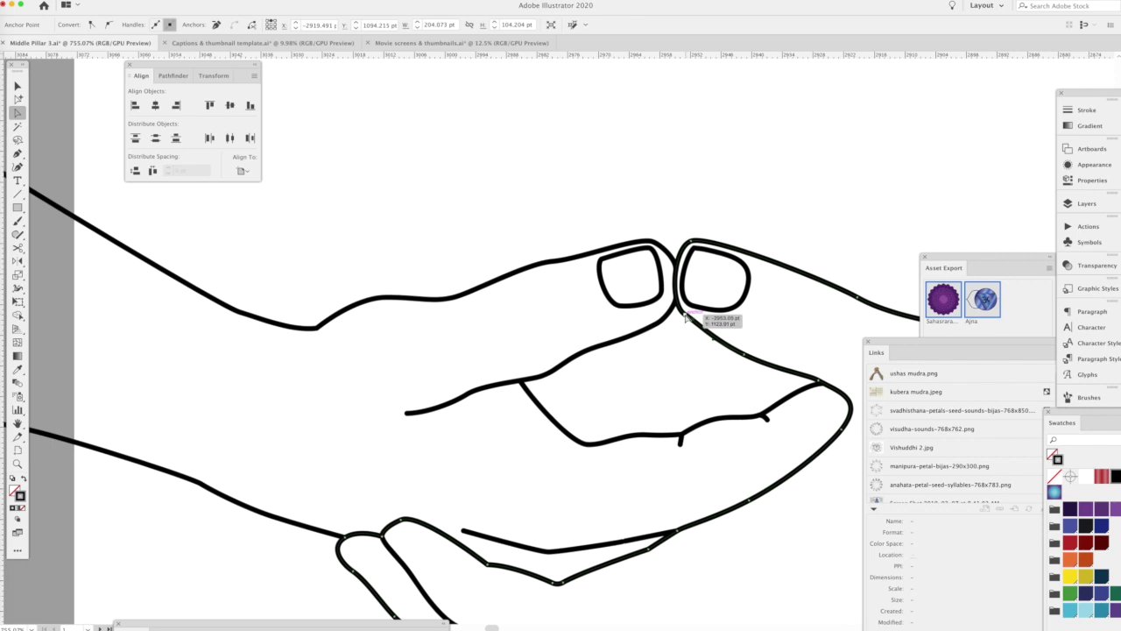
key("p")
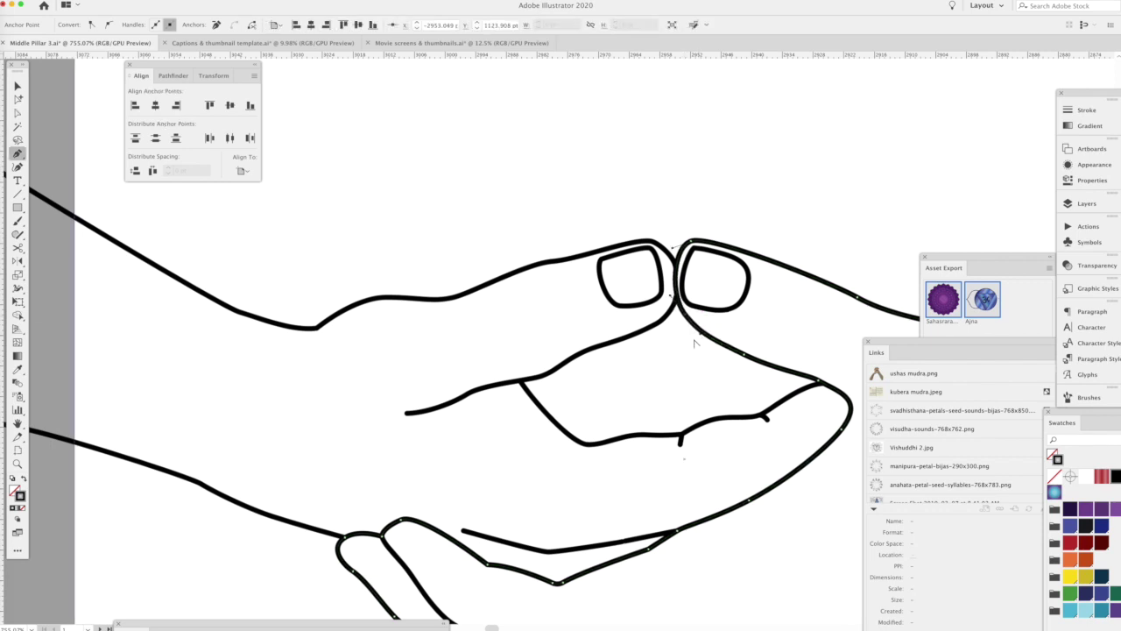
left_click(696, 302, "super")
left_click_drag(695, 303, 702, 307)
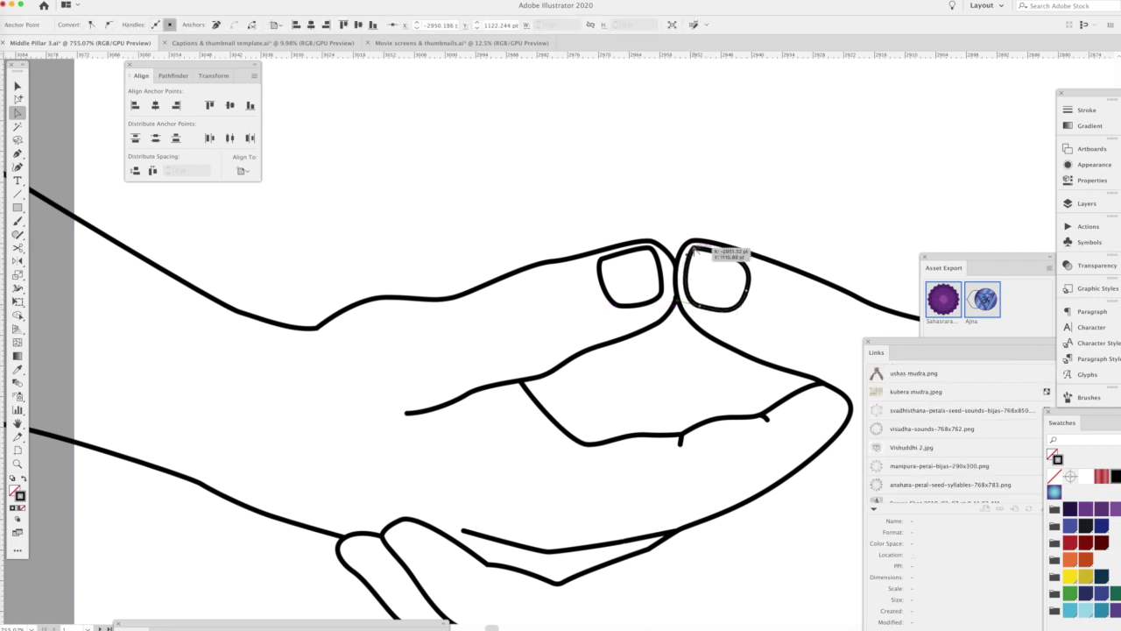
left_click(721, 254)
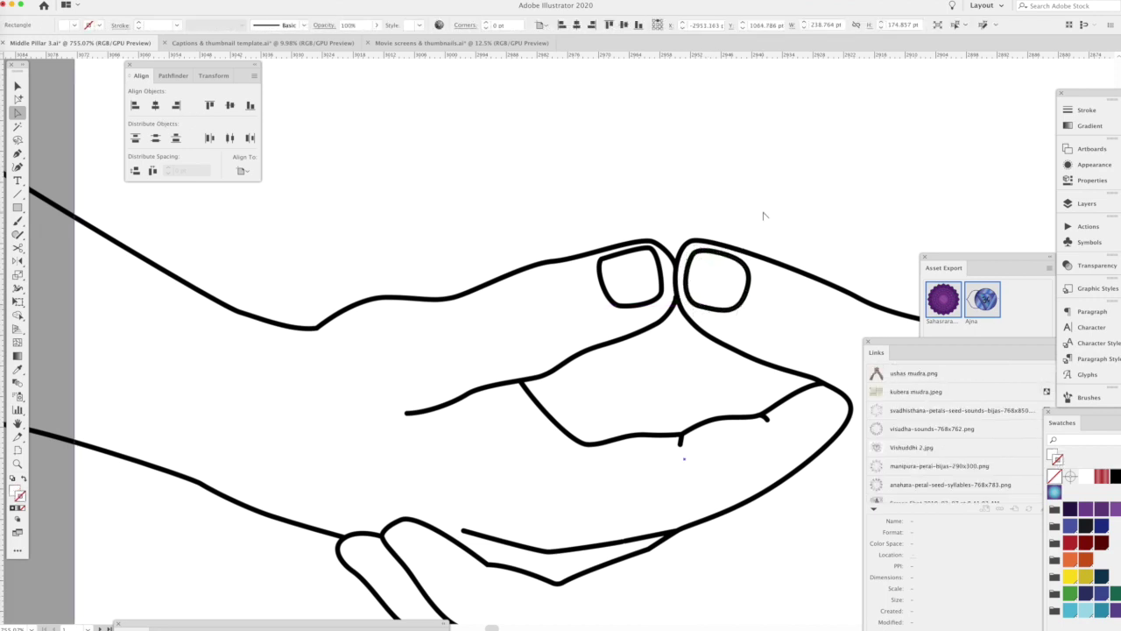
key("ctrl+minus")
key("ctrl+minus")
key("ctrl+minus")
key("ctrl+minus")
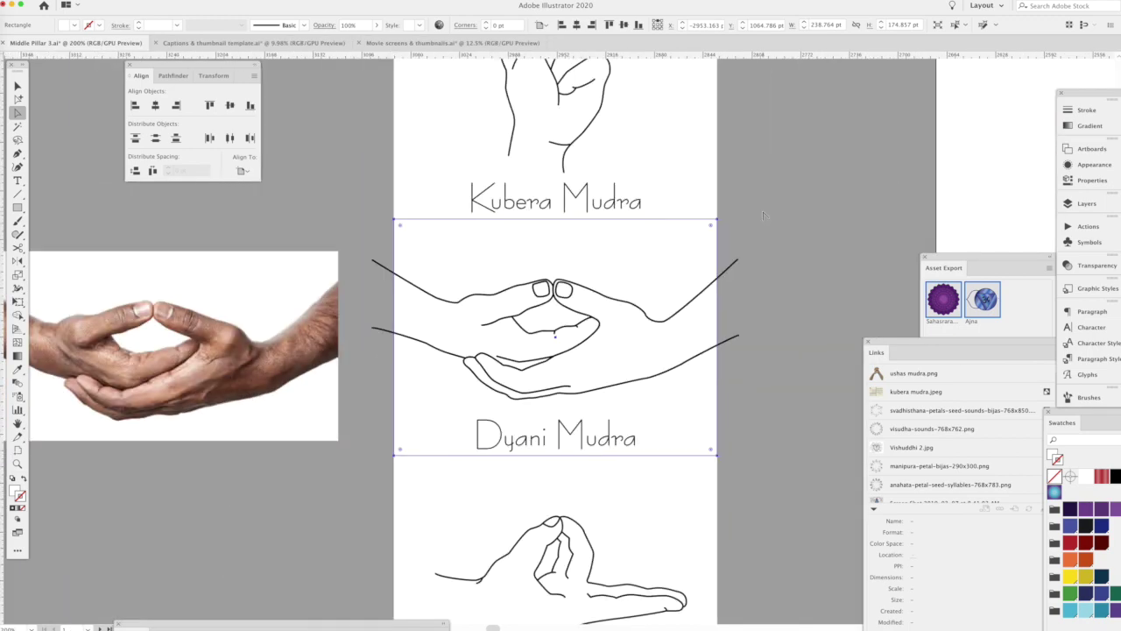
- Pull the inner palm line's anchor up and to the left to smooth it
scroll(519, 351, "up", 5)
scroll(643, 366, "left", 5)
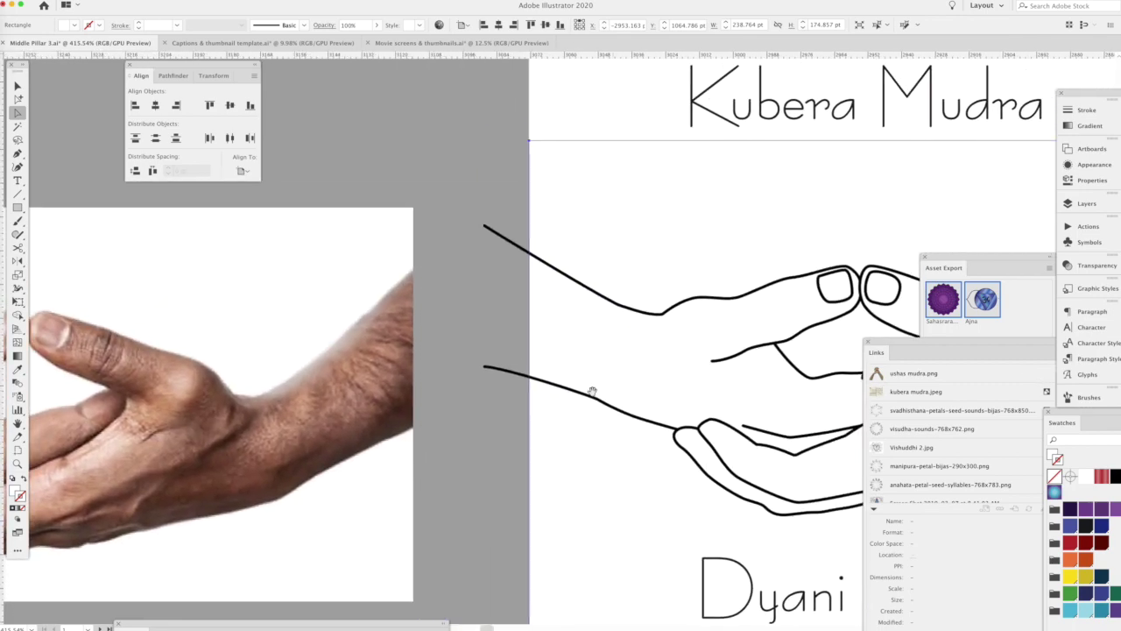
scroll(839, 350, "right", 2)
left_click_drag(725, 359, 732, 355)
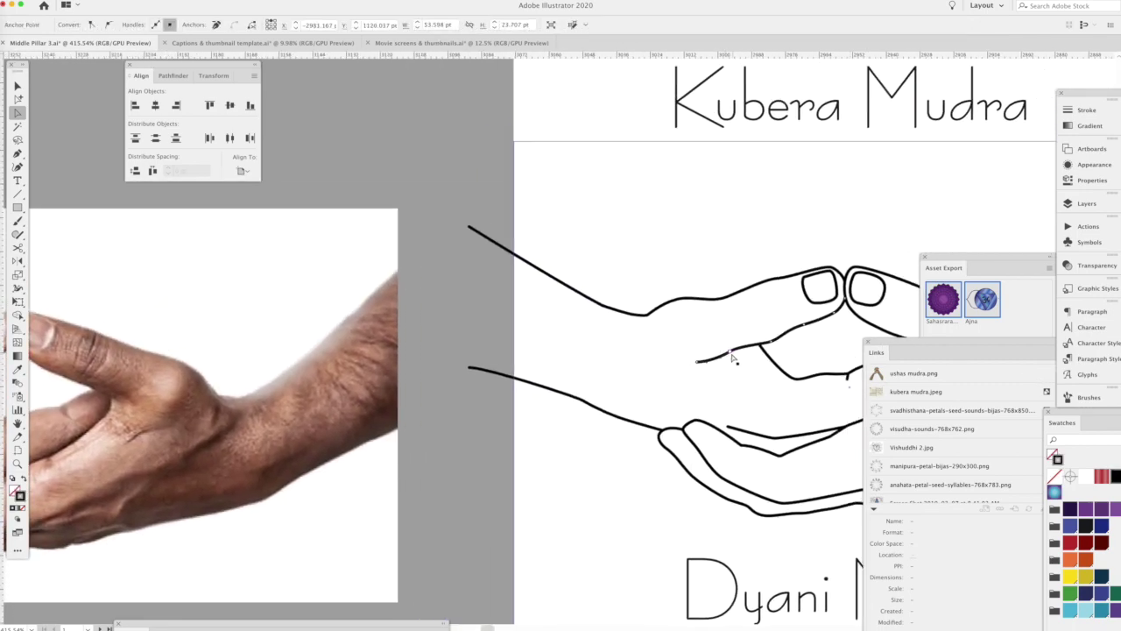
key("p")
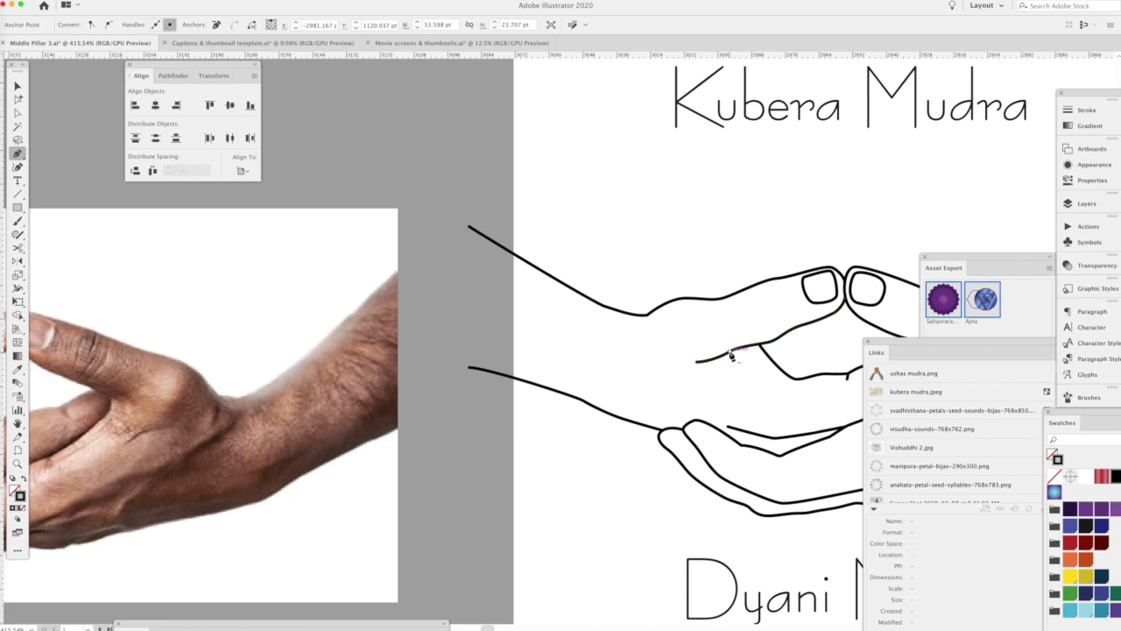
scroll(701, 350, "right", 3)
key("a")
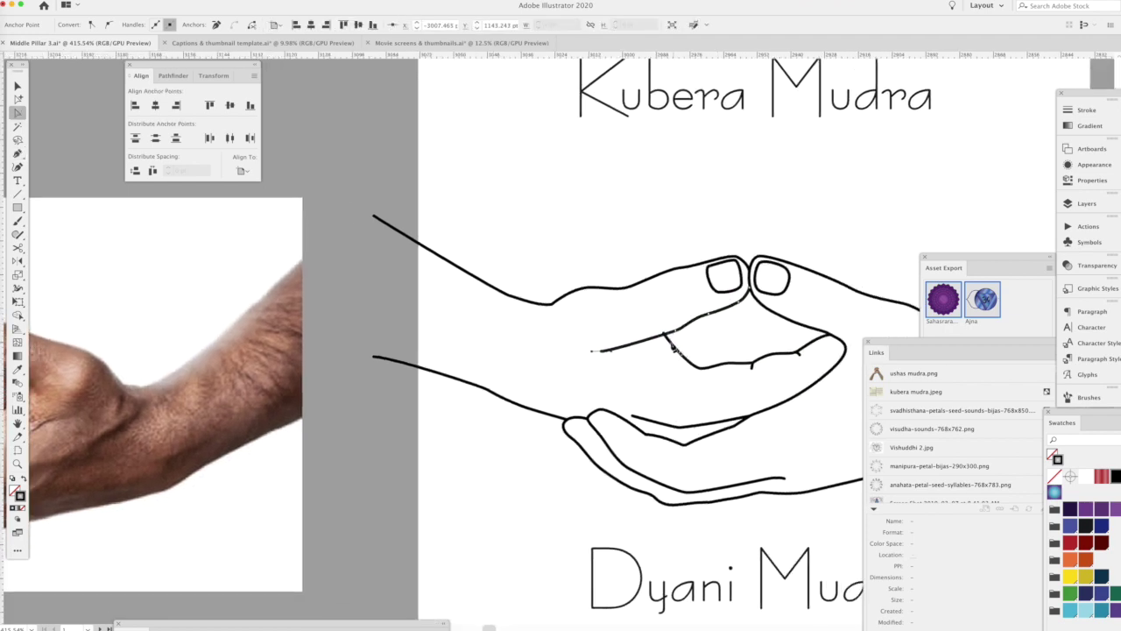
left_click_drag(673, 345, 662, 341)
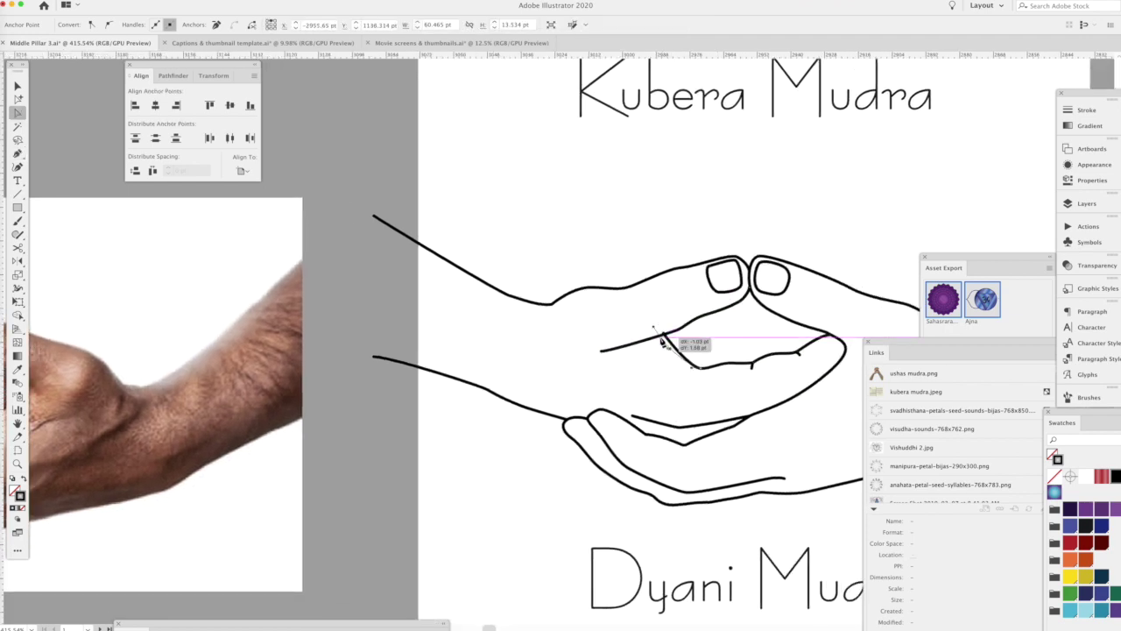
scroll(666, 340, "up", 5)
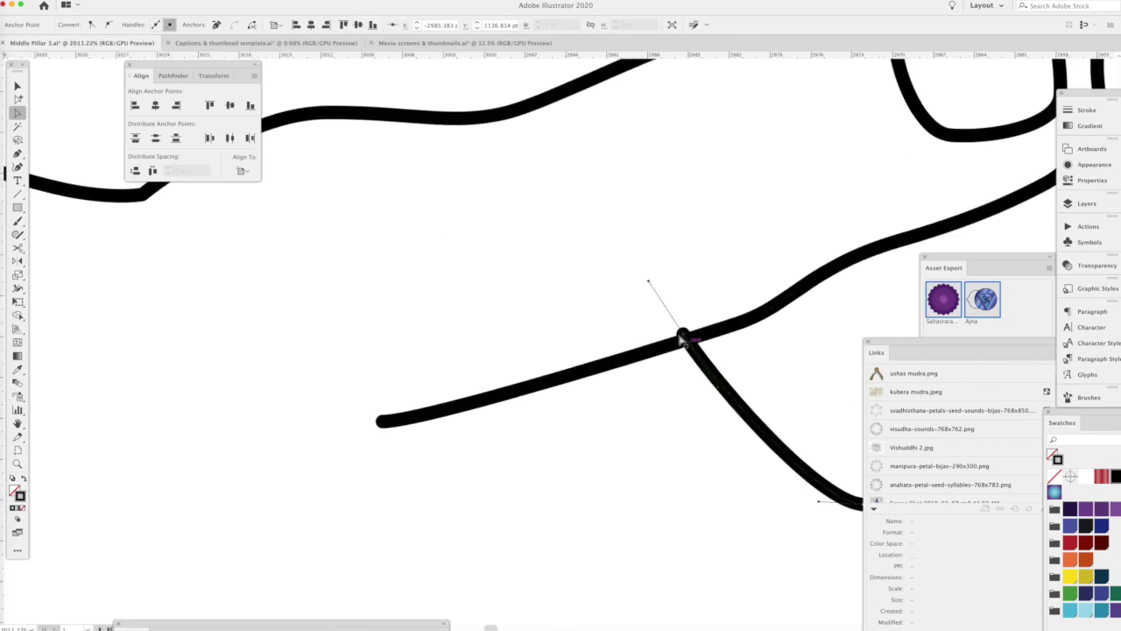
left_click(736, 371)
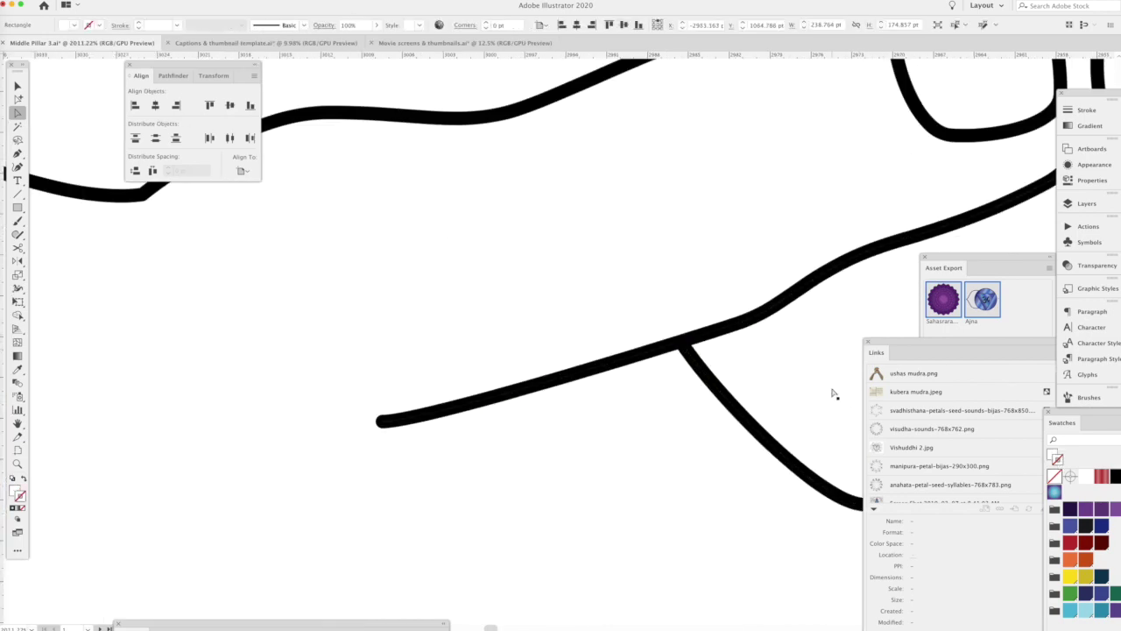
- Adjust an anchor on the right wrist curve to smooth it, then select the lower palm line
scroll(834, 394, "down", 2)
scroll(834, 394, "down", 2)
scroll(834, 394, "down", 2)
scroll(834, 394, "down", 1)
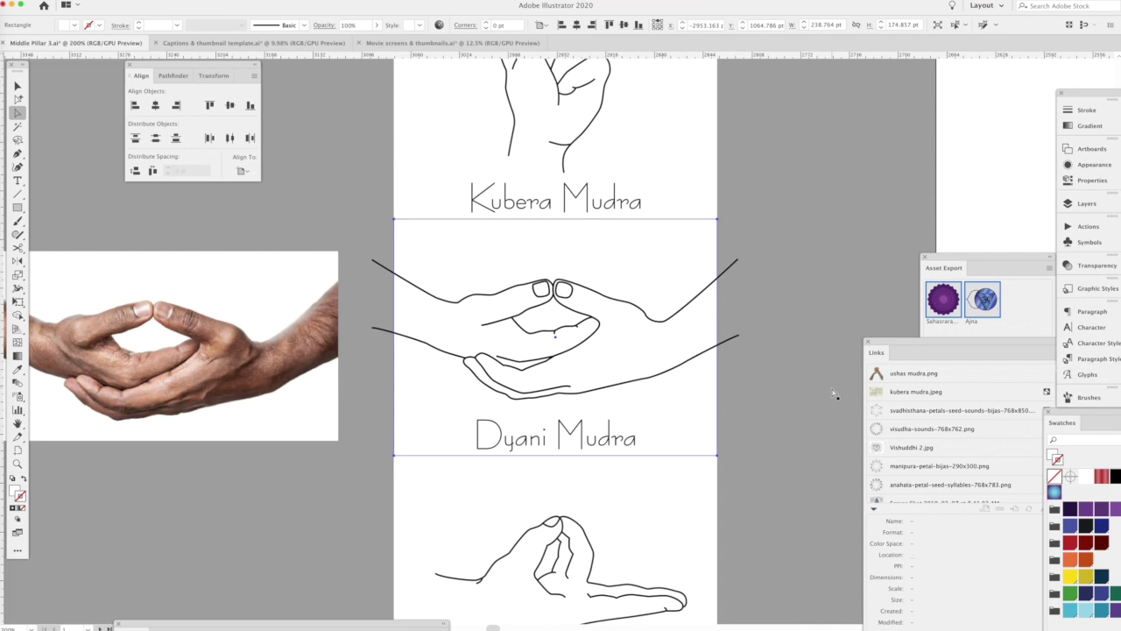
scroll(834, 395, "down", 1)
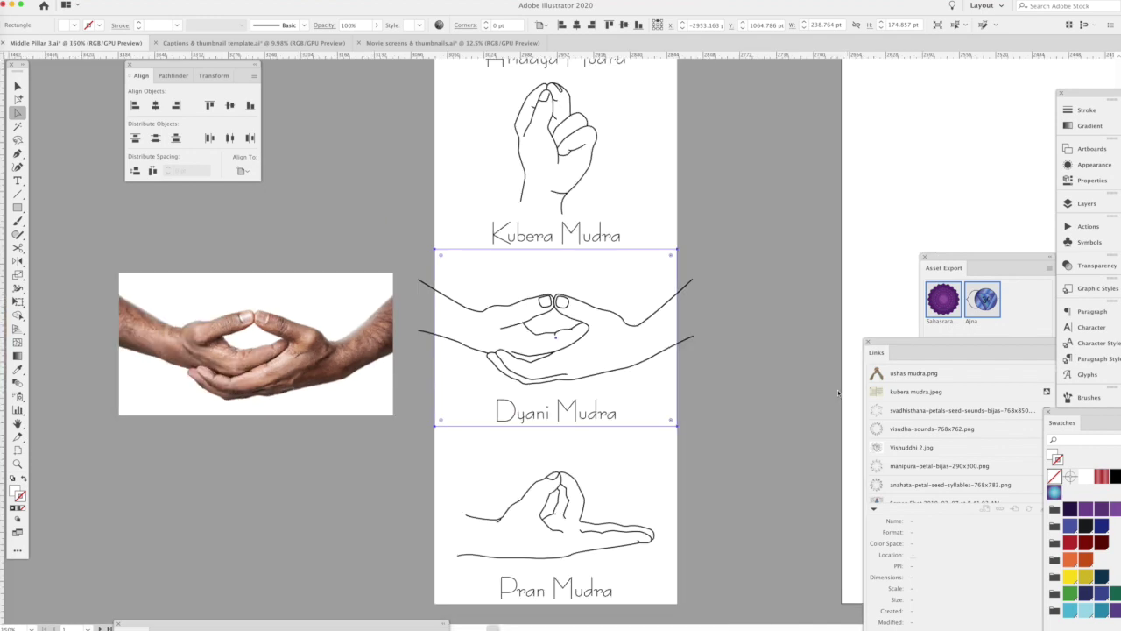
left_click_drag(636, 328, 625, 326)
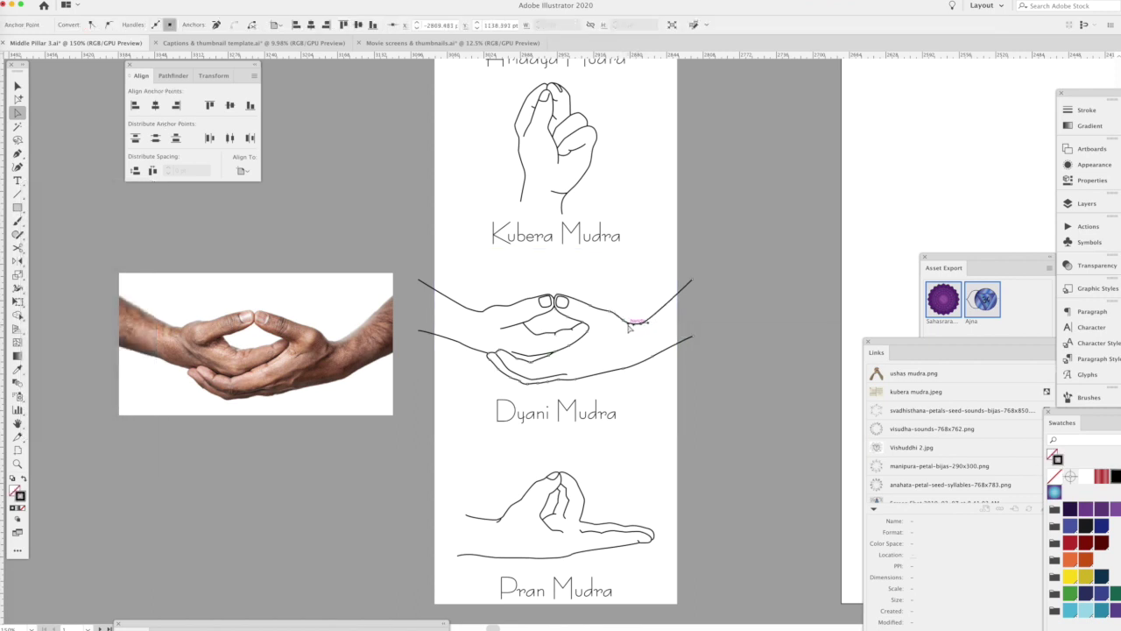
left_click(742, 340)
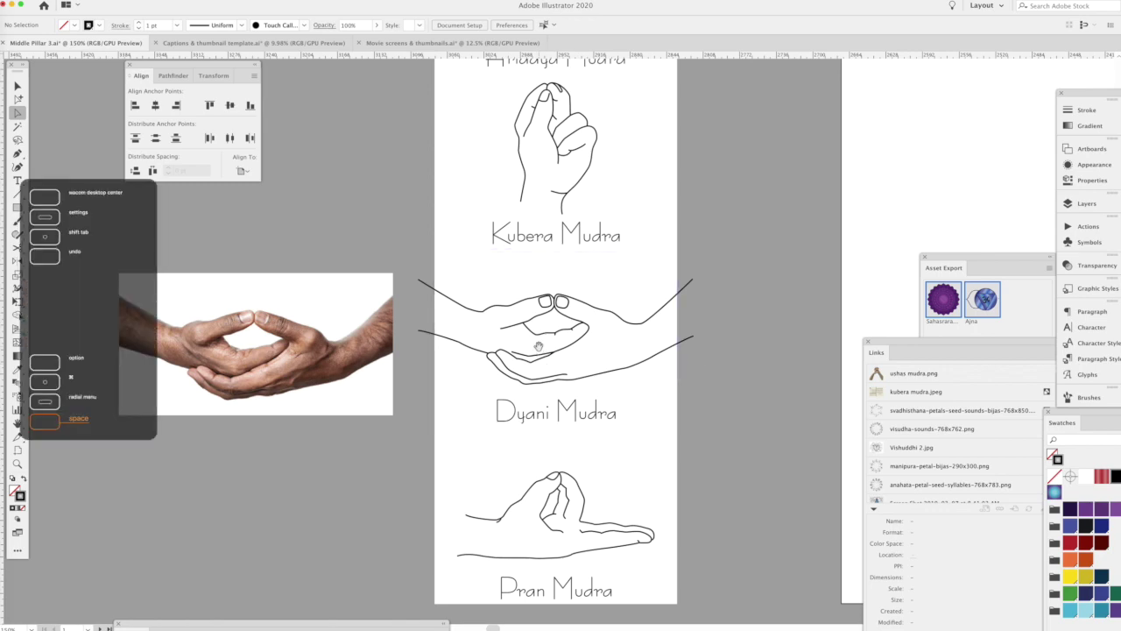
scroll(541, 353, "up", 5)
left_click(556, 375)
- Bring the lower palm line's broken end anchors together and average them into one point
left_click_drag(557, 377, 571, 375)
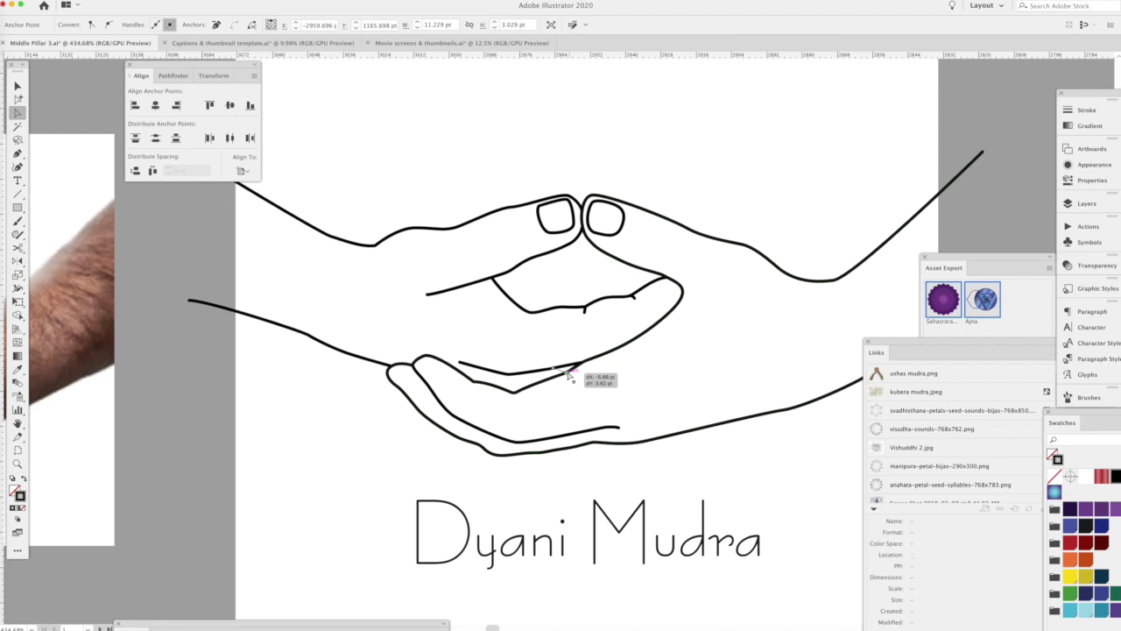
left_click_drag(557, 375, 581, 375)
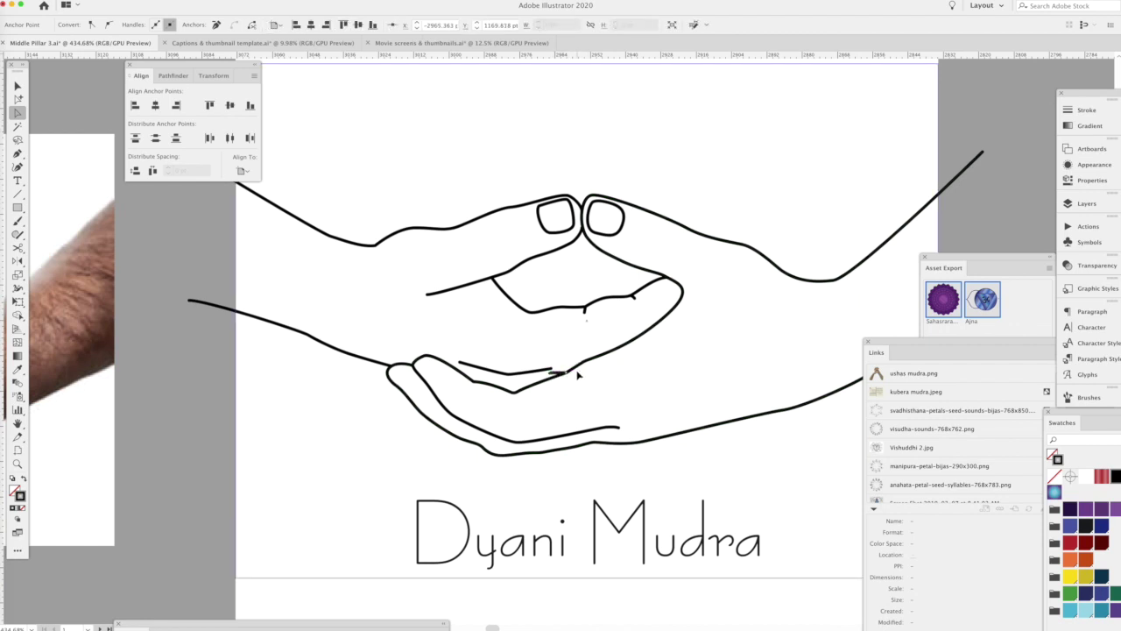
key("ctrl+y")
left_click(553, 369)
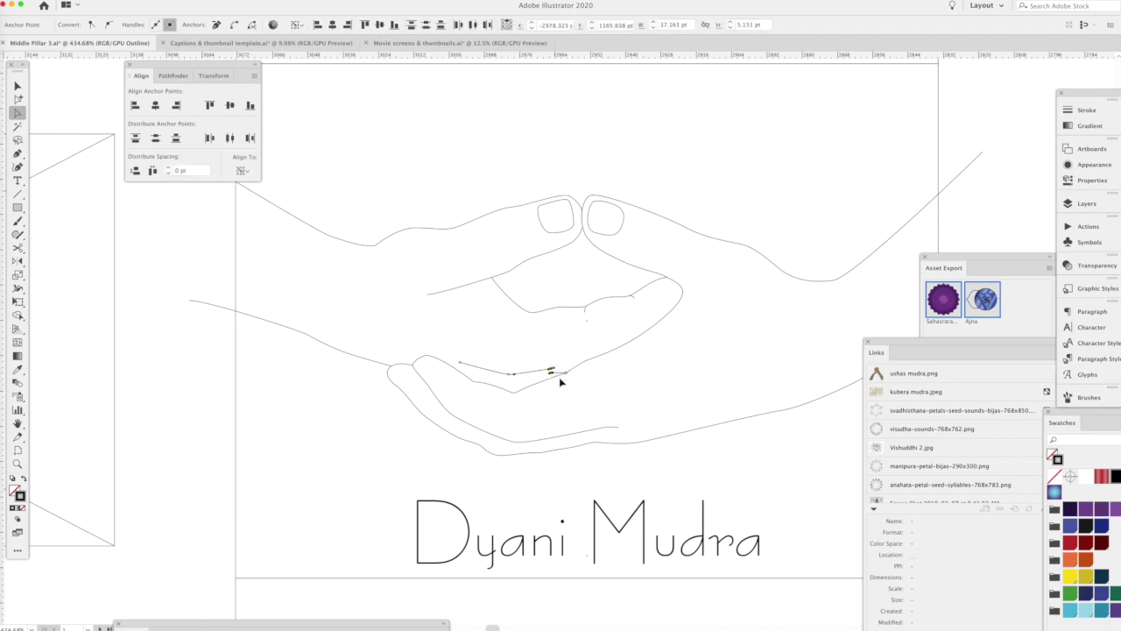
key("ctrl+alt+j")
key("Return")
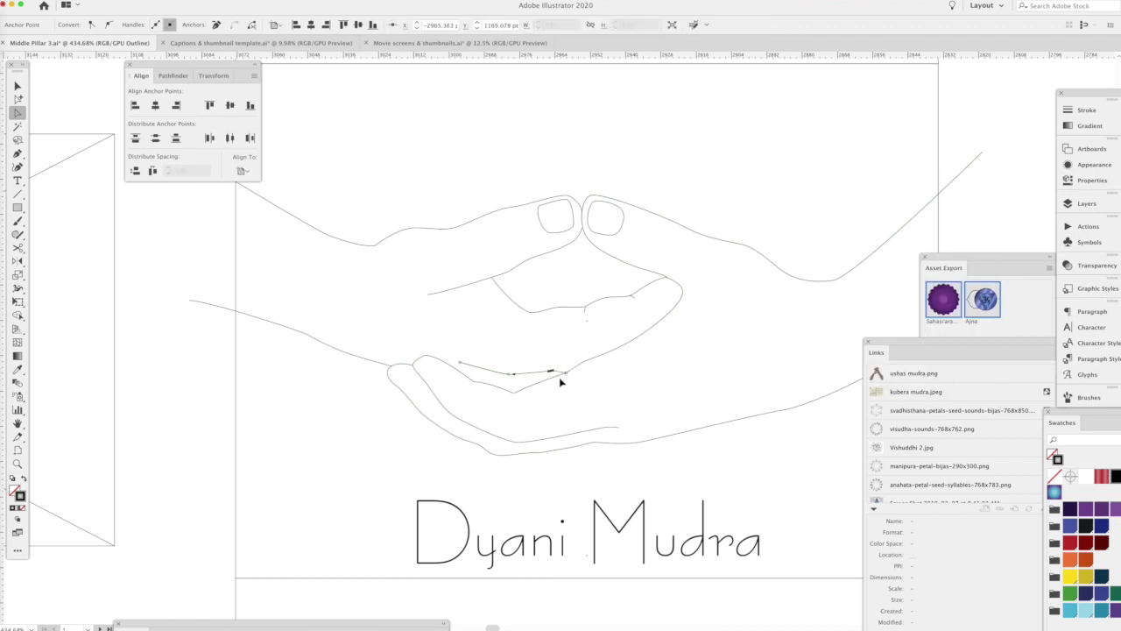
key("p")
key("ctrl+shift+a")
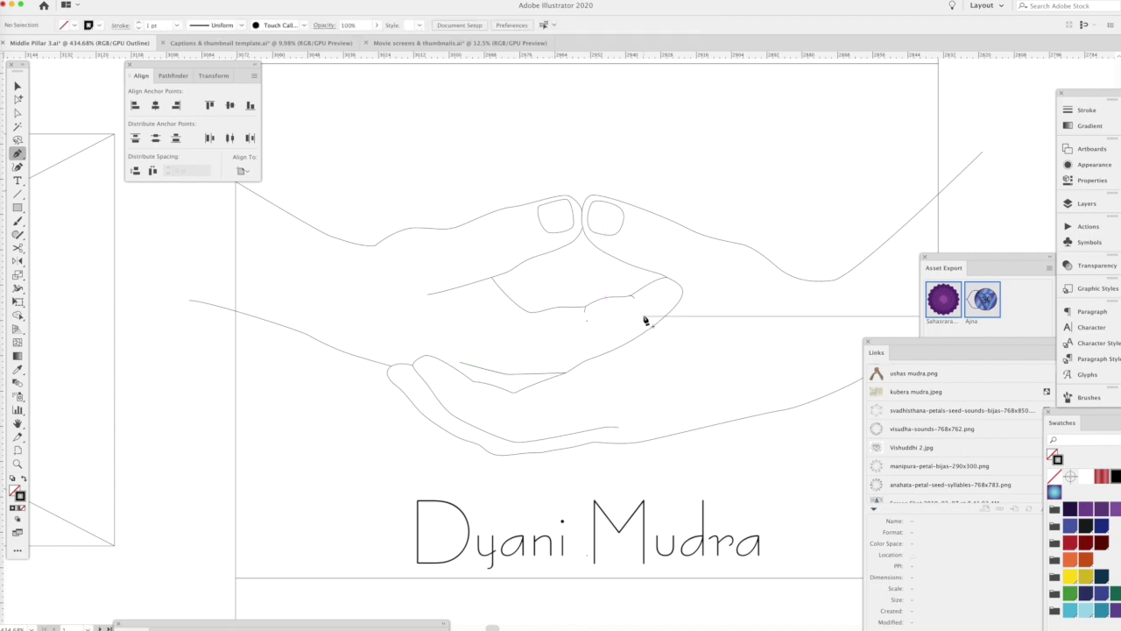
key("ctrl+y")
- Nudge a lower palm crease anchor about 4 pt upward to reshape the line
key("ctrl+minus")
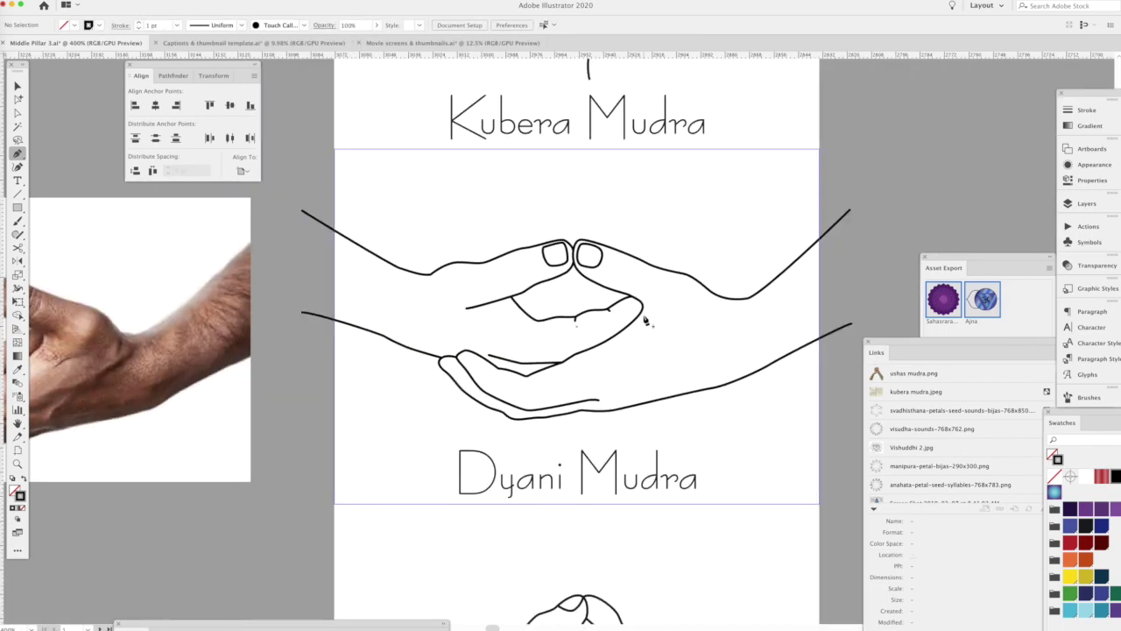
key("ctrl+minus")
key("ctrl+minus")
key("ctrl+minus")
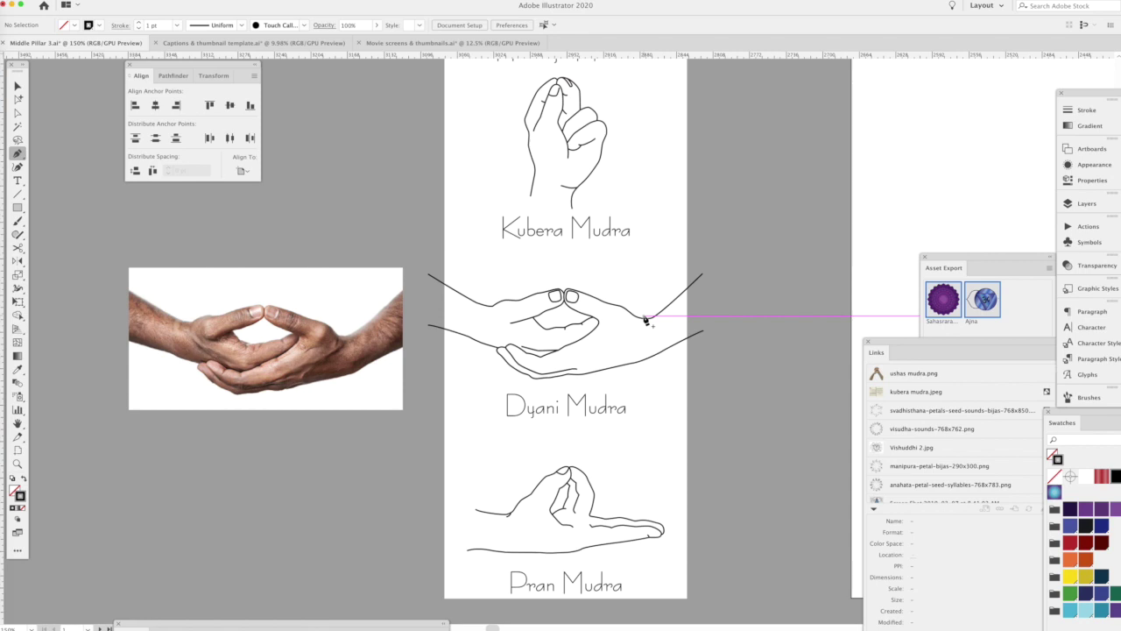
left_click(646, 321)
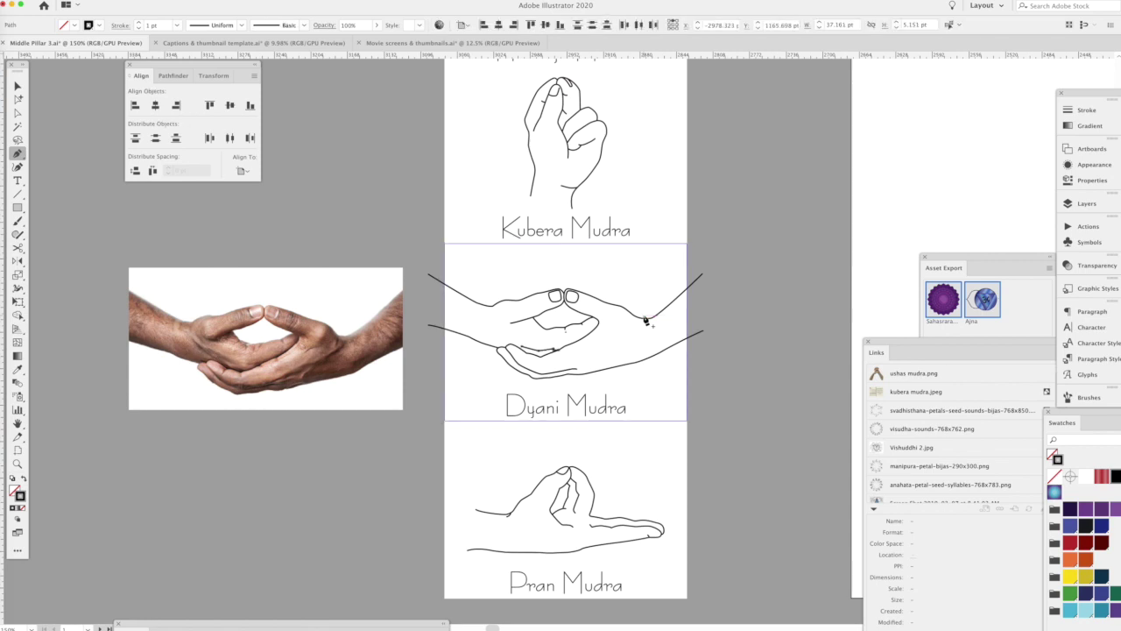
key("super+shift+a")
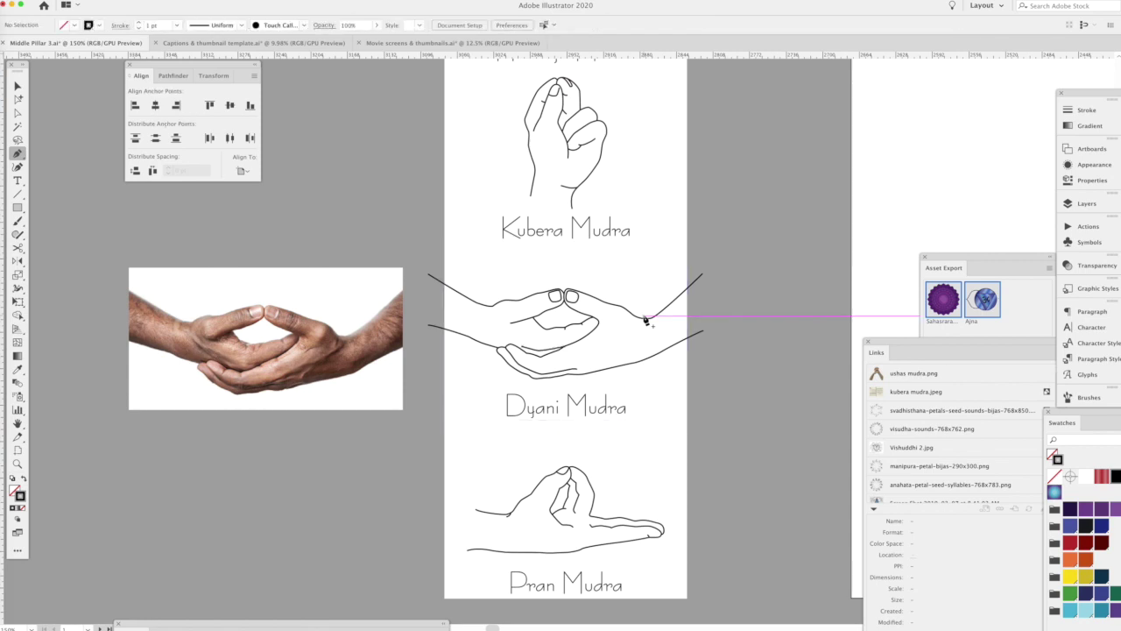
key("a")
left_click_drag(526, 354, 525, 348)
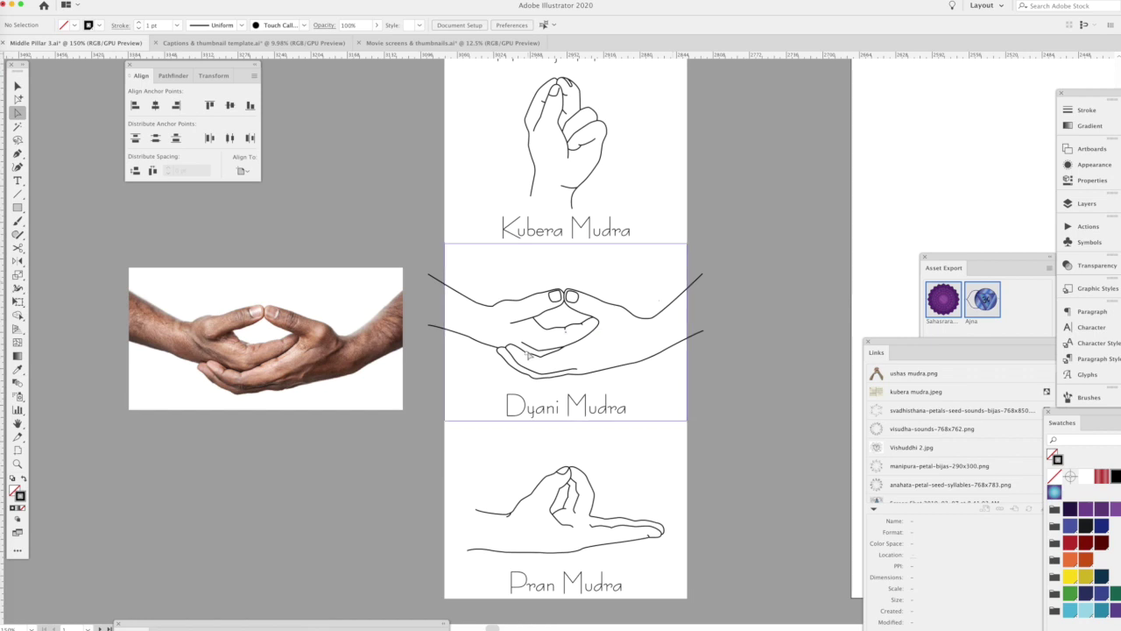
key("c")
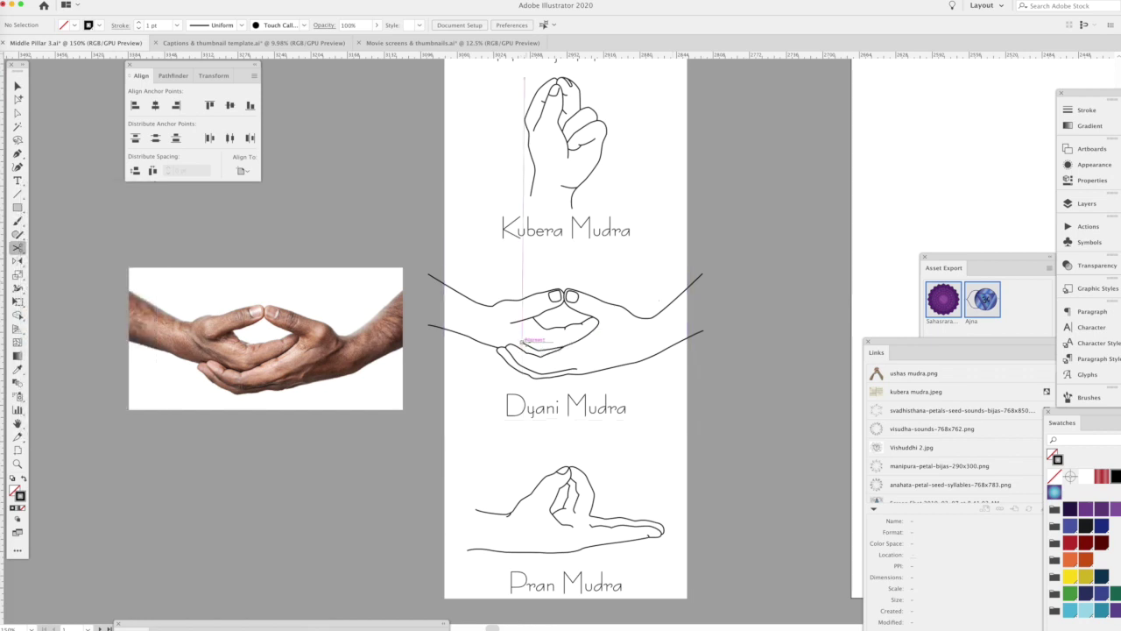
- Reshape the left end of the upper hand's inner palm curve by dragging its segment and shortening its handle
scroll(524, 339, "up", 2)
scroll(524, 340, "up", 3)
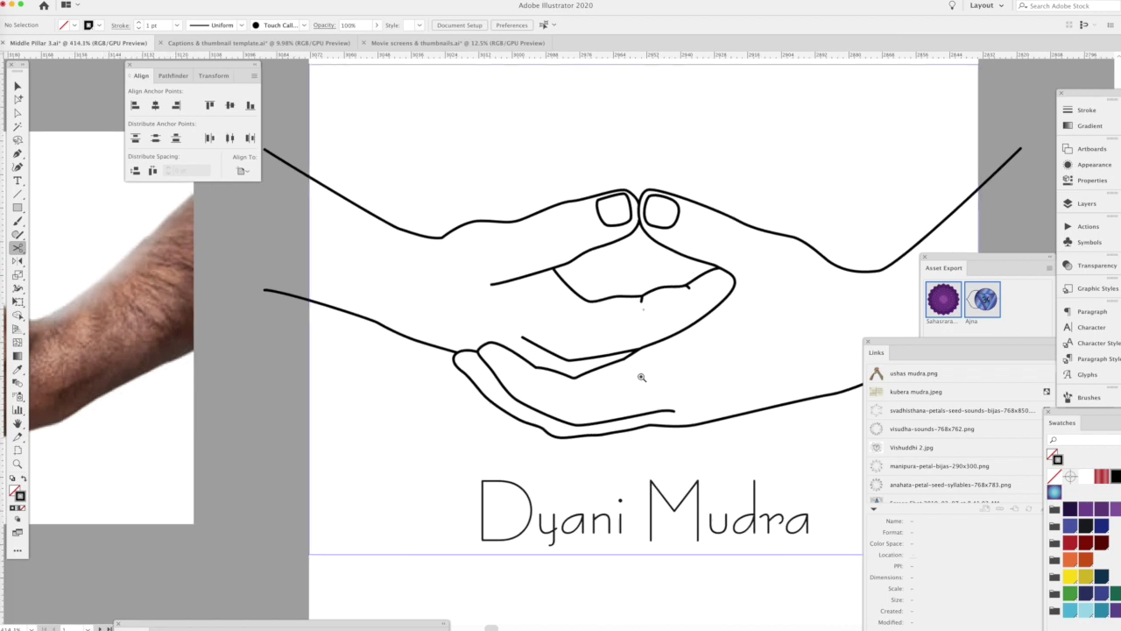
key("a")
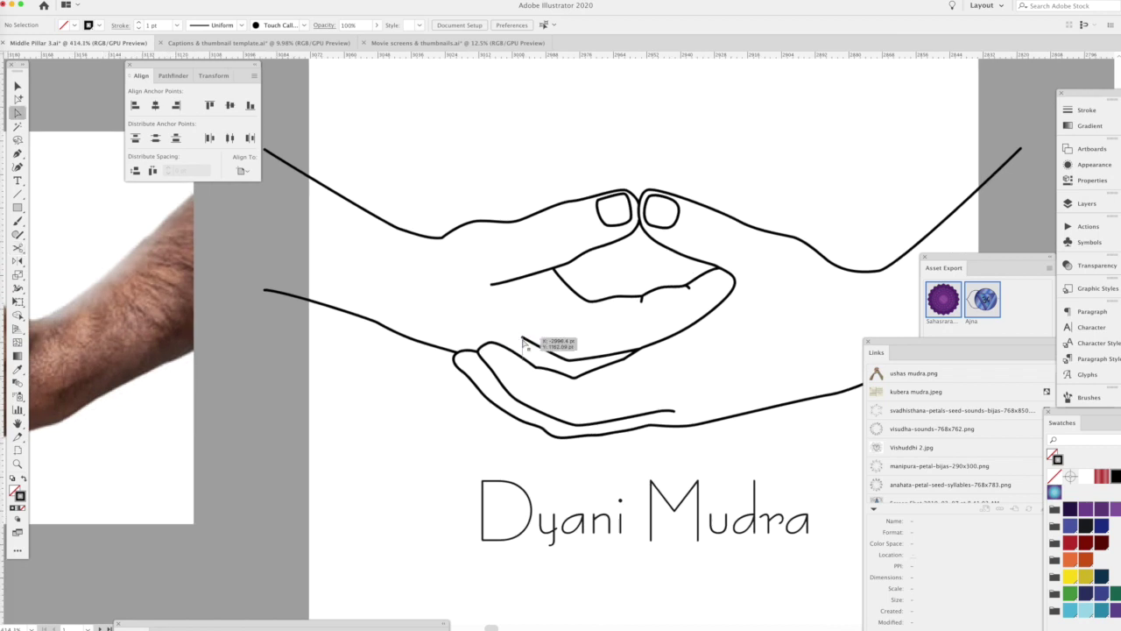
left_click(522, 342)
left_click(507, 351)
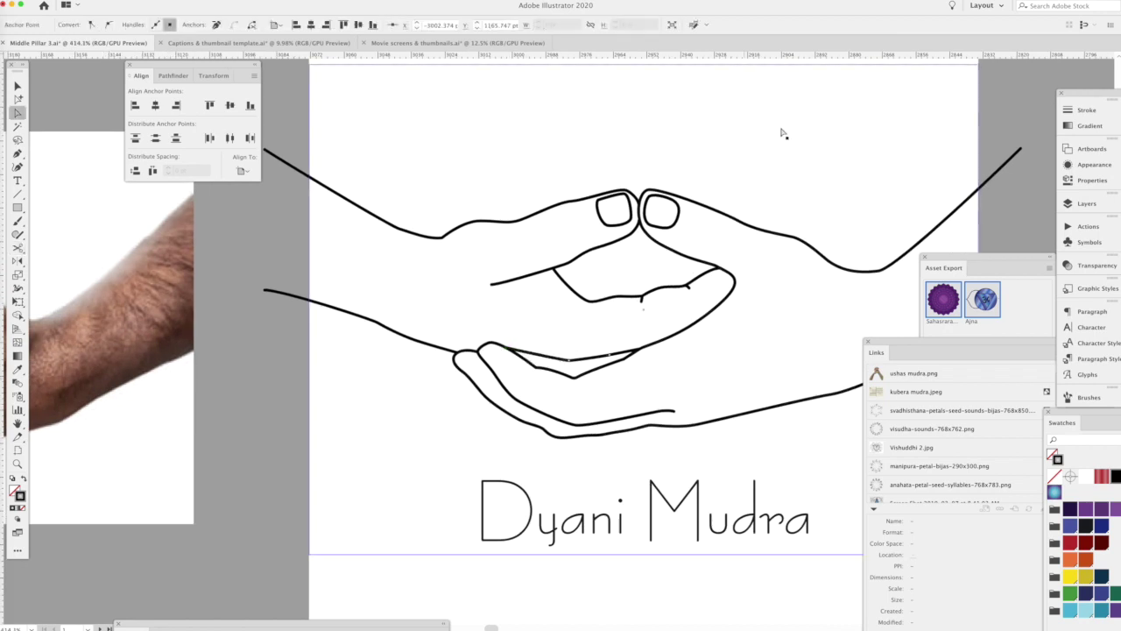
left_click(784, 133)
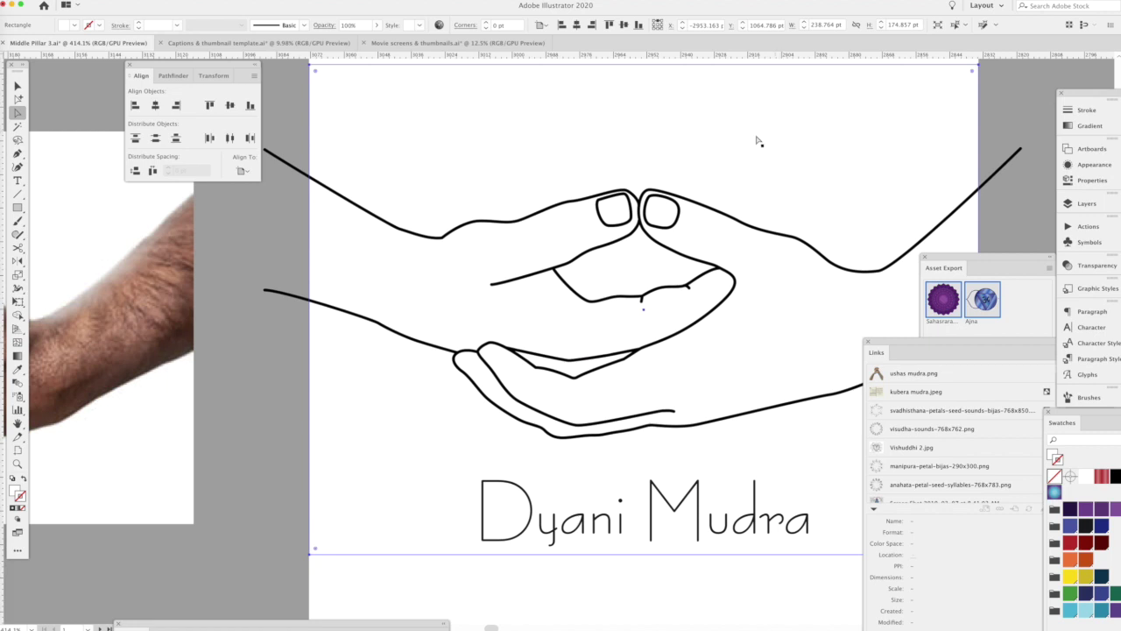
left_click(548, 272)
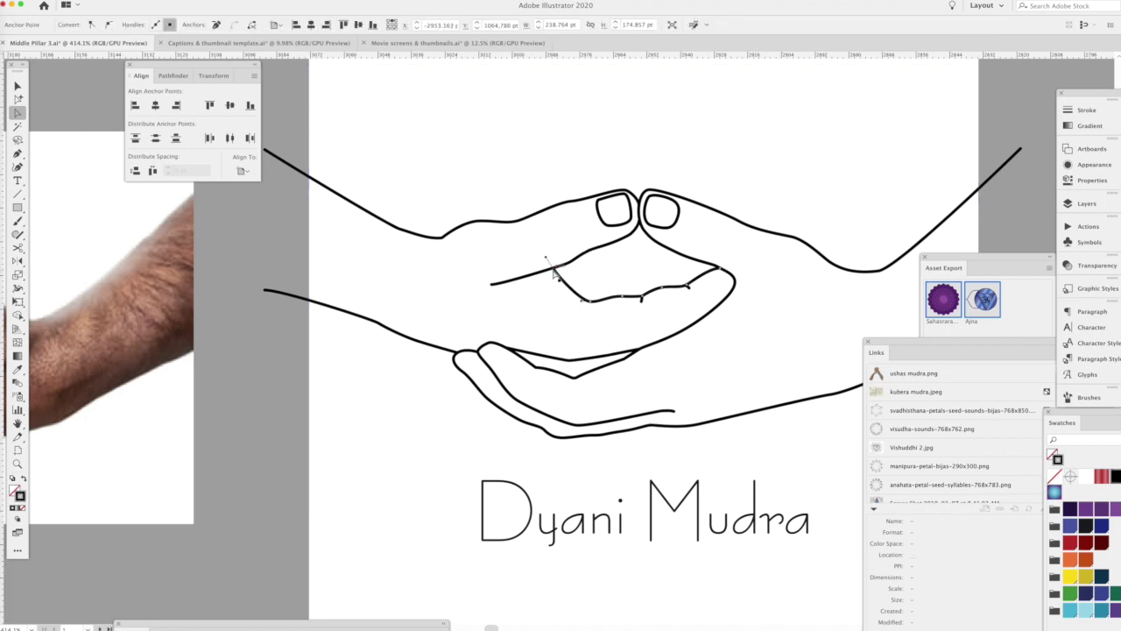
left_click_drag(544, 281, 597, 282)
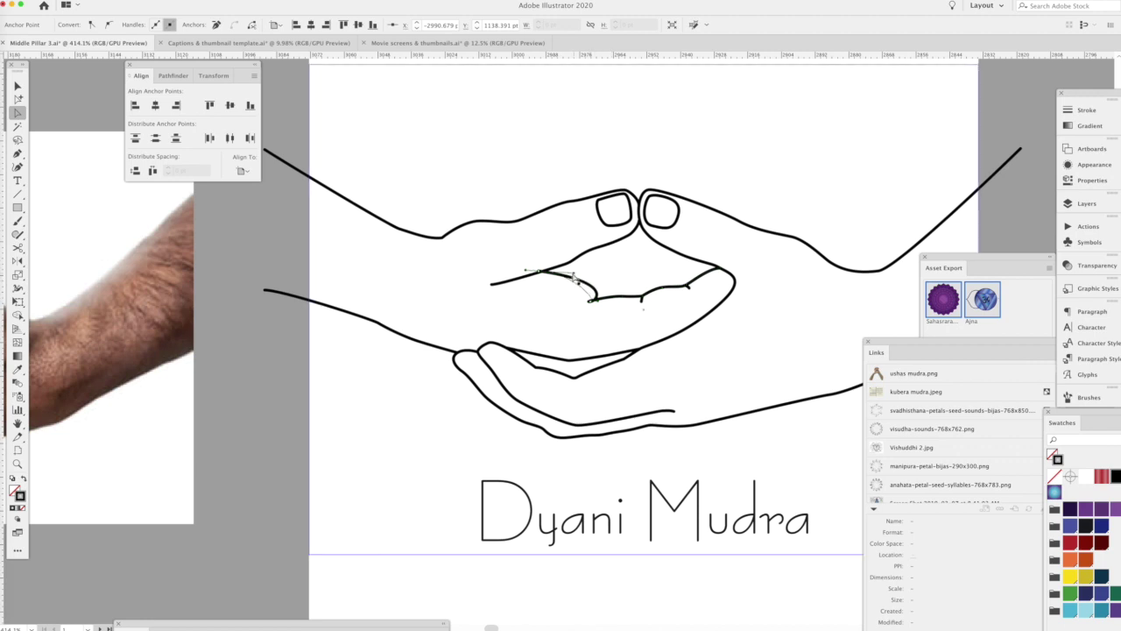
left_click_drag(539, 273, 538, 276)
left_click(733, 353)
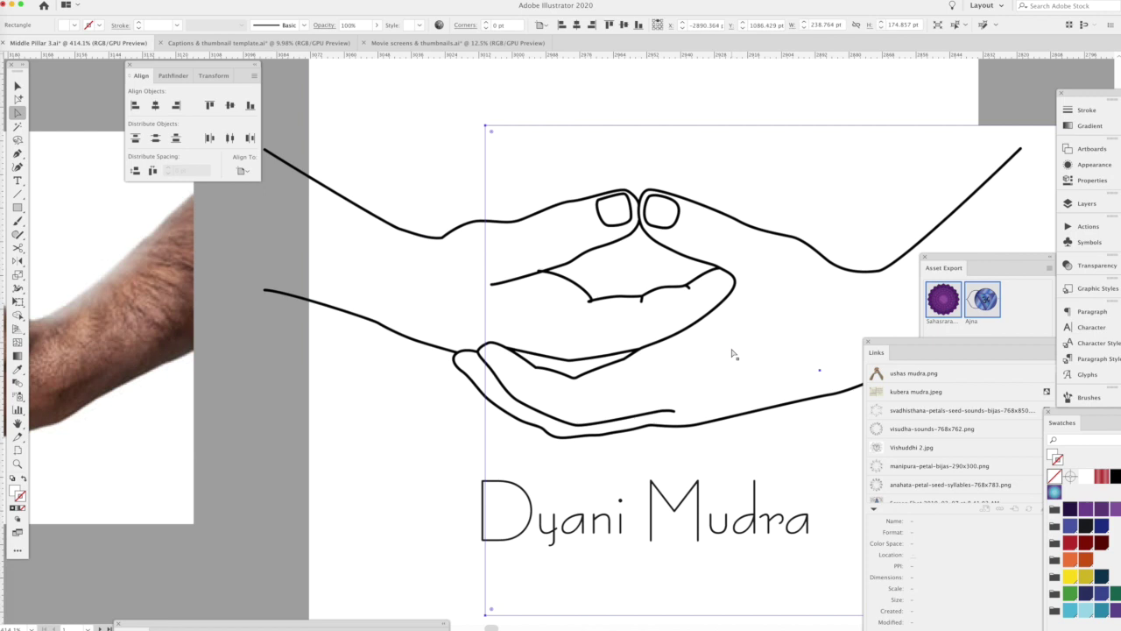
- Adjust the palm-curve junction anchor, convert the lower anchor to a corner, and round that corner
left_click(611, 316)
left_click_drag(537, 244, 537, 249)
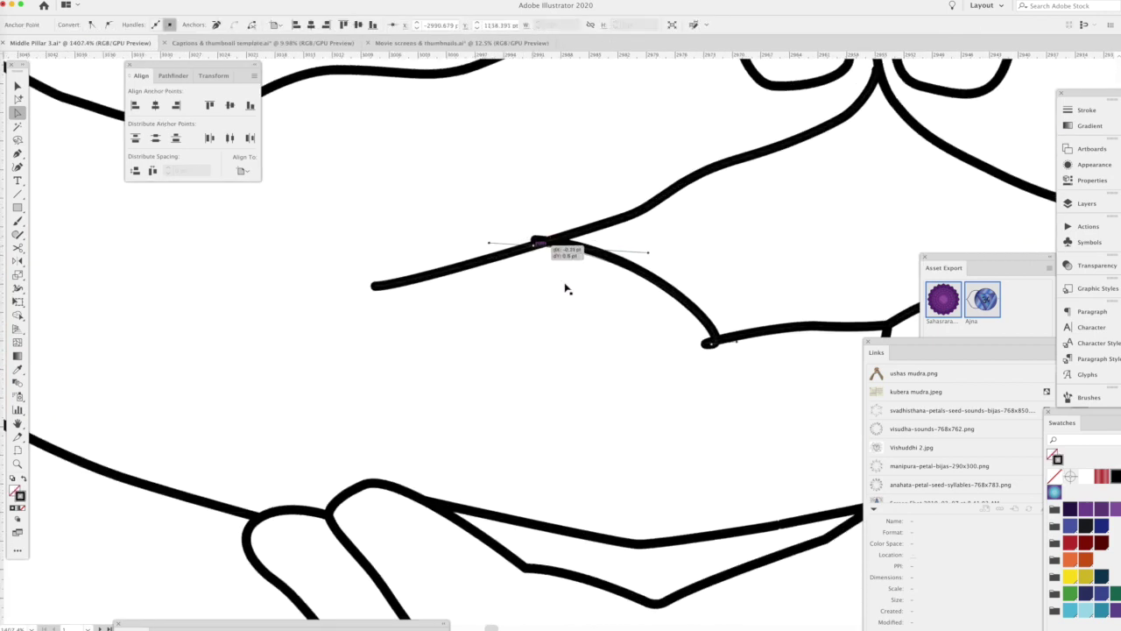
left_click(711, 345)
key("p")
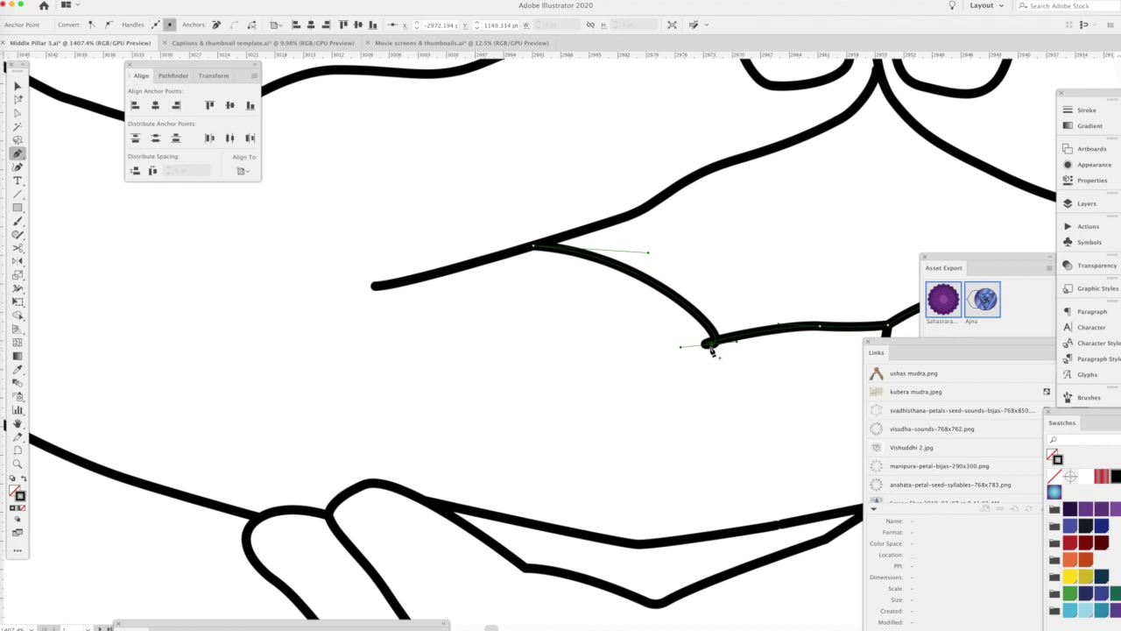
left_click(711, 345, "alt")
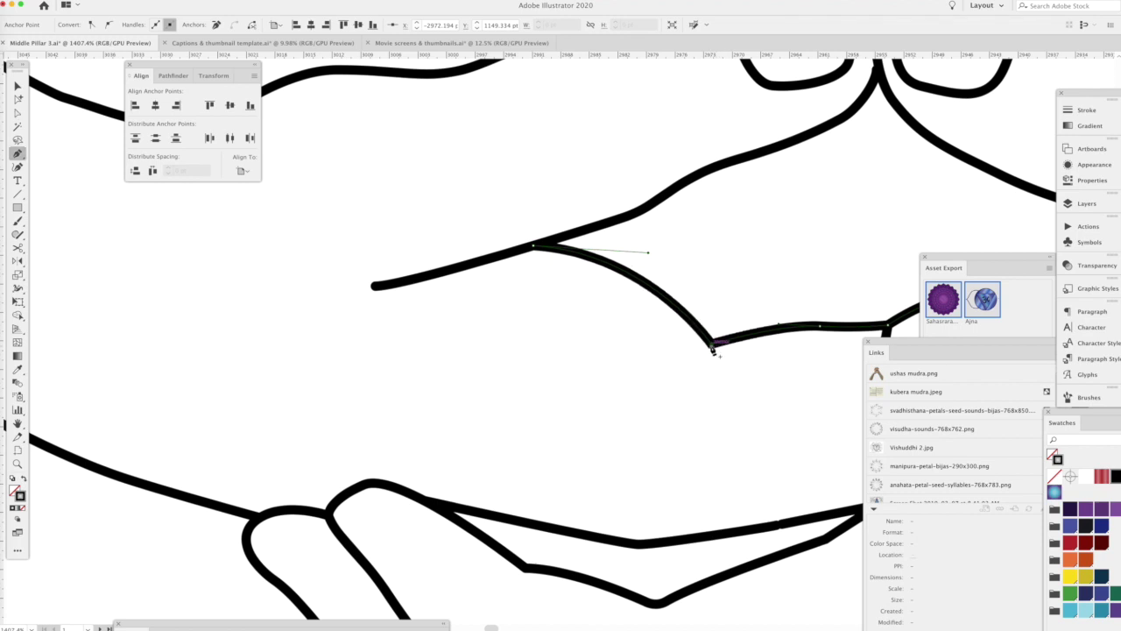
key("a")
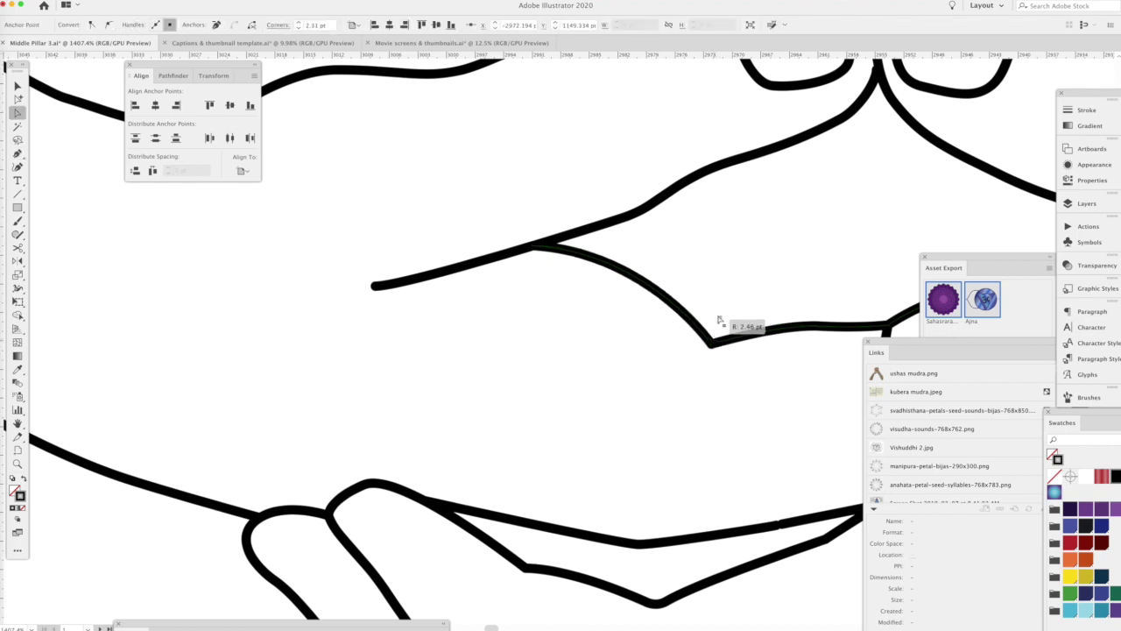
left_click_drag(725, 308, 726, 305)
left_click(726, 303)
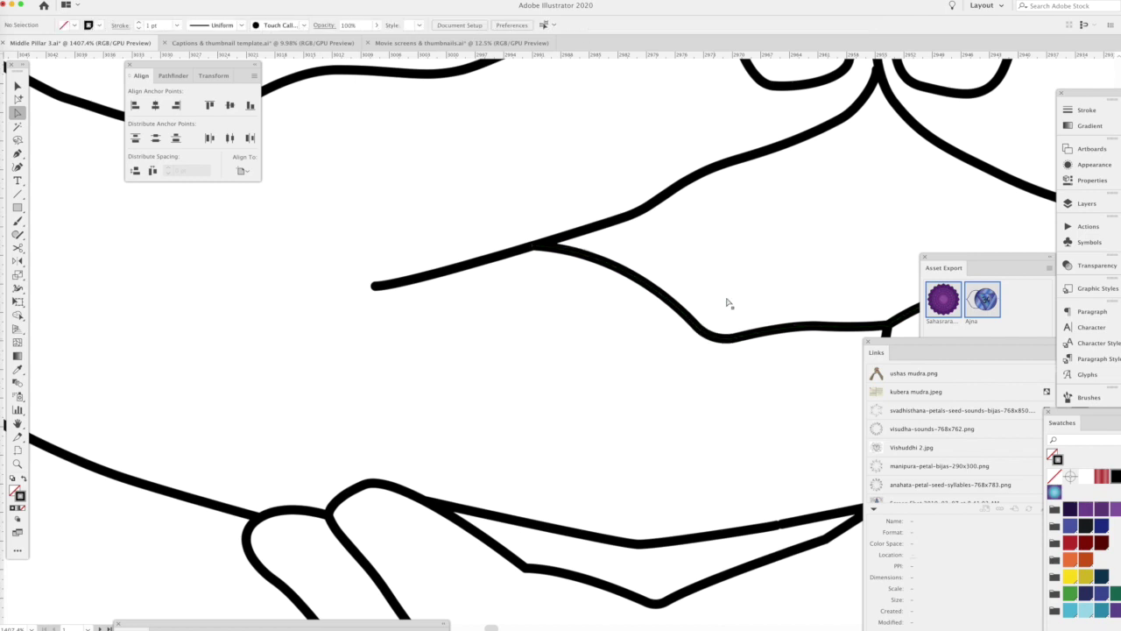
scroll(726, 303, "down", 4)
scroll(726, 303, "down", 3)
scroll(726, 303, "down", 3)
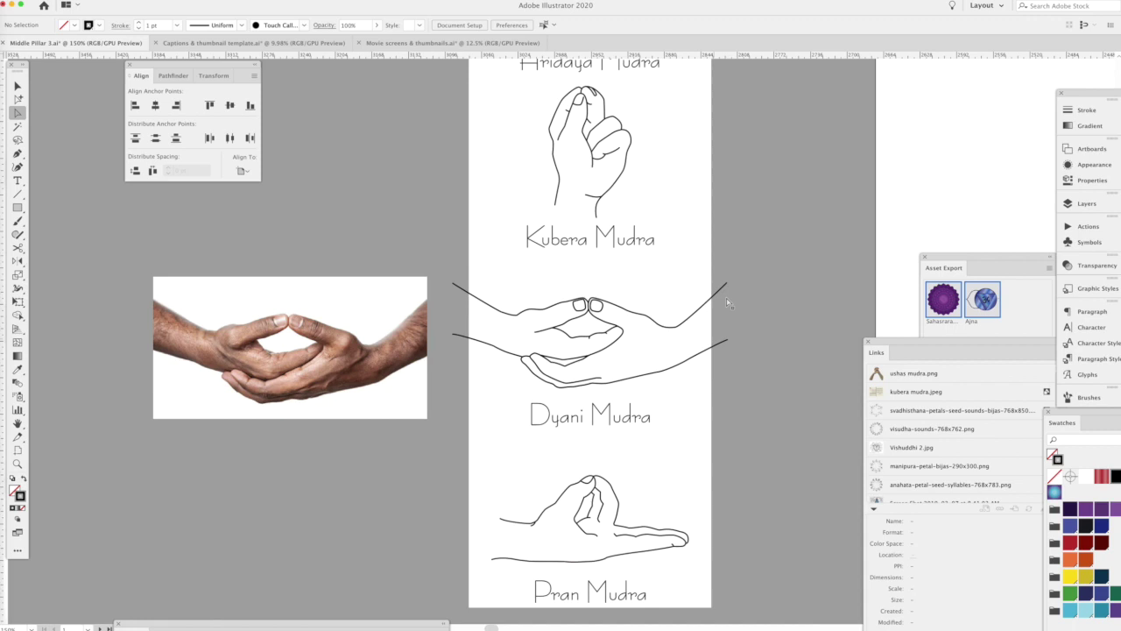
- Drag the left end of the short lower palm line to its new position
scroll(559, 359, "up", 5)
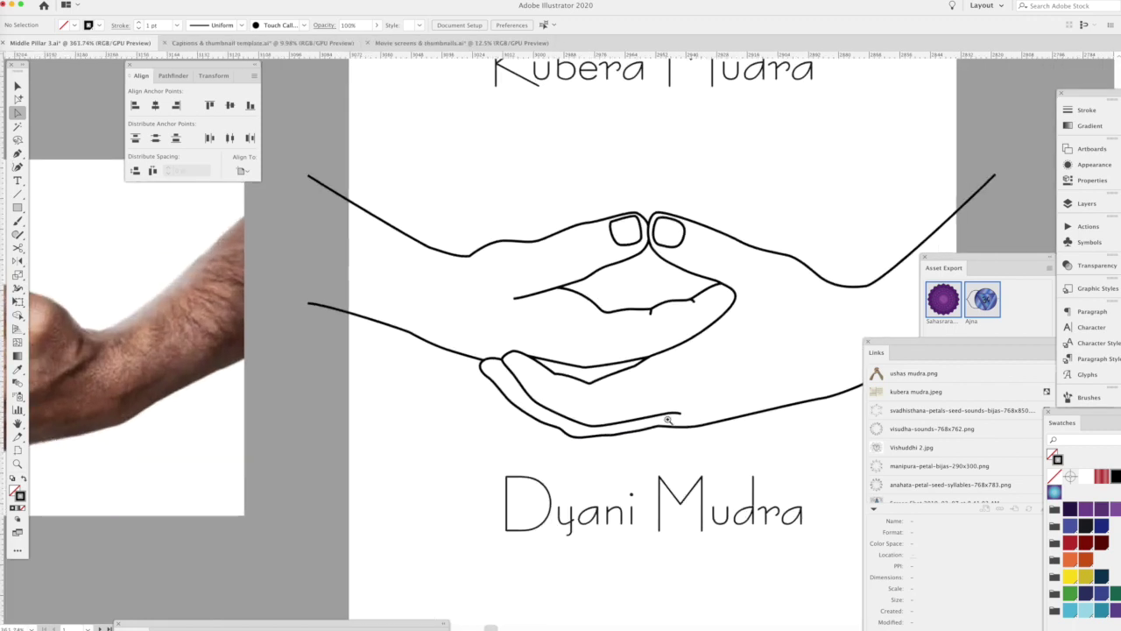
left_click(585, 369)
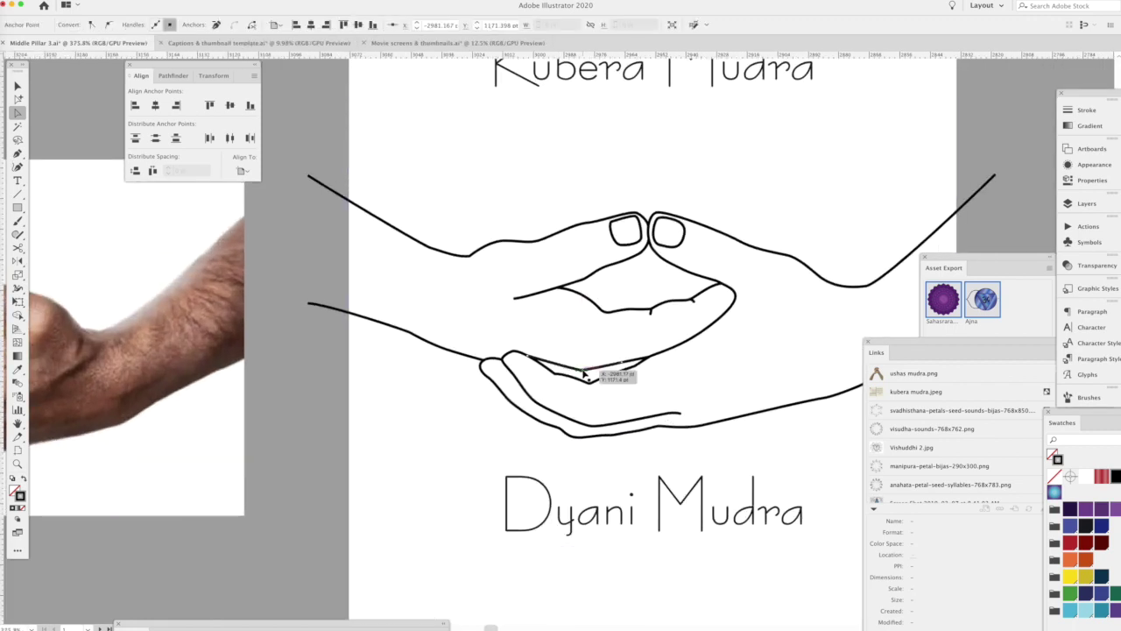
key("p")
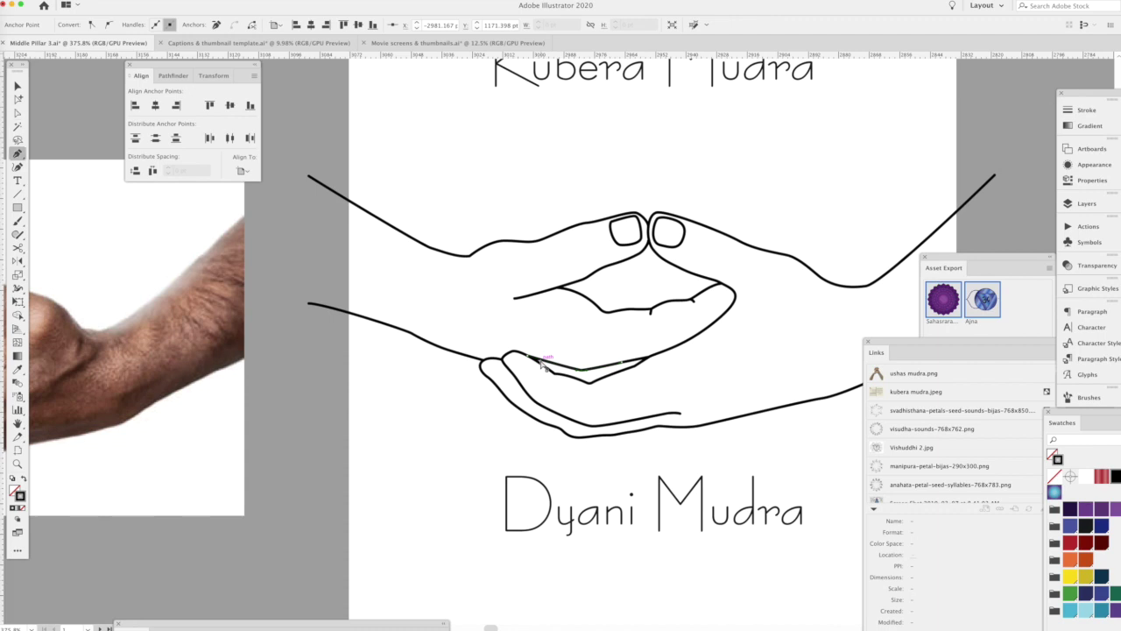
key("a")
left_click_drag(546, 363, 530, 359)
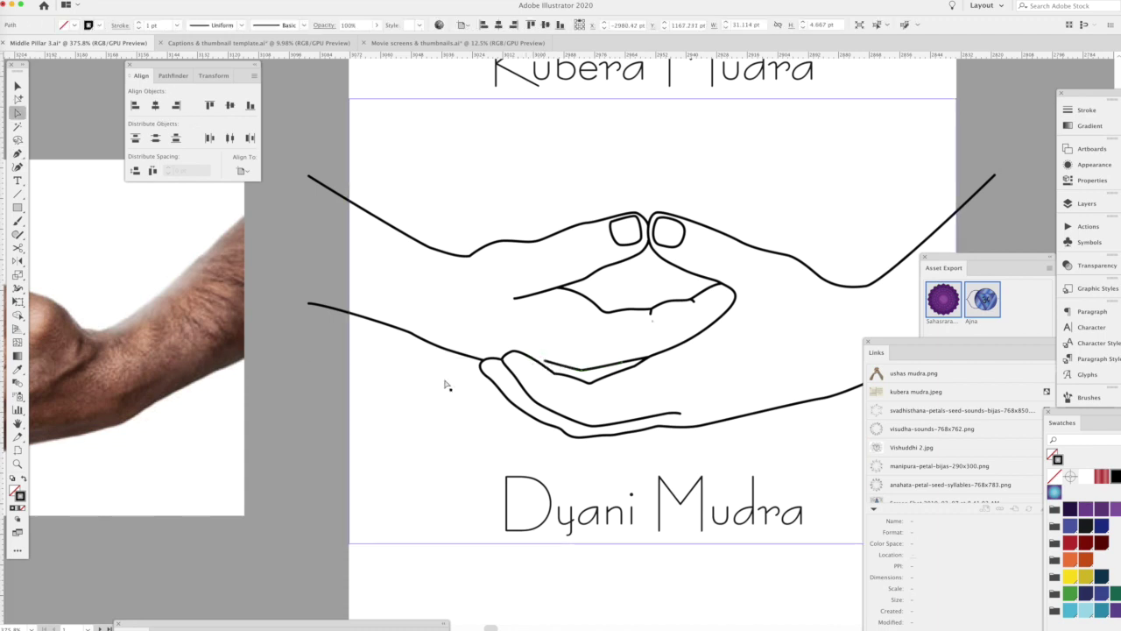
- Select the whole Dyani Mudra drawing, undo an accidental move, and zoom out to the page
key("v")
left_click(323, 449)
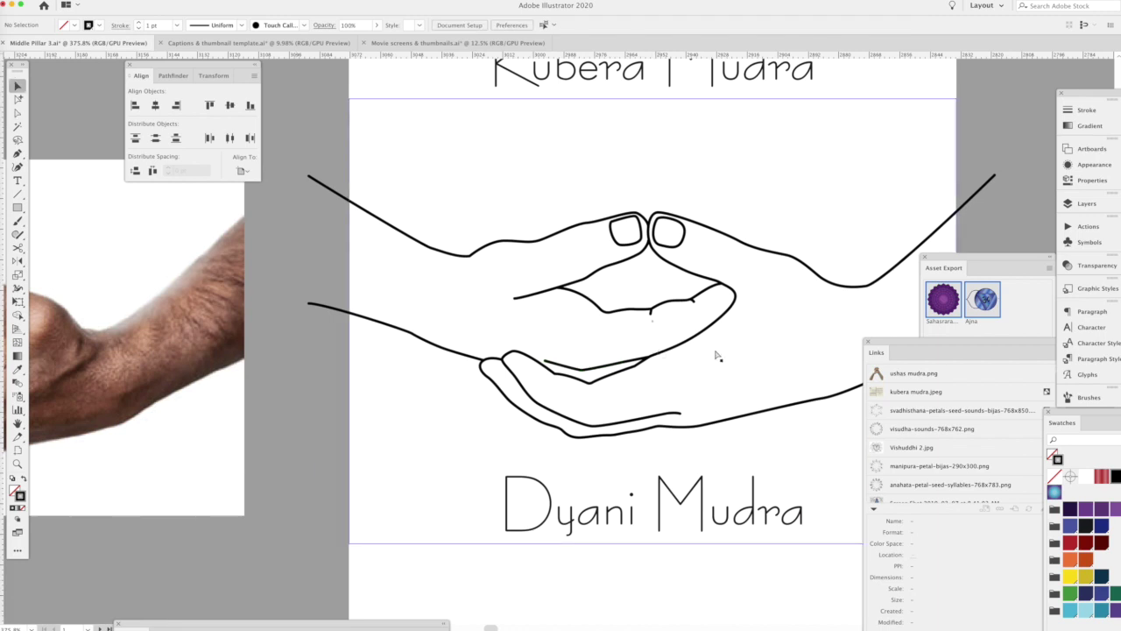
left_click(700, 341)
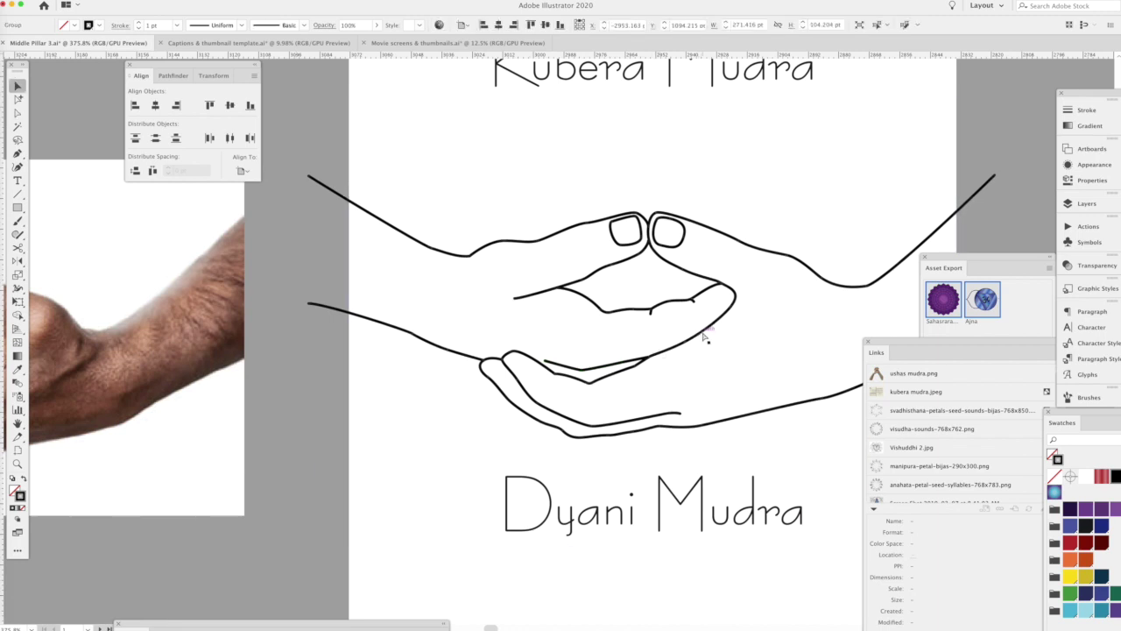
left_click_drag(705, 337, 727, 368)
key("ctrl+z")
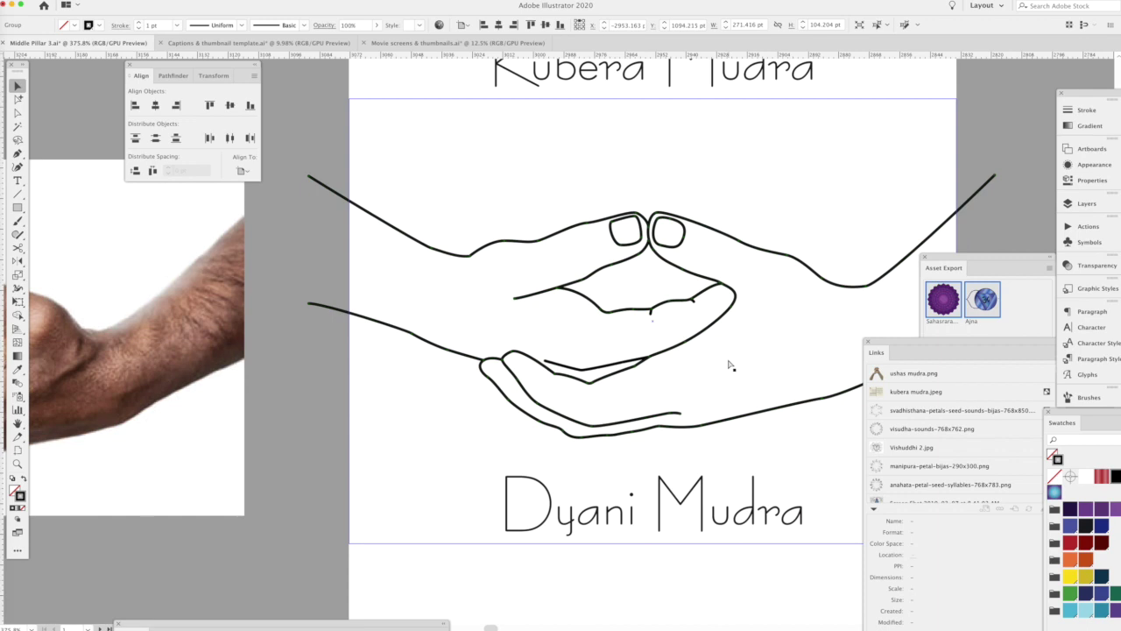
key("ctrl+minus")
key("ctrl+minus")
key("ctrl+minus")
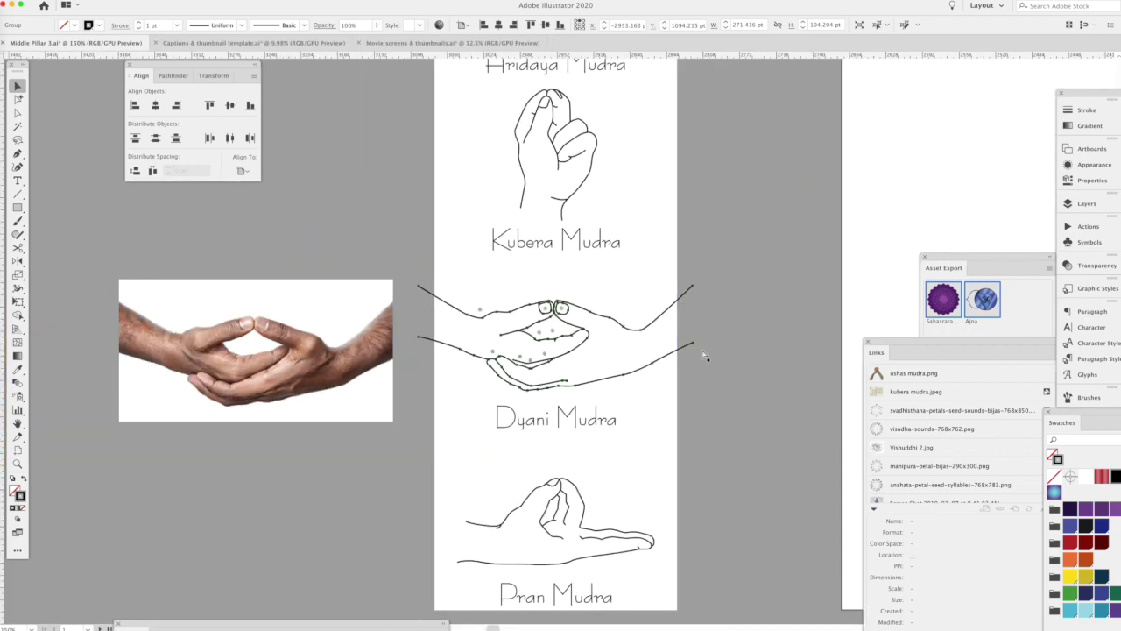
- Group the Dyani Mudra hand paths (271.416 × 104.204 pt) and lock width and height proportions
left_click(648, 405)
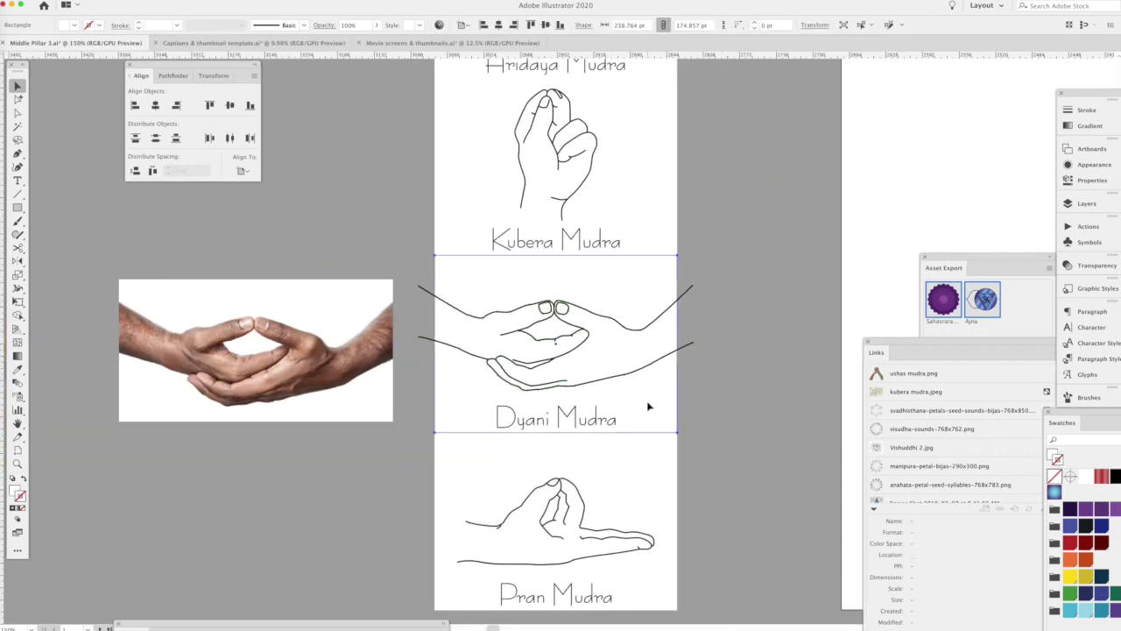
key("ctrl+shift+a")
left_click_drag(476, 296, 656, 400)
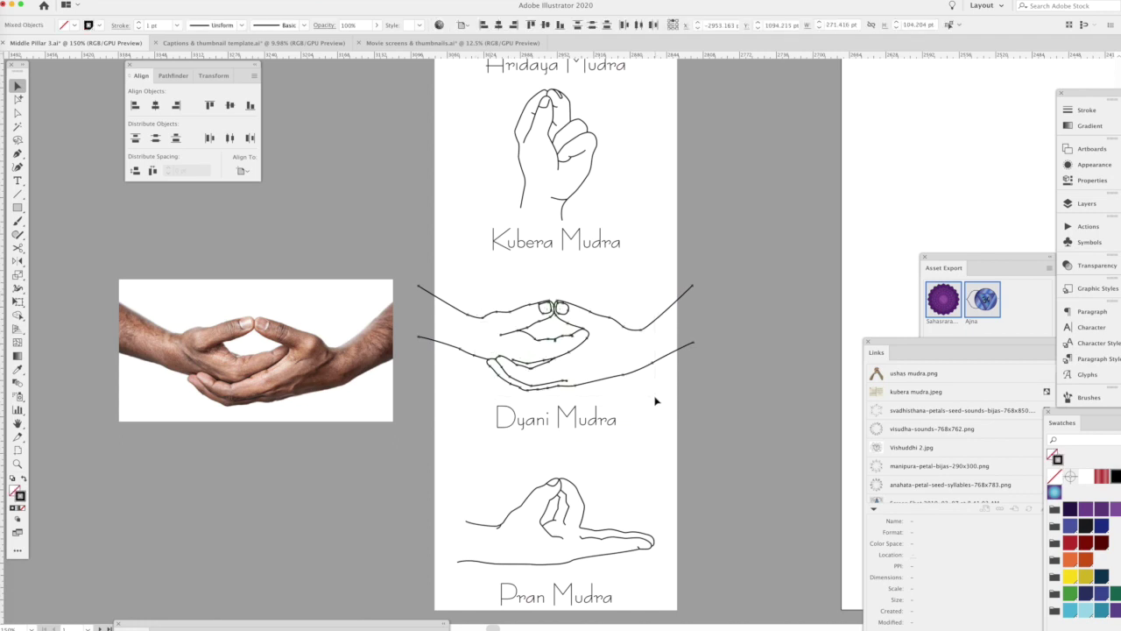
key("ctrl+g")
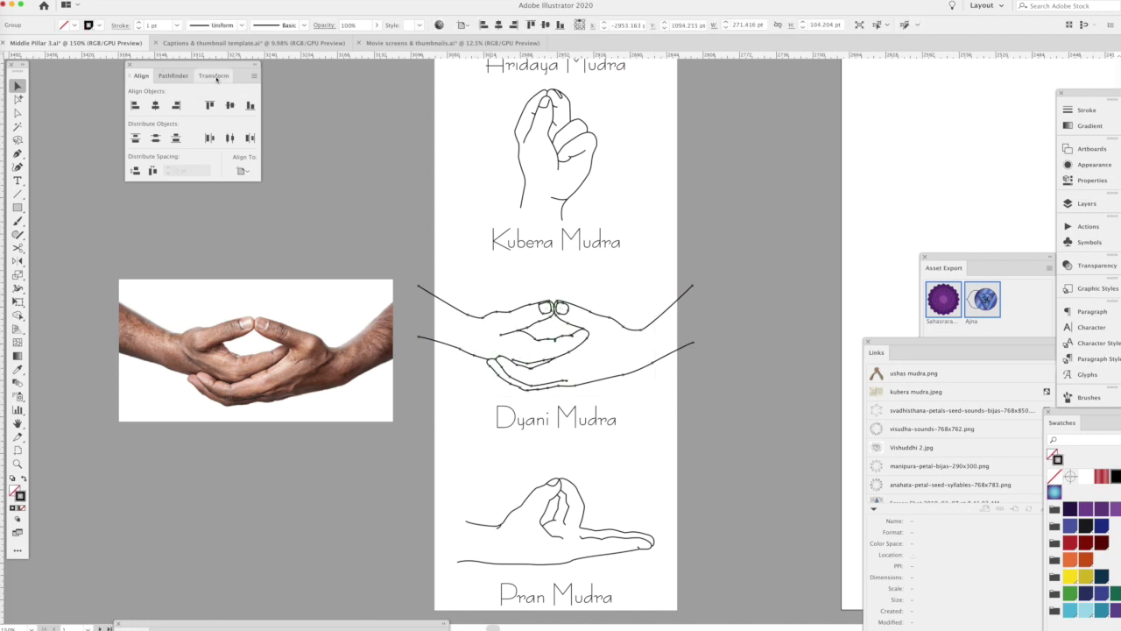
left_click(213, 76)
left_click(250, 99)
left_click(215, 107)
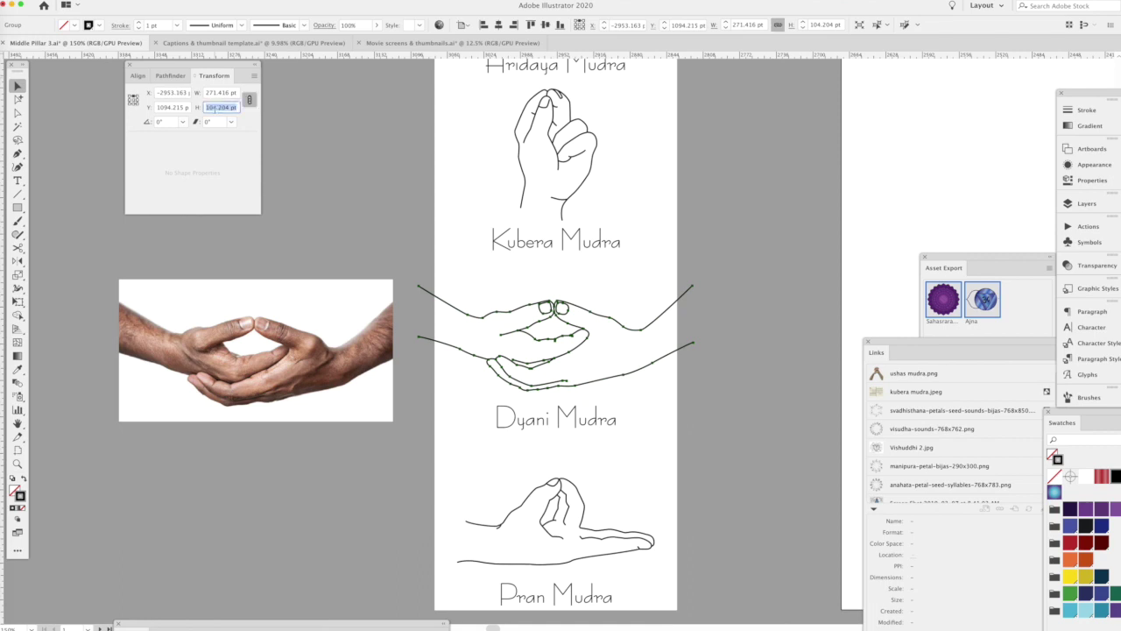
- Scale the Dyani Mudra drawing group proportionally to 211 pt wide by about 81 pt tall
type("80")
key("Return")
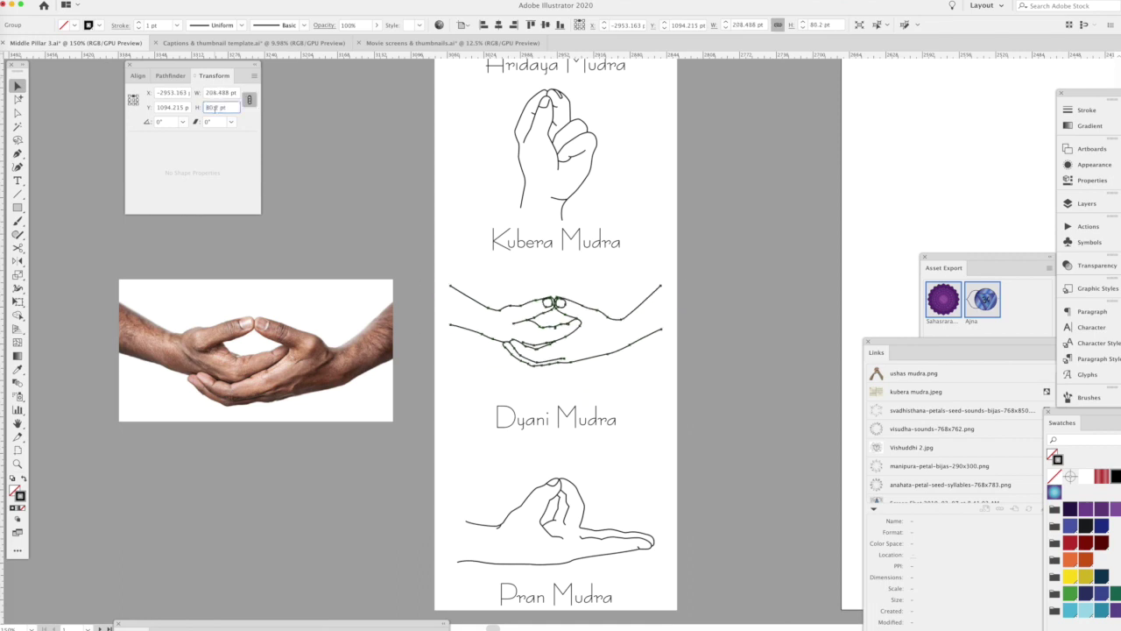
left_click(633, 252)
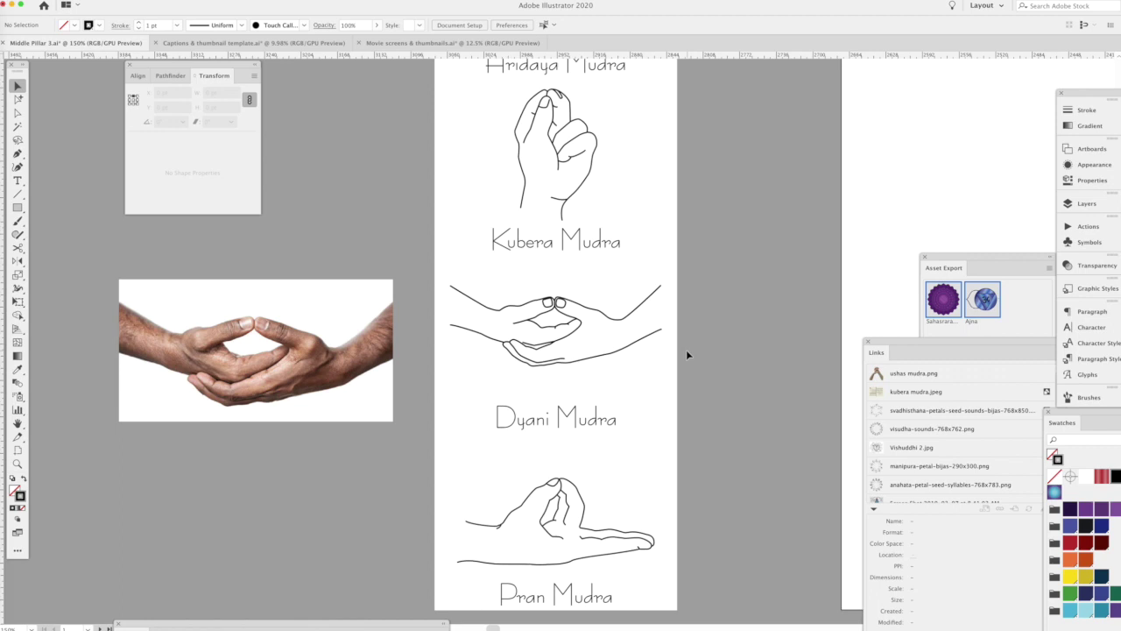
left_click_drag(685, 351, 671, 369)
left_click(596, 376)
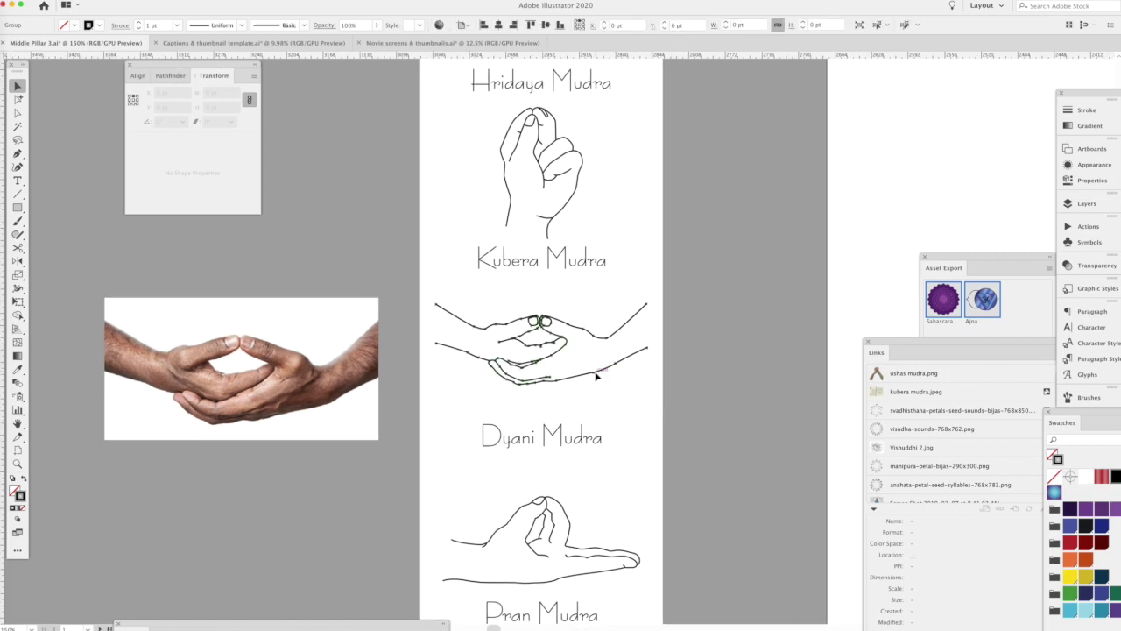
left_click(210, 93)
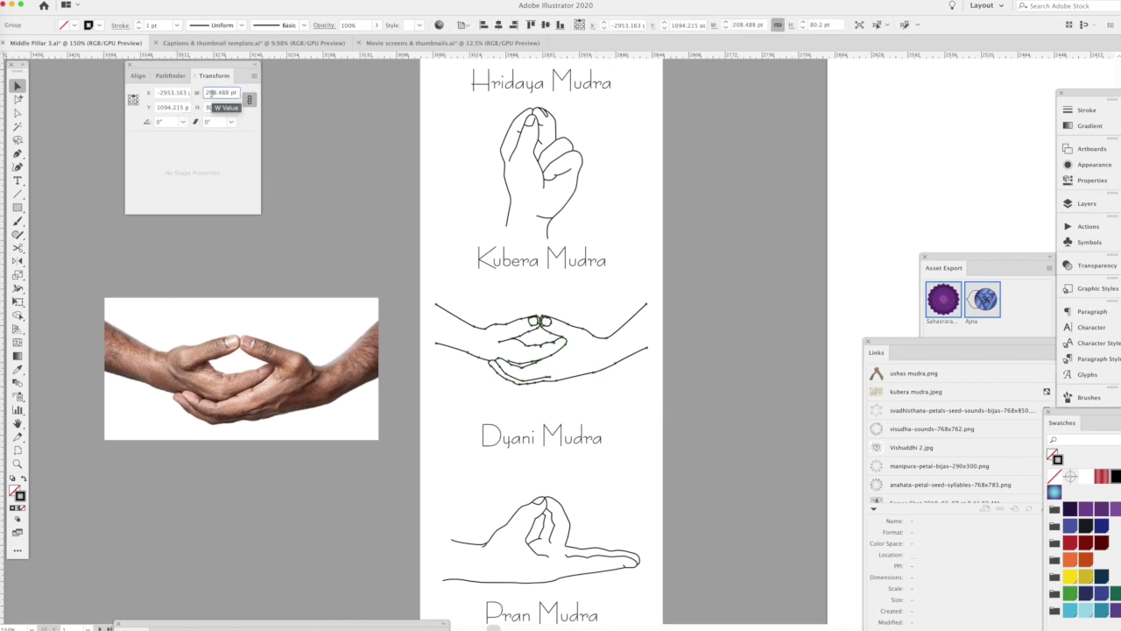
type("211")
key("Return")
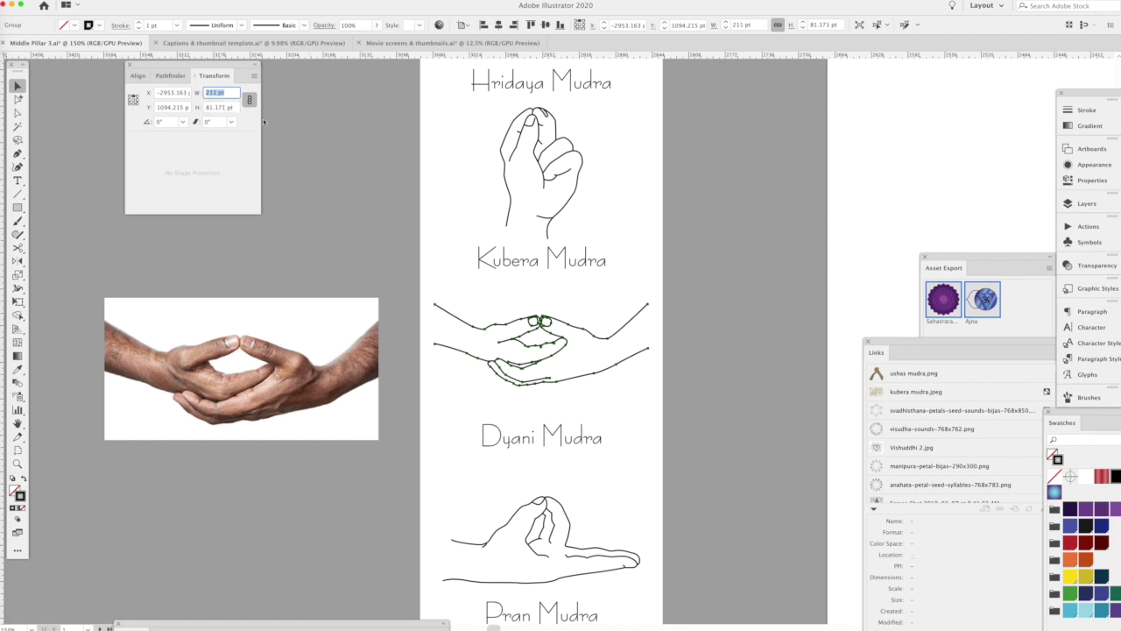
key("Escape")
- Float the Links, docked panel group and Swatches panels into new positions, then show the Actions list
left_click_drag(861, 354, 764, 238)
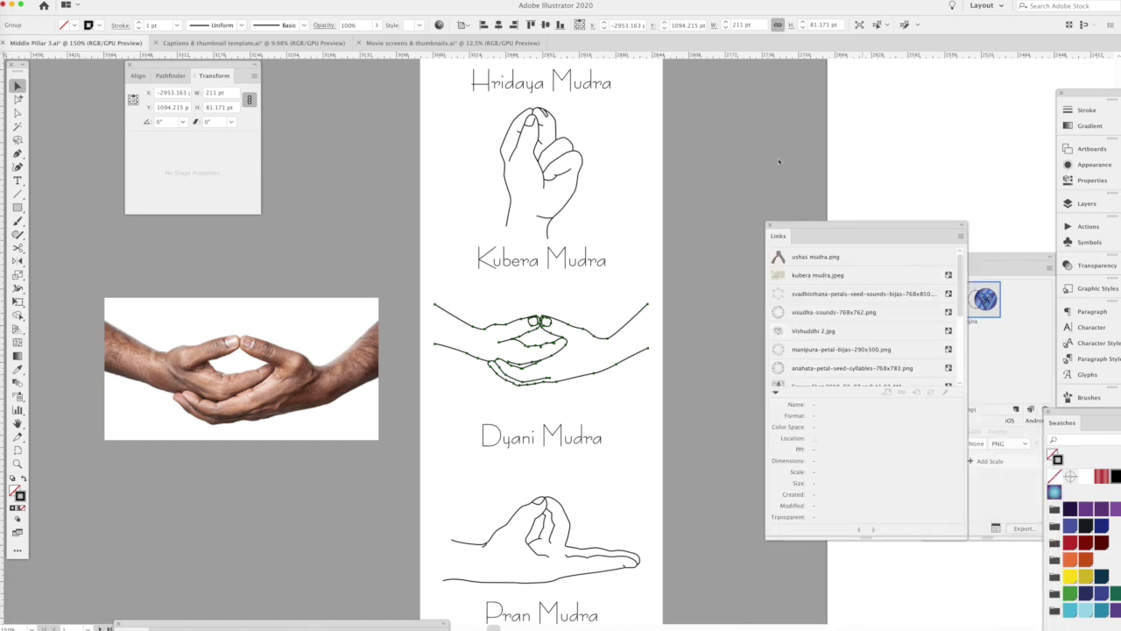
left_click_drag(778, 161, 772, 152)
left_click_drag(1083, 93, 866, 85)
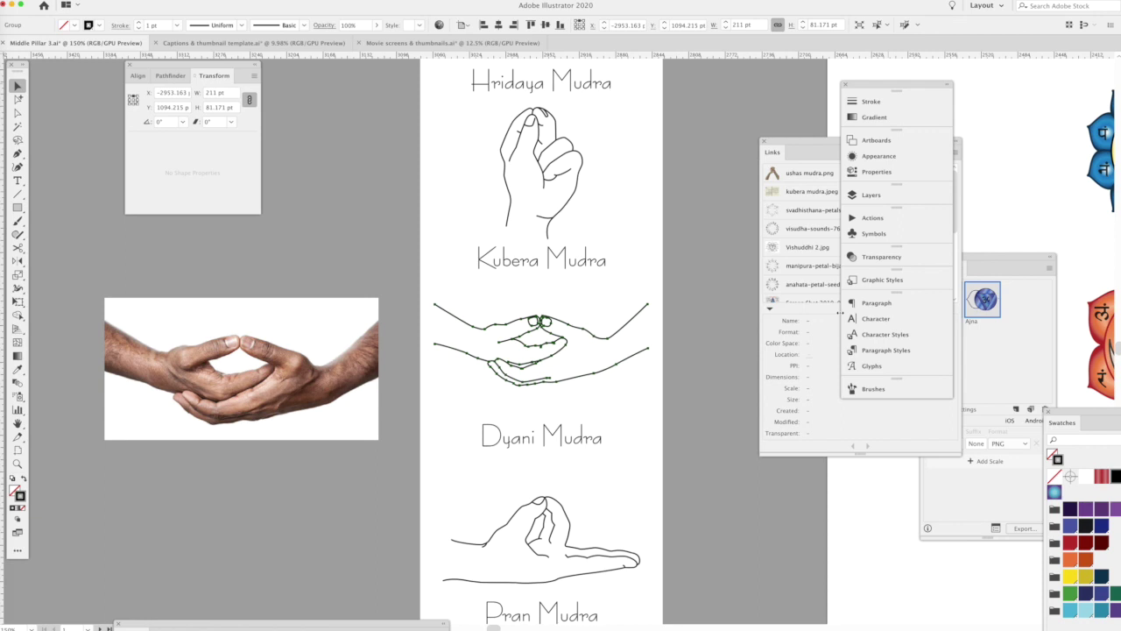
left_click_drag(788, 143, 762, 109)
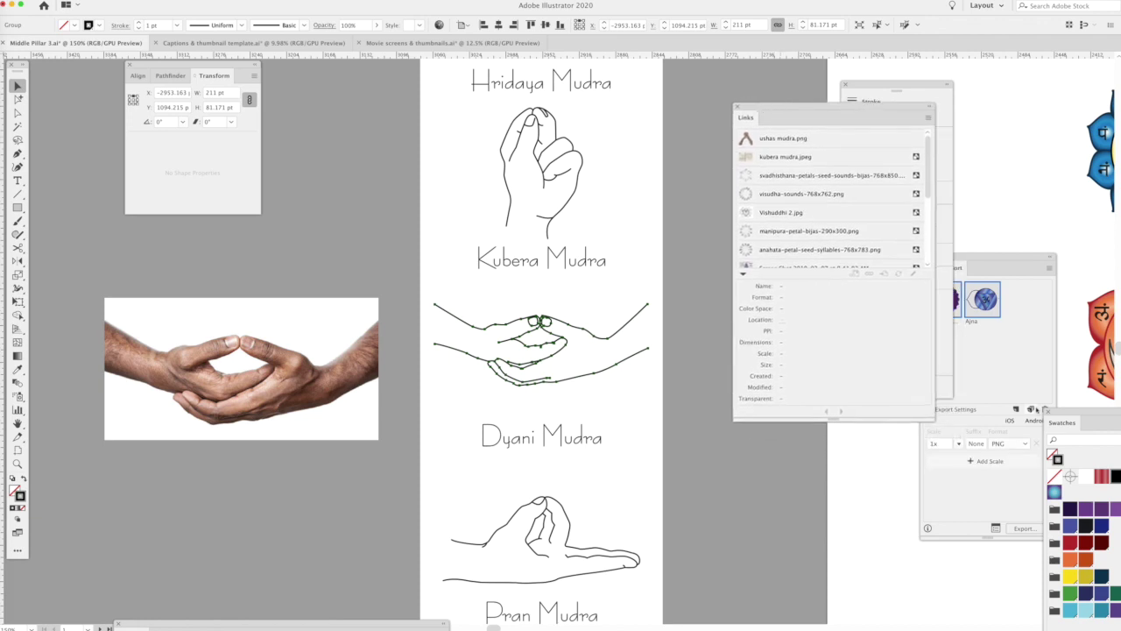
left_click_drag(1059, 415, 692, 188)
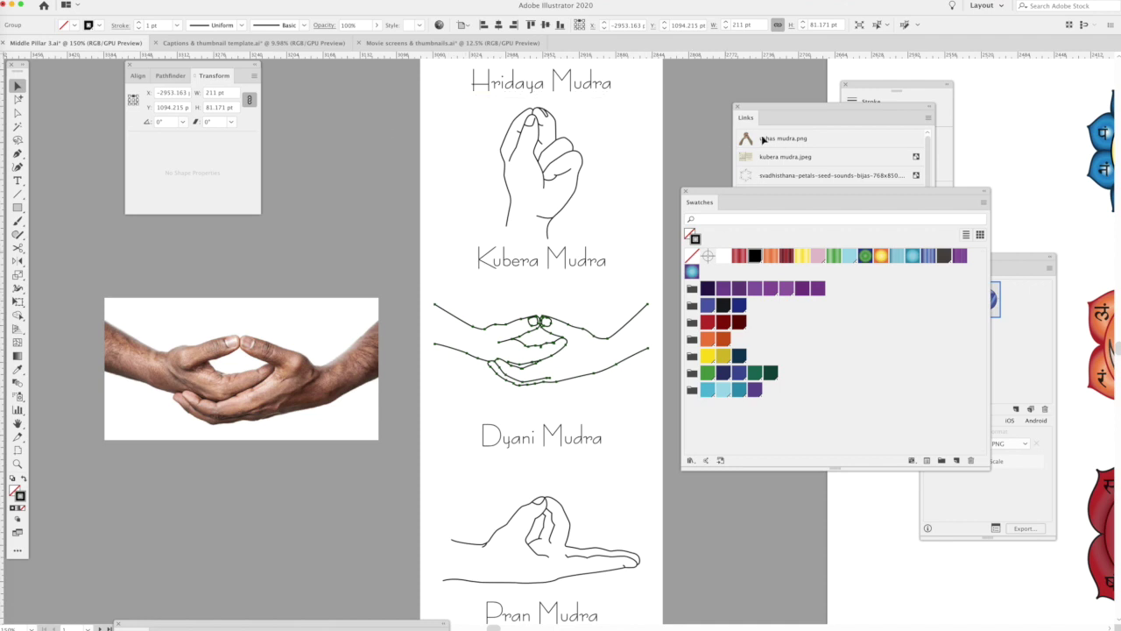
left_click_drag(758, 110, 764, 368)
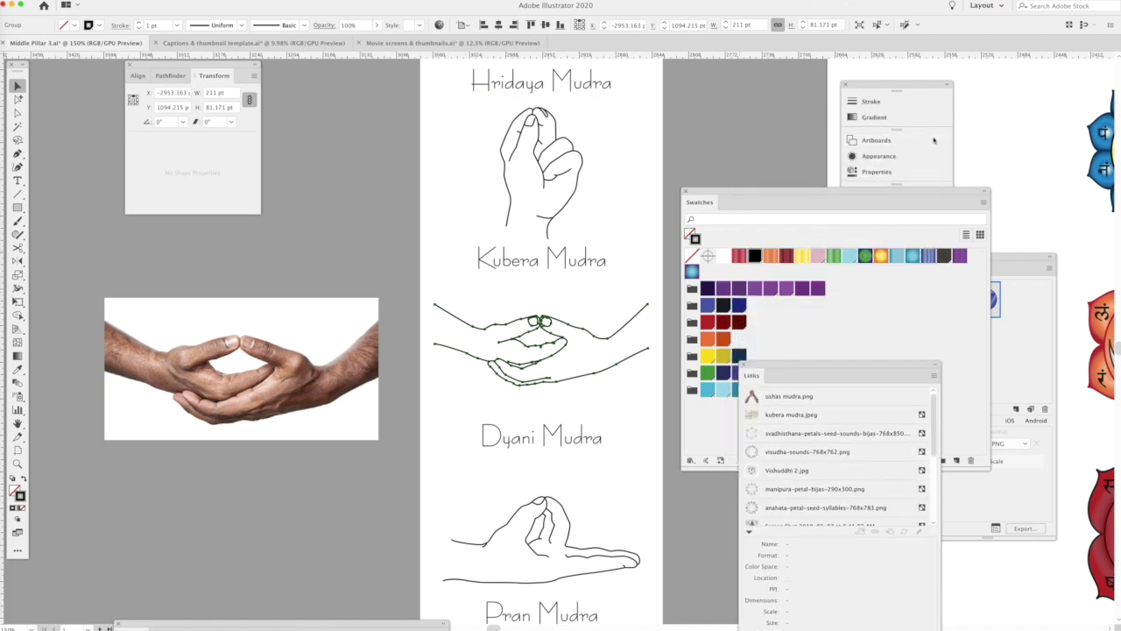
left_click(855, 218)
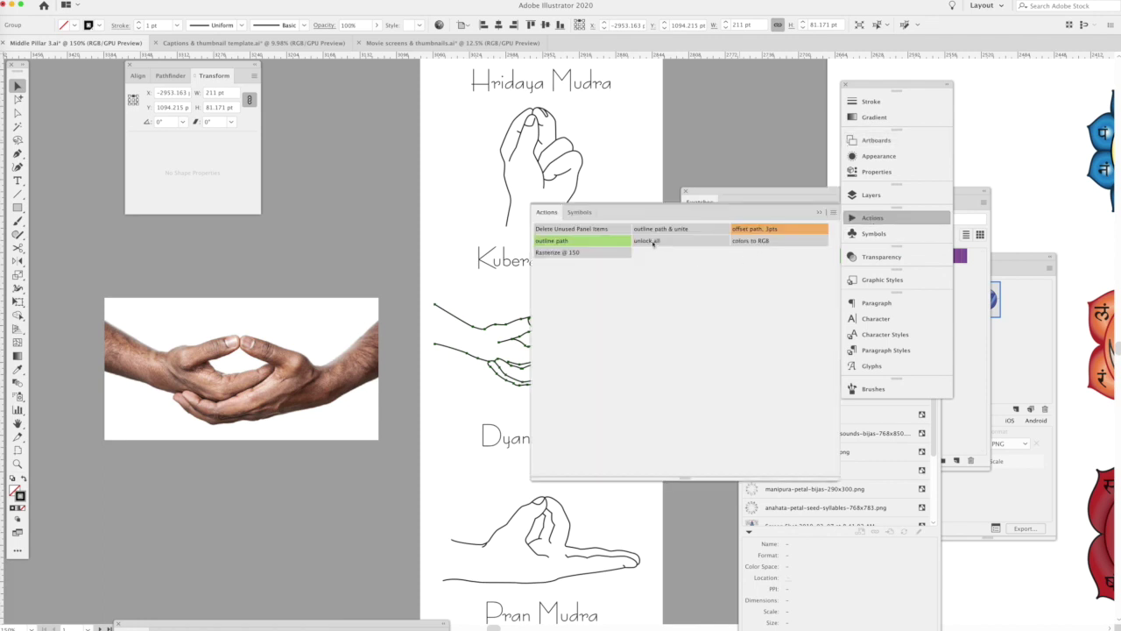
- Run the 'unlock all' action and select the Dyani Mudra drawing with its frame
left_click(653, 242)
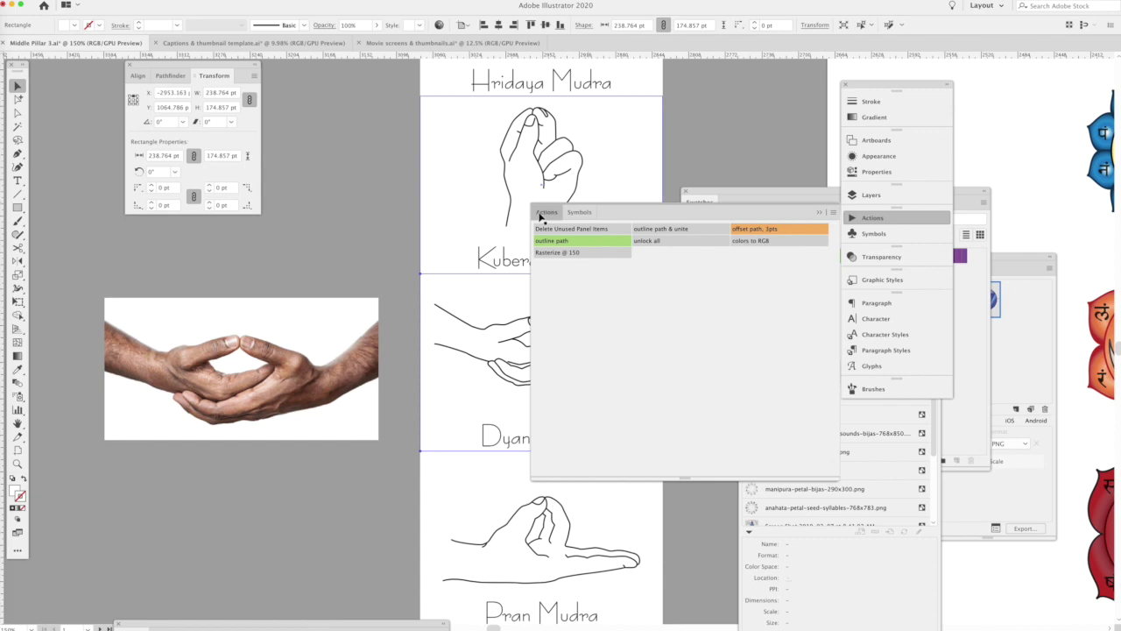
left_click(547, 212)
left_click(620, 382)
left_click(621, 386)
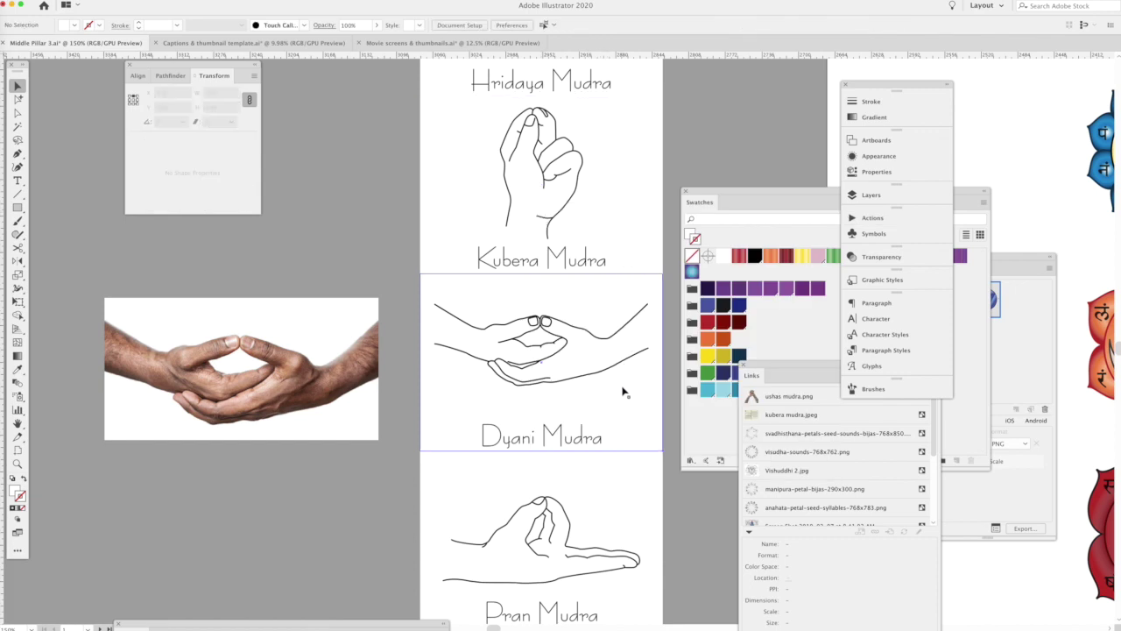
left_click(479, 363)
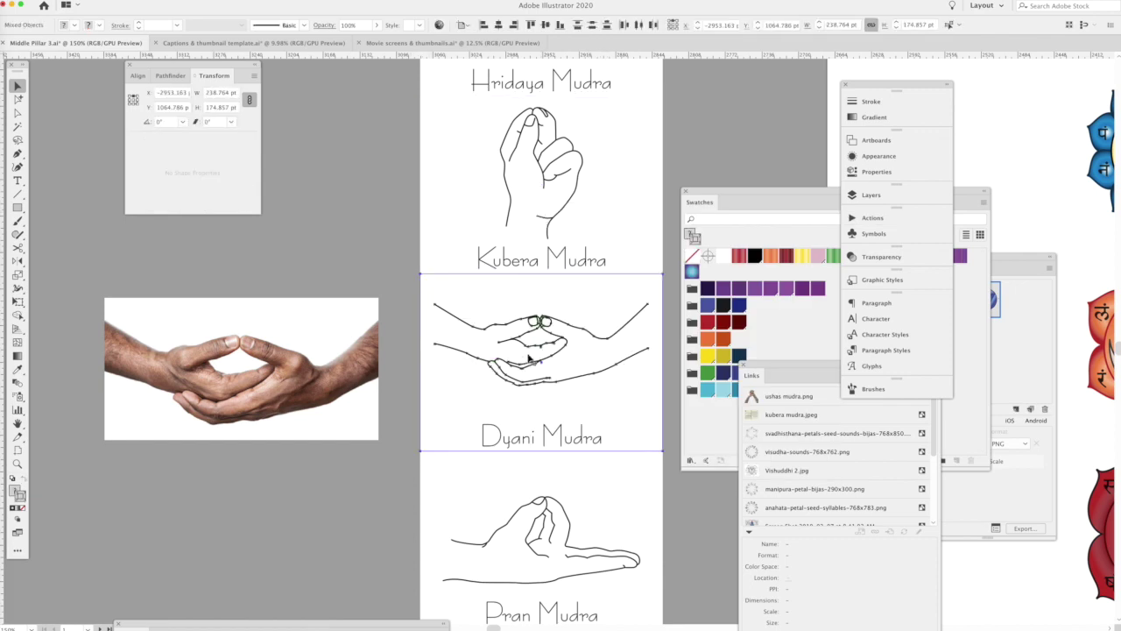
left_click(508, 302, "shift")
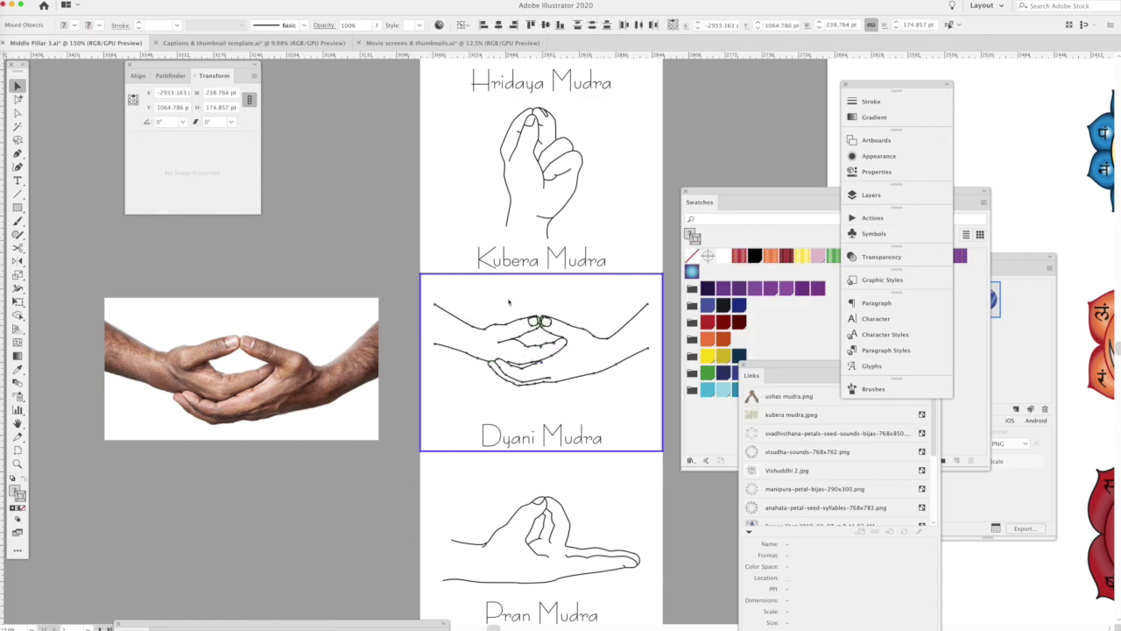
- Check the group's alignment and size, then move the Dyani Mudra caption up toward its drawing
left_click(138, 75)
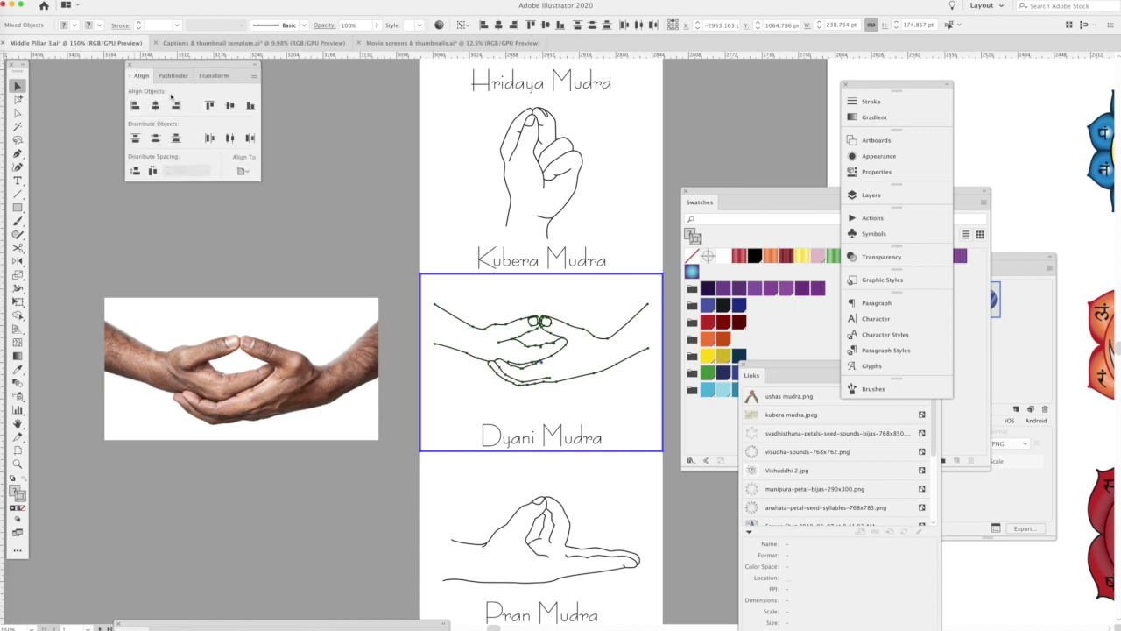
left_click(214, 75)
left_click(674, 423)
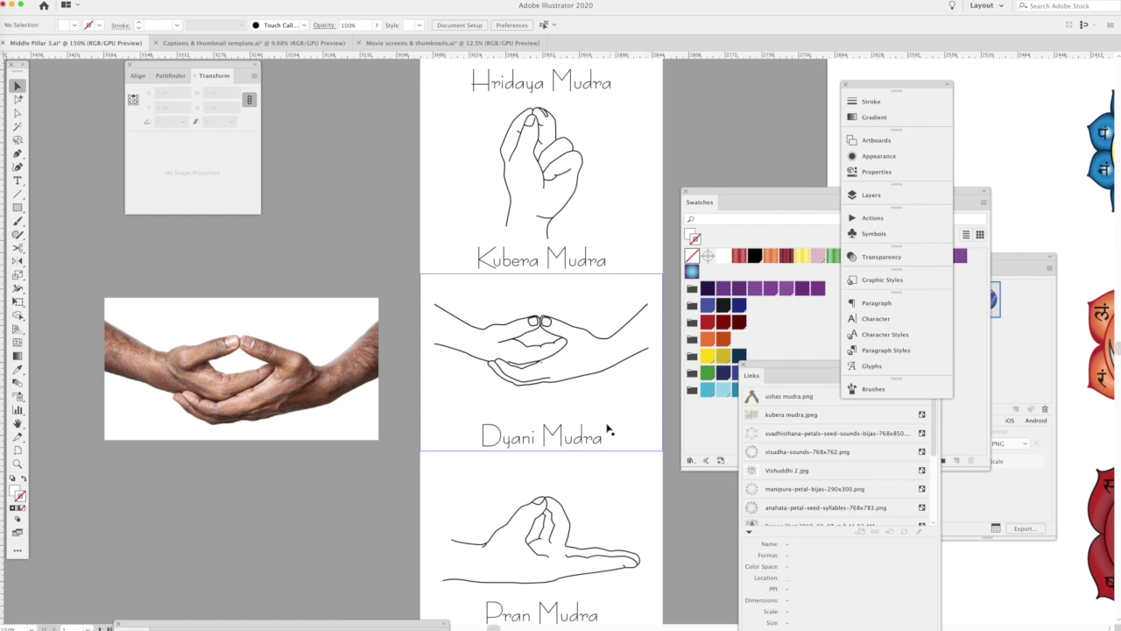
left_click_drag(588, 438, 589, 419)
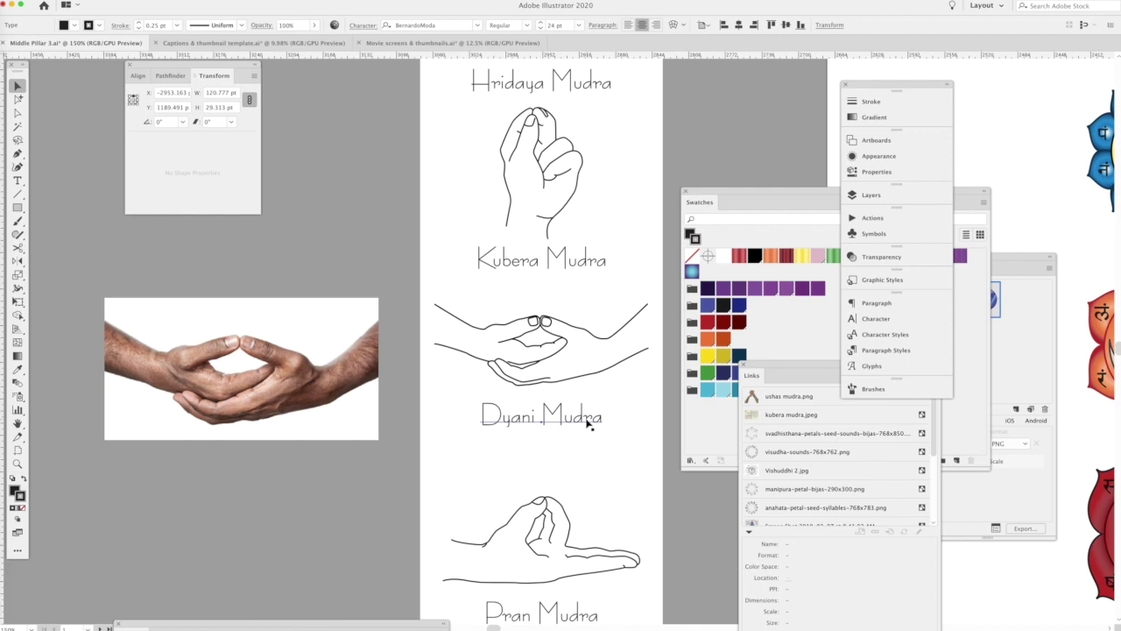
key("ctrl+minus")
key("ctrl+minus")
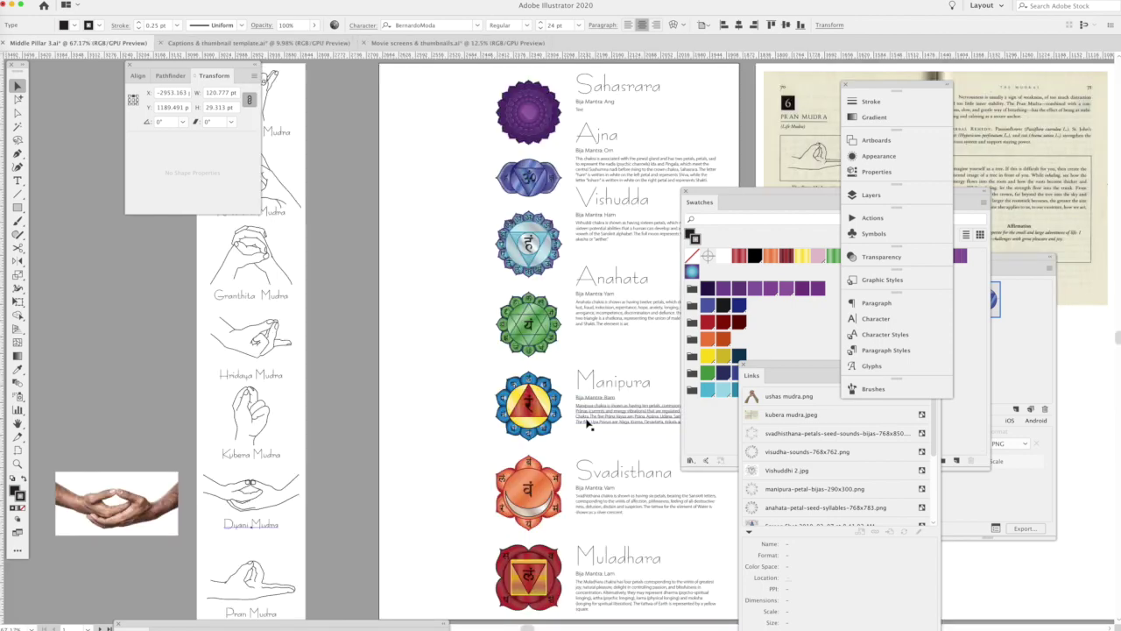
- Zoom in on the Dyani Mudra hands and select the lower palm line with Direct Selection
key("ctrl+minus")
scroll(582, 349, "up", 2)
scroll(582, 348, "right", 1)
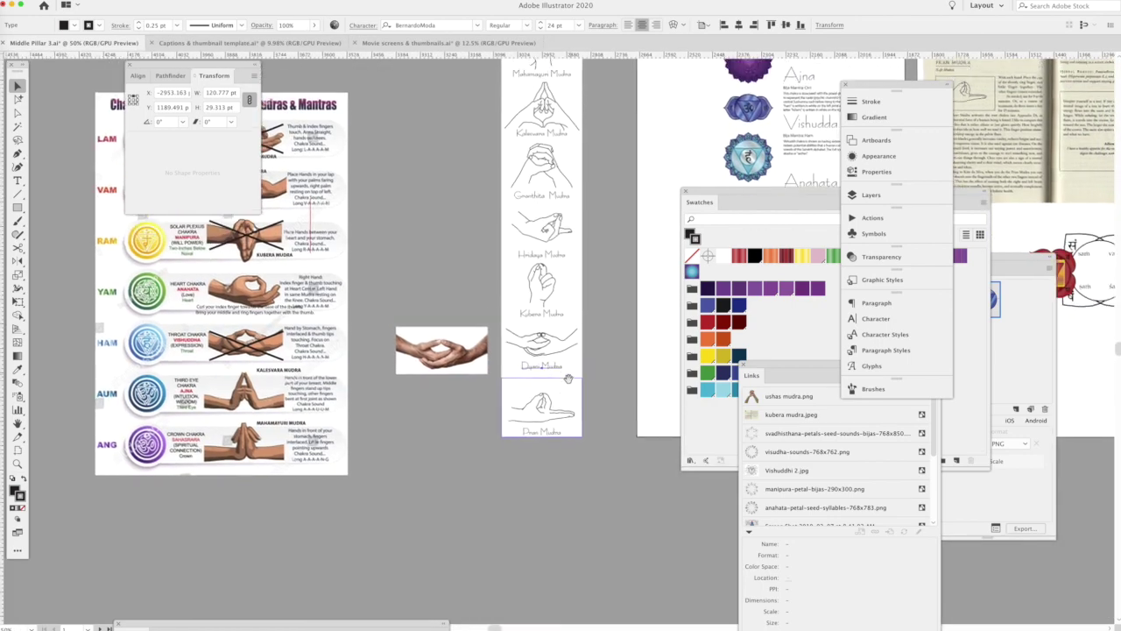
scroll(587, 370, "up", 3)
scroll(578, 381, "up", 2)
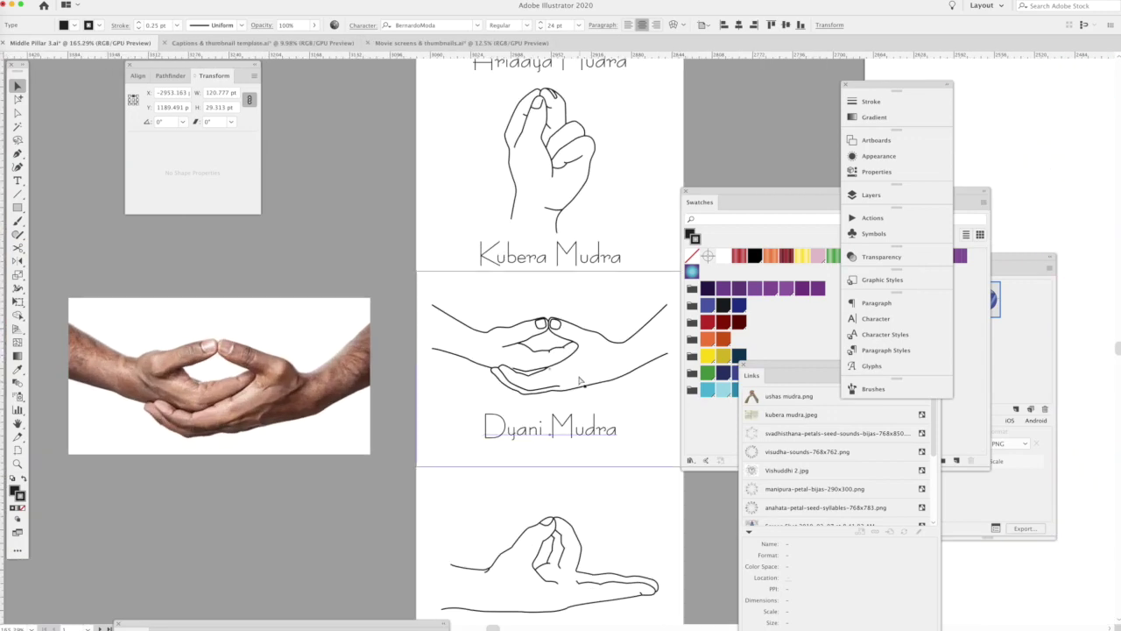
scroll(565, 392, "up", 2)
key("a")
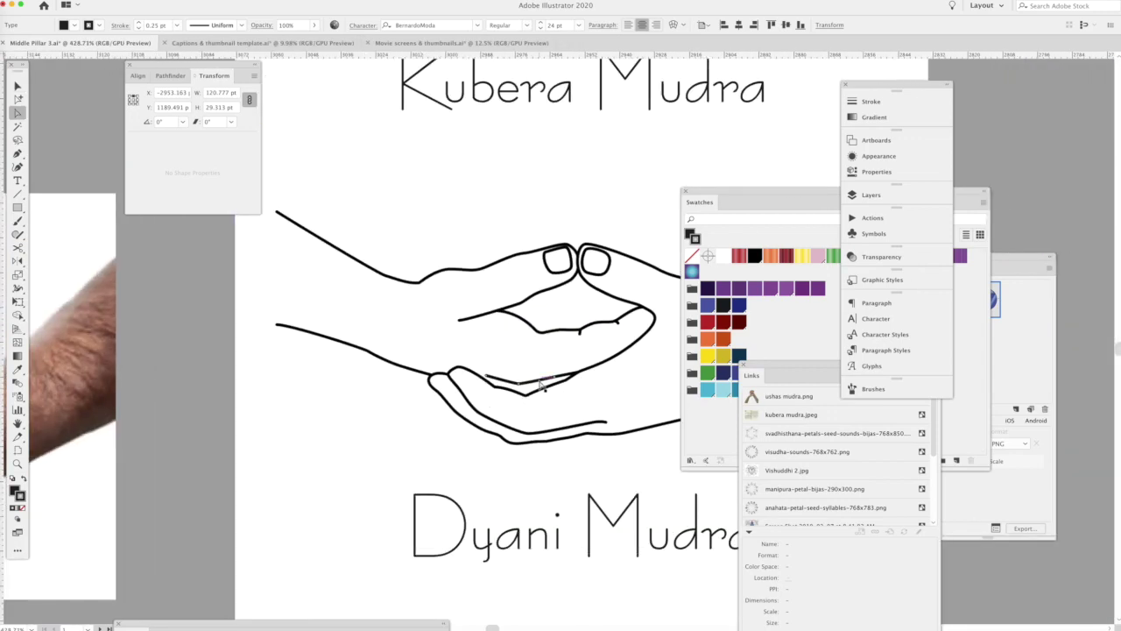
left_click(556, 385)
scroll(555, 385, "up", 2)
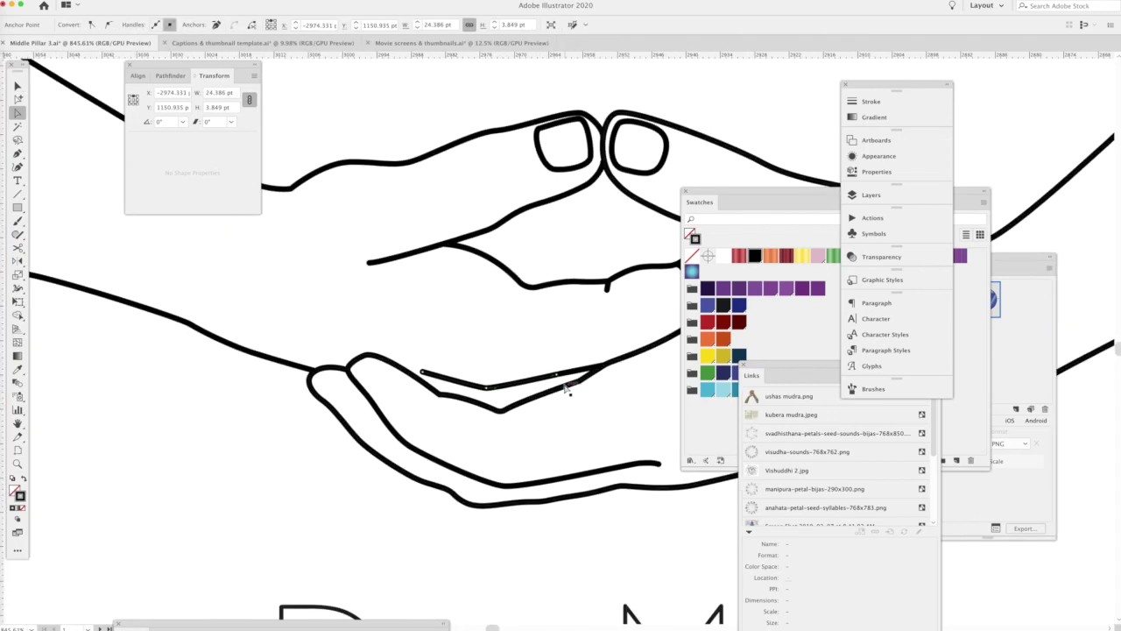
- Move the palm line's end anchor about 2 pt higher, then deselect and refocus on the hands
key("v")
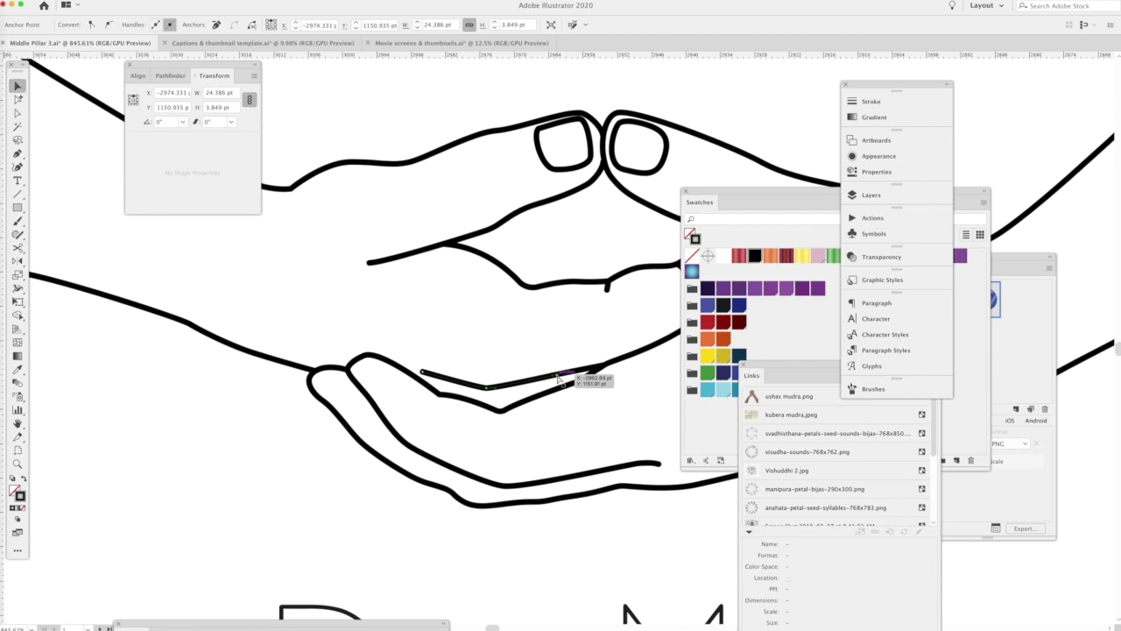
key("c")
key("a")
left_click(560, 378)
left_click_drag(560, 379, 561, 375)
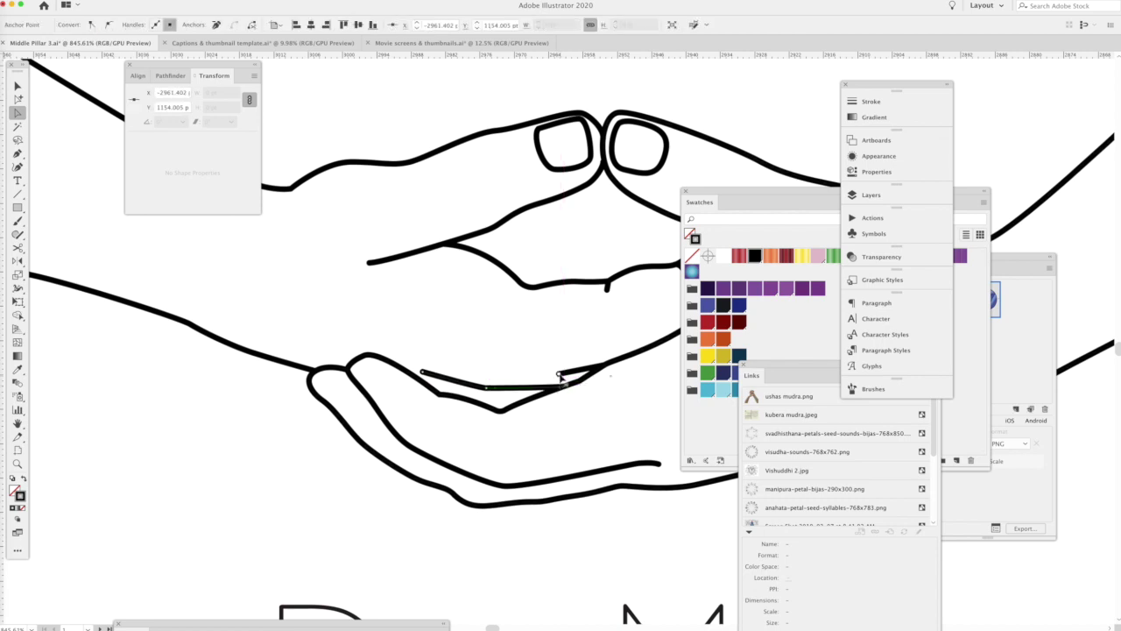
key("ctrl+shift+a")
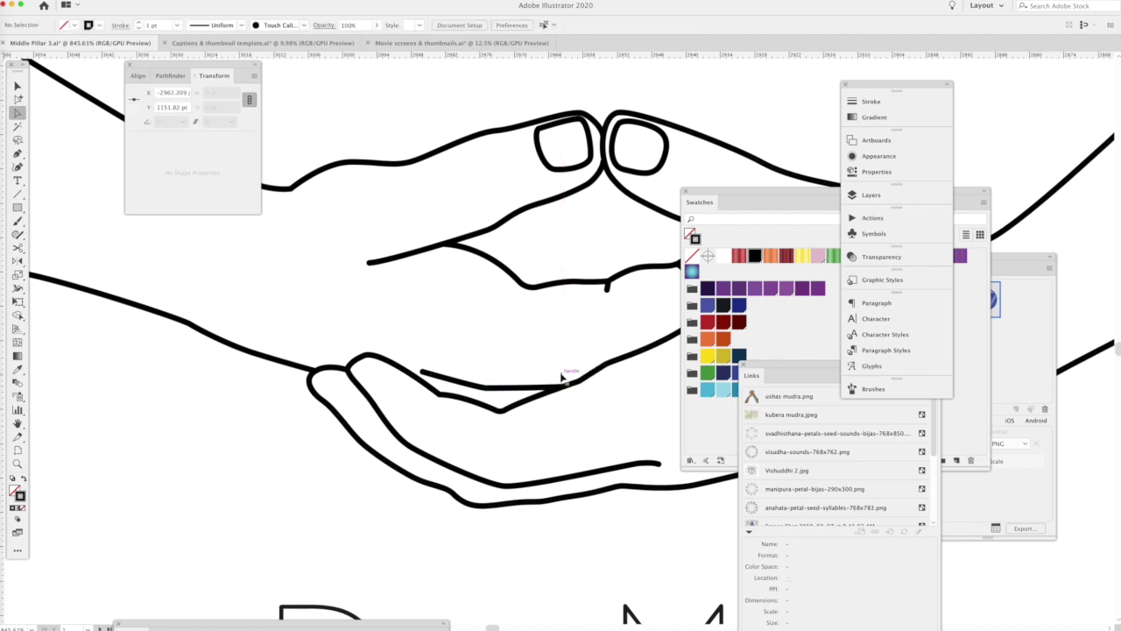
scroll(561, 377, "down", 1)
scroll(561, 377, "down", 3)
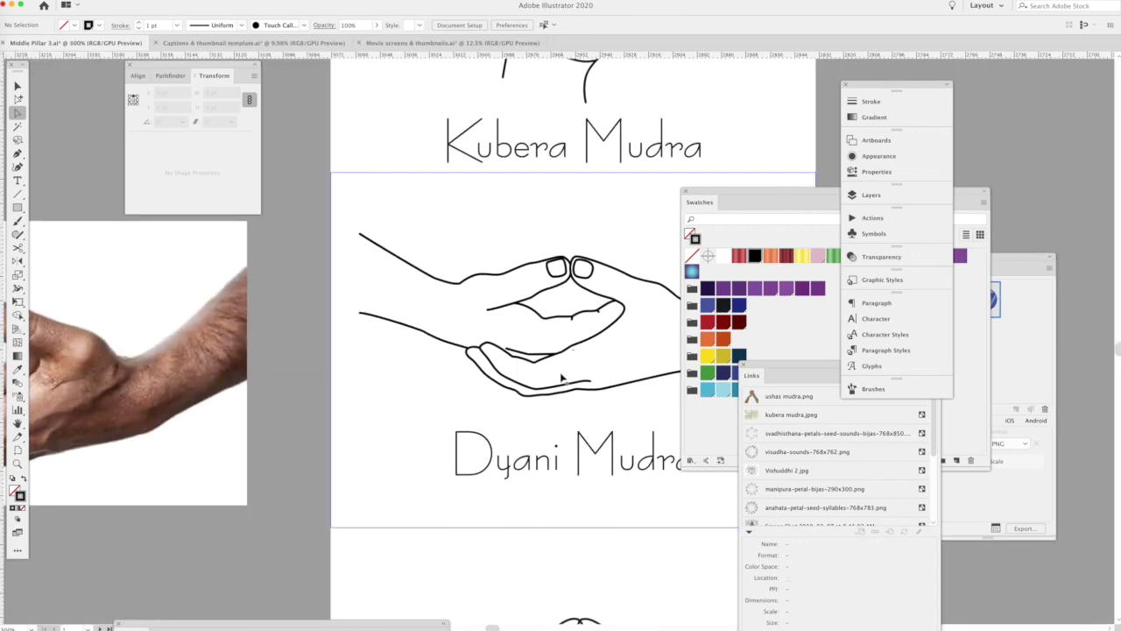
scroll(562, 377, "down", 2)
scroll(562, 377, "down", 1)
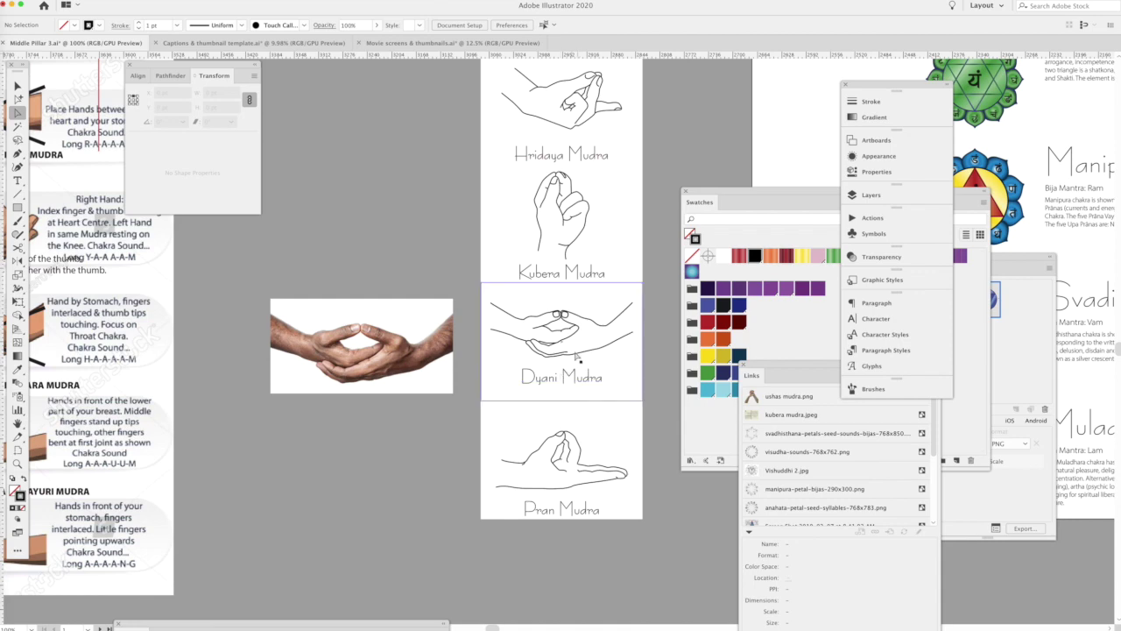
left_click_drag(531, 317, 642, 391)
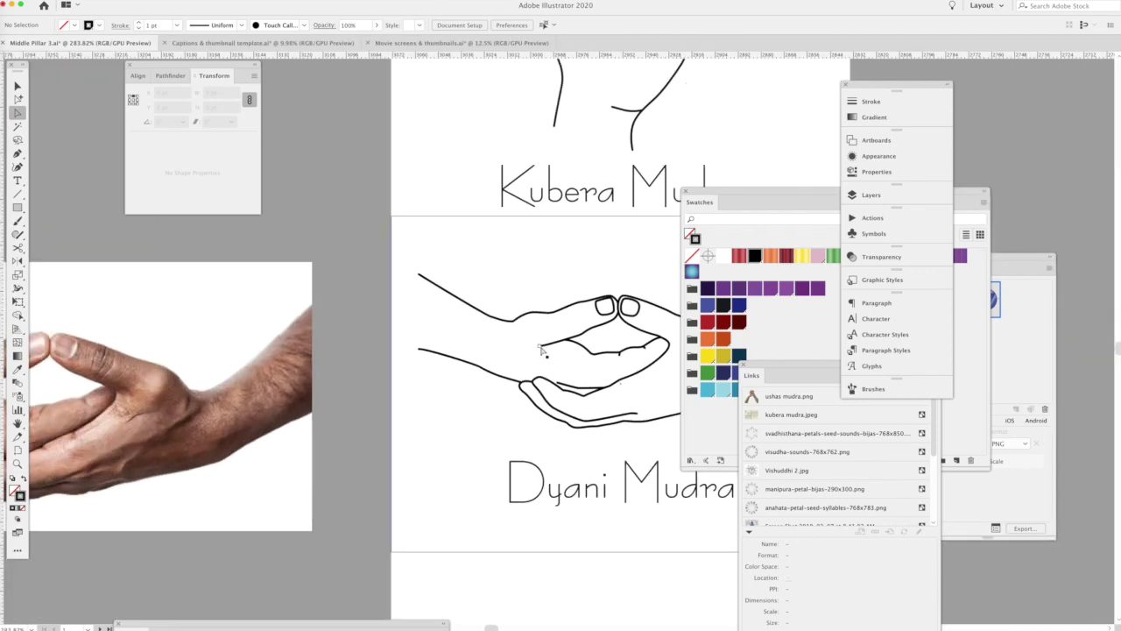
- Pick an anchor on the upper hand's inner curve, then centre and zoom in on the cupped hands
left_click(564, 346)
left_click(566, 344)
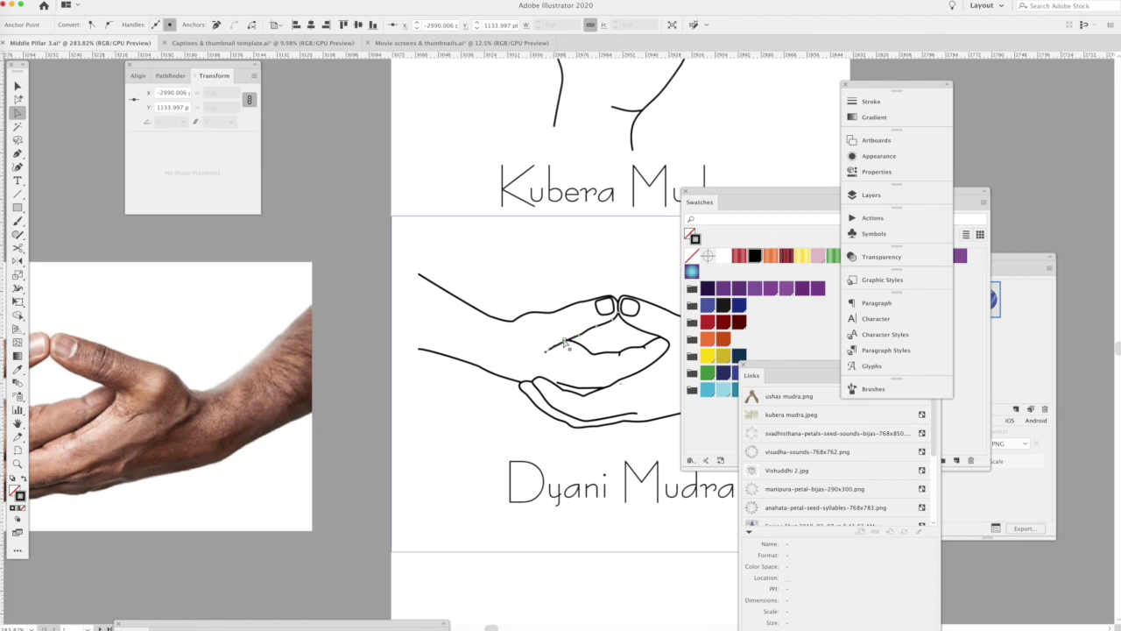
left_click(590, 346)
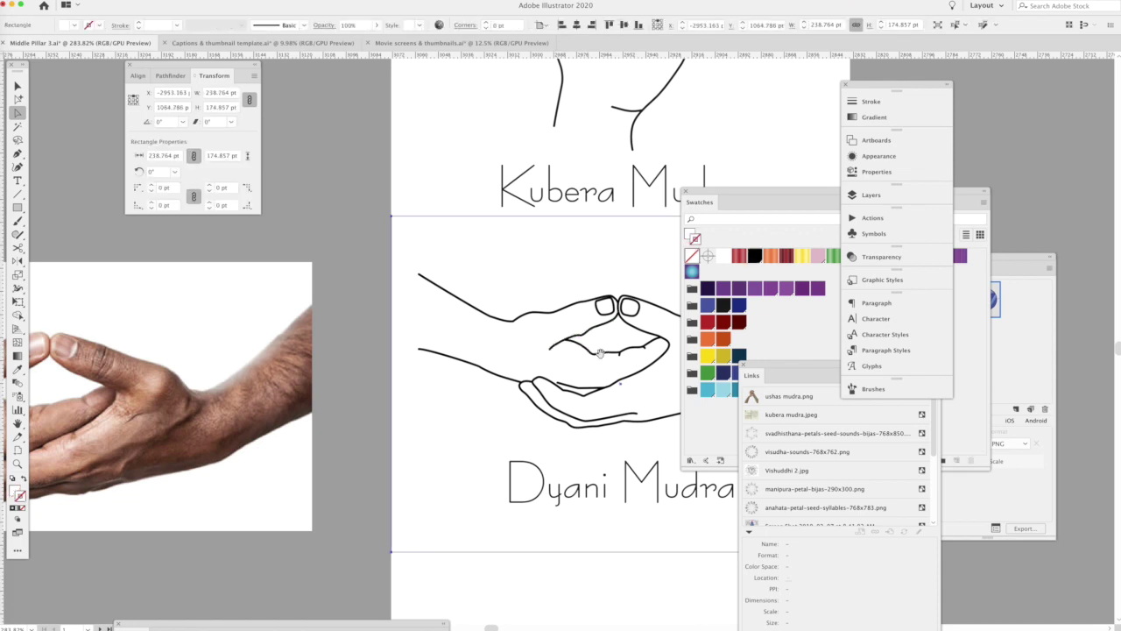
left_click_drag(589, 346, 454, 327)
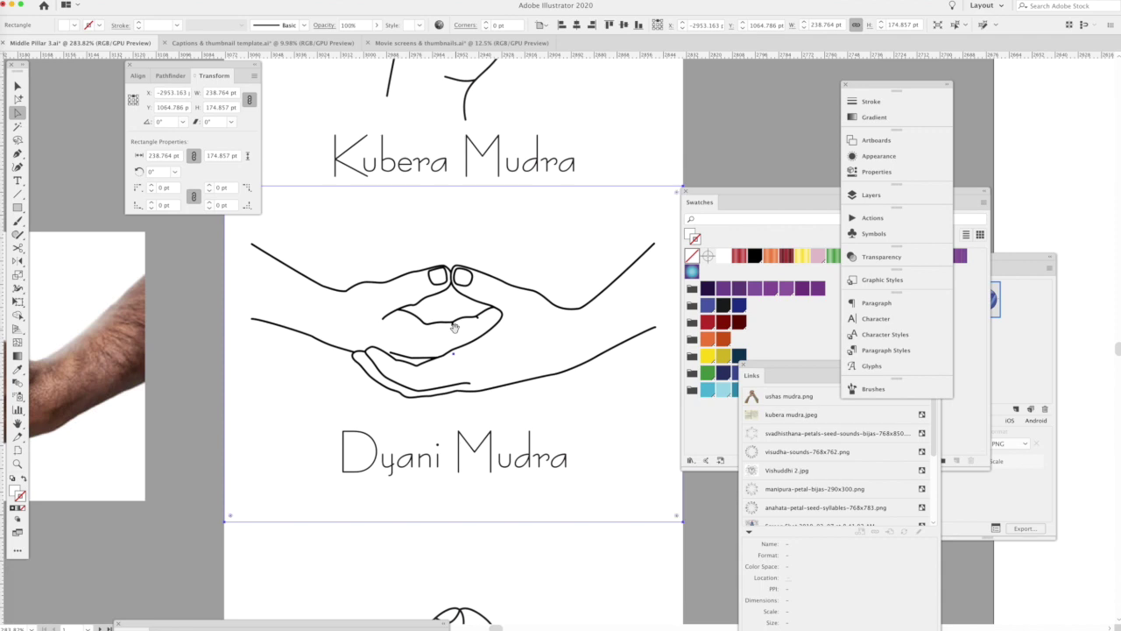
left_click_drag(414, 303, 571, 357)
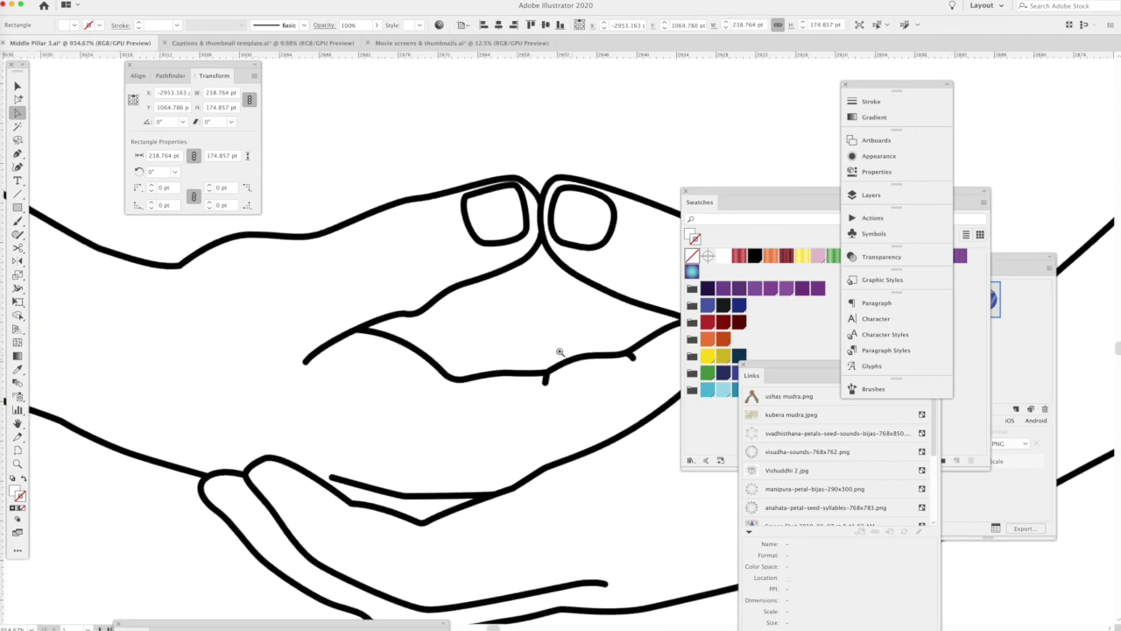
- Drag anchors to reshape the upper and lower inner curves of the cupped hands
left_click(426, 311)
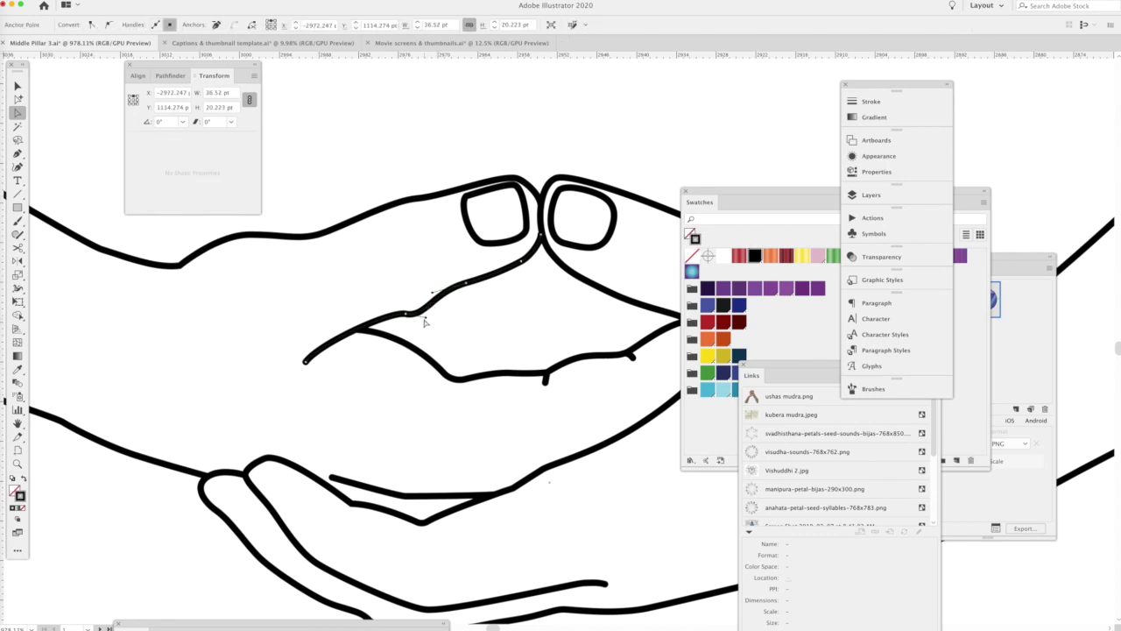
left_click_drag(406, 312, 359, 329)
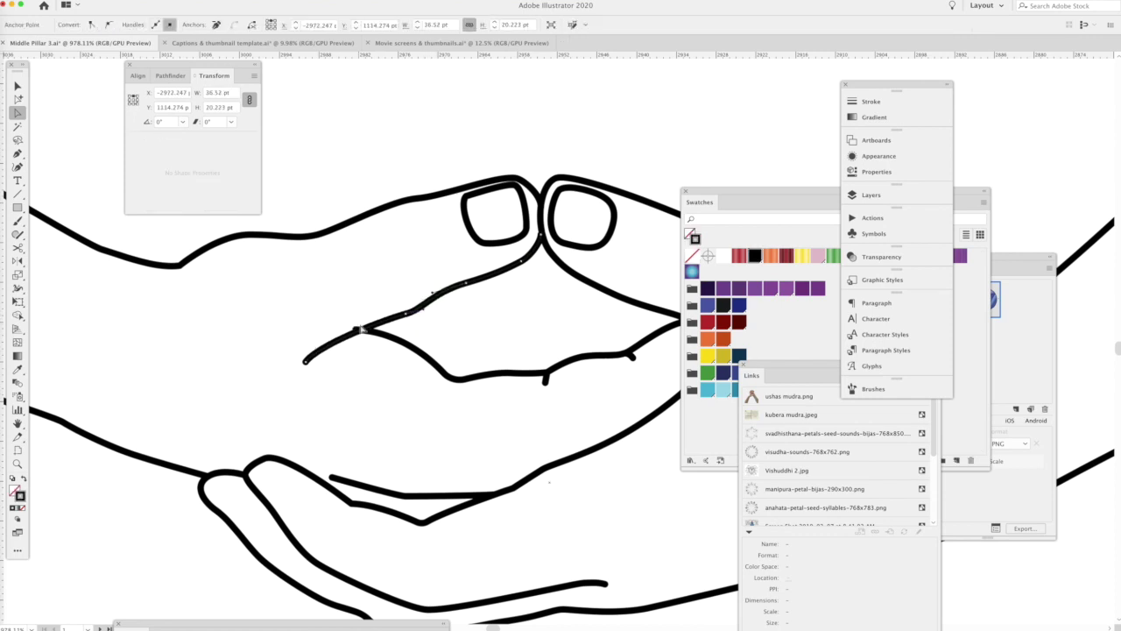
left_click(360, 331)
left_click_drag(359, 333, 386, 334)
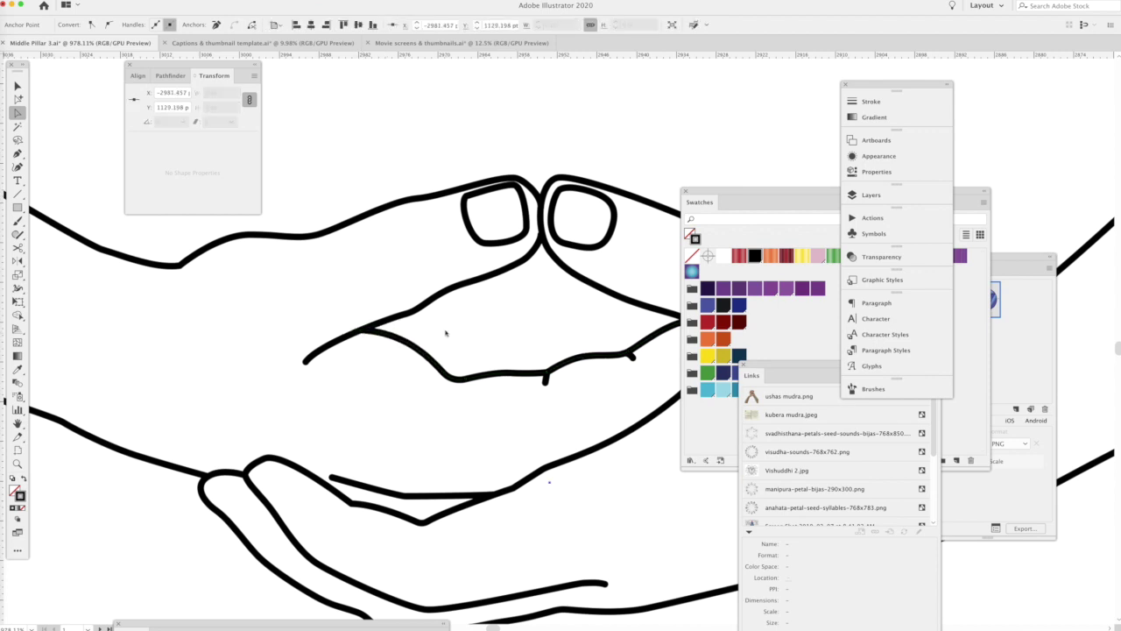
left_click(433, 296)
left_click_drag(405, 313, 410, 314)
left_click_drag(466, 289, 519, 290)
- Nudge the lower inner curve's anchor to smooth its flow
left_click(407, 329)
left_click(362, 332)
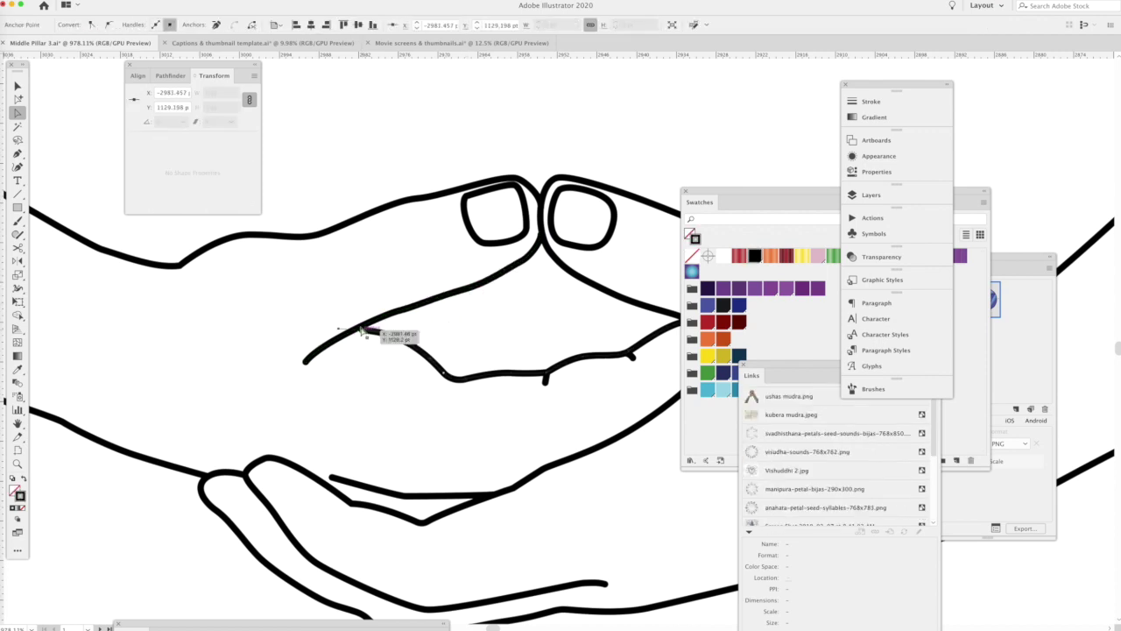
left_click_drag(363, 333, 370, 326)
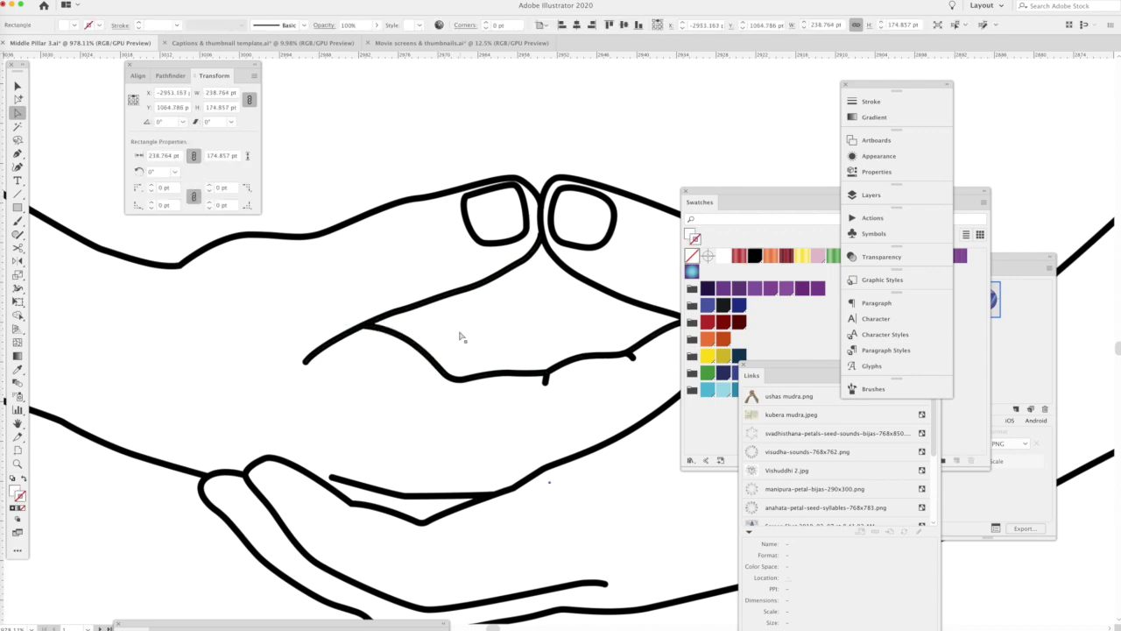
scroll(460, 335, "down", 2)
scroll(460, 336, "down", 2)
scroll(460, 335, "down", 2)
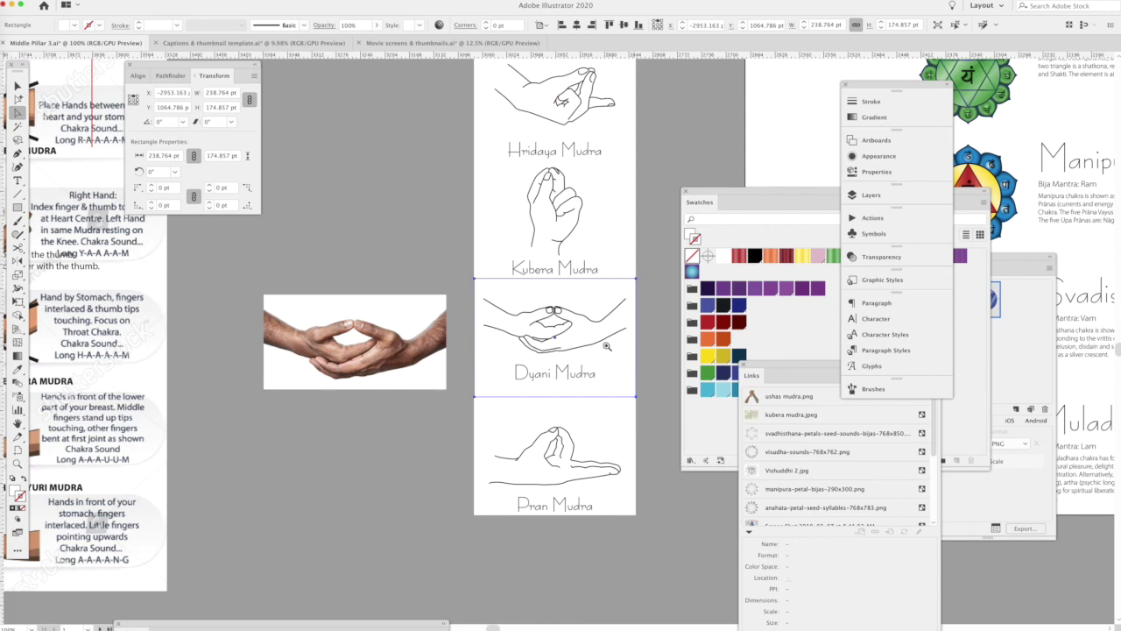
left_click(606, 346)
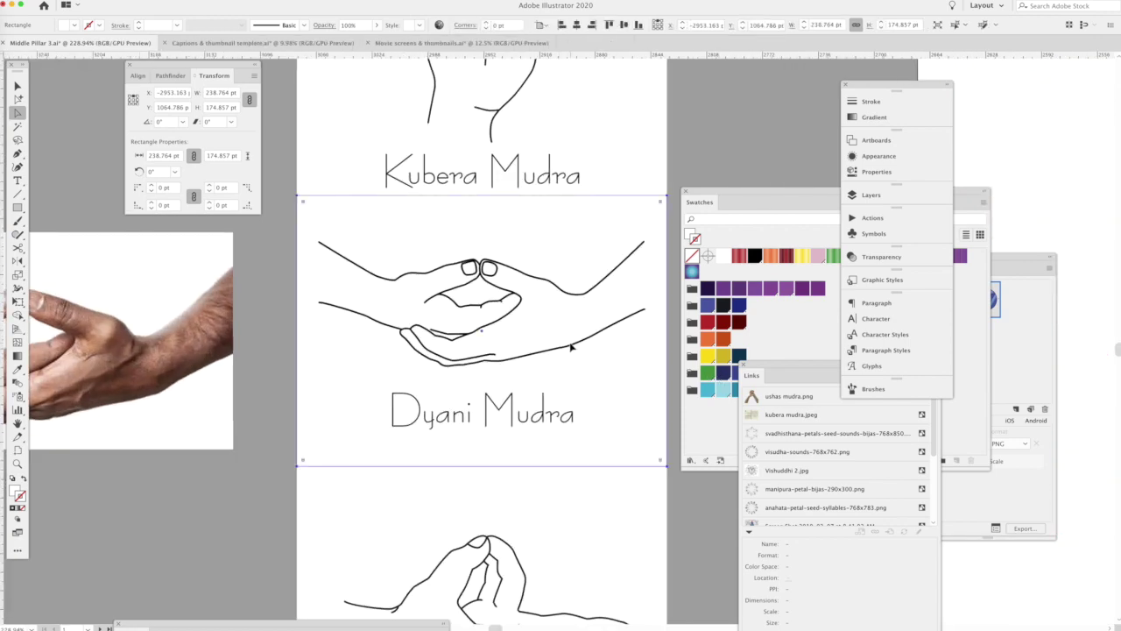
left_click(603, 334)
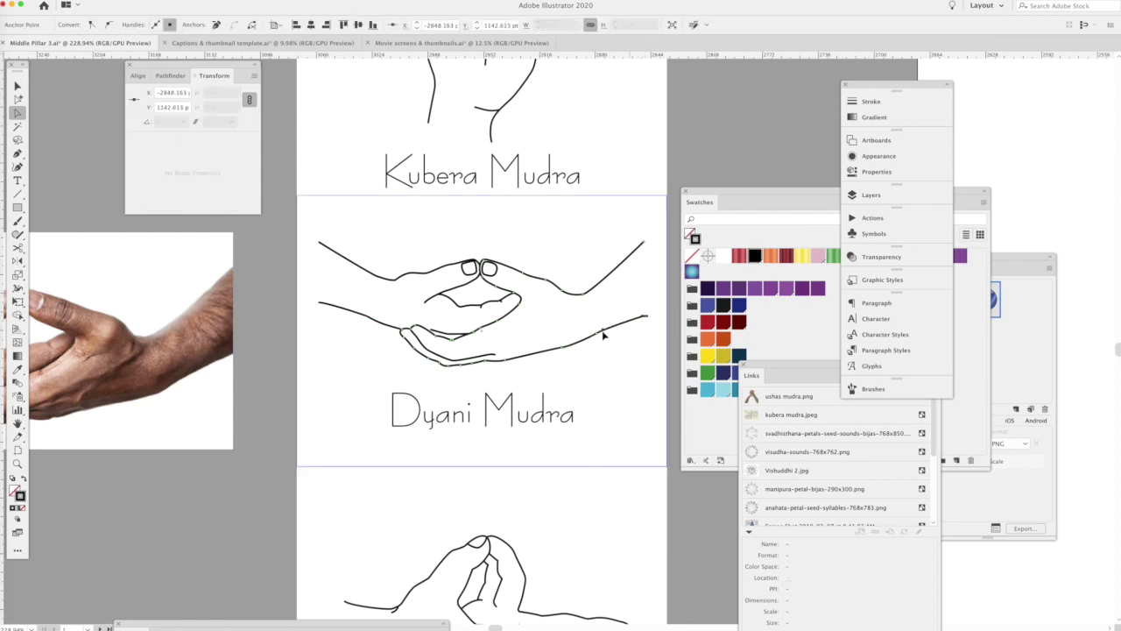
- Draw a short curved Pen stroke inside the cupped Dyani hands, leaving nothing selected
left_click(759, 110)
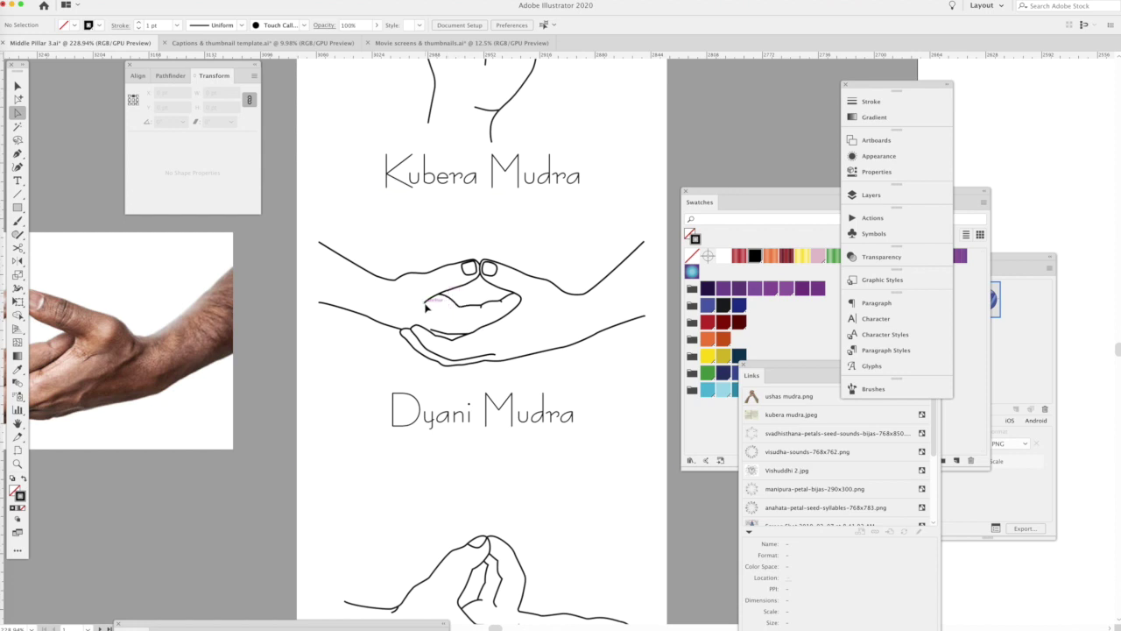
key("p")
left_click(425, 303)
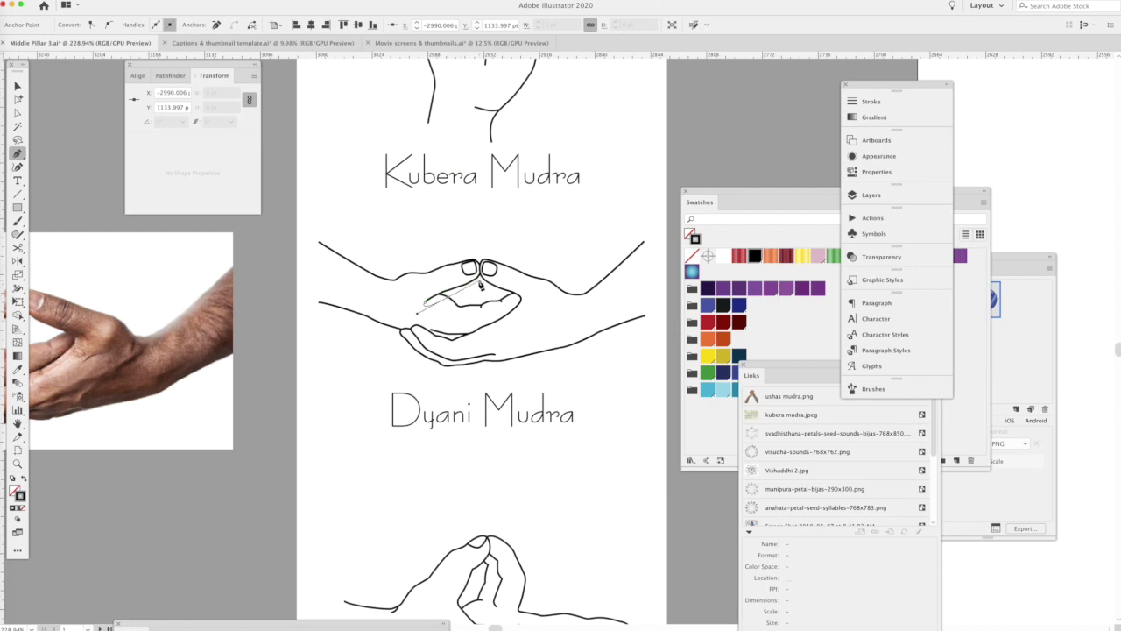
left_click_drag(479, 288, 494, 289)
key("Escape")
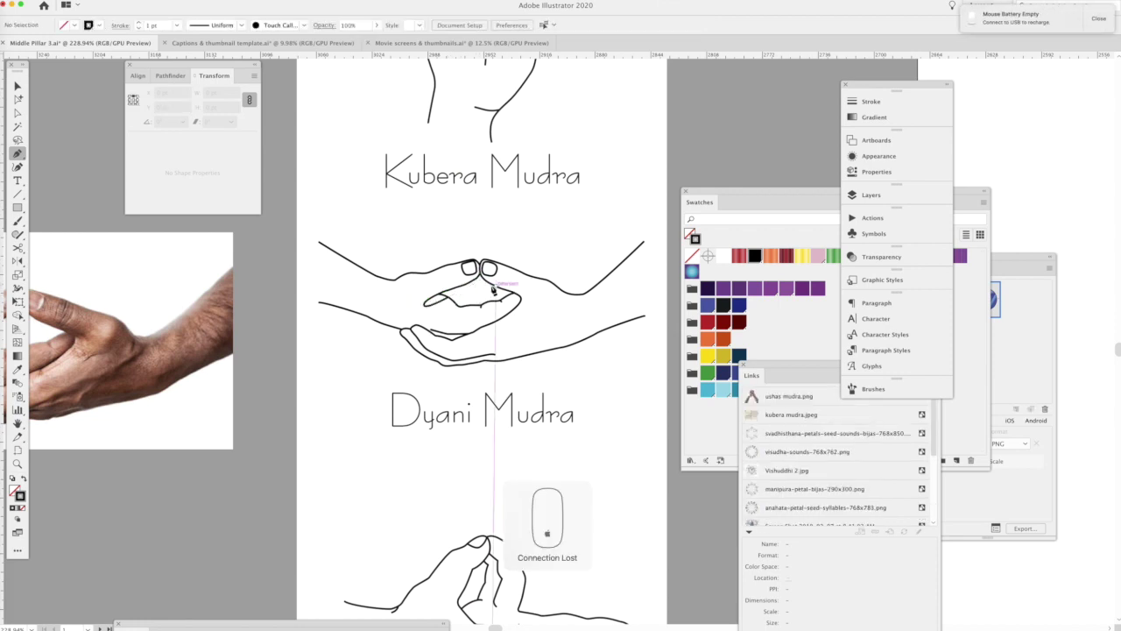
key("ctrl+a")
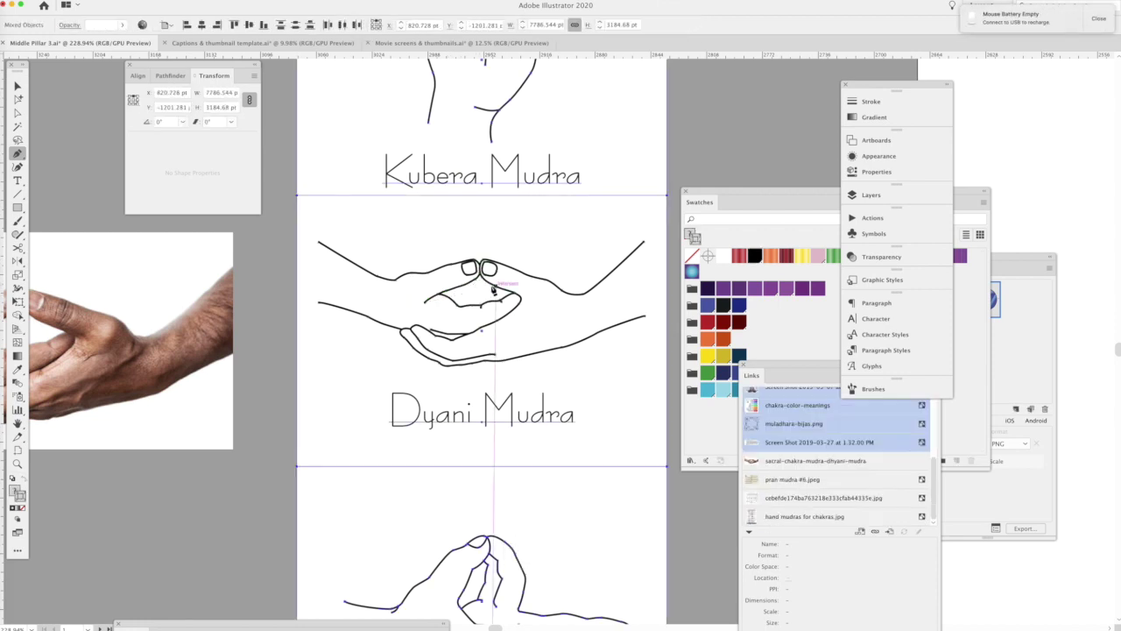
key("ctrl+shift+a")
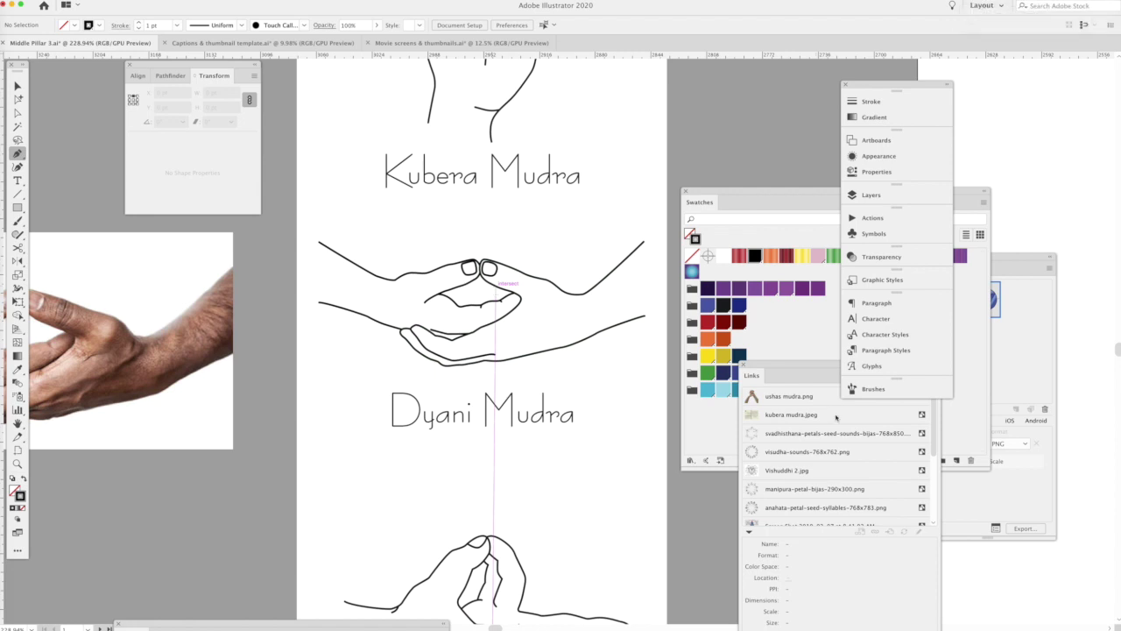
scroll(570, 368, "down", 2)
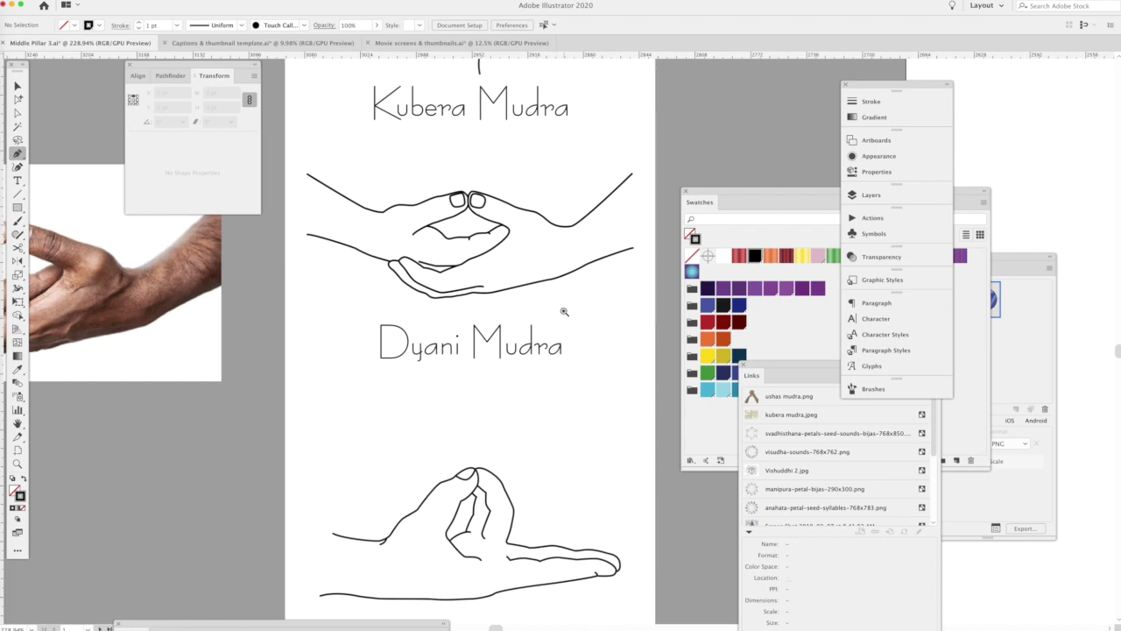
- Extend the lower-palm line with a Pen anchor and shift its end point about 4 pt right
left_click_drag(475, 271, 553, 264)
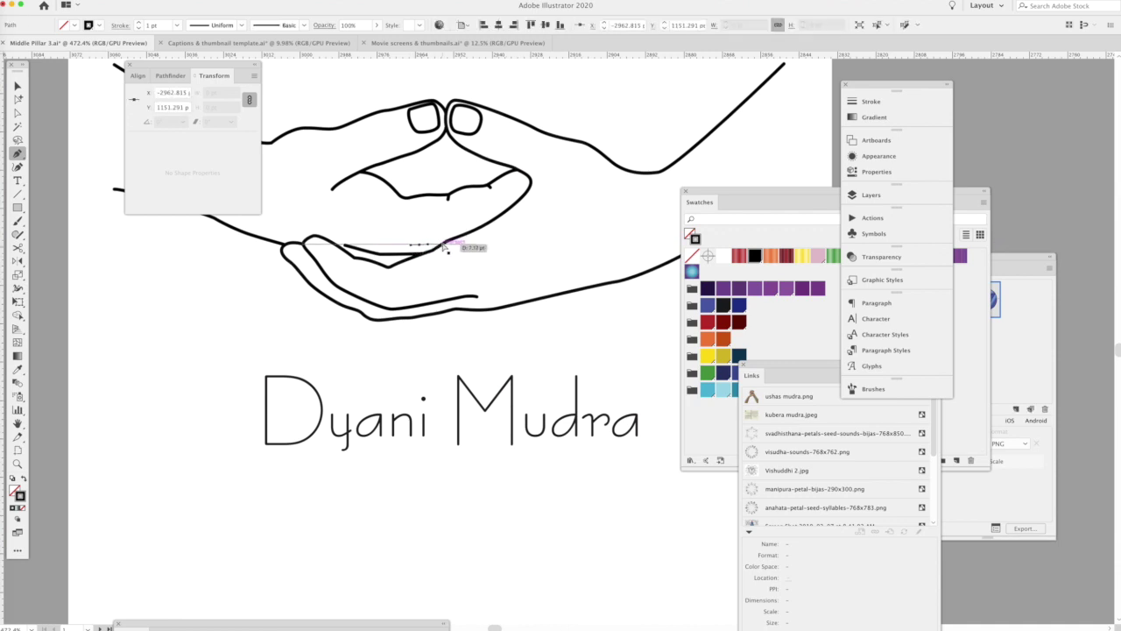
left_click(444, 246)
left_click(437, 250, "ctrl")
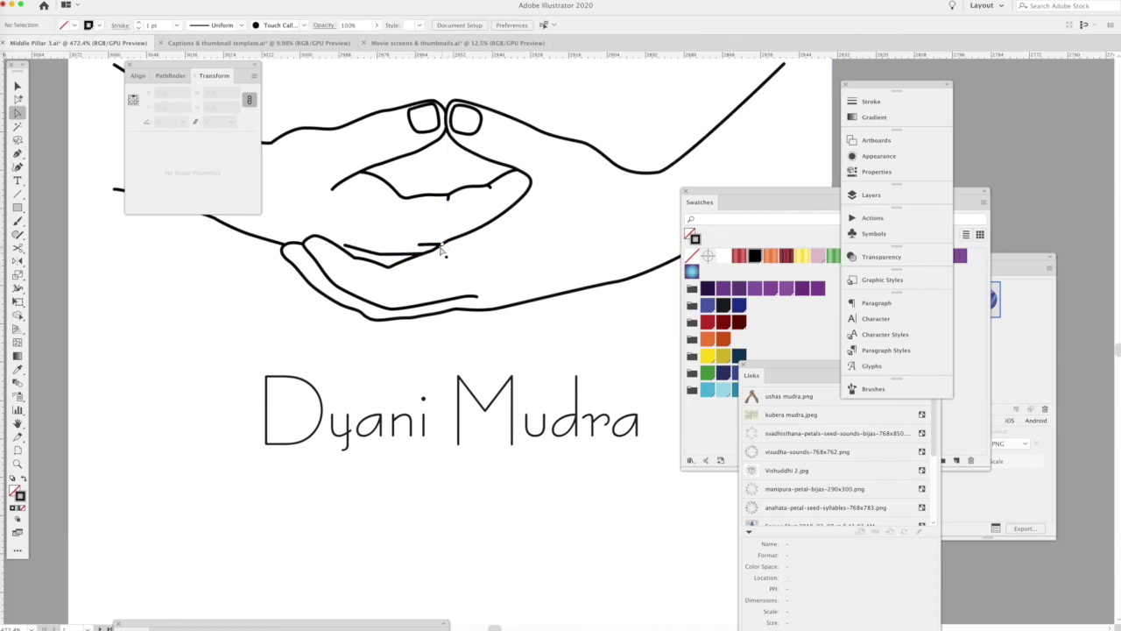
left_click_drag(435, 248, 450, 248)
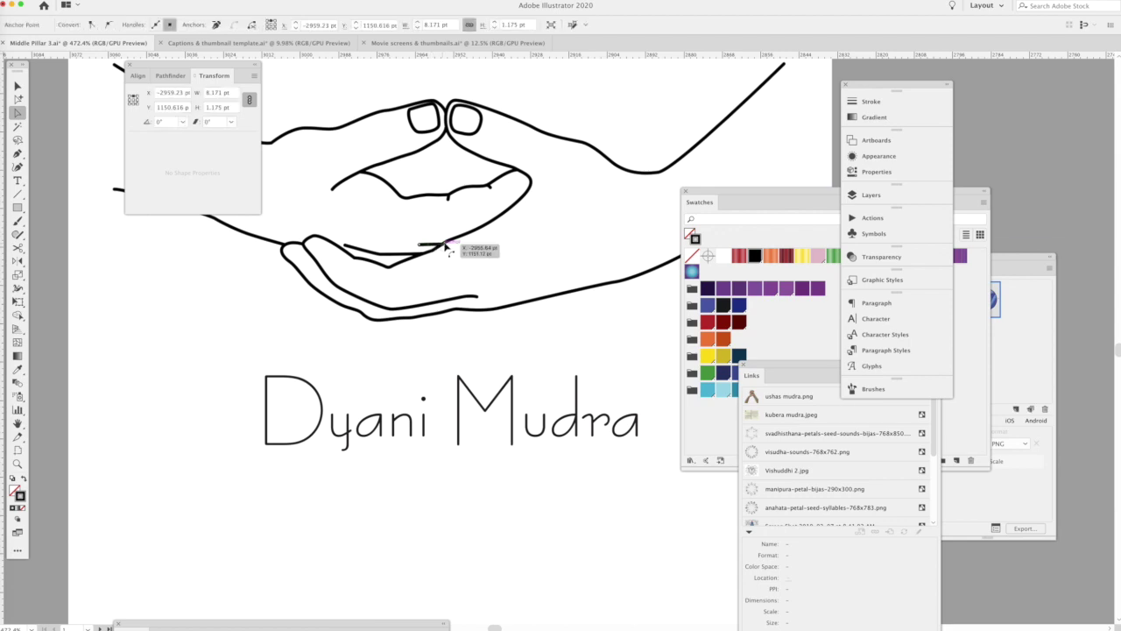
left_click_drag(449, 248, 450, 249)
left_click(665, 100)
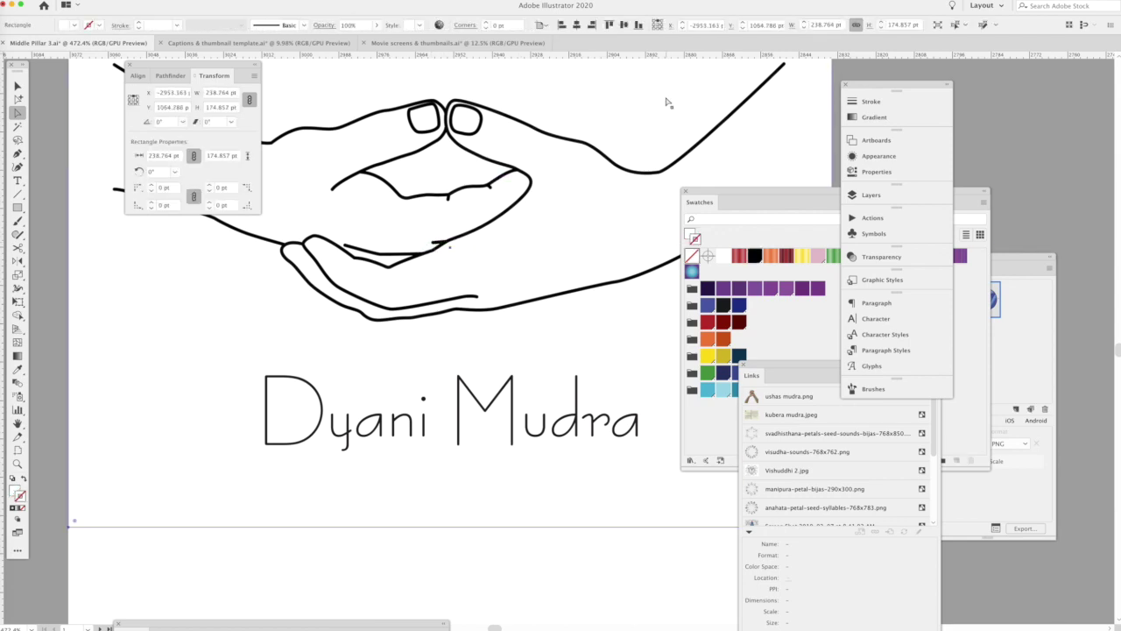
key("ctrl+1")
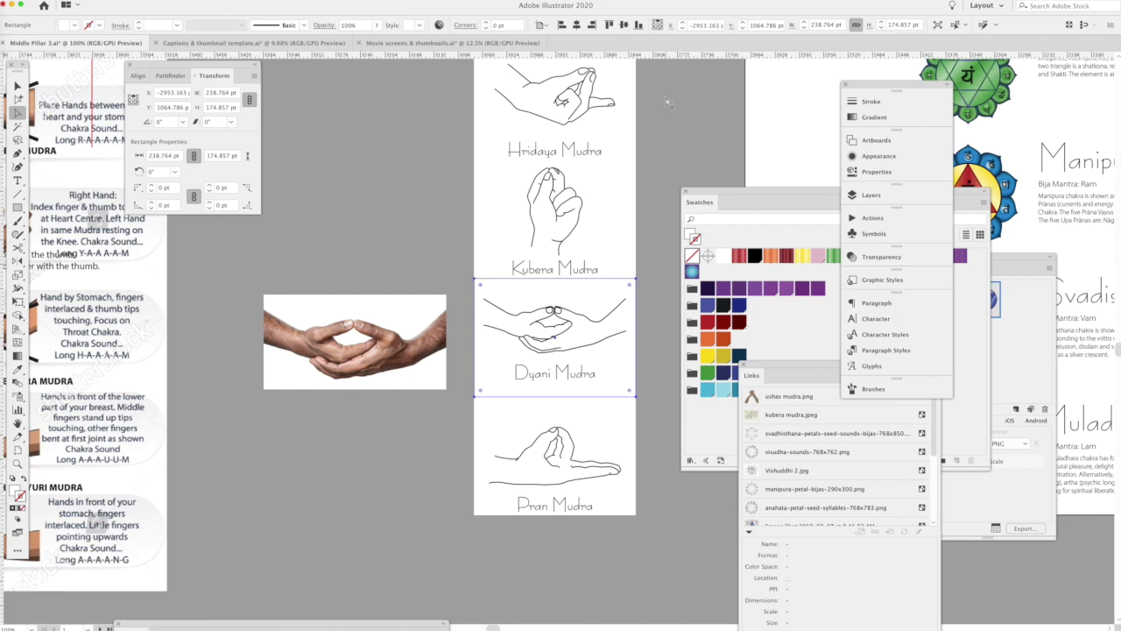
- Delete the Dyani hands reference photo via Layers, then view the chakra page and mudra strip together
key("v")
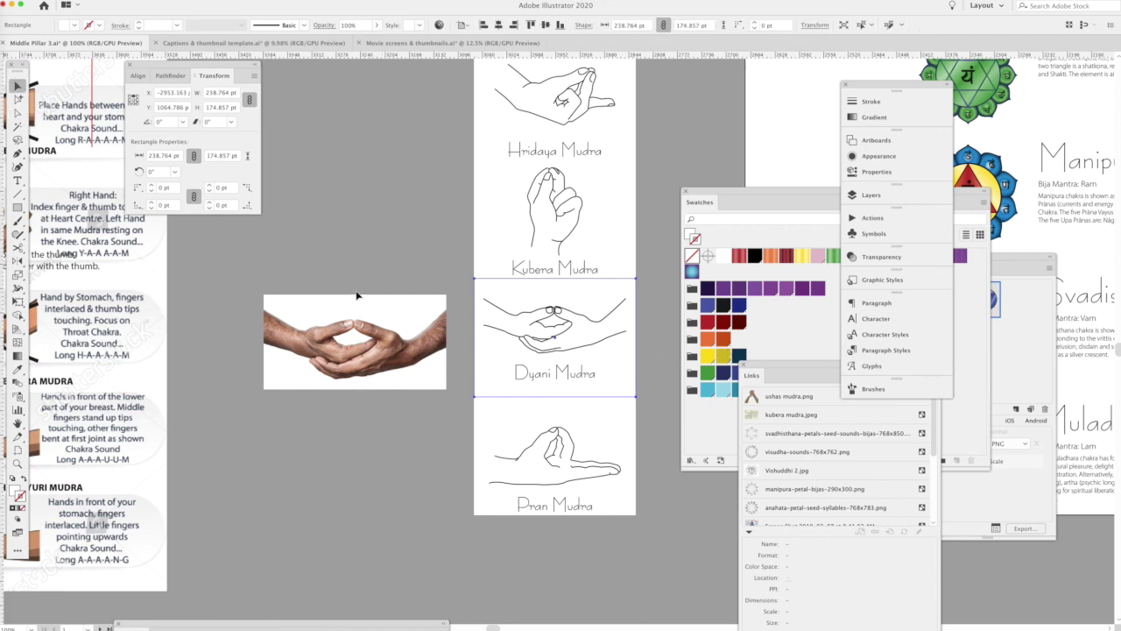
key("ctrl+shift+a")
left_click(870, 195)
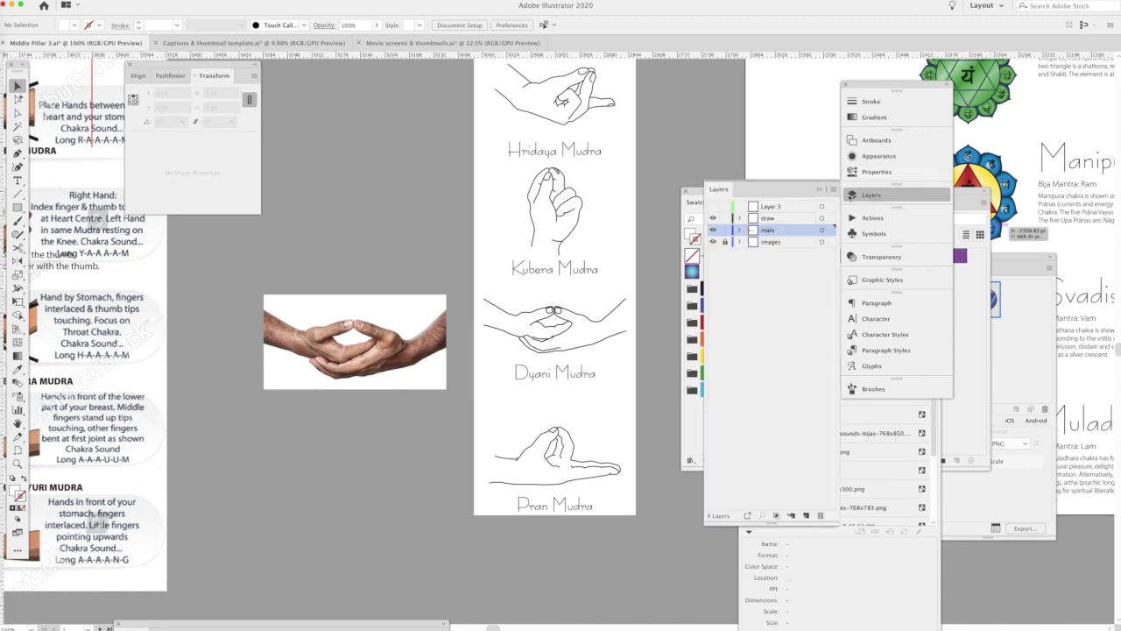
left_click(771, 241)
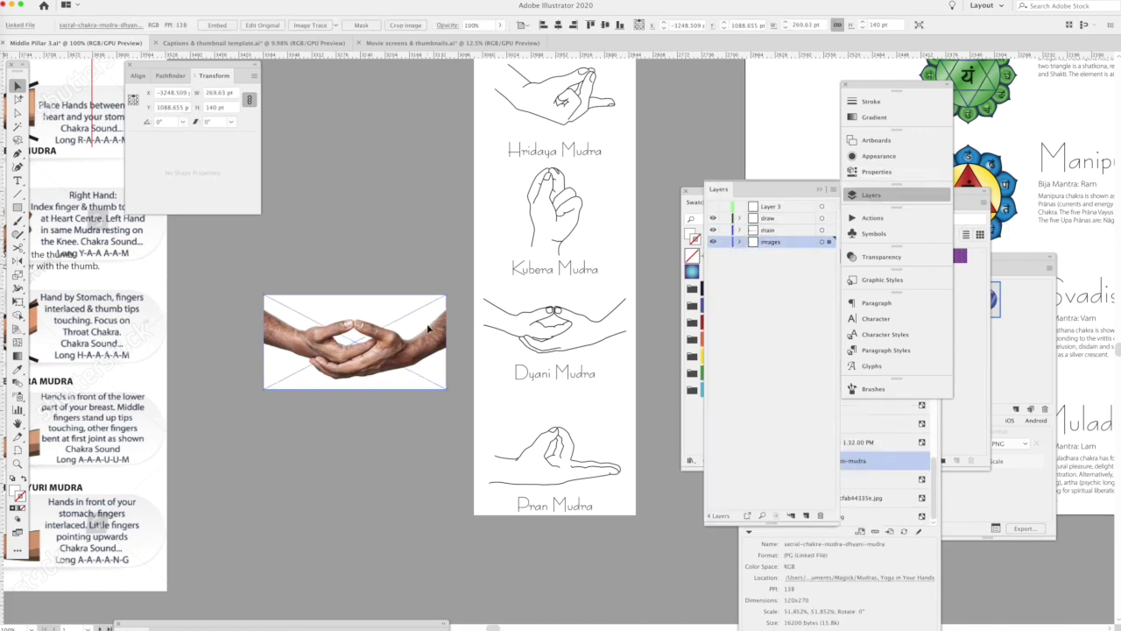
key("Delete")
key("ctrl+minus")
key("ctrl+minus")
key("ctrl+minus")
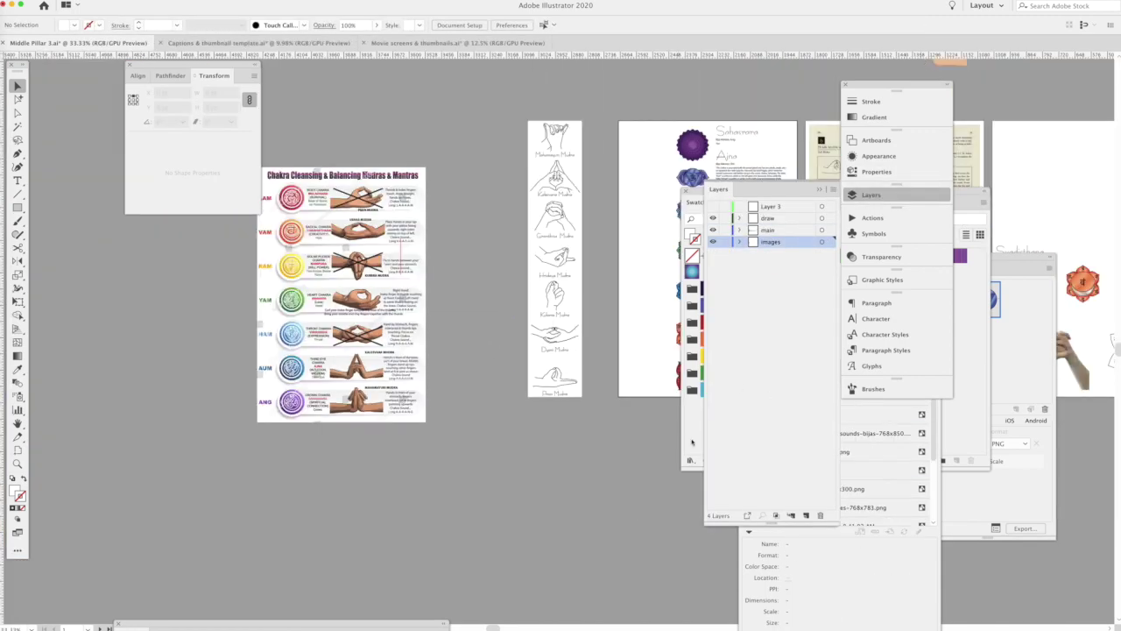
left_click_drag(628, 436, 520, 494)
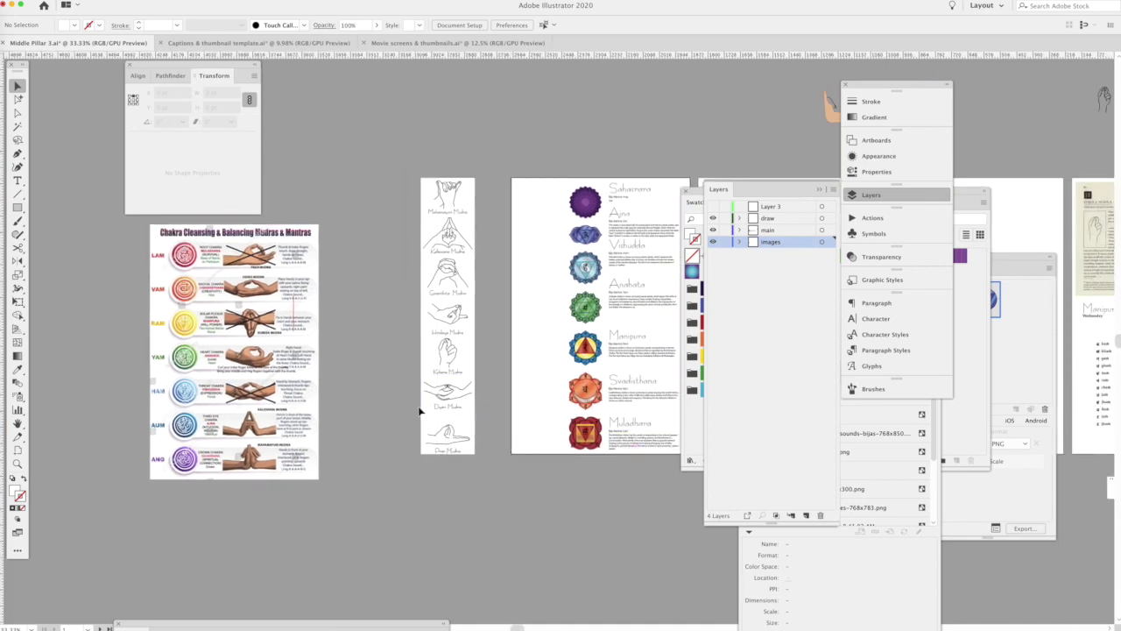
left_click(458, 453)
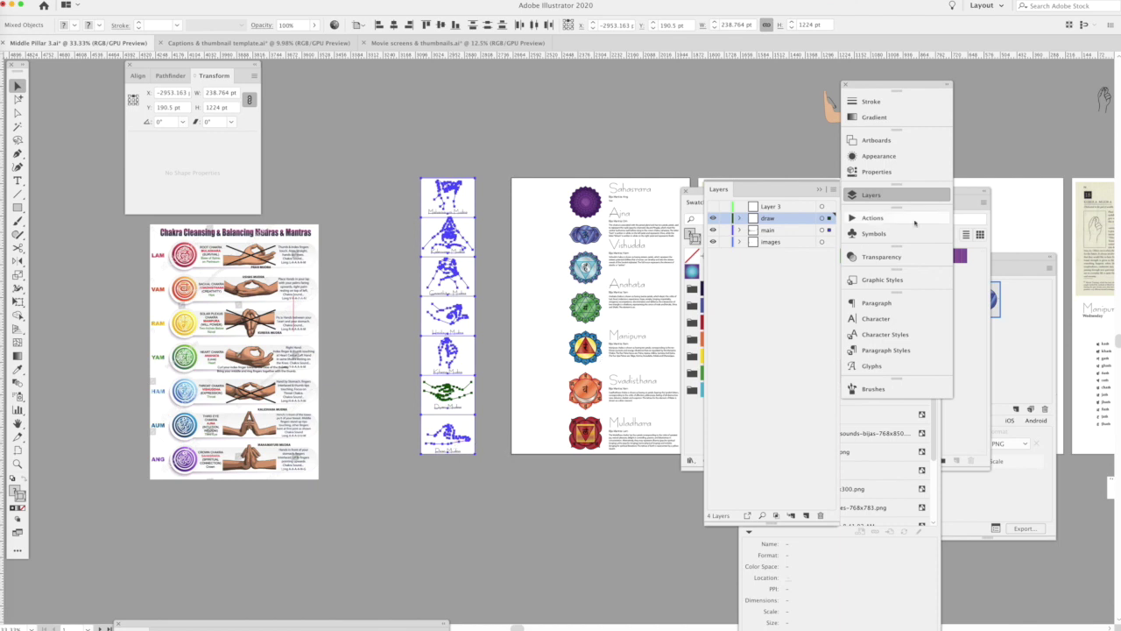
- Move the mudra drawings into the chakra page's left column, undoing an accidental stretch of the bottom drawing
left_click(442, 393)
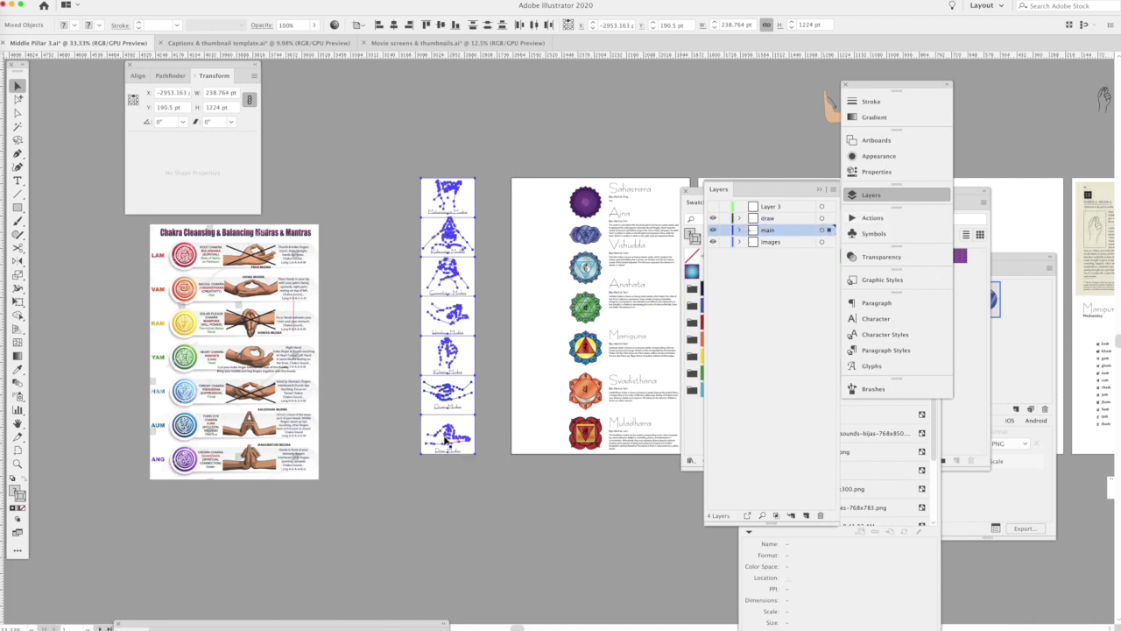
left_click_drag(444, 442, 538, 439)
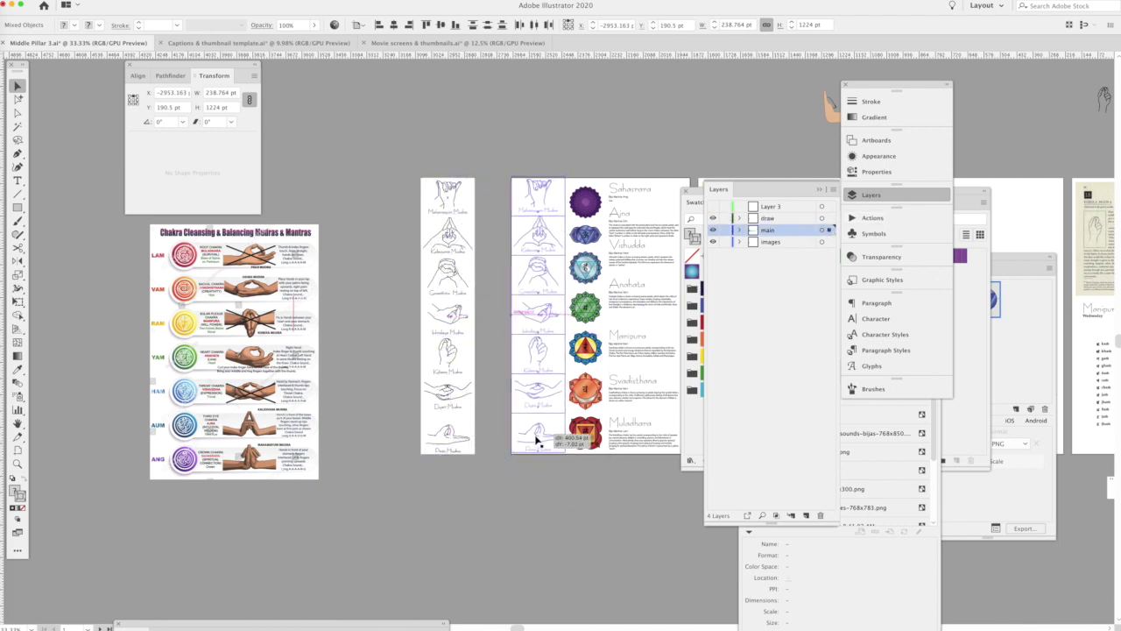
left_click(554, 503)
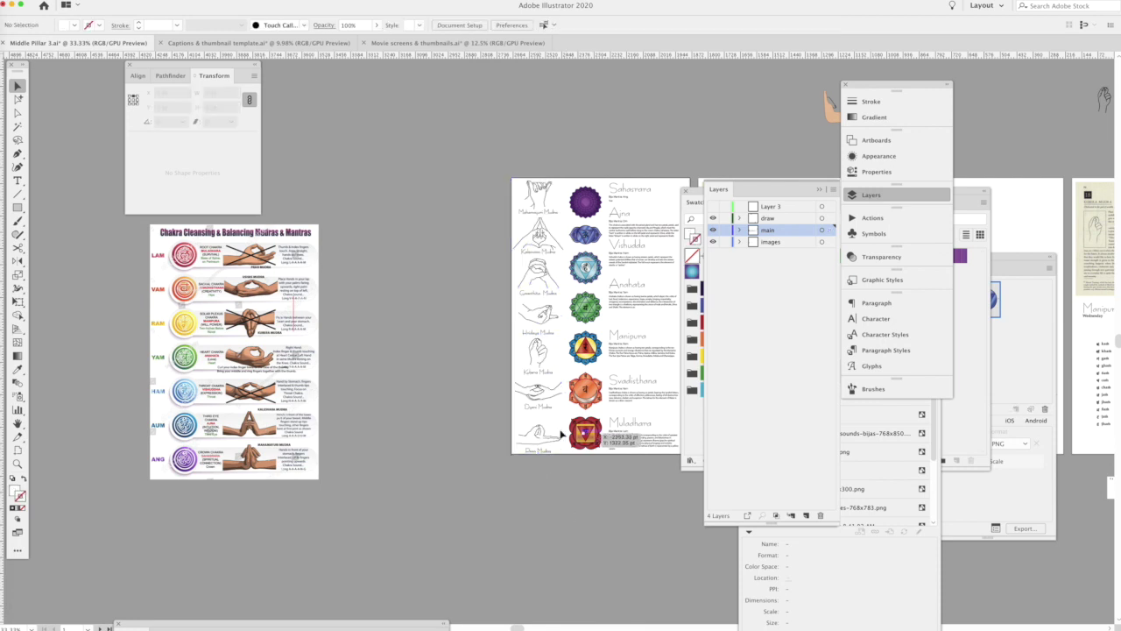
left_click(508, 434)
key("ctrl+z")
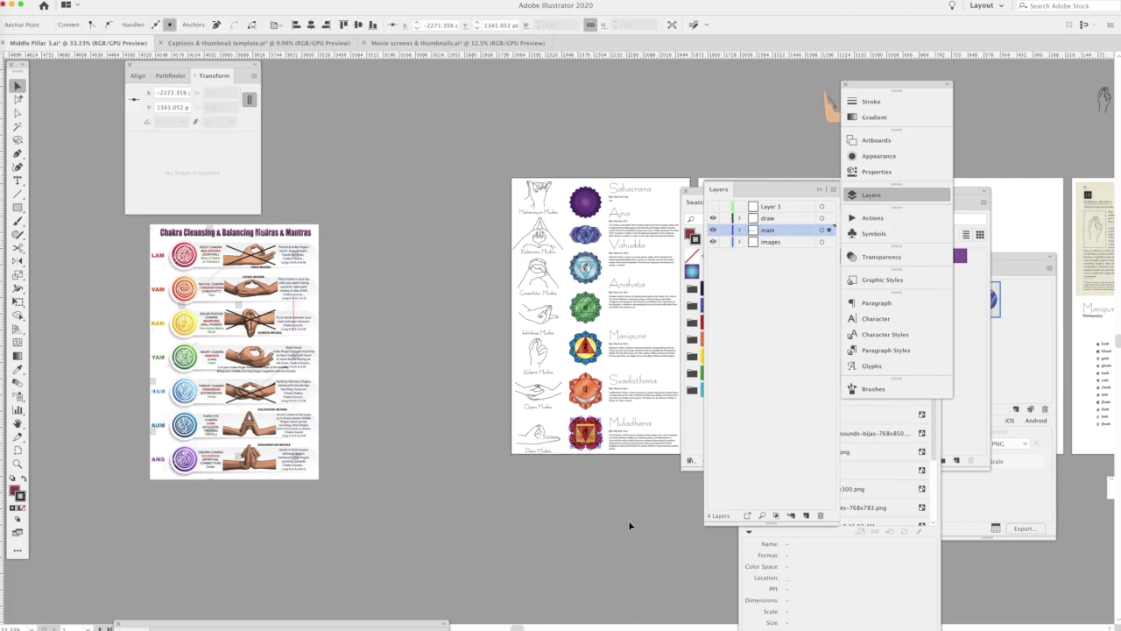
left_click_drag(649, 498, 498, 501)
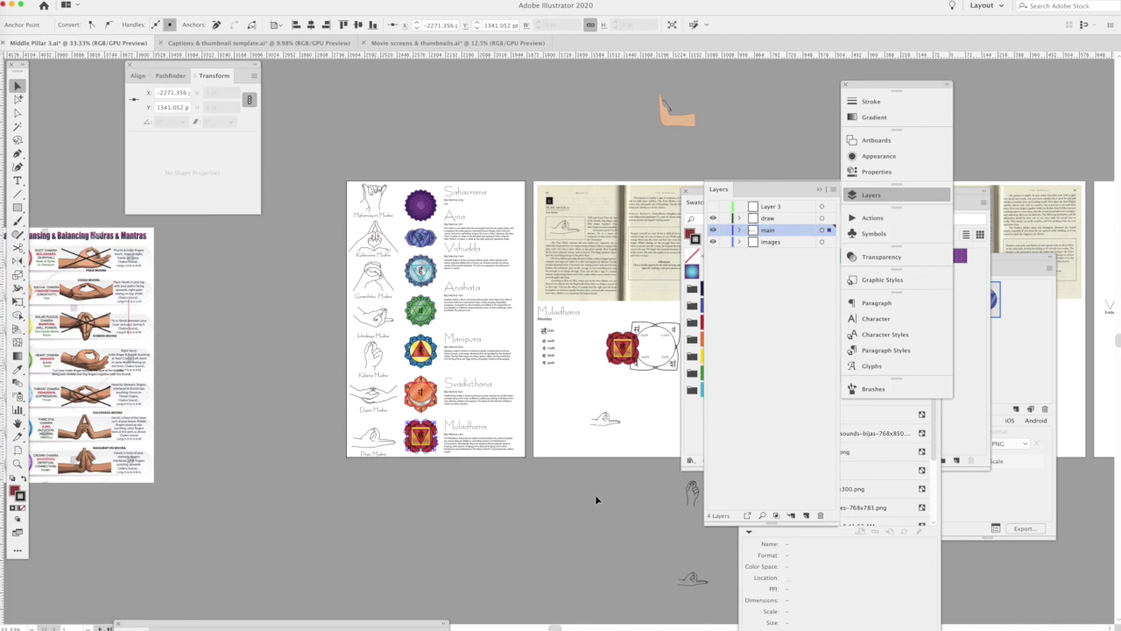
left_click(579, 536)
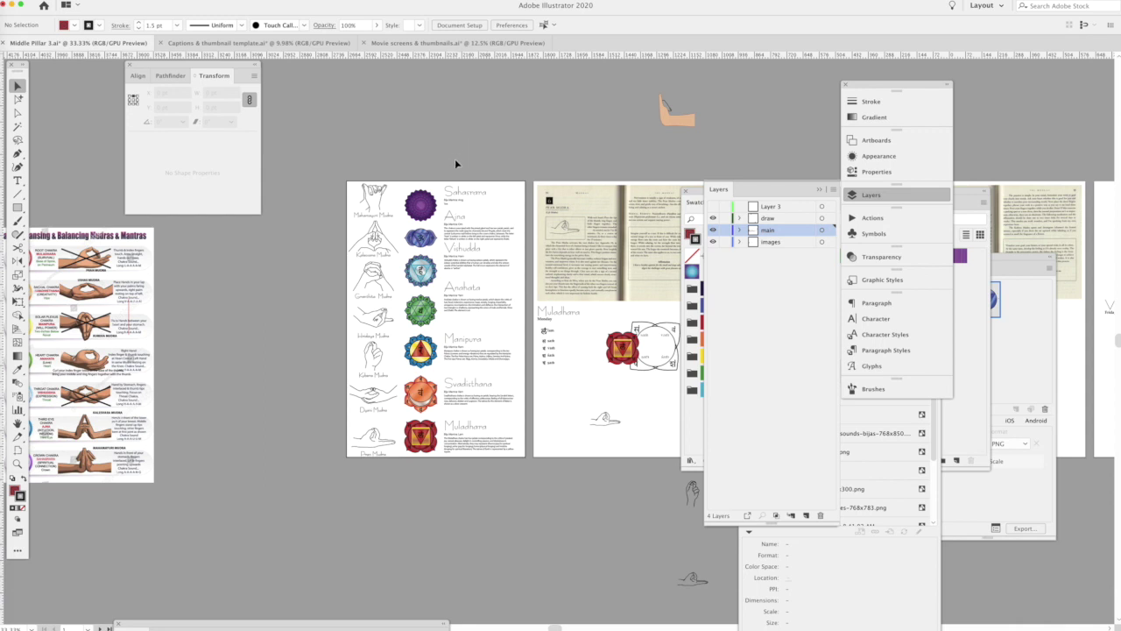
left_click_drag(457, 156, 499, 487)
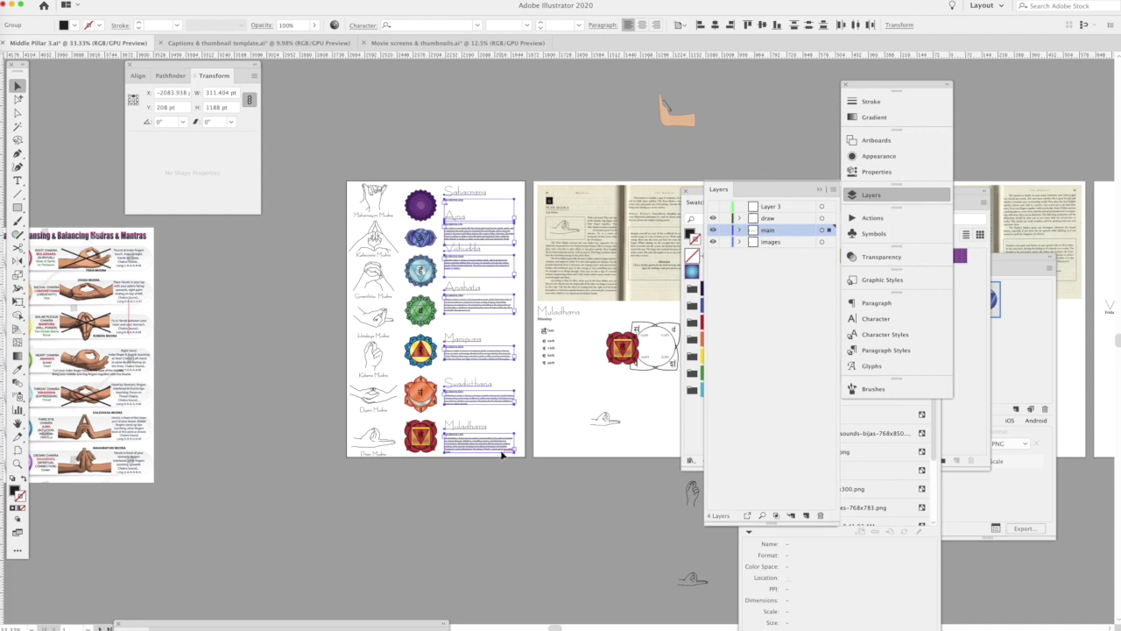
key("Right")
key("Right")
key("Right")
key("Right")
key("Right")
key("Right")
key("Right")
key("Right")
key("Right")
key("shift+Right")
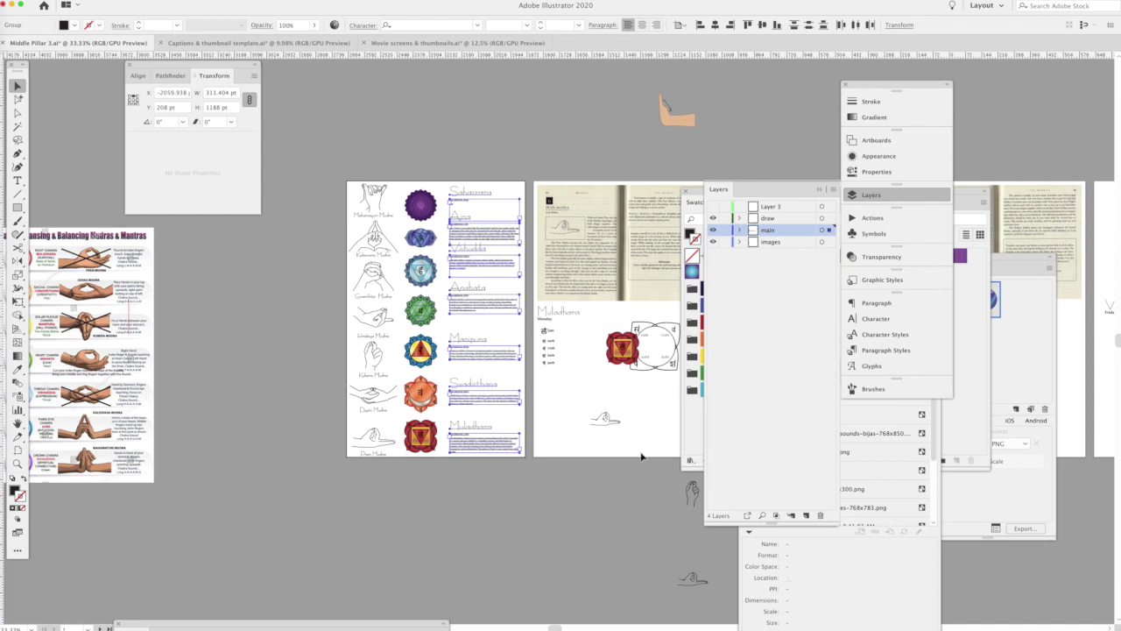
left_click(528, 558)
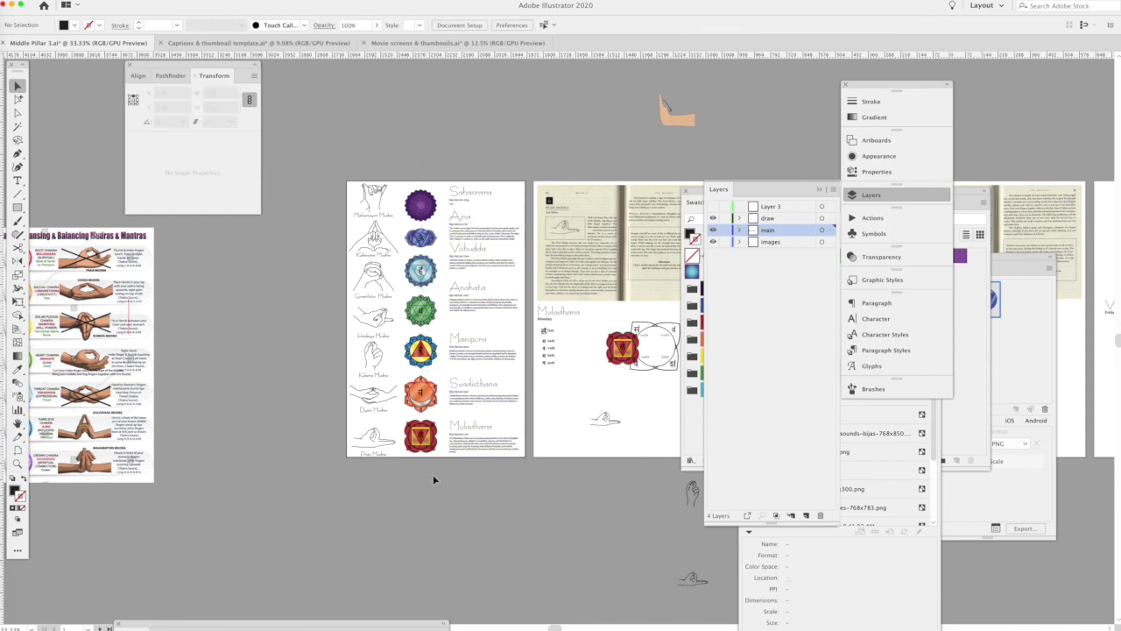
left_click_drag(419, 171, 441, 515)
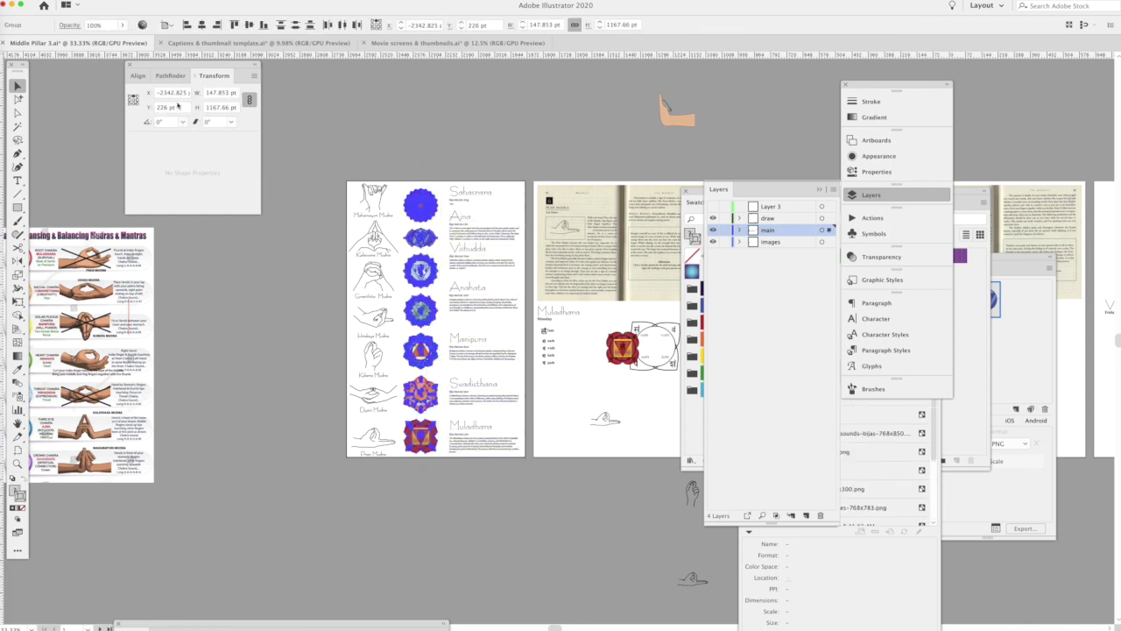
left_click(429, 194)
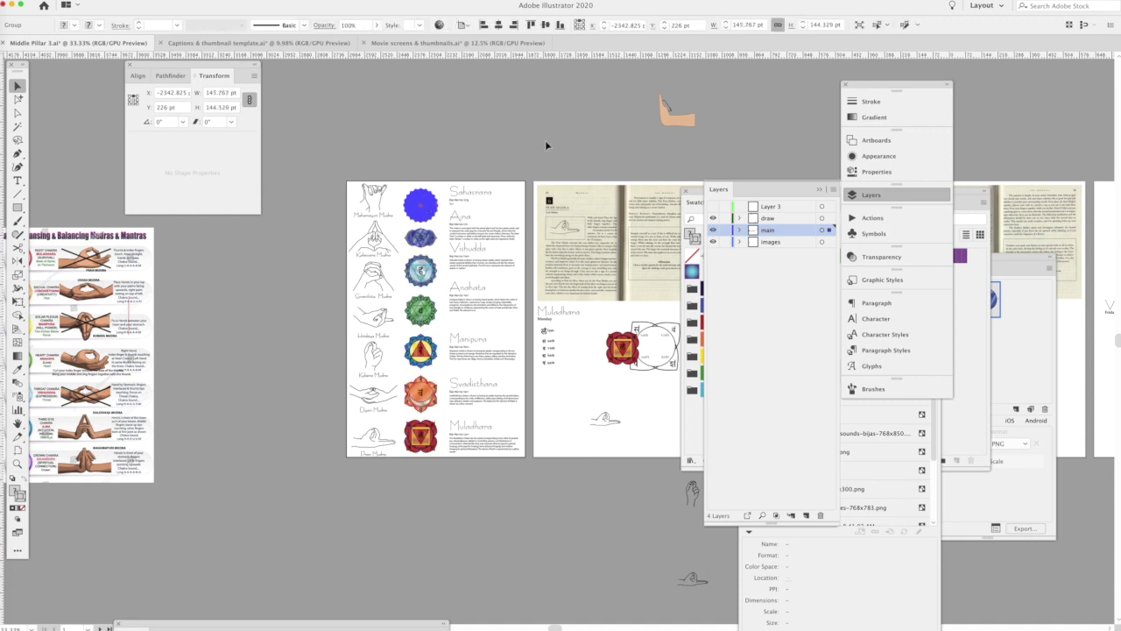
left_click(542, 163)
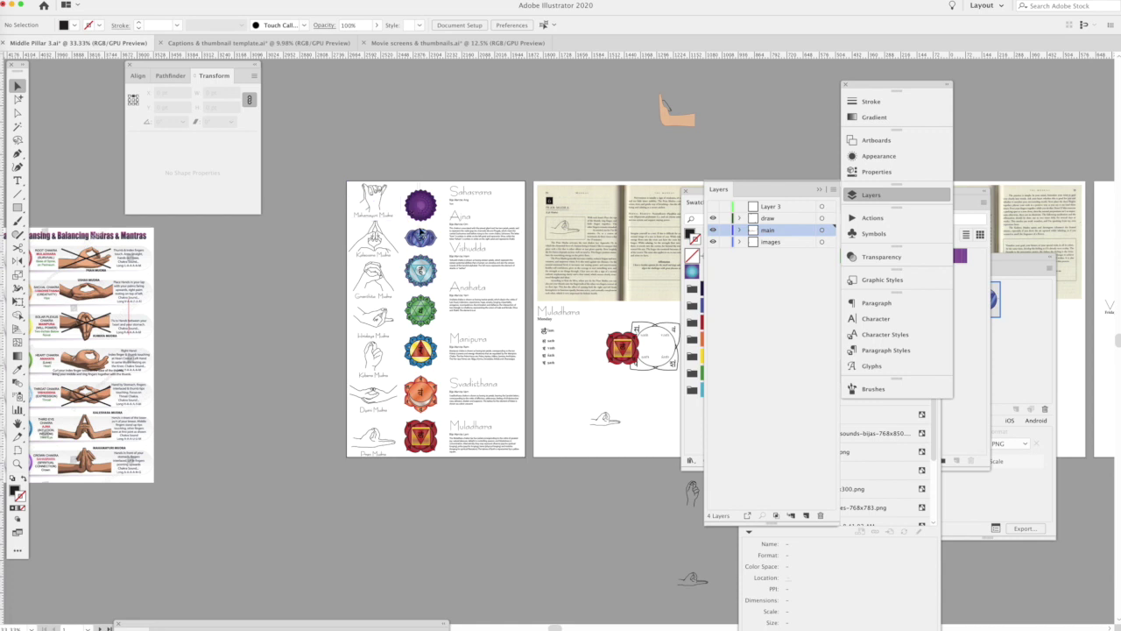
left_click(431, 454)
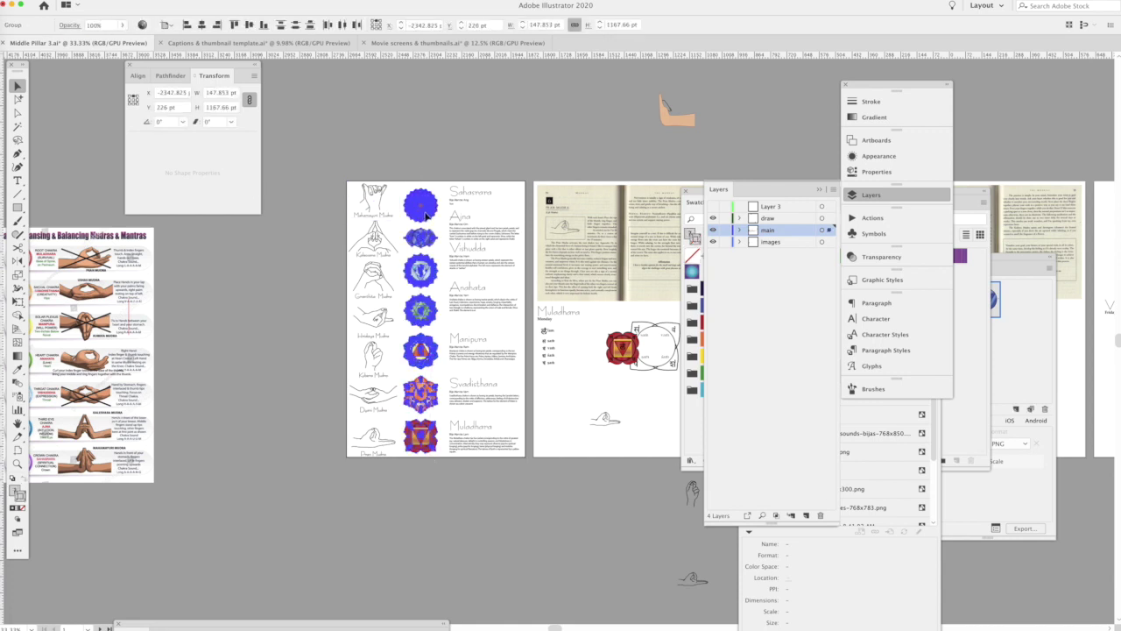
left_click(137, 78)
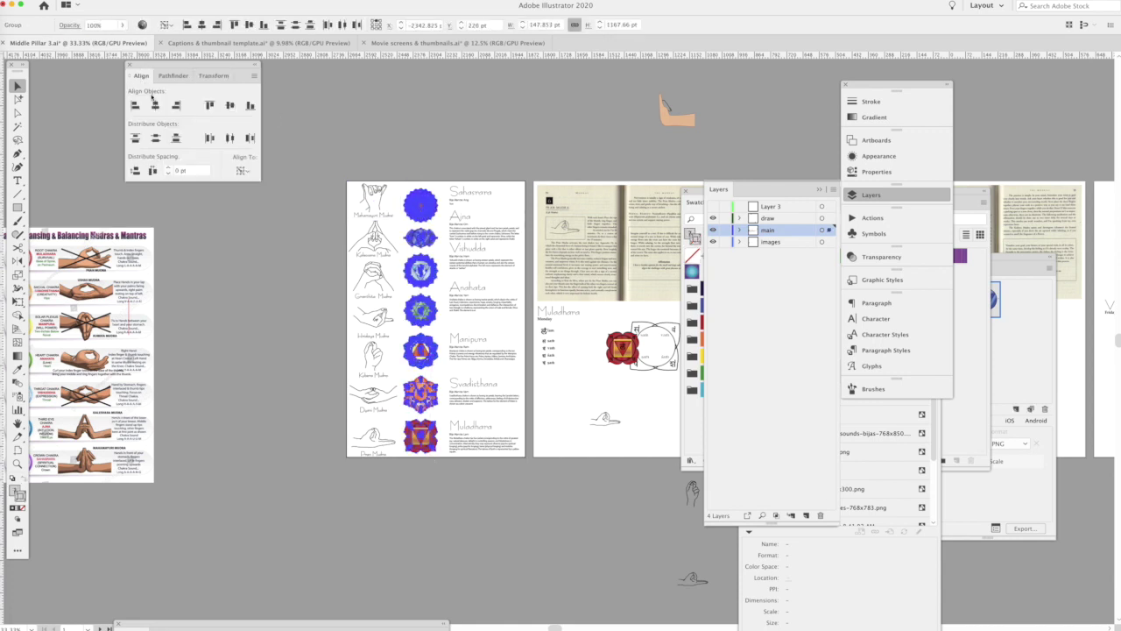
left_click(468, 200)
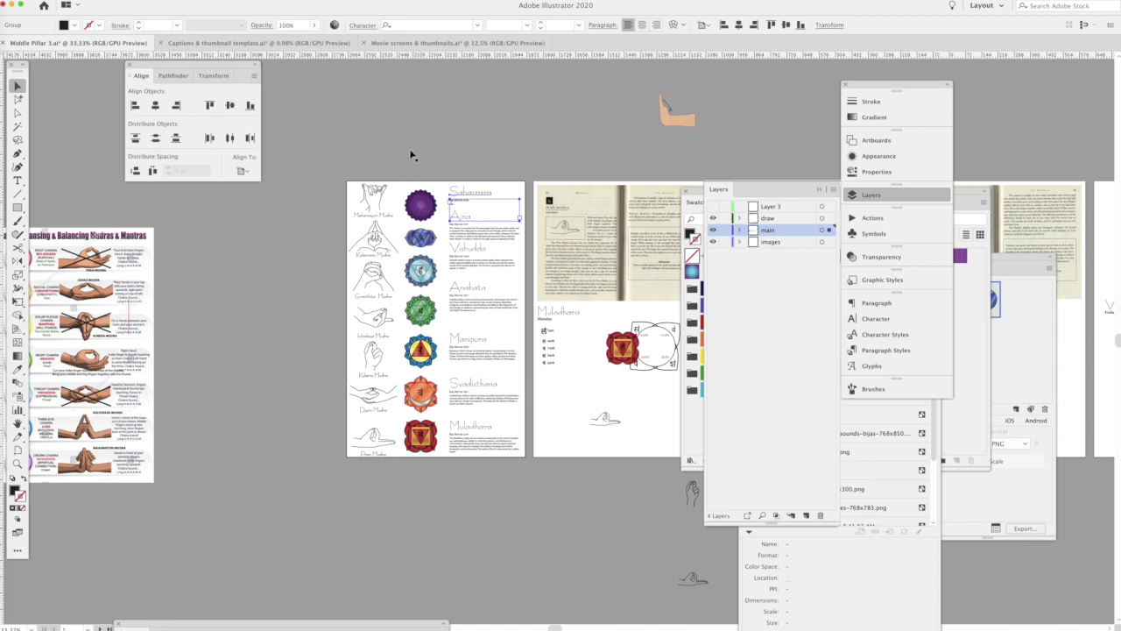
left_click(431, 447)
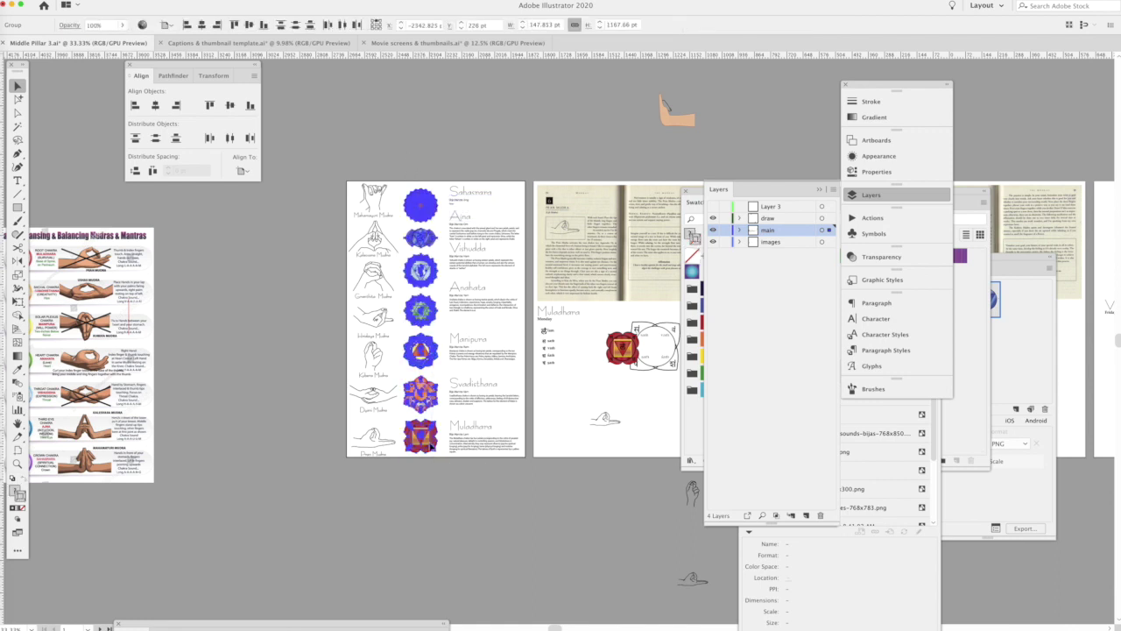
left_click(452, 130)
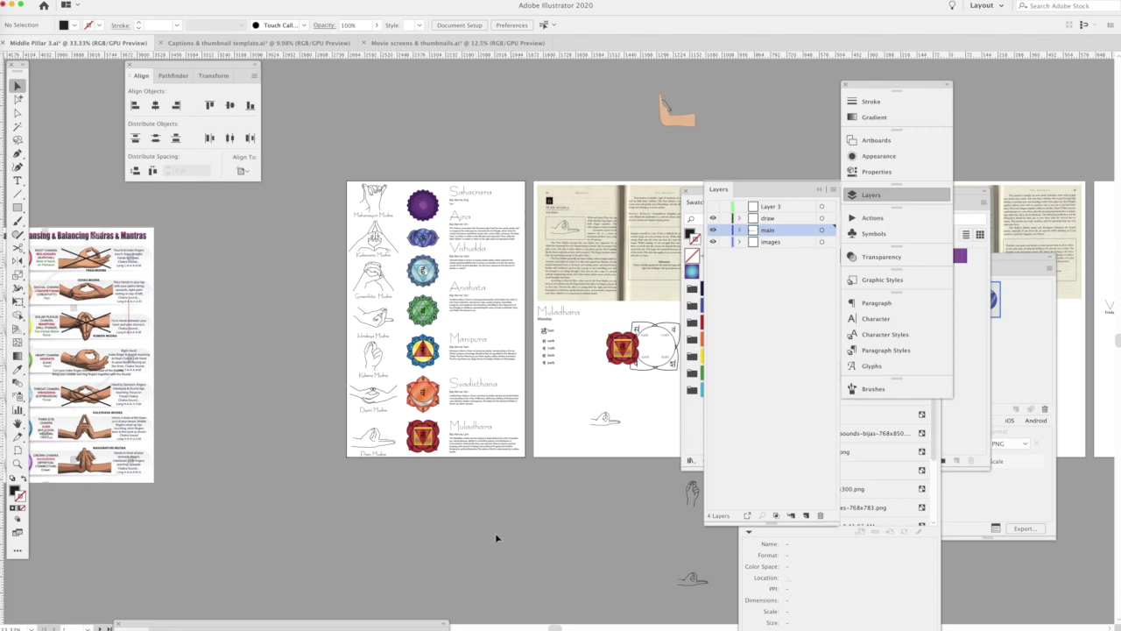
left_click_drag(436, 506, 532, 528)
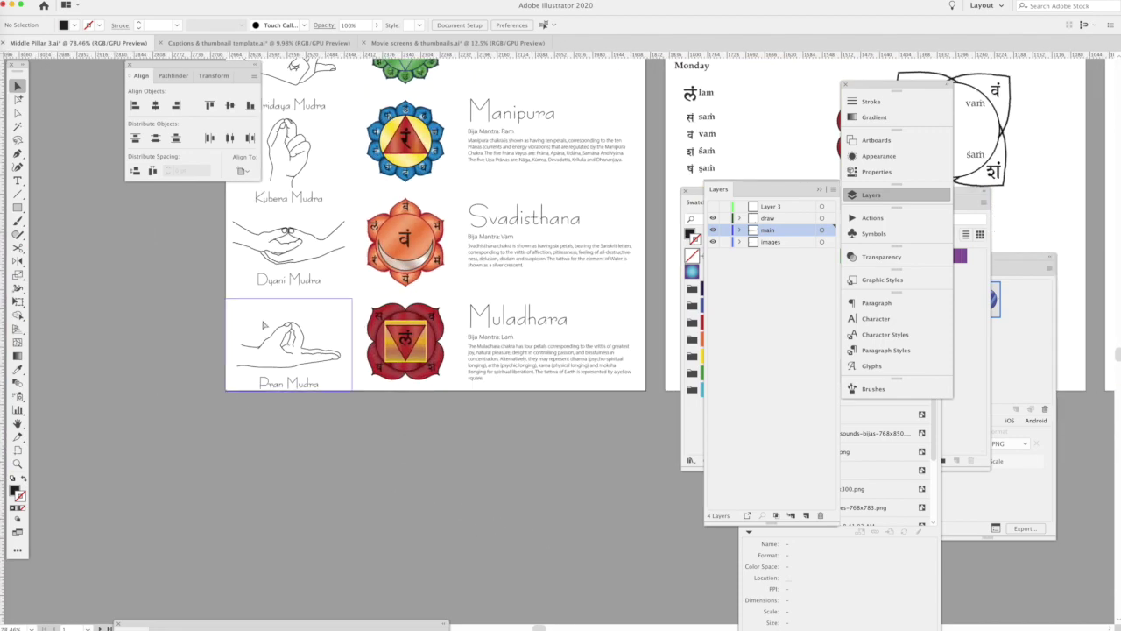
left_click(267, 351)
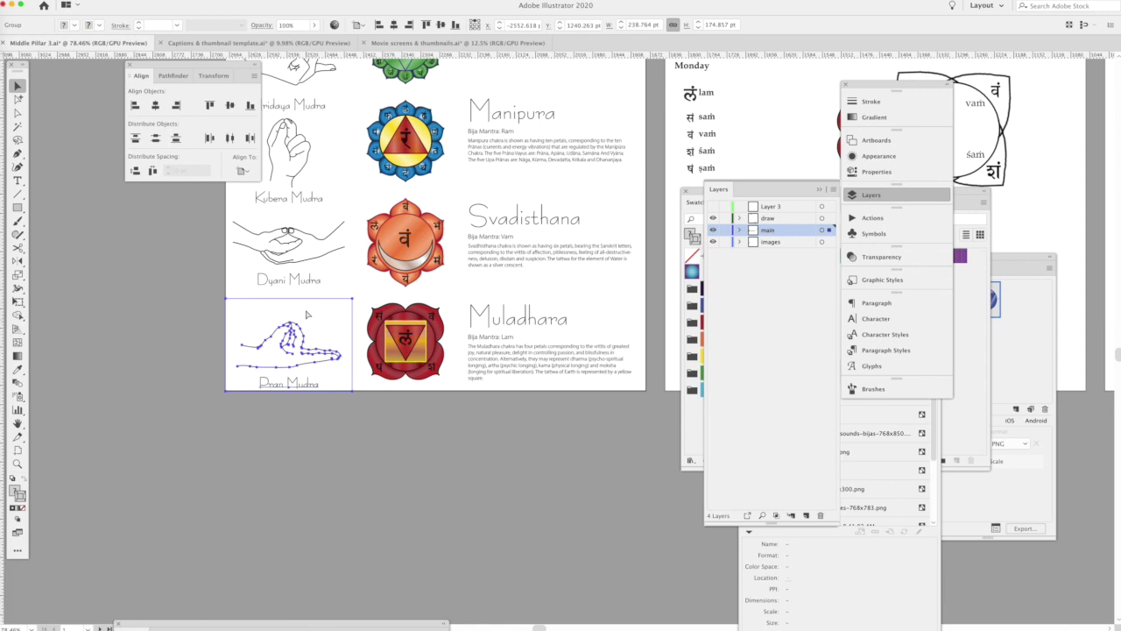
key("a")
left_click(350, 315)
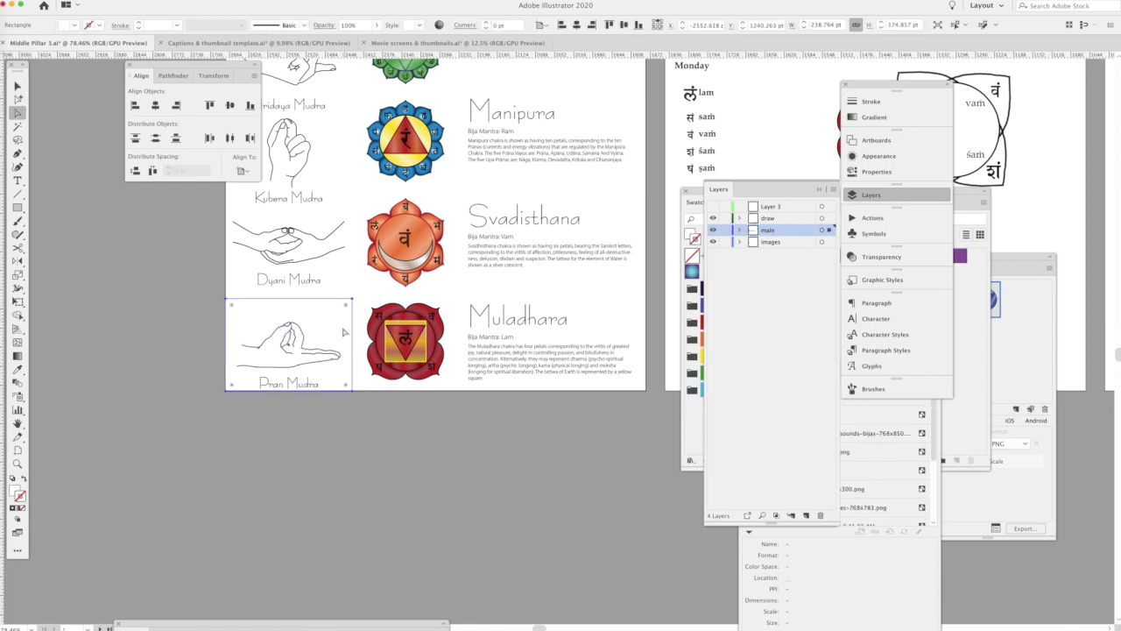
left_click(322, 224)
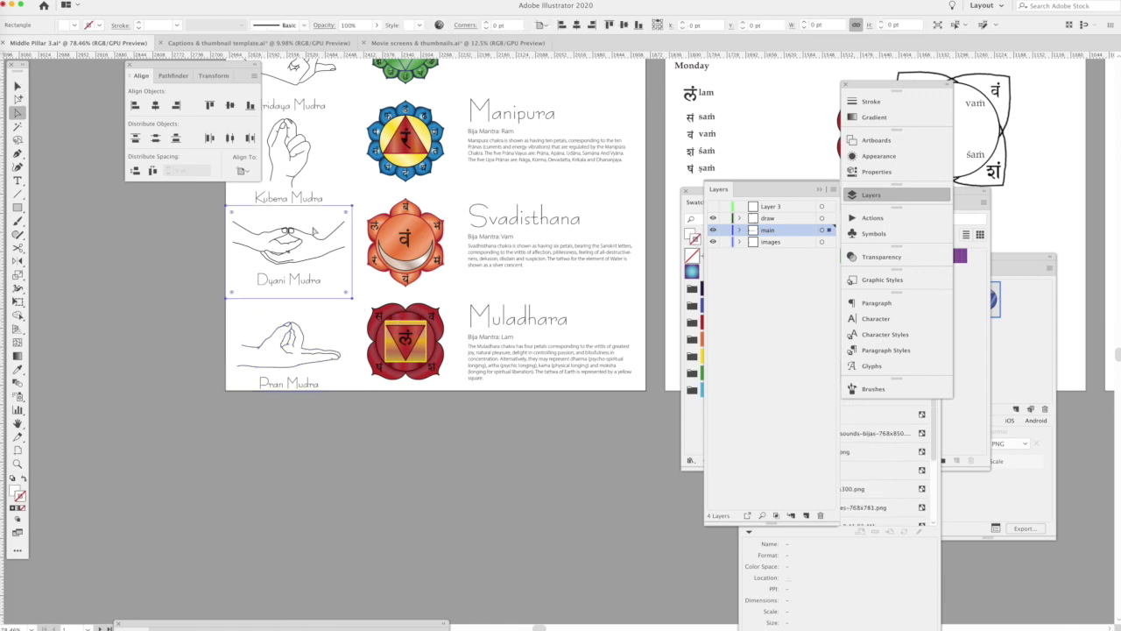
left_click(334, 184)
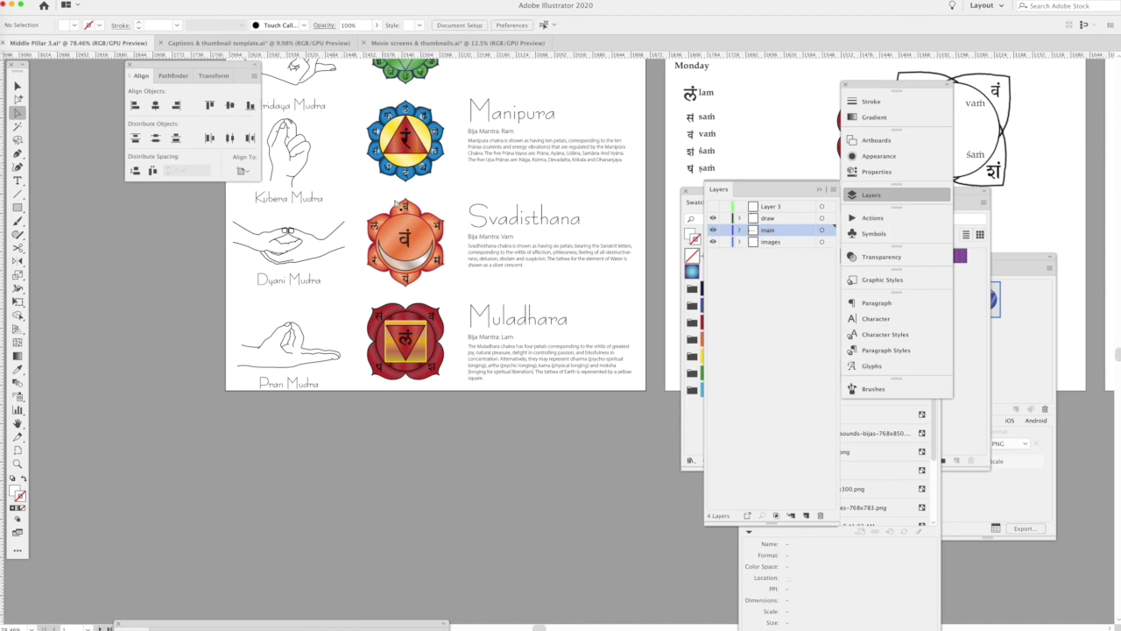
scroll(417, 213, "up", 5)
scroll(417, 214, "left", 4)
left_click(482, 249)
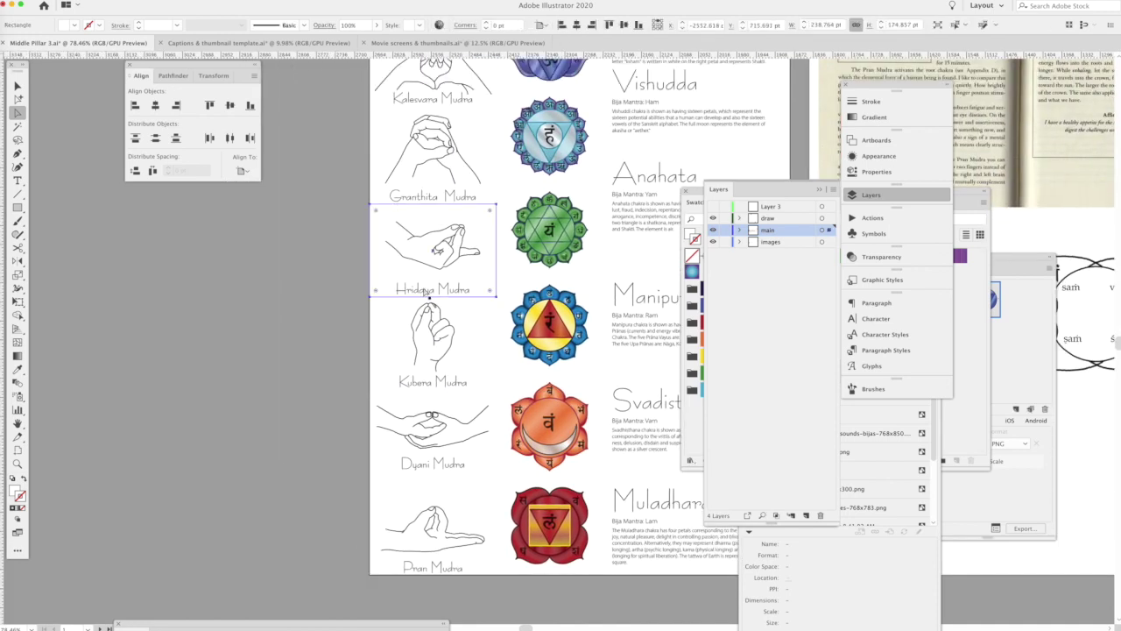
left_click(482, 194)
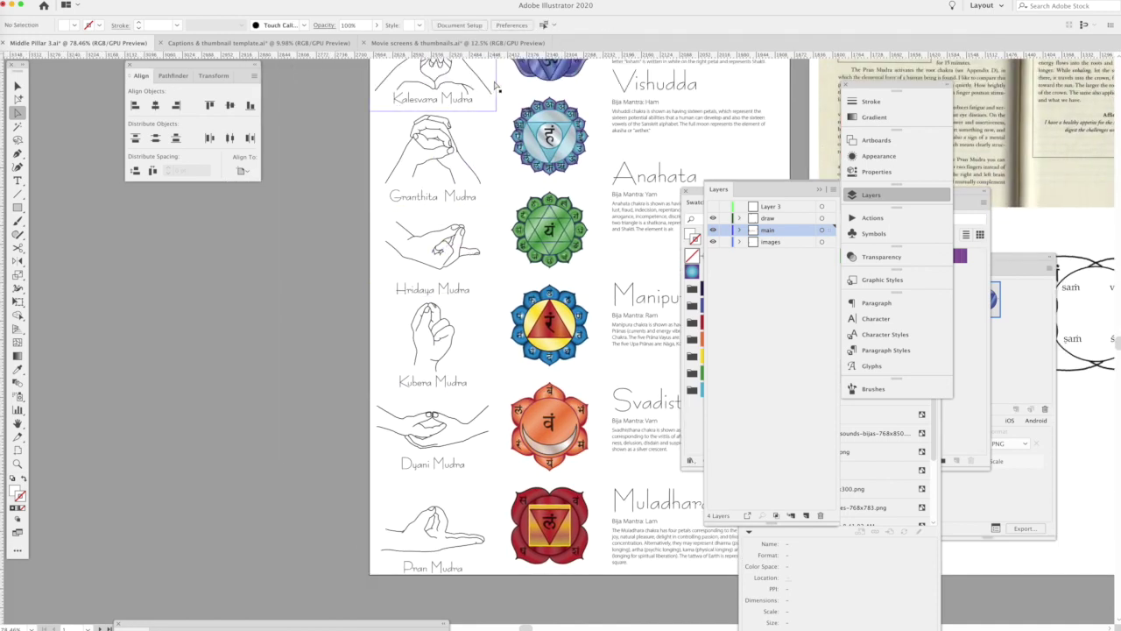
scroll(491, 132, "up", 5)
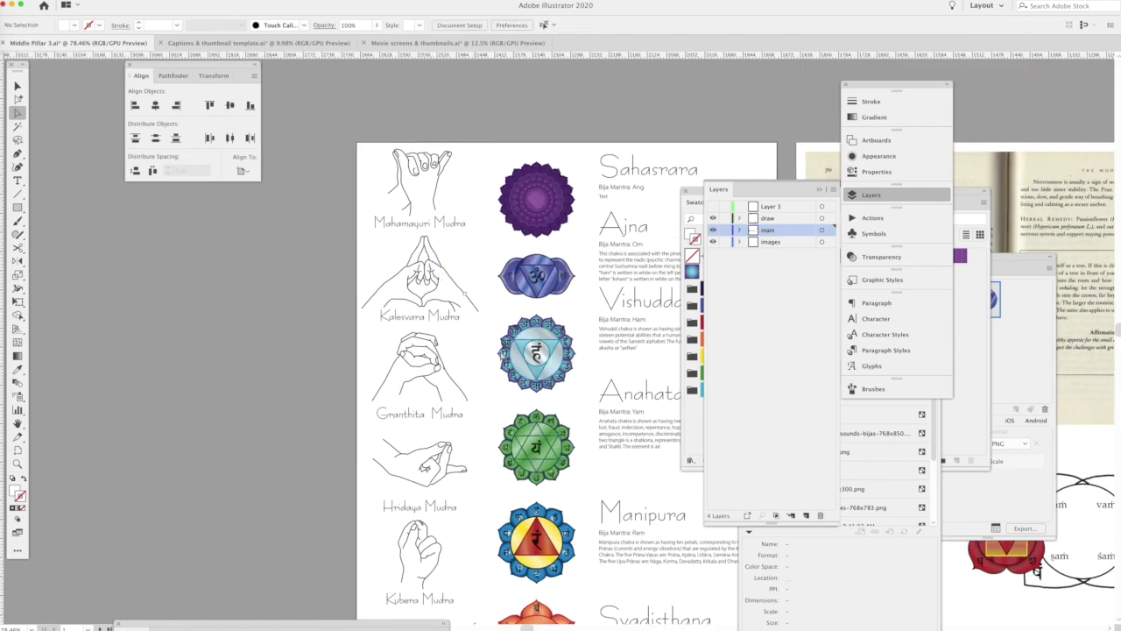
scroll(504, 493, "down", 3)
scroll(504, 493, "down", 3)
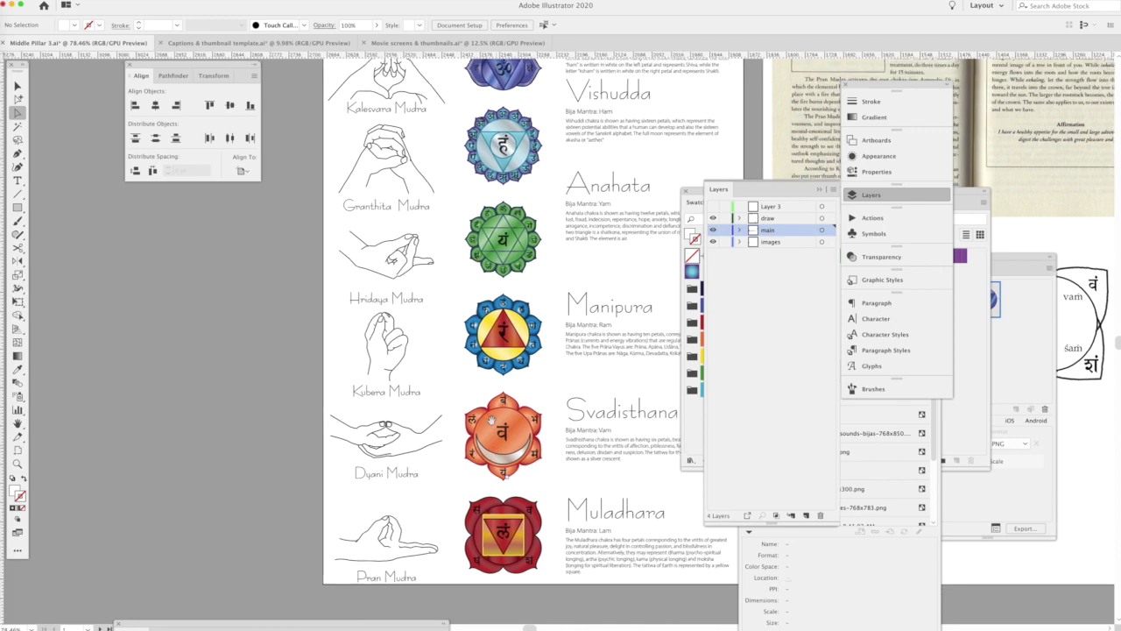
key("v")
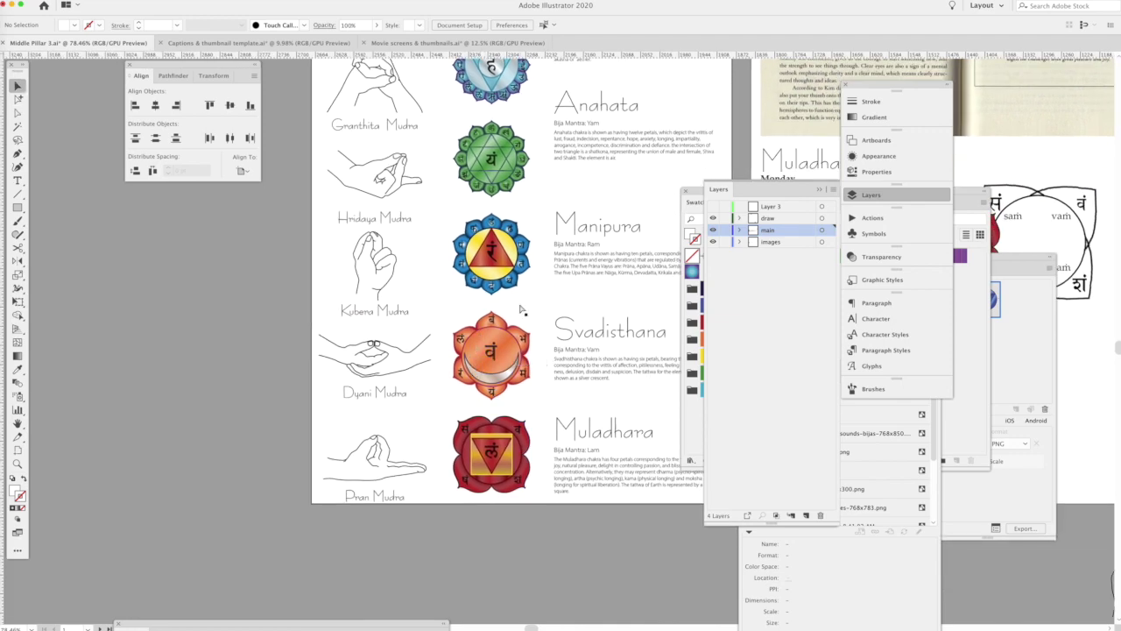
key("ctrl+minus")
key("ctrl+minus")
key("ctrl+minus")
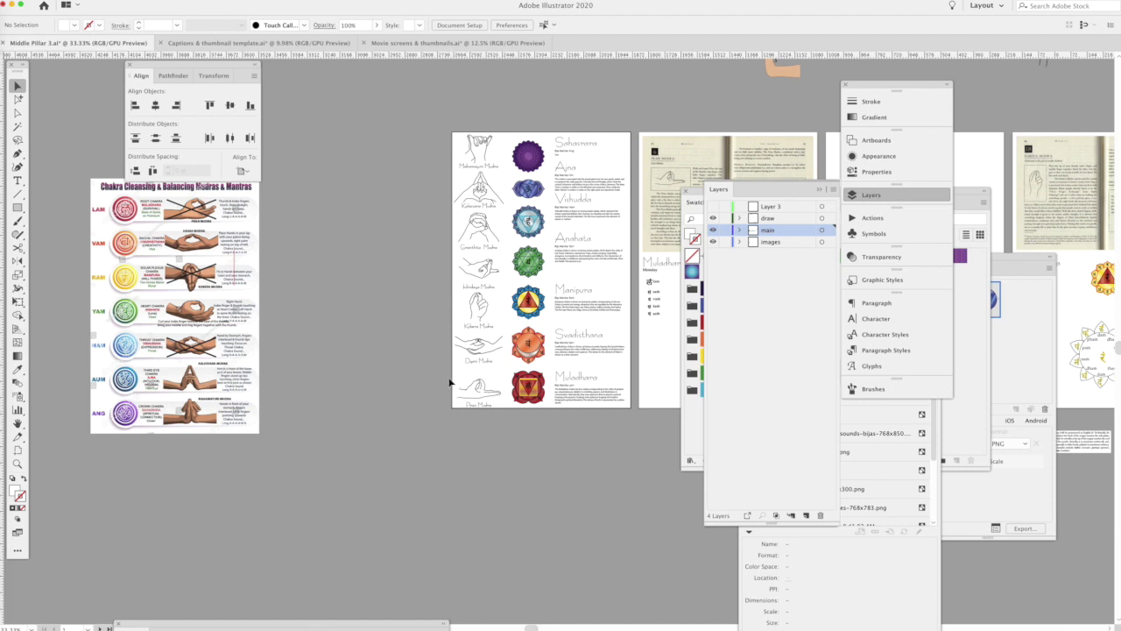
- Select and deselect the left-column hand drawings to isolate their captions
left_click(477, 393)
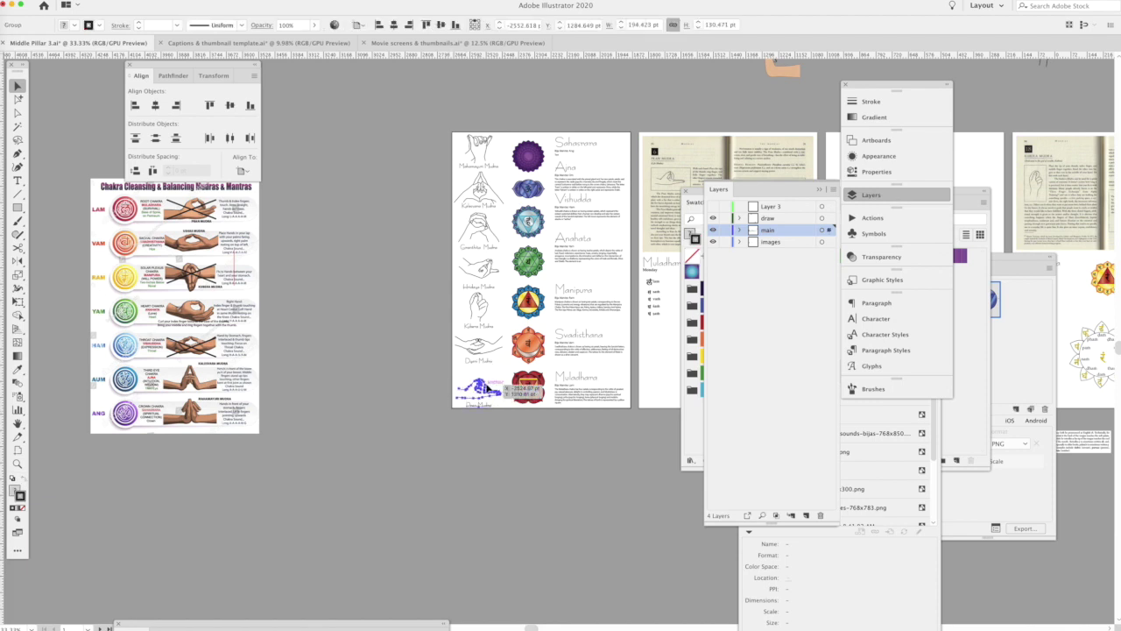
left_click_drag(471, 107, 483, 442)
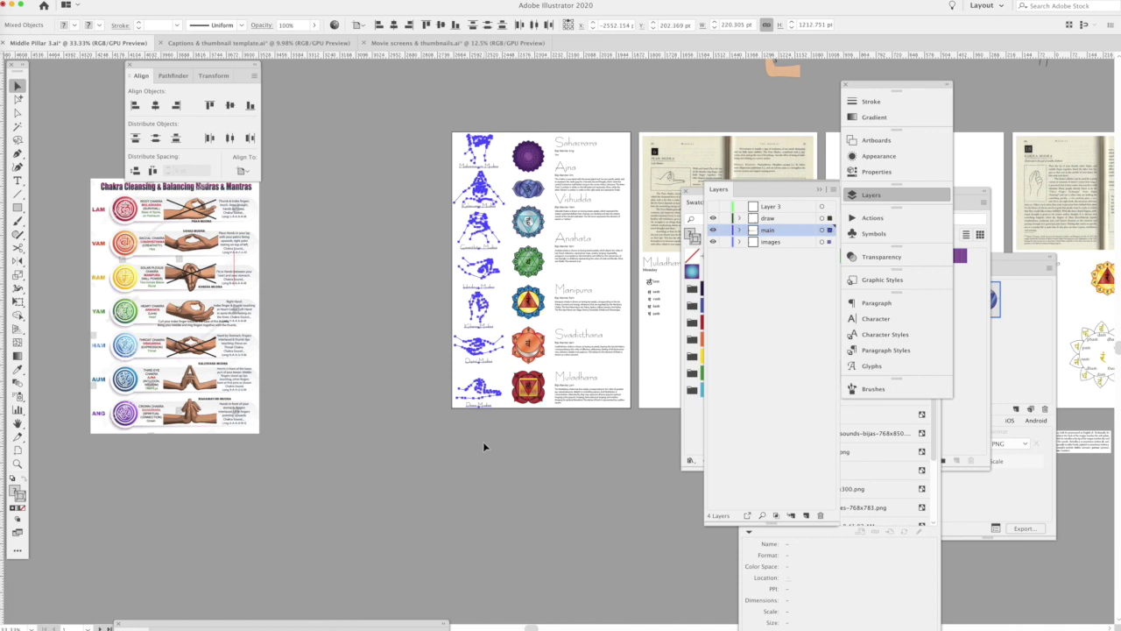
left_click(483, 447)
left_click(488, 149)
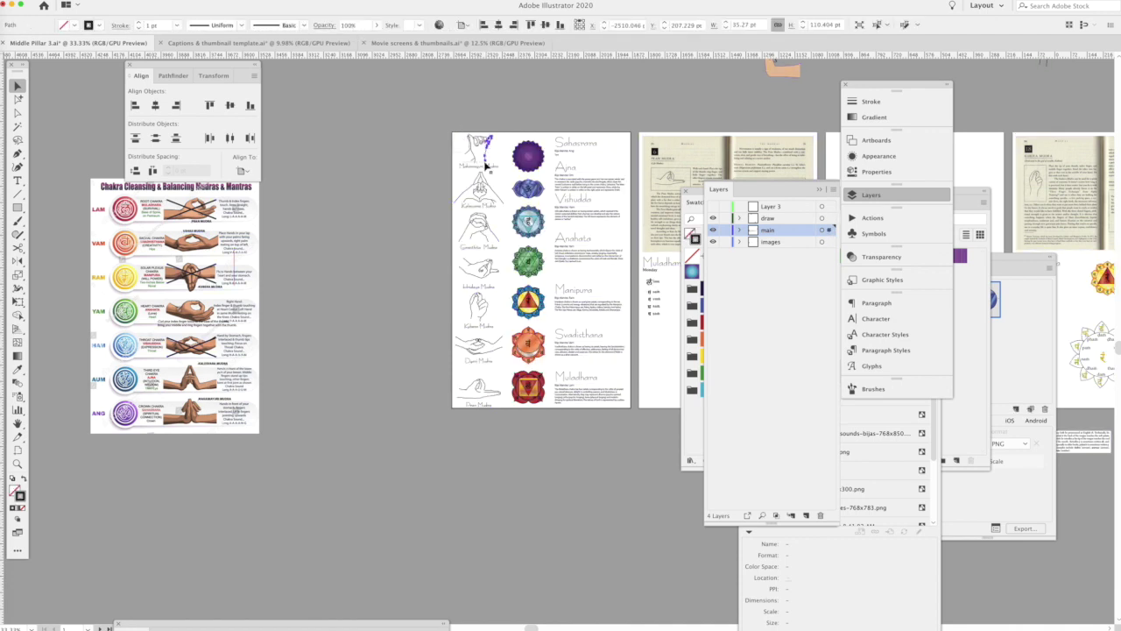
left_click(486, 165)
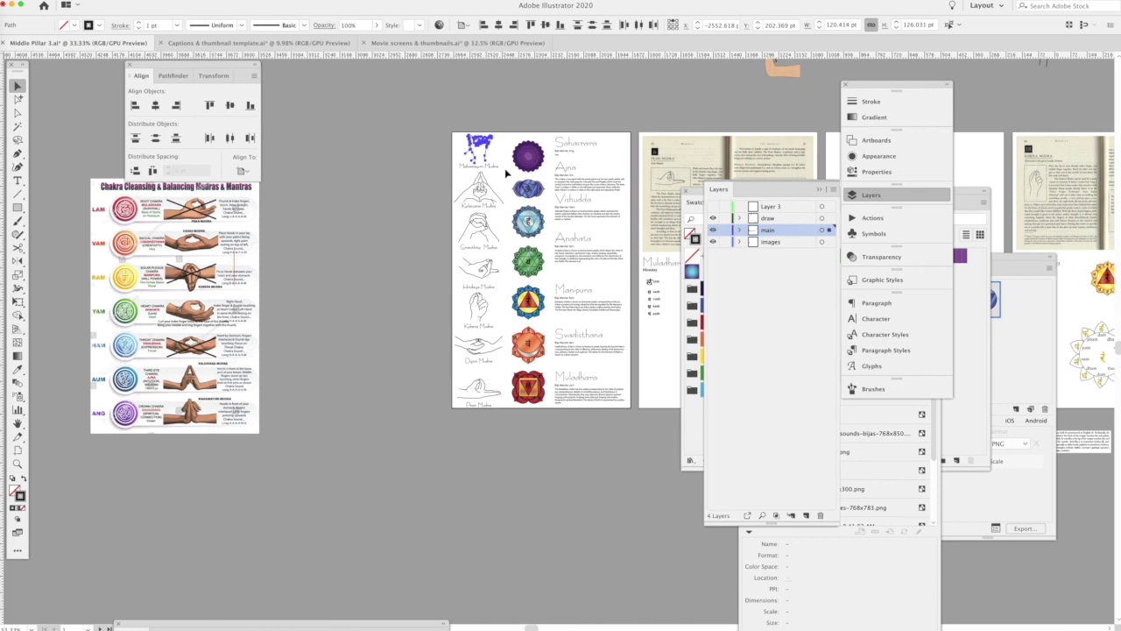
left_click(497, 173)
left_click(508, 183)
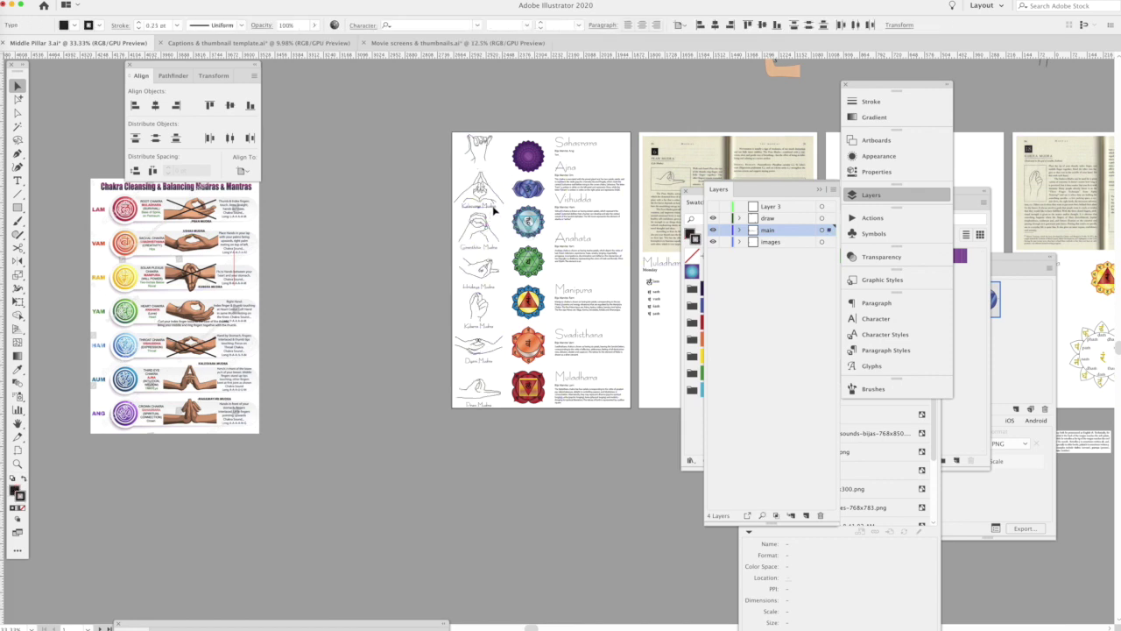
left_click(488, 254)
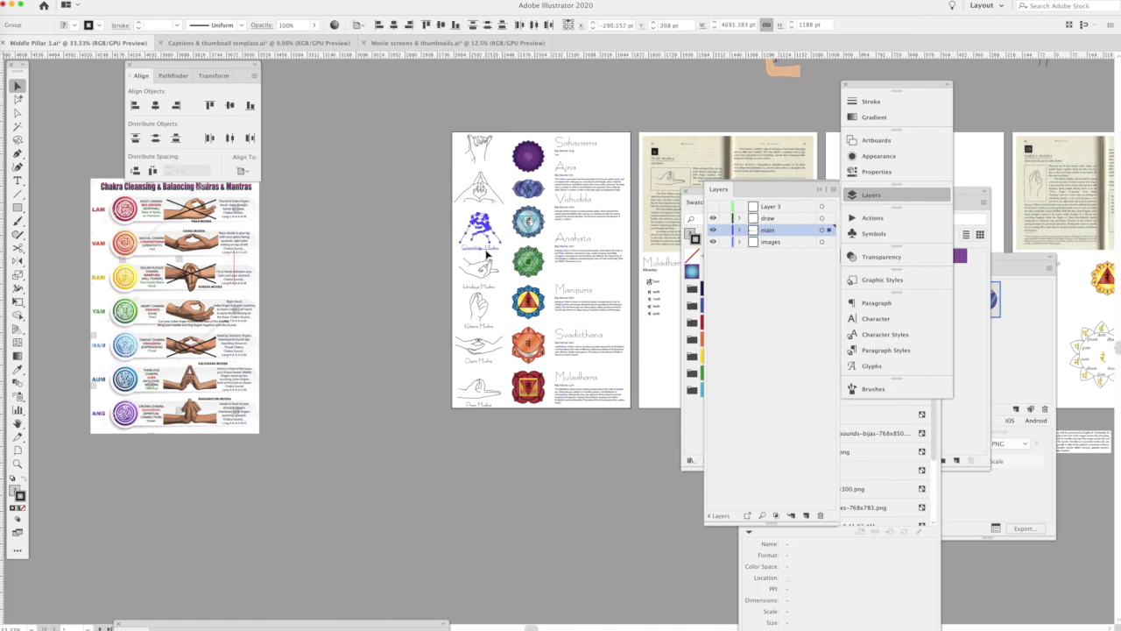
left_click(496, 232)
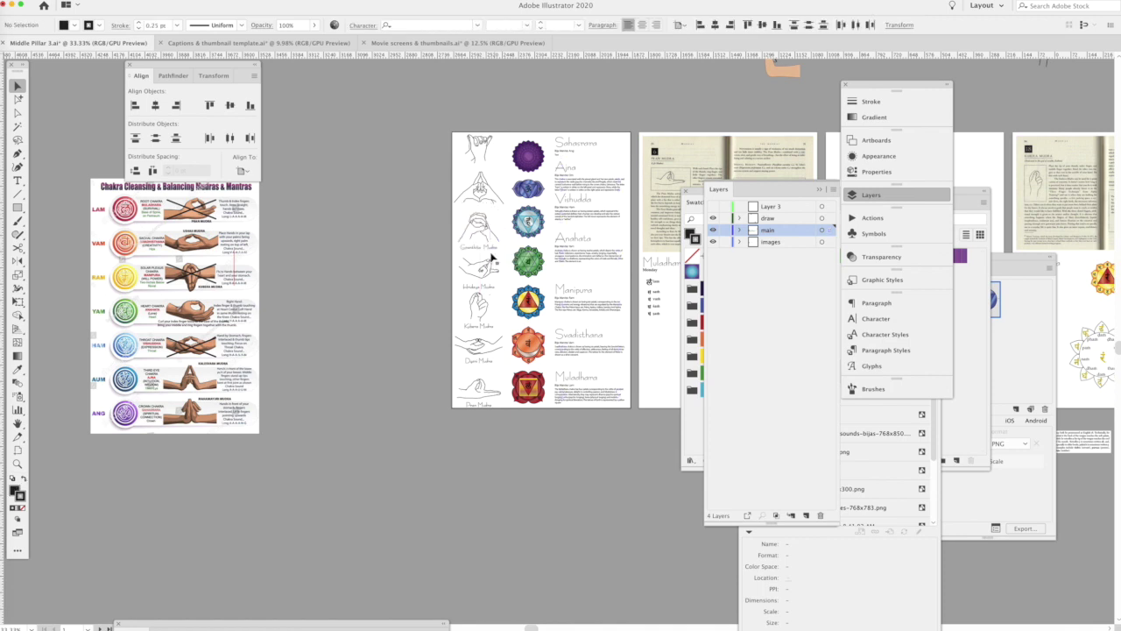
- Delete the Garudha, Hridaya and Kubera Mudra captions
left_click(488, 250)
key("Delete")
left_click(488, 294)
key("Delete")
left_click(491, 333)
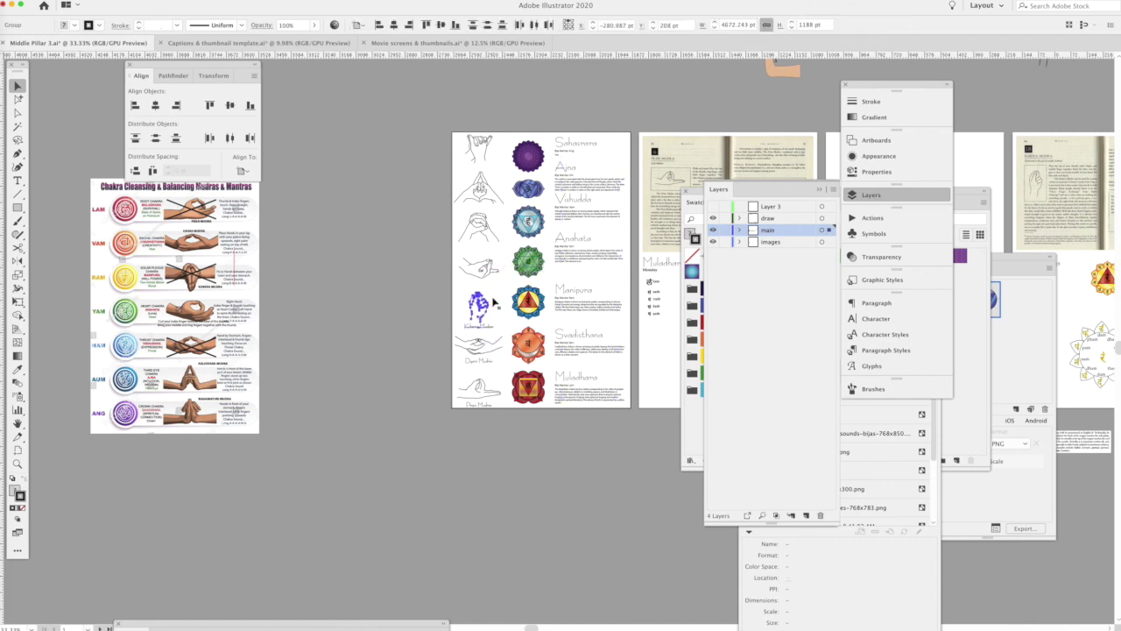
left_click(496, 304)
left_click(488, 329)
key("Delete")
- Delete the Dyani Mudra caption and the caption under the Muladhara hand
left_click(487, 368)
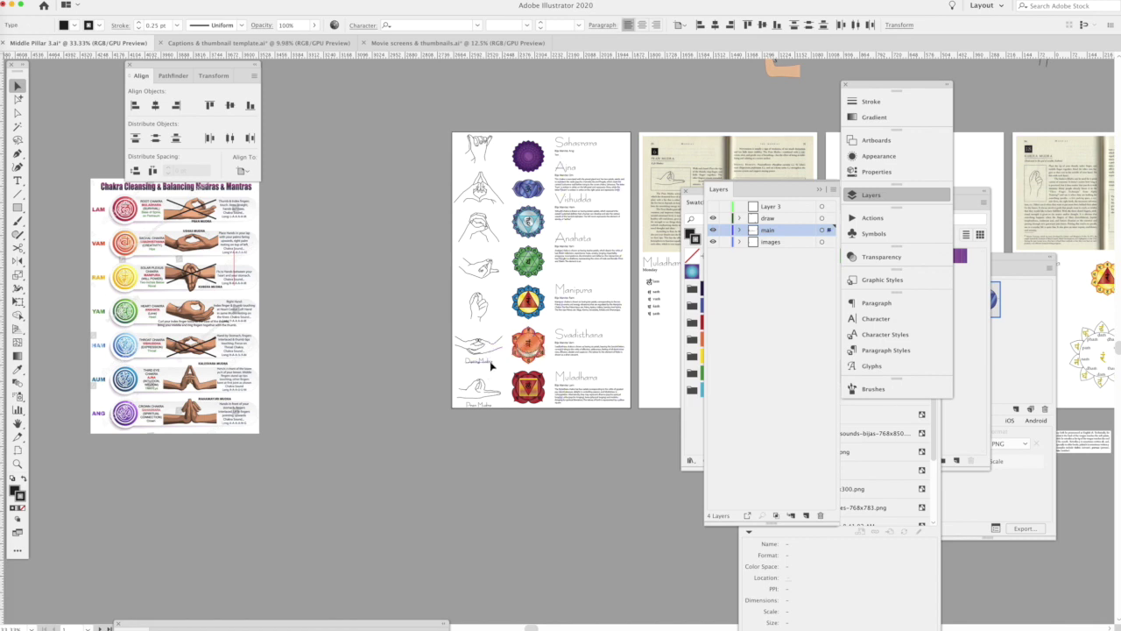
key("Delete")
left_click(487, 408)
key("ctrl+shift+a")
left_click(487, 406)
key("Delete")
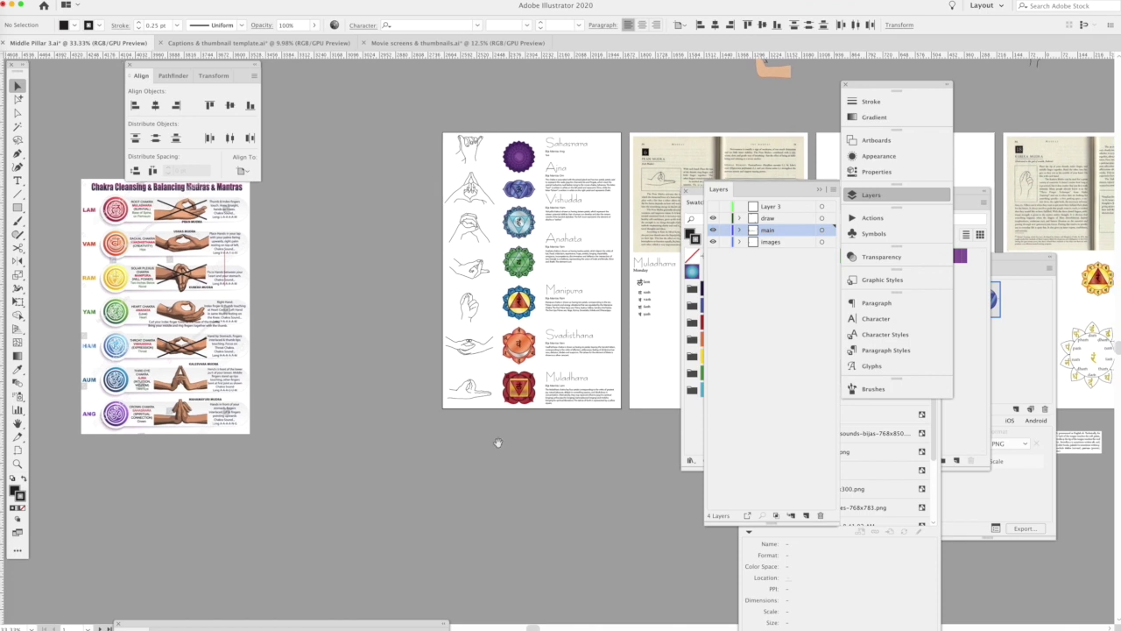
- Try aligning the bottom Muladhara hand with its chakra, undoing the accidental stacking and stretch
left_click_drag(496, 447, 402, 438)
left_click_drag(366, 358, 434, 390)
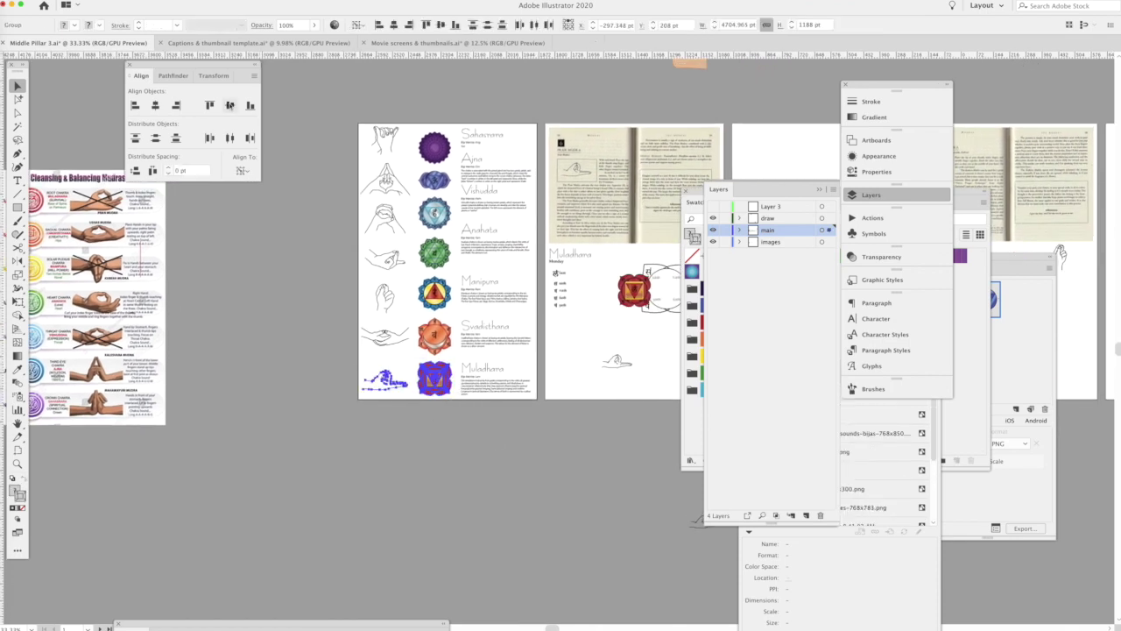
left_click(230, 105)
key("ctrl+z")
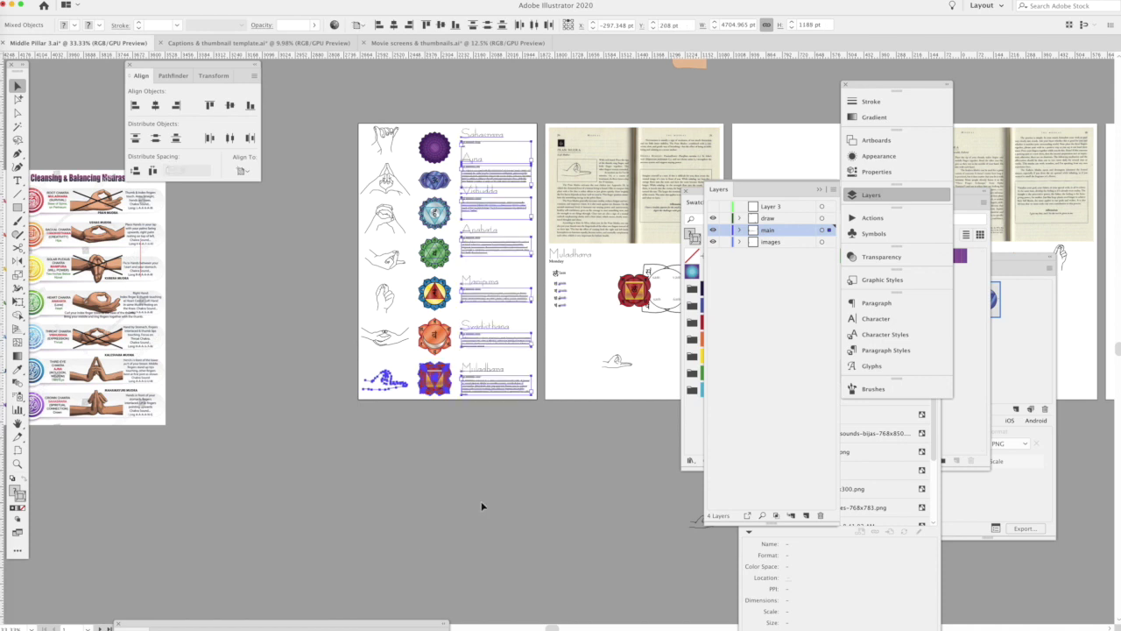
left_click(473, 491)
left_click(435, 399)
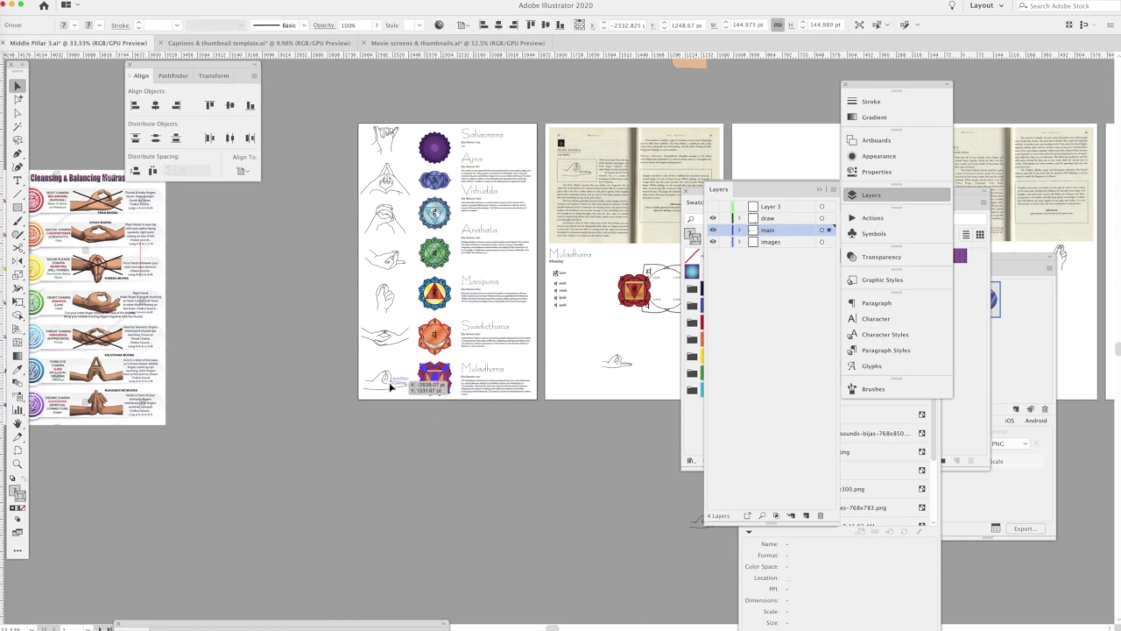
left_click_drag(382, 395, 368, 385)
key("ctrl+z")
left_click(446, 517)
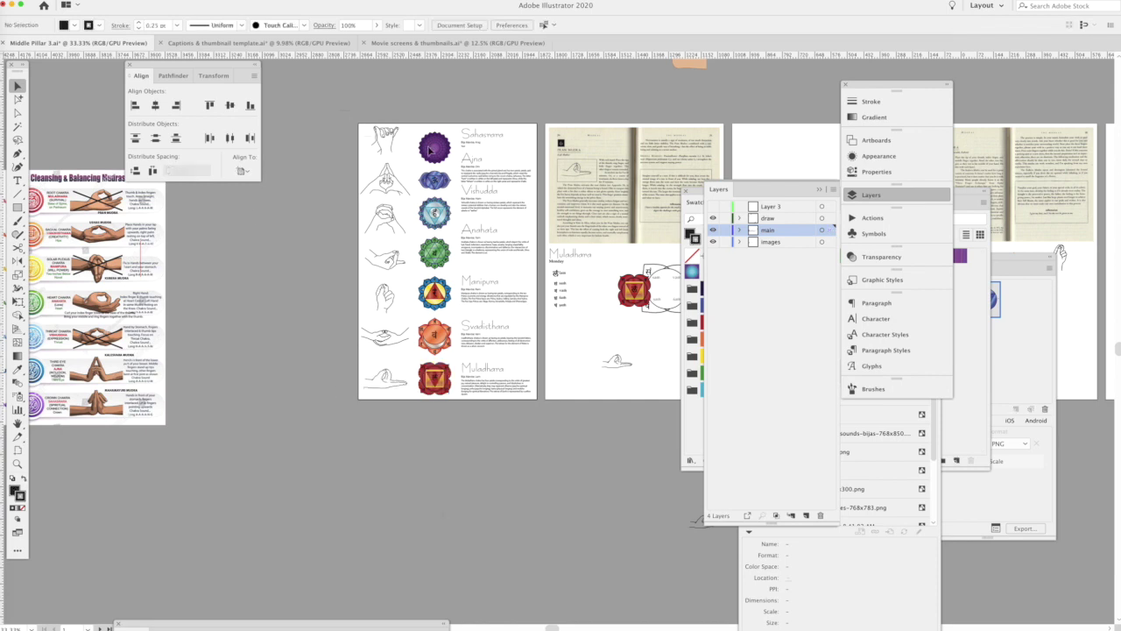
- Vertically centre the Ajna and Vishuddha hands on their chakra symbols
left_click(424, 148)
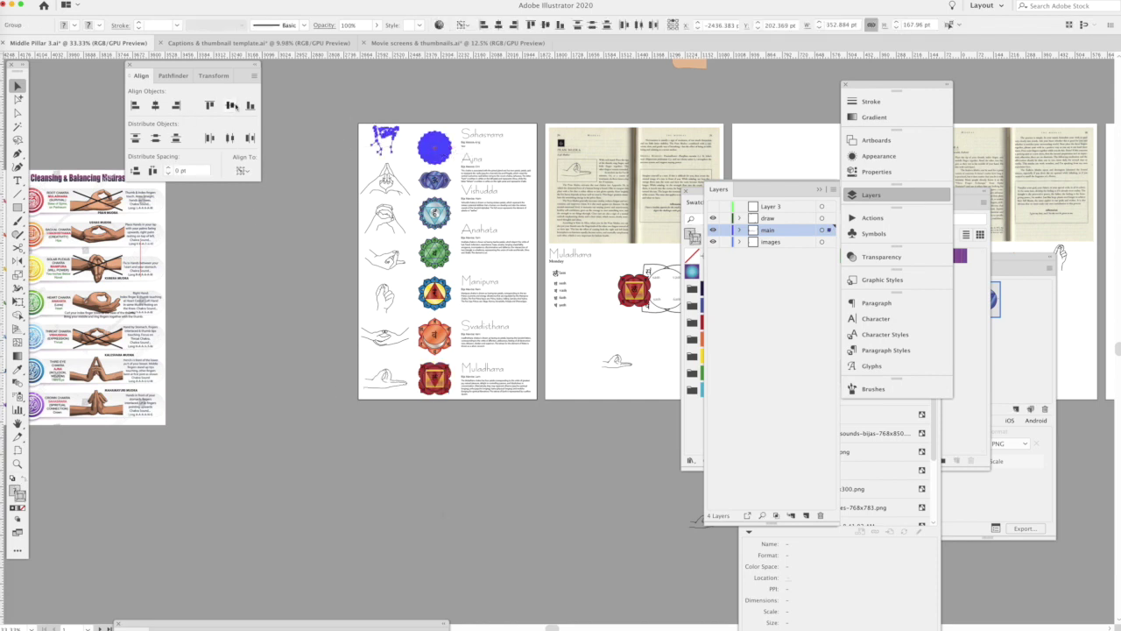
left_click(368, 178)
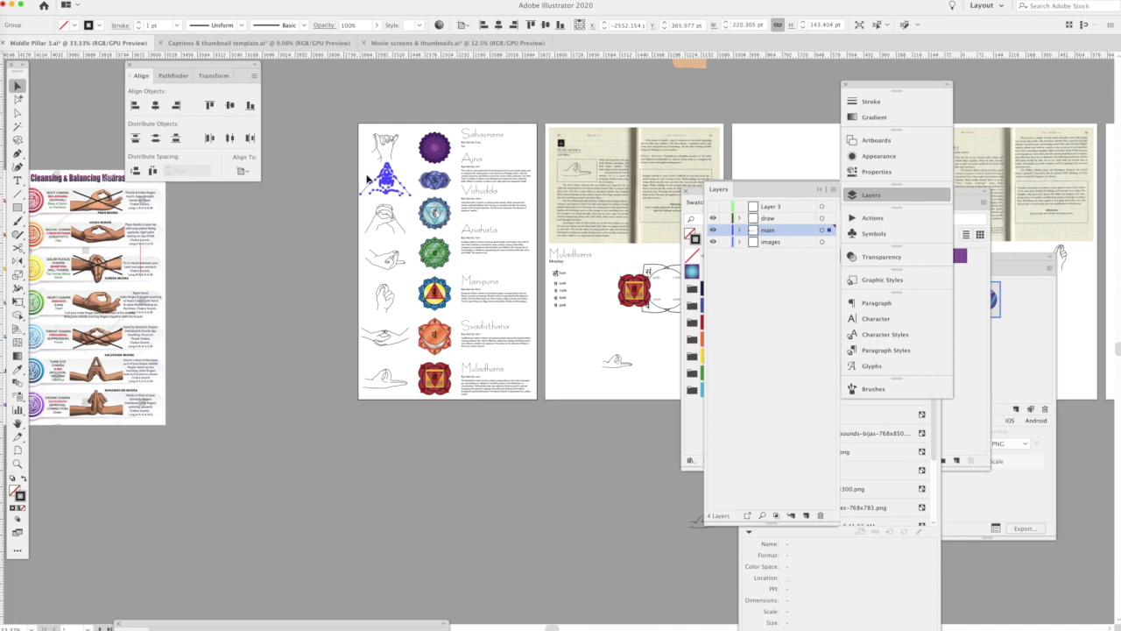
left_click(435, 184, "shift")
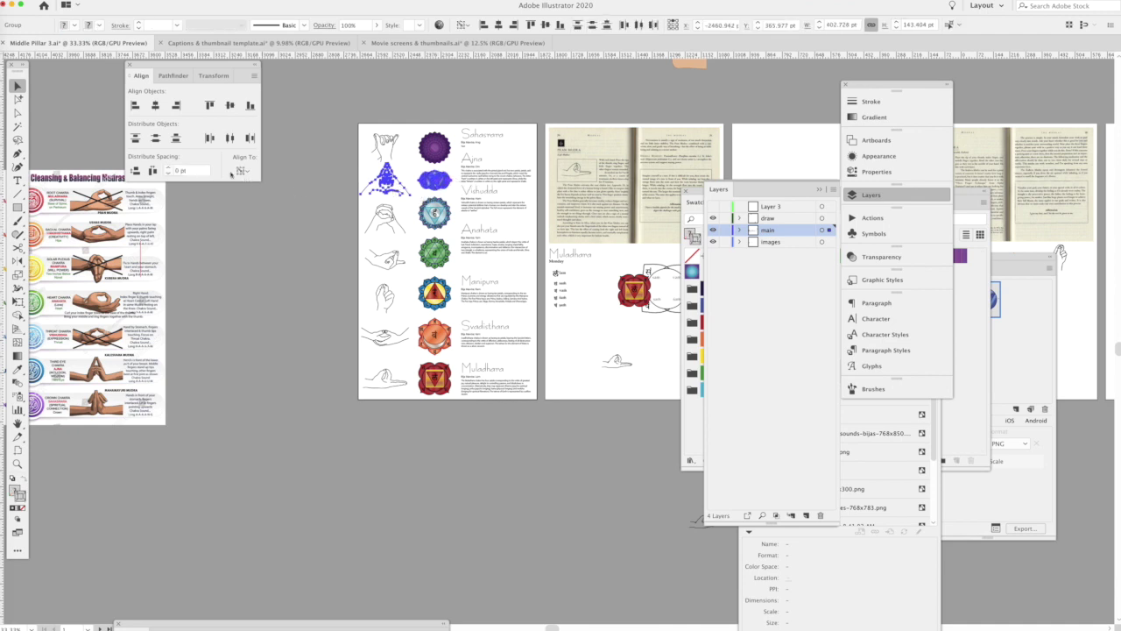
left_click(231, 113)
left_click(225, 233)
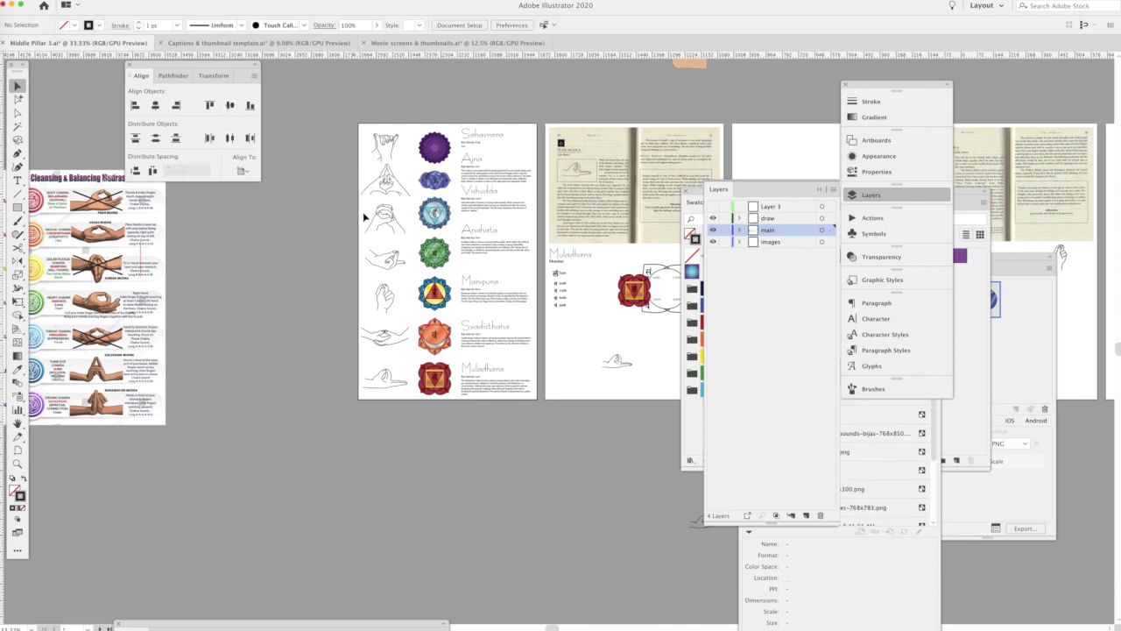
left_click(435, 223)
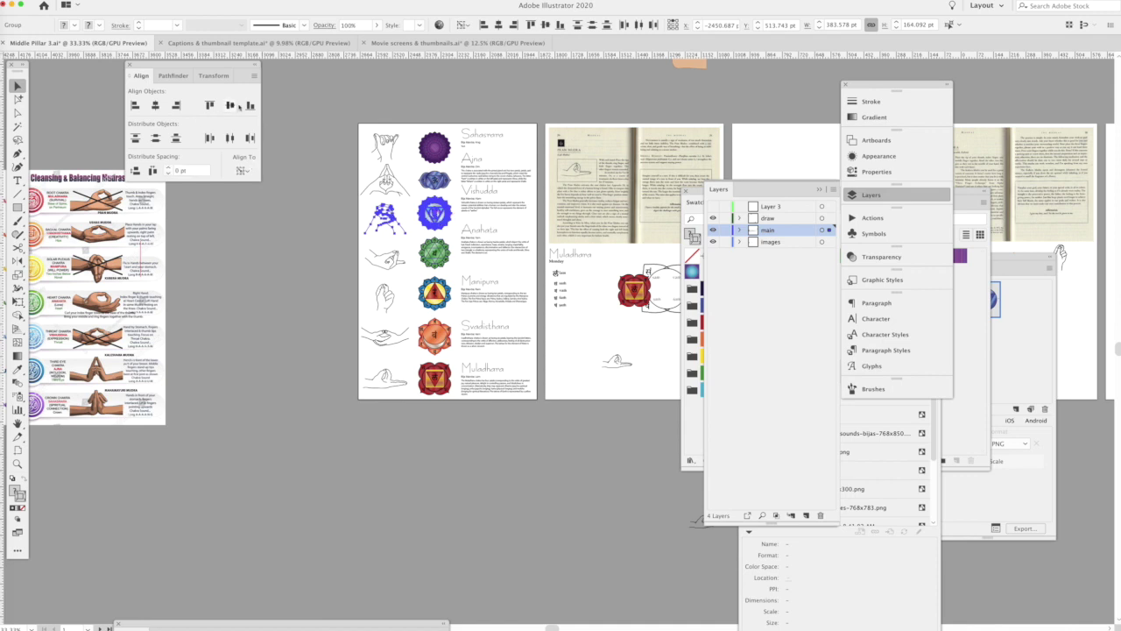
left_click(229, 105)
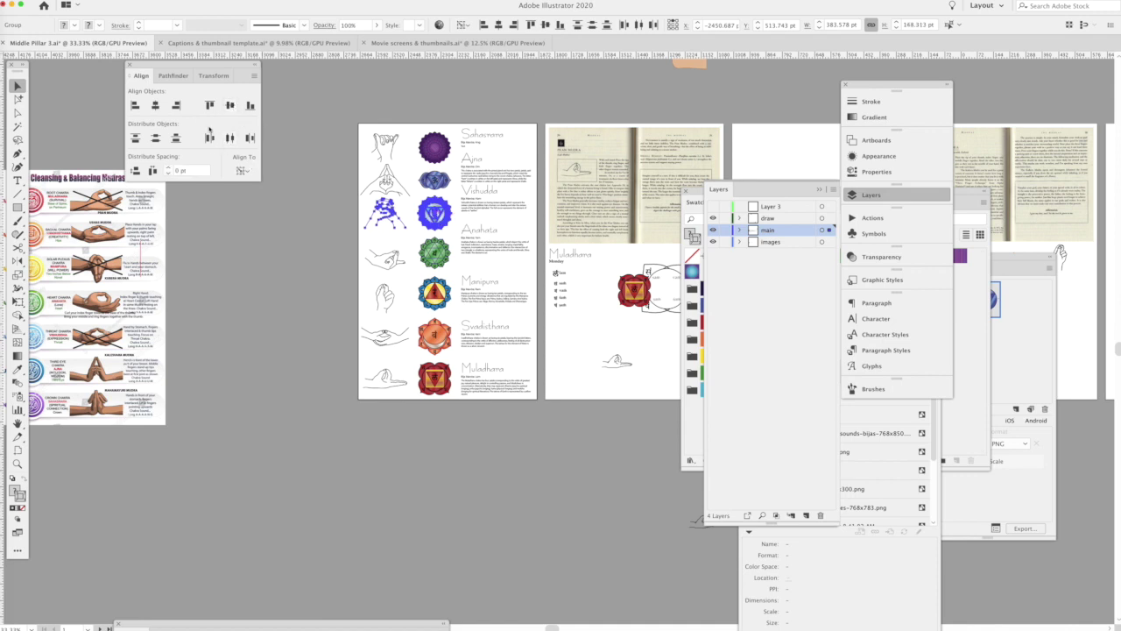
left_click(353, 254)
- Vertically centre the Anahata, Manipura and Svadisthana hands on their chakra symbols
left_click(439, 265)
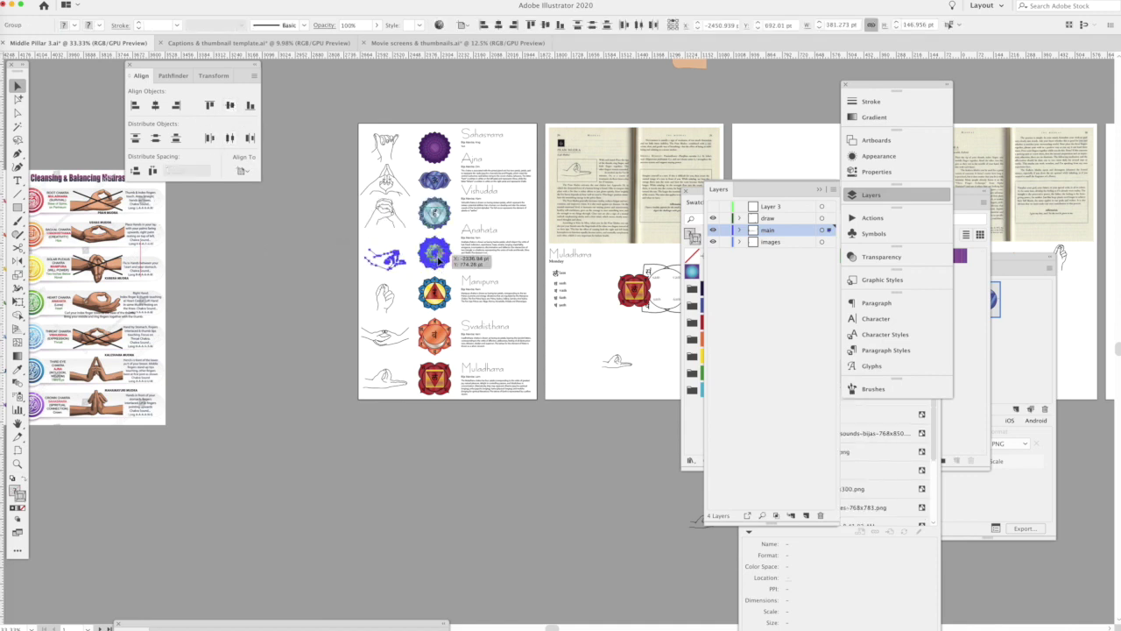
left_click(229, 105)
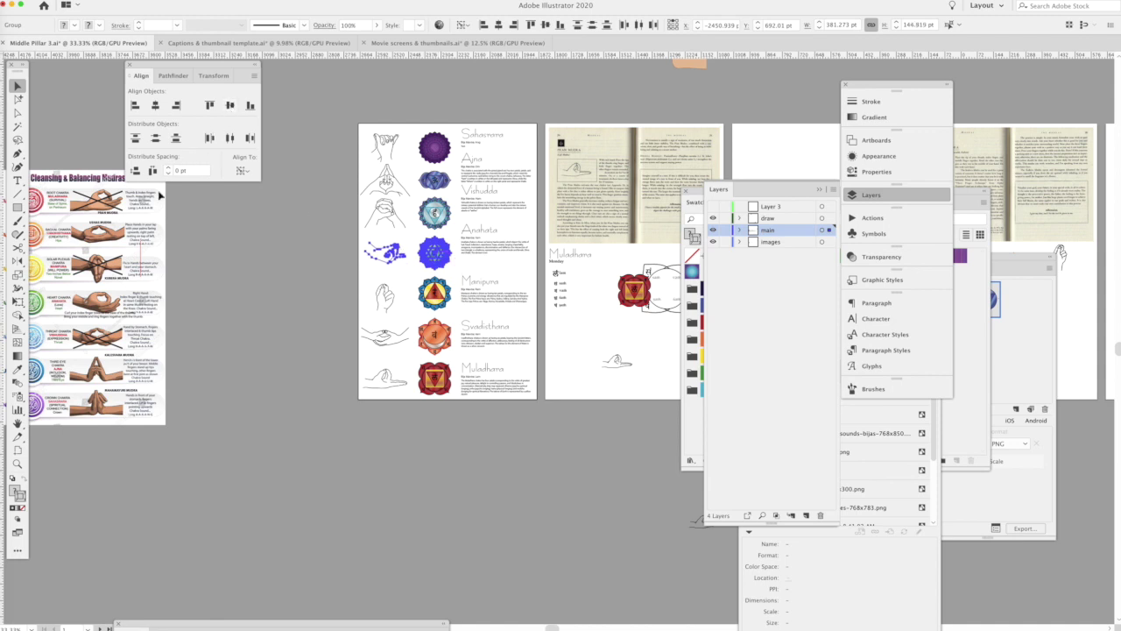
left_click(326, 321)
left_click(435, 293)
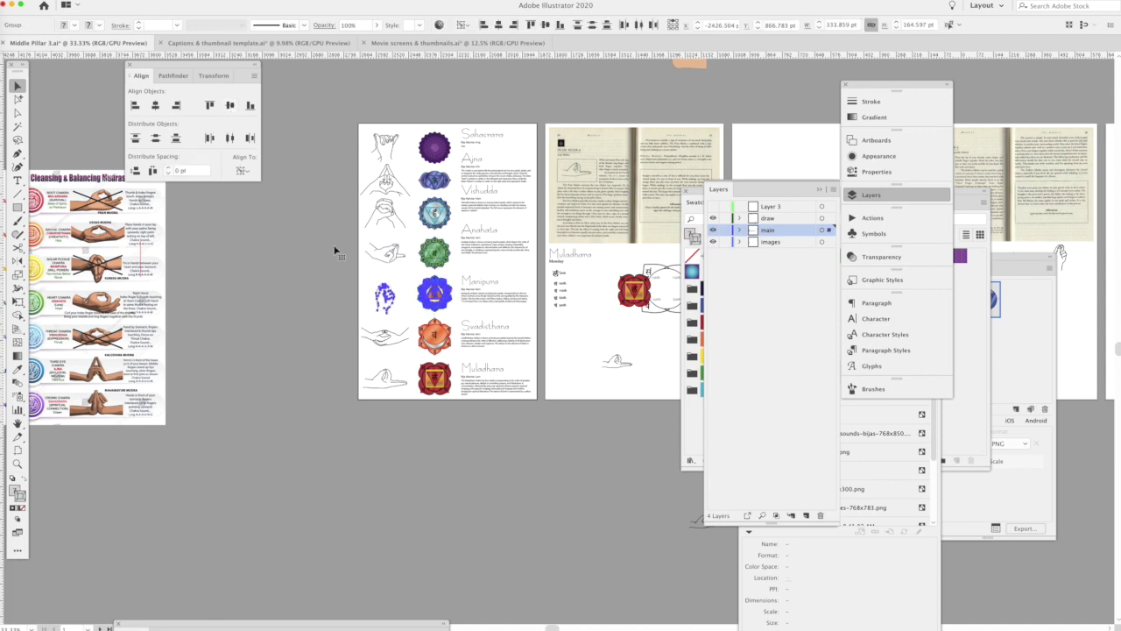
left_click(230, 105)
left_click(255, 330)
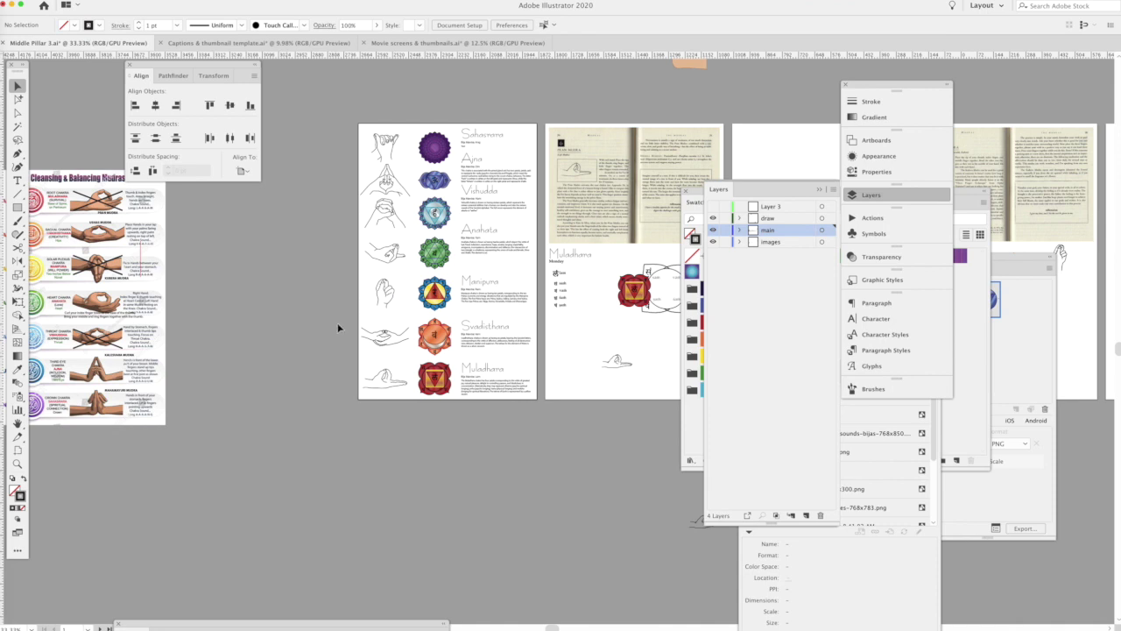
left_click(434, 335)
left_click(333, 320)
left_click(435, 352)
left_click(230, 105)
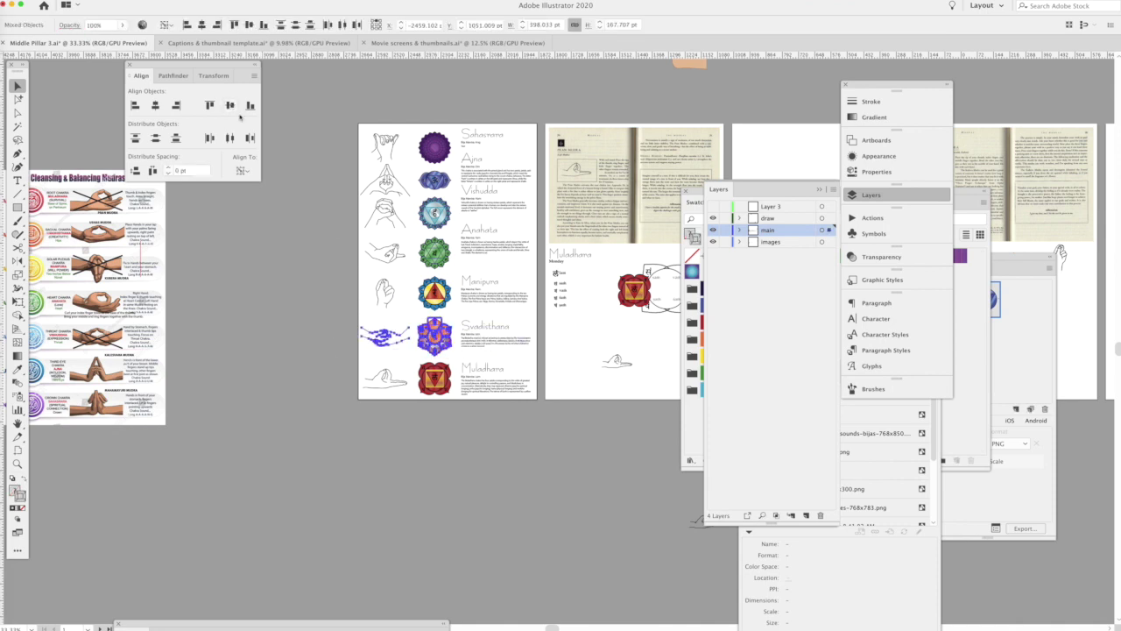
- Check the Svadisthana symbol in the Symbols list and re-centre its hand on it
left_click(353, 362)
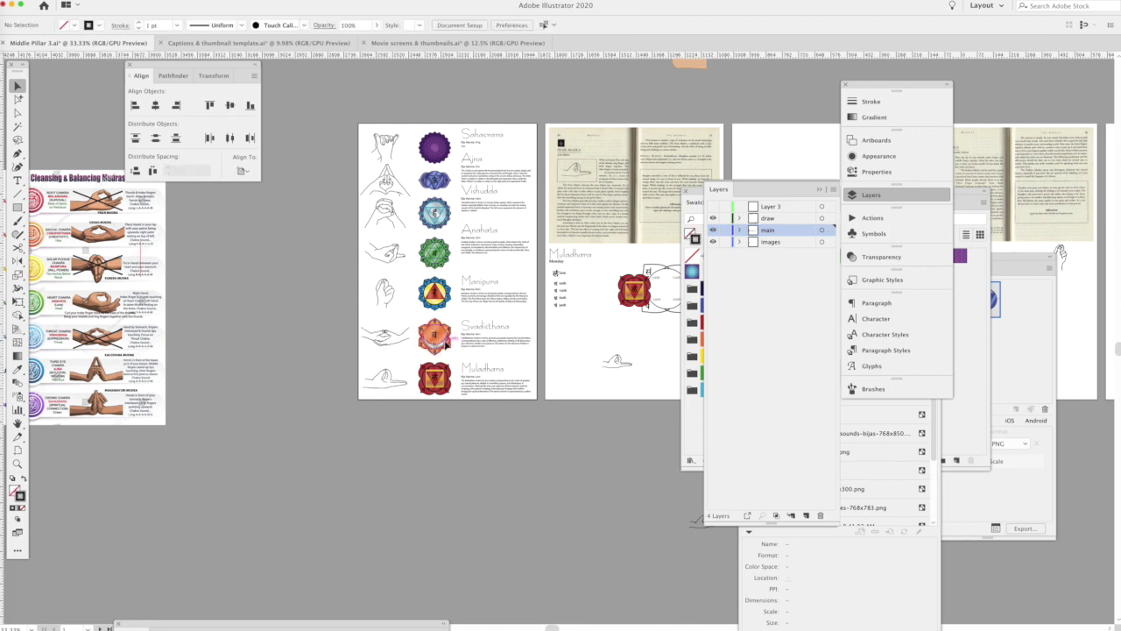
left_click(438, 343)
left_click(873, 233)
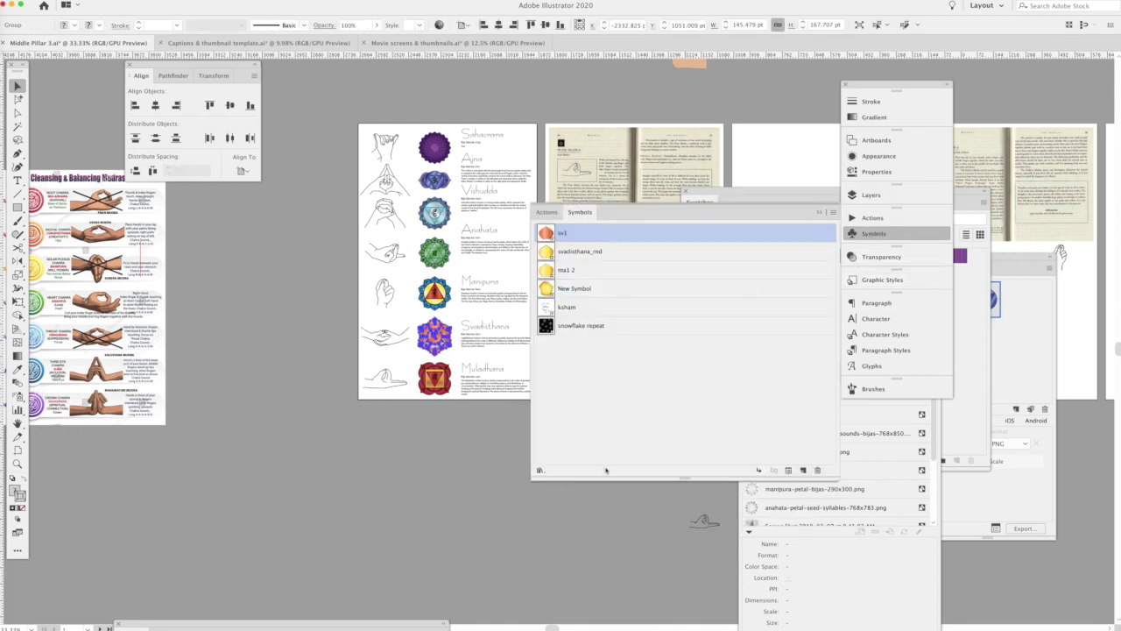
left_click(544, 211)
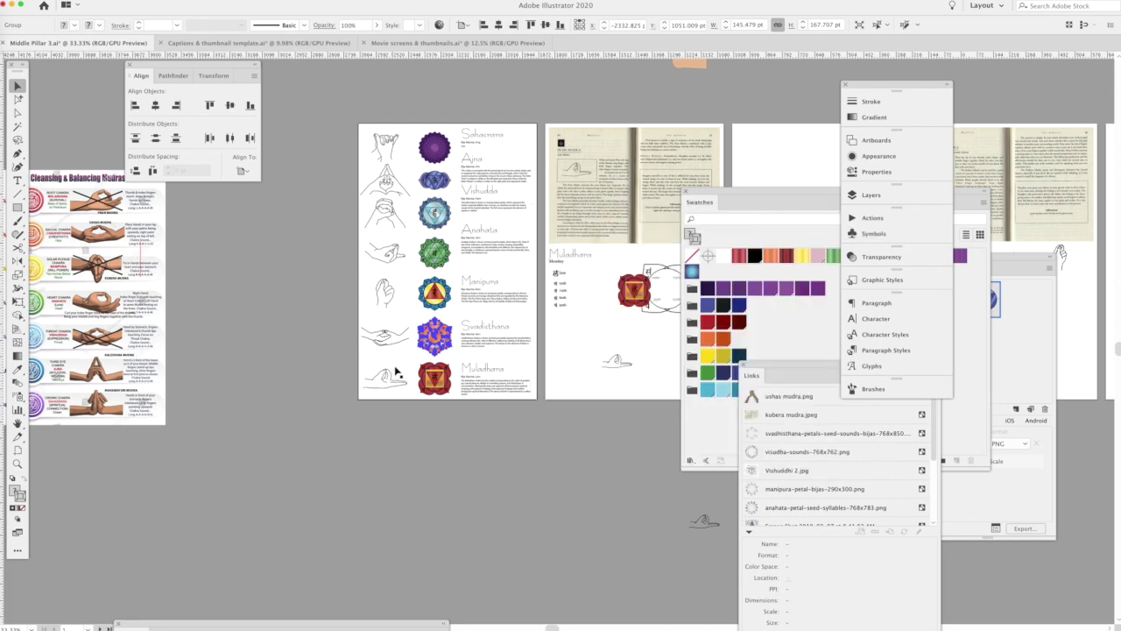
left_click(379, 354)
left_click(442, 340, "shift")
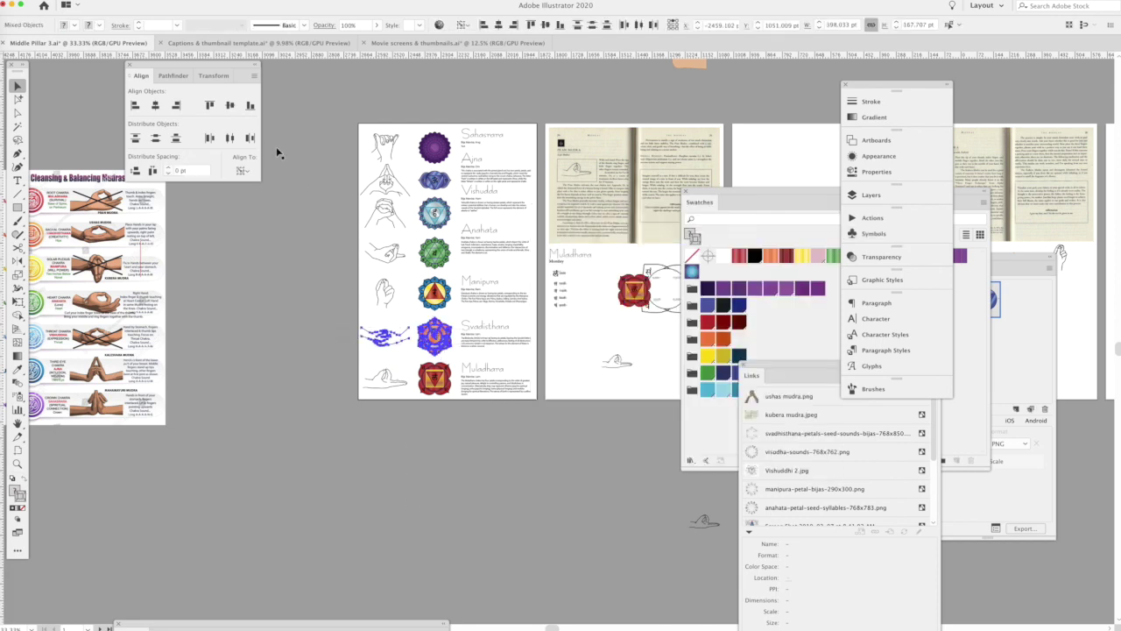
left_click(366, 264)
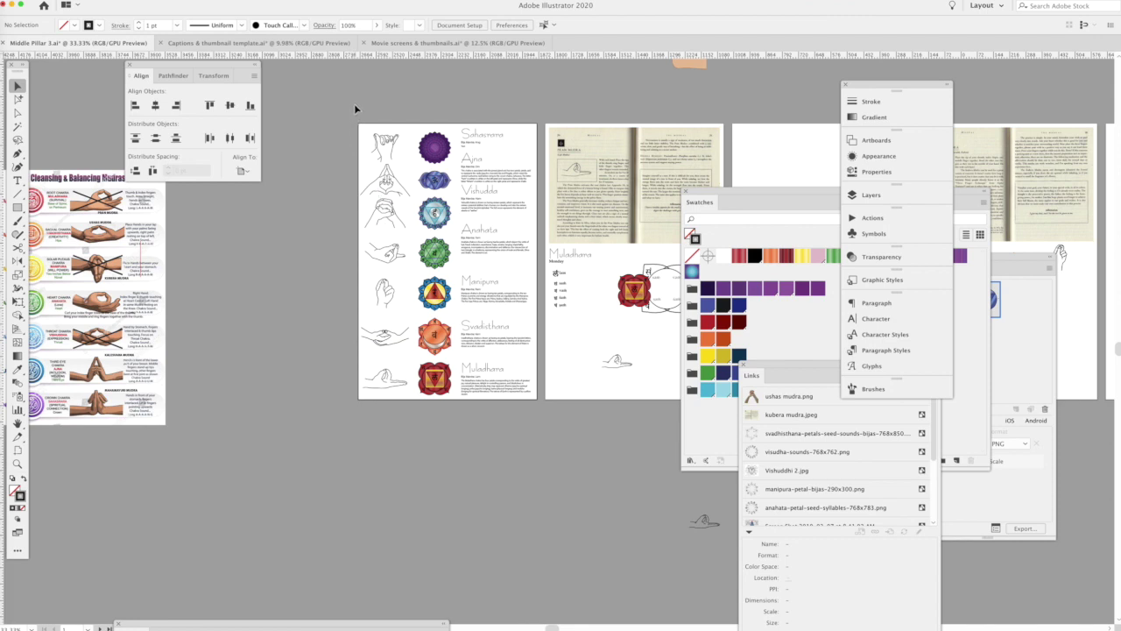
- Select all hand drawings and try 90% and 80% scale values in Transform Each
left_click_drag(404, 448, 404, 441)
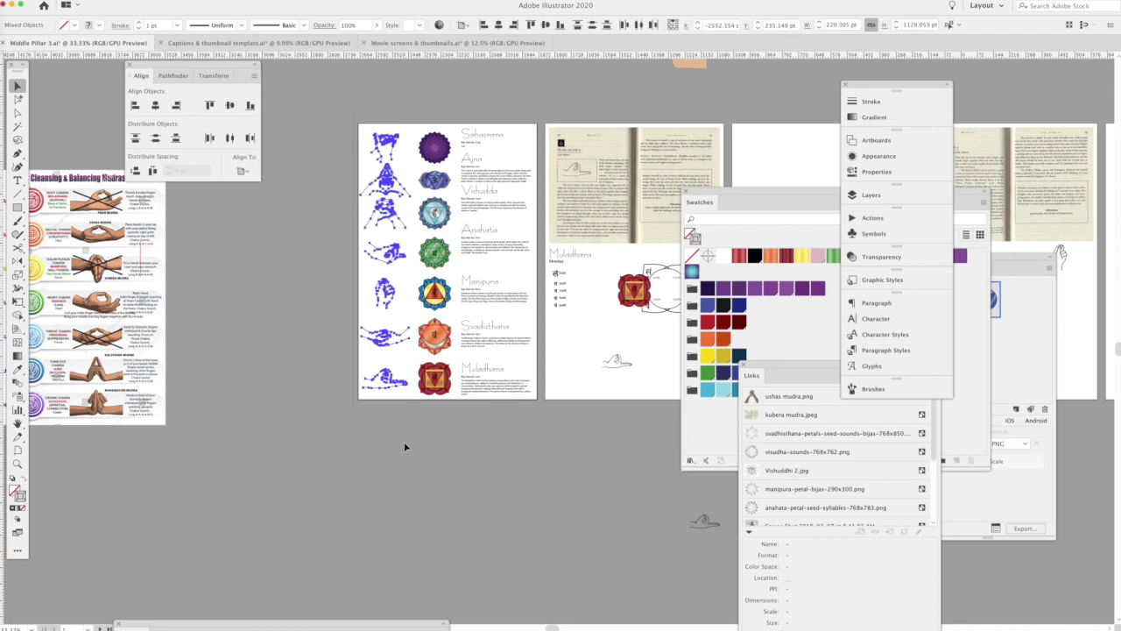
key("ctrl+alt+shift+d")
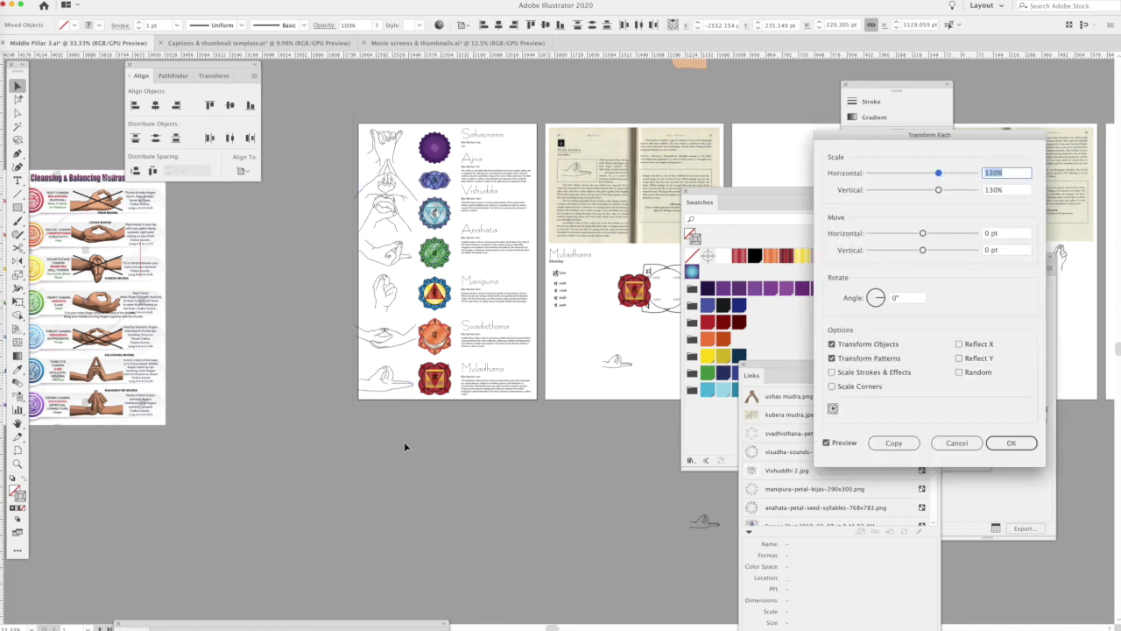
type("90")
key("Tab")
type("90")
key("Tab")
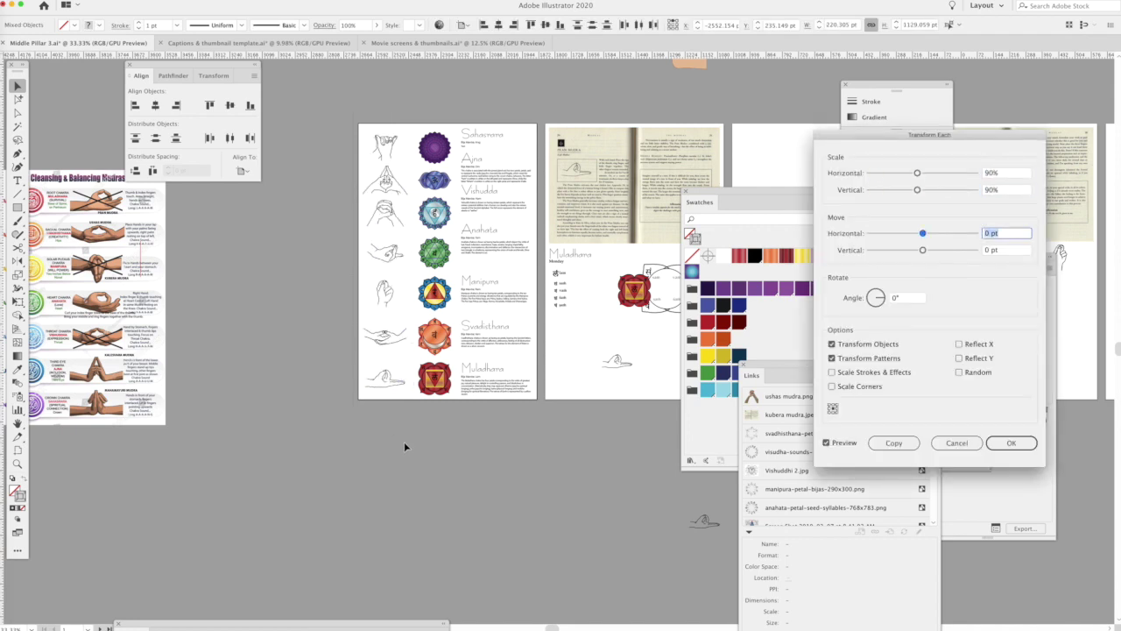
key("shift+Tab")
- Scale each hand to 70% both ways and paste the mudra name captions in place
key("shift+Tab")
type("80")
key("Tab")
type("8090")
key("shift+Tab")
key("shift+Down")
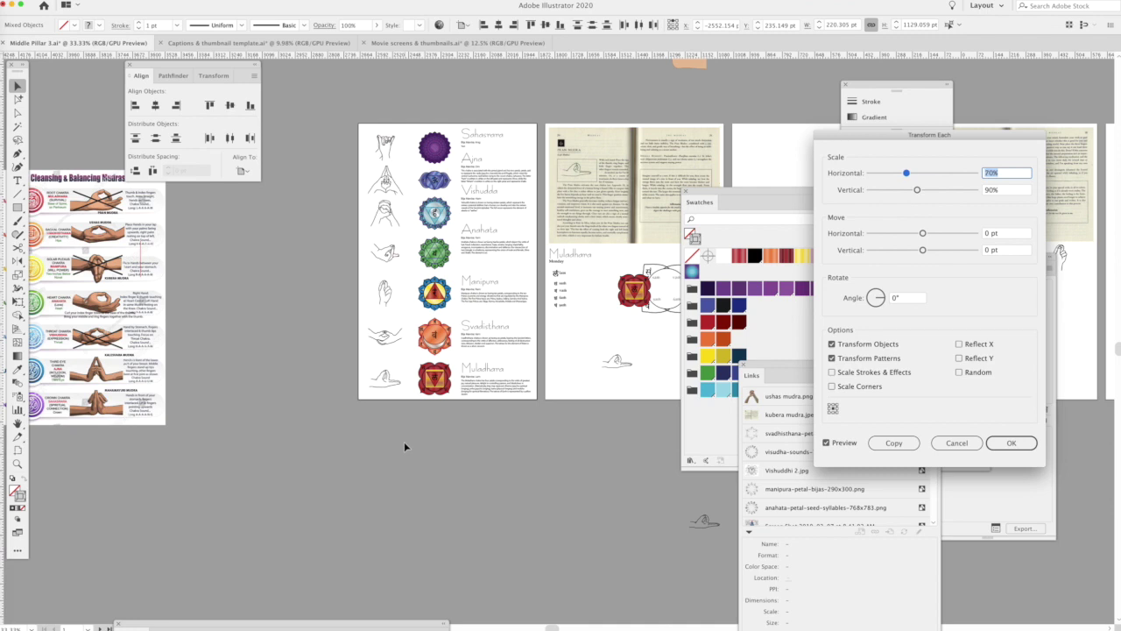
key("Tab")
key("shift+Down")
key("shift+Down")
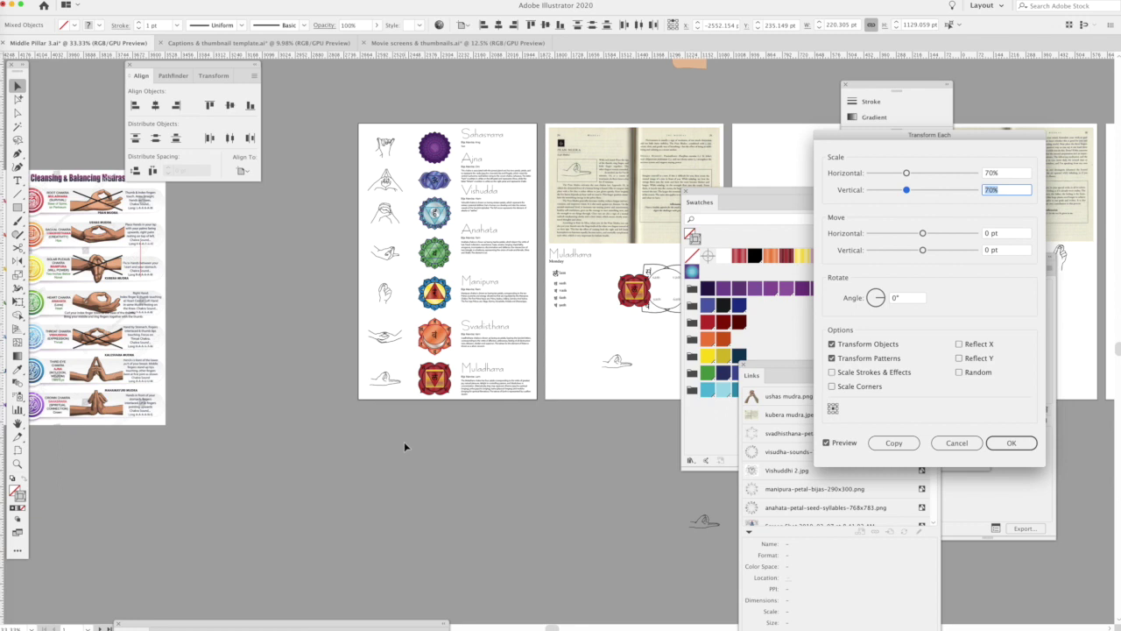
key("Return")
key("ctrl+f")
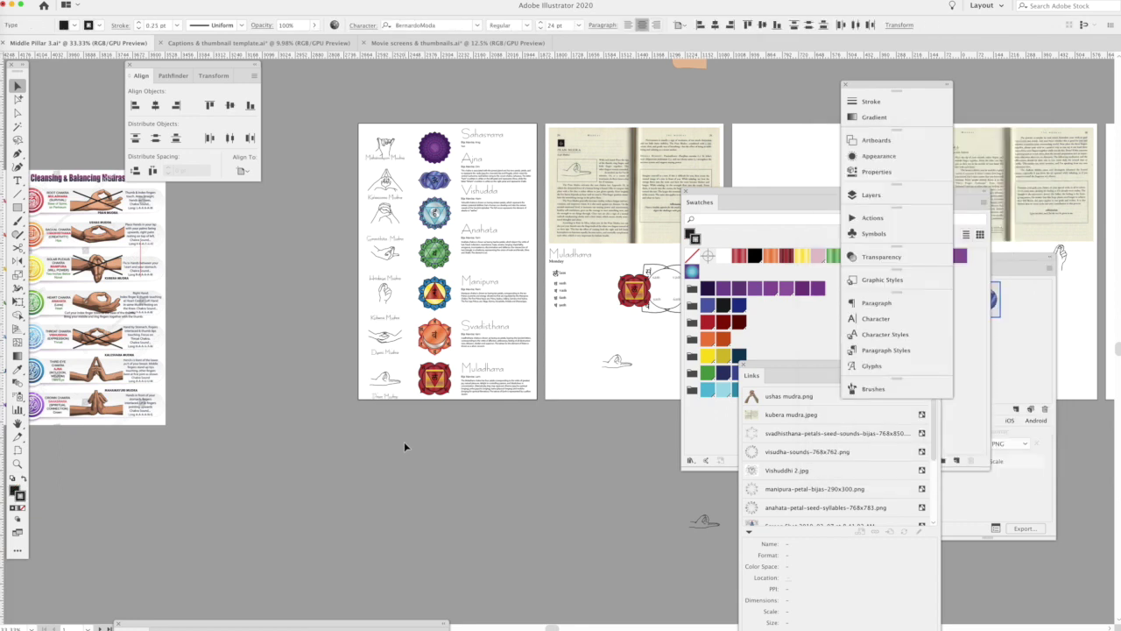
left_click(440, 112)
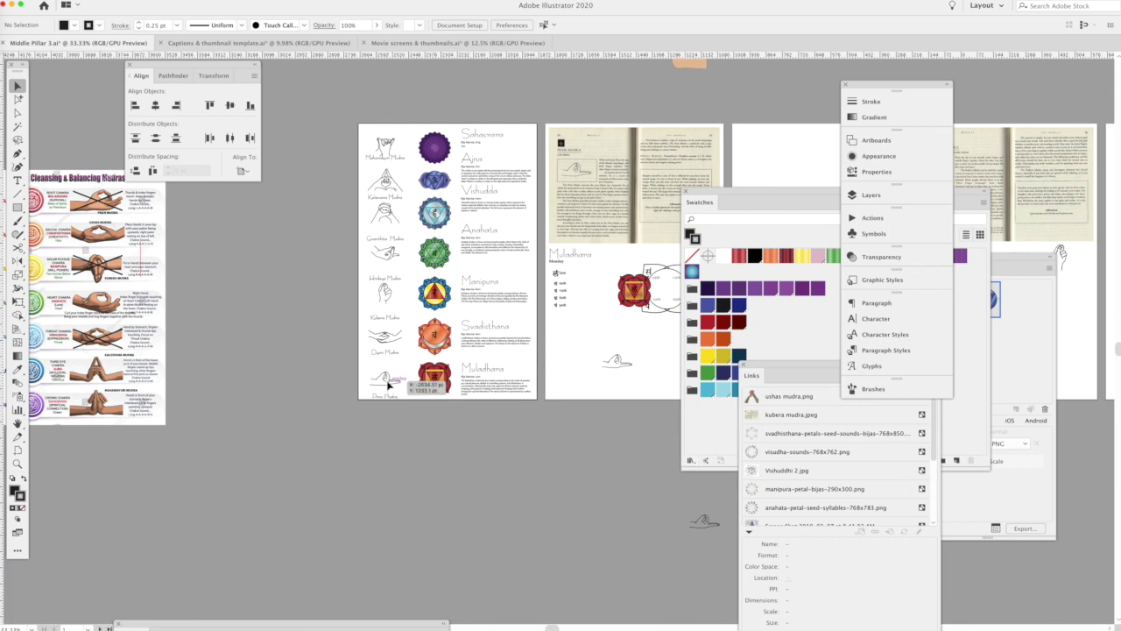
- Select the Muladhara image and Dum Mudra caption, briefly entering and leaving its group
key("super+space")
left_click(396, 404)
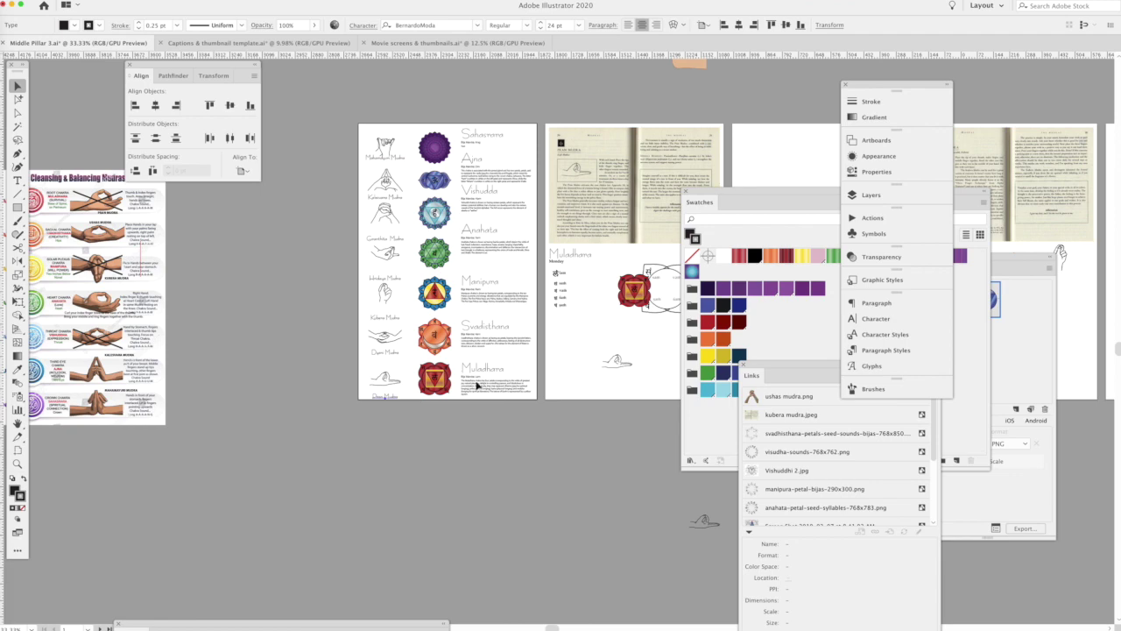
double_click(436, 381)
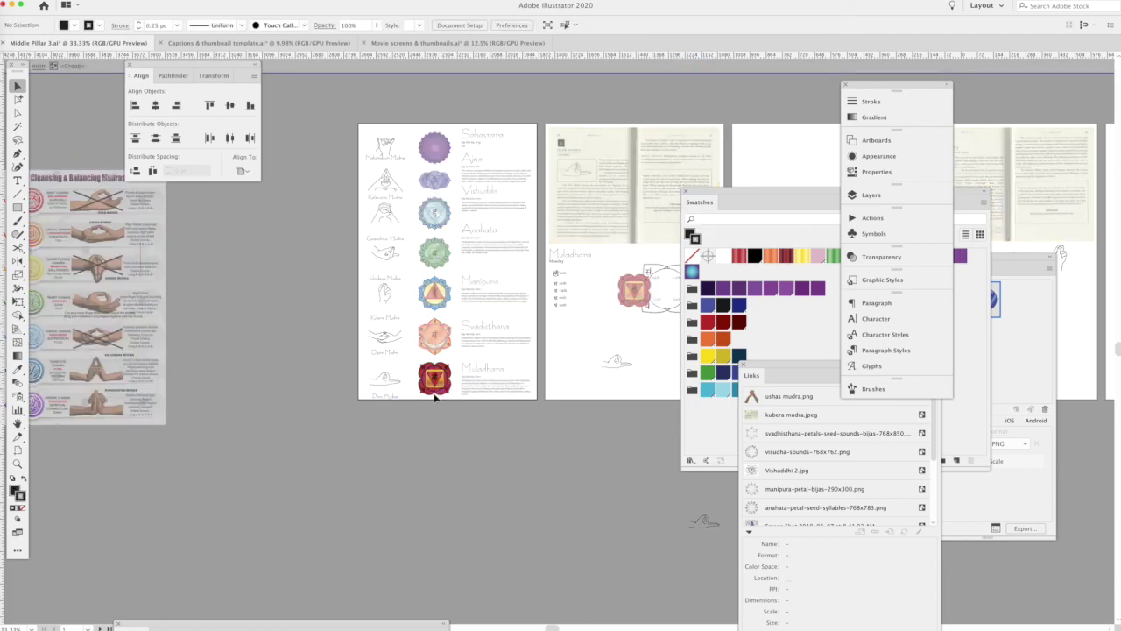
double_click(437, 424)
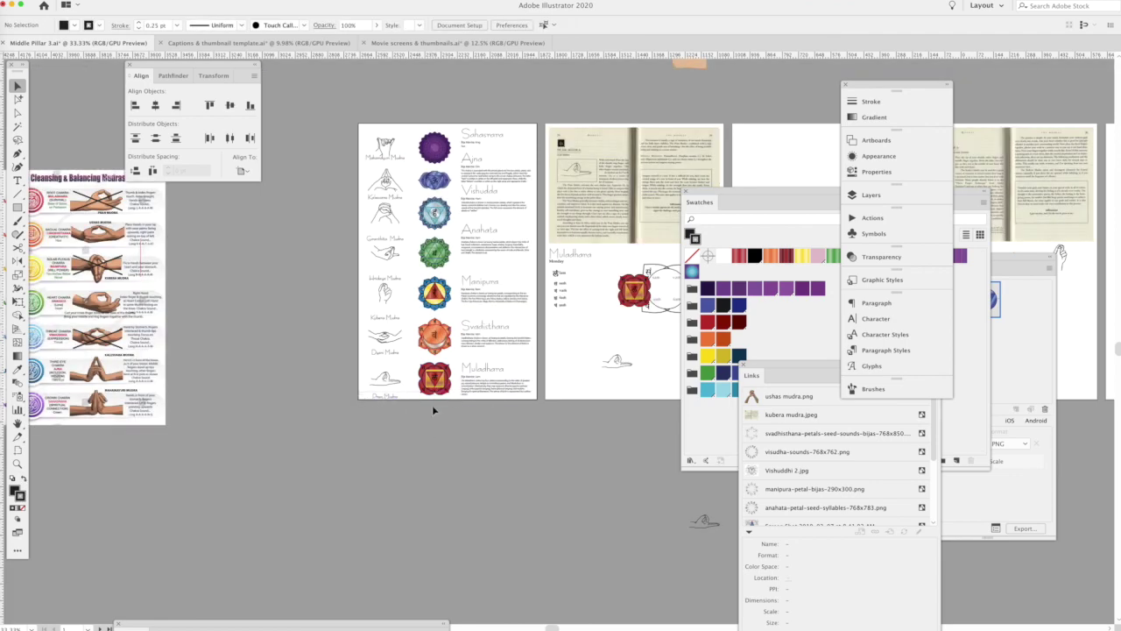
left_click_drag(432, 410, 386, 372)
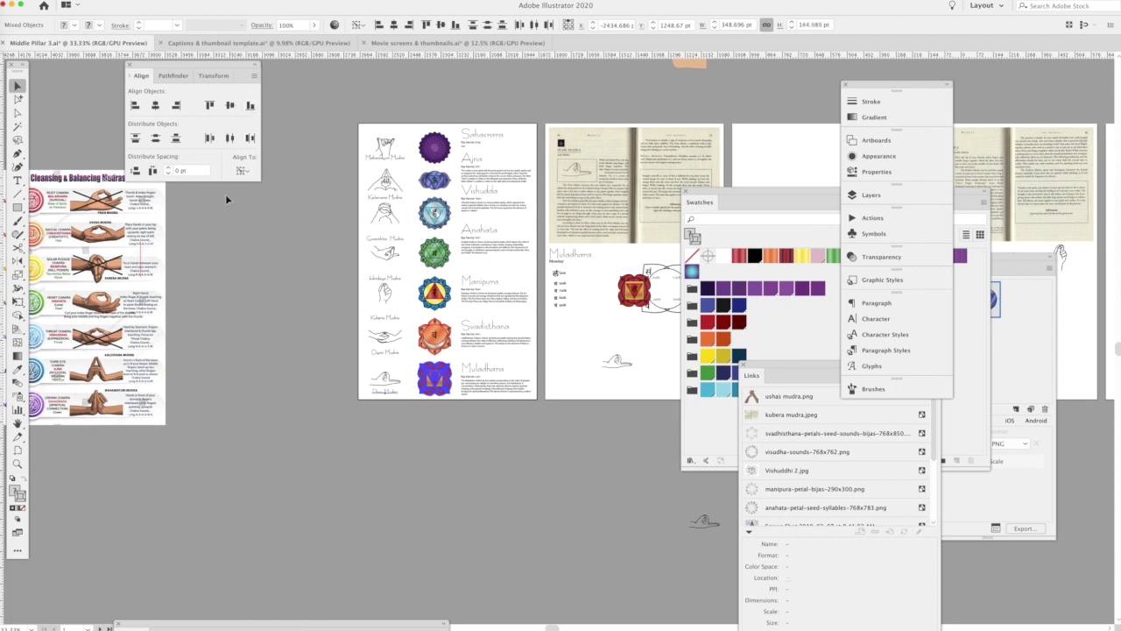
left_click(342, 365)
- Vertically align the Dum Mudra caption to the image used as key object
left_click(387, 352)
left_click(438, 343, "shift")
left_click(443, 325)
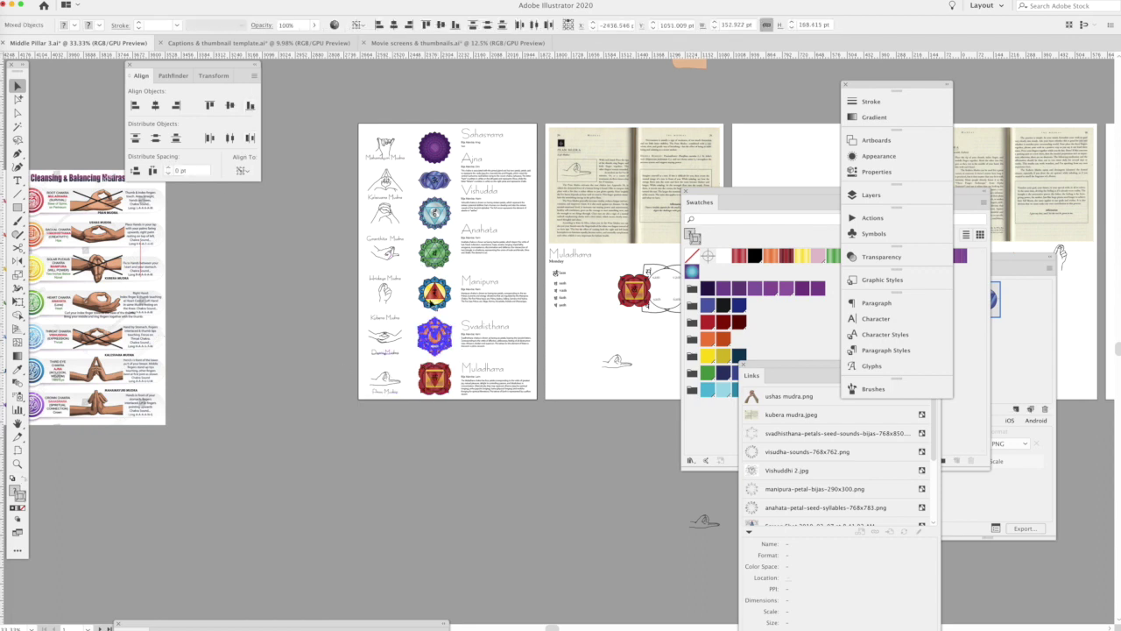
left_click(230, 105)
left_click(210, 274)
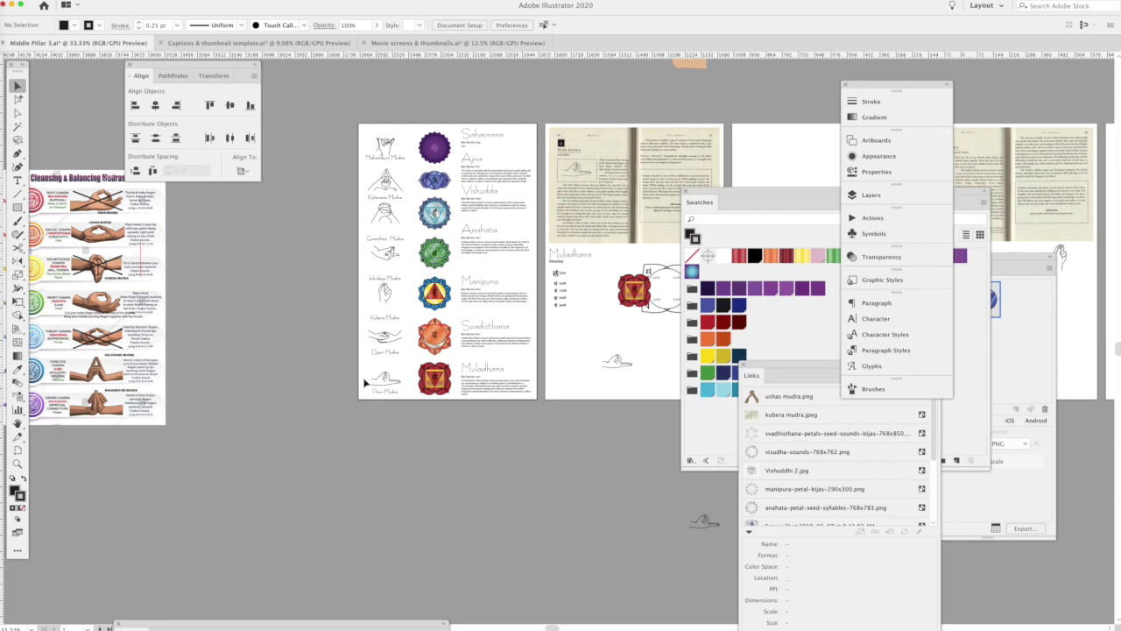
left_click_drag(397, 402, 421, 385)
- Set distribute spacing to 6 pt and space the Kubera Mudra caption below its hand
left_click(435, 379)
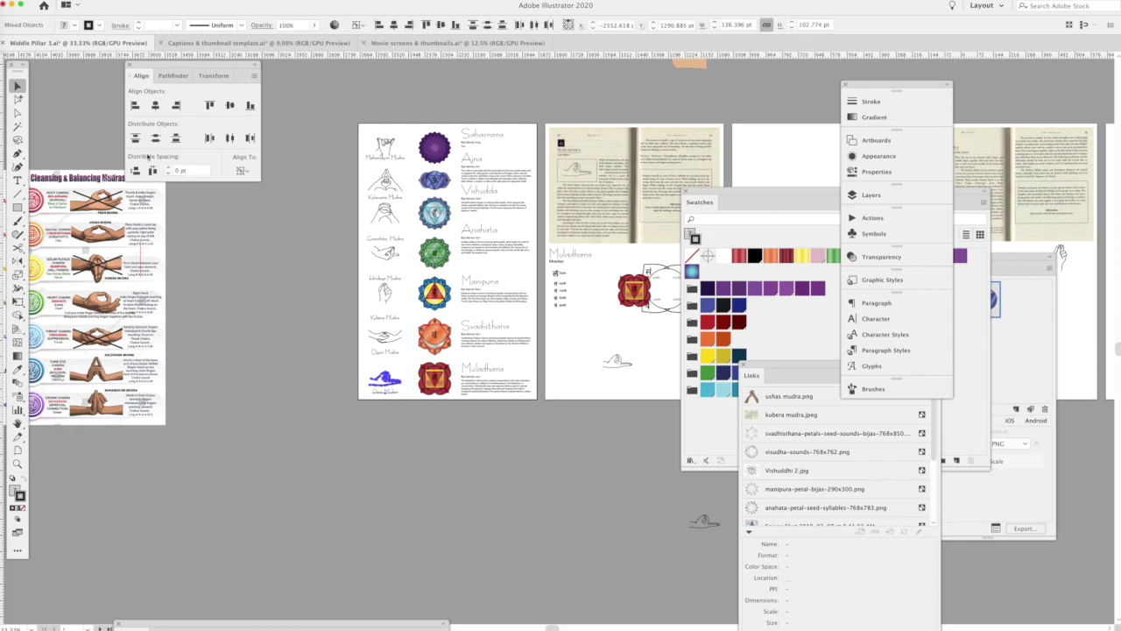
left_click(167, 168)
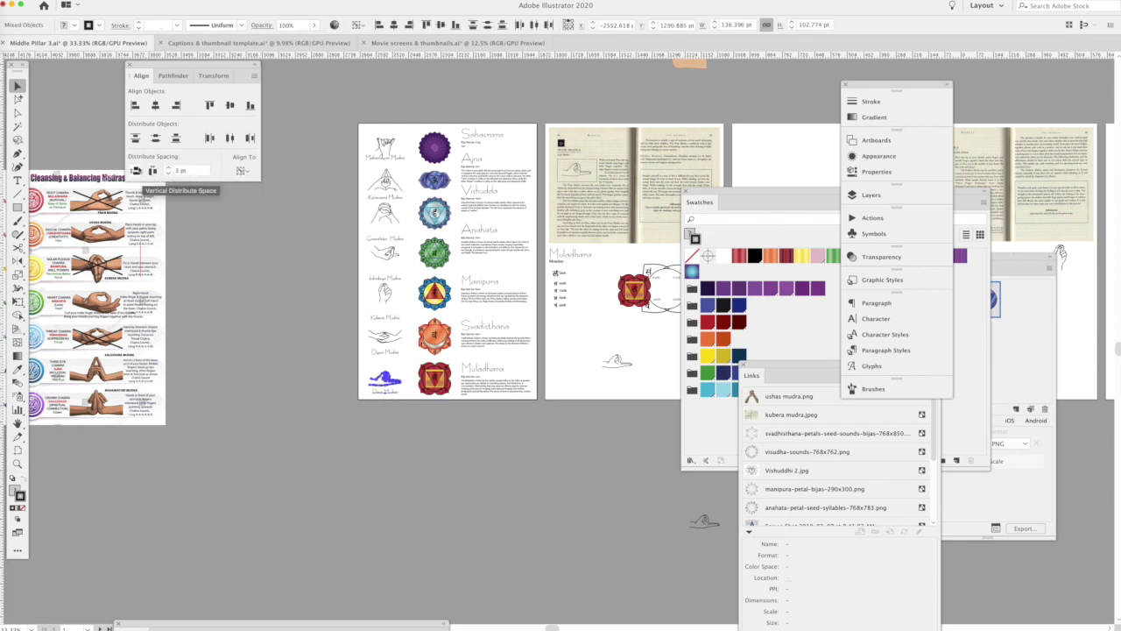
left_click(168, 169)
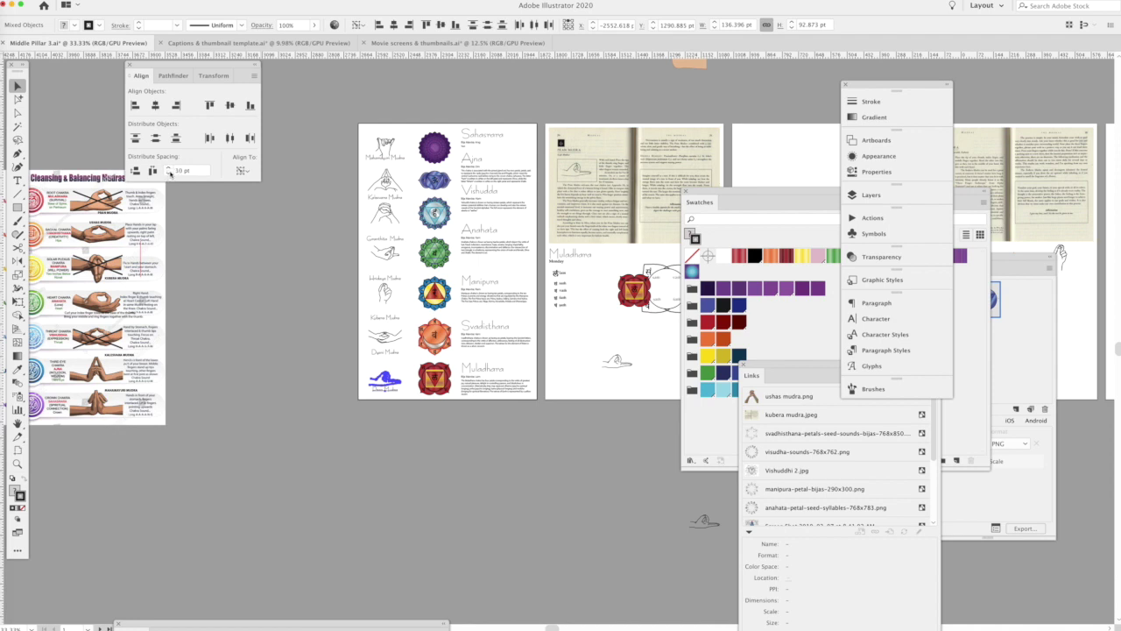
left_click(167, 173)
left_click(383, 337)
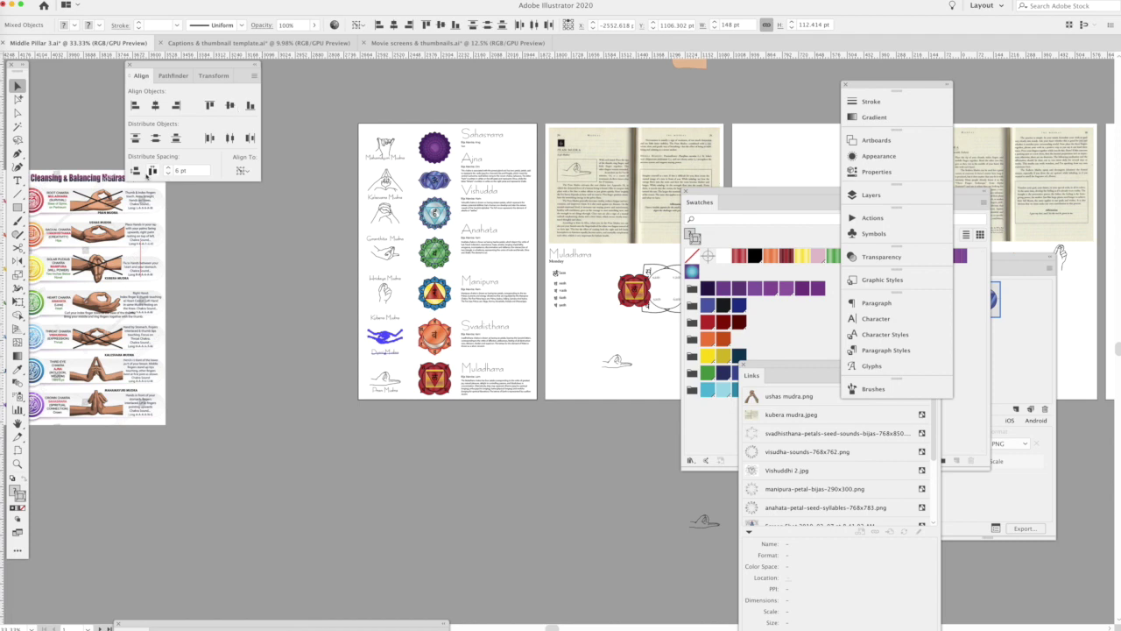
key("ctrl+shift+a")
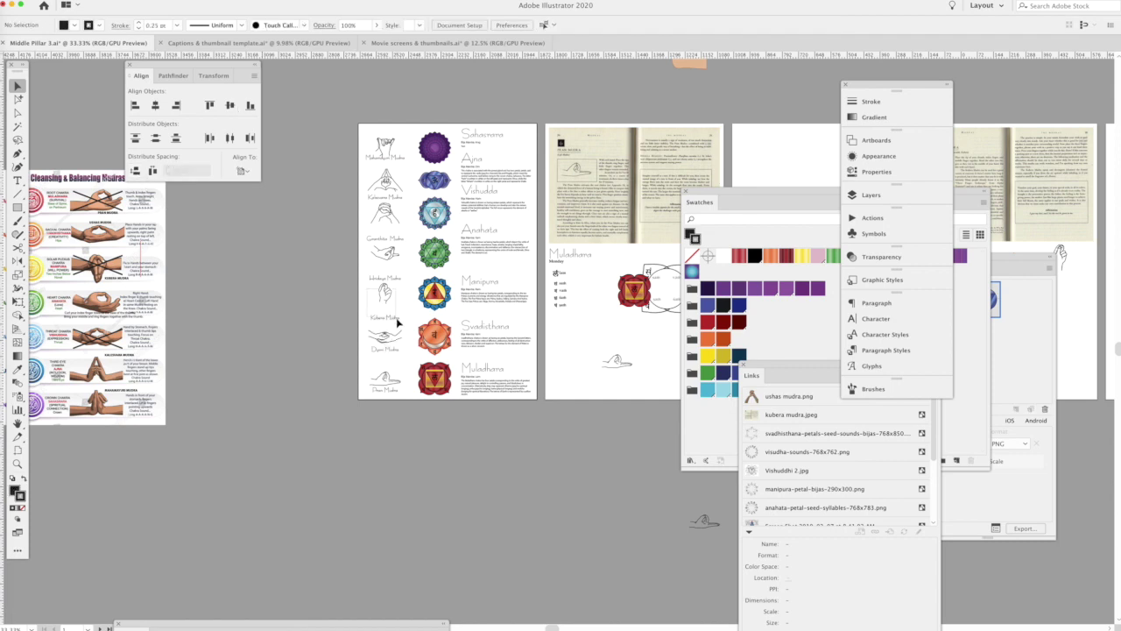
left_click(392, 318)
left_click(135, 170)
- Move the Hrdaya hand and Ichchaka caption up into the top mudra slot, spaced 6 pt
left_click_drag(387, 282, 385, 247)
left_click(135, 170)
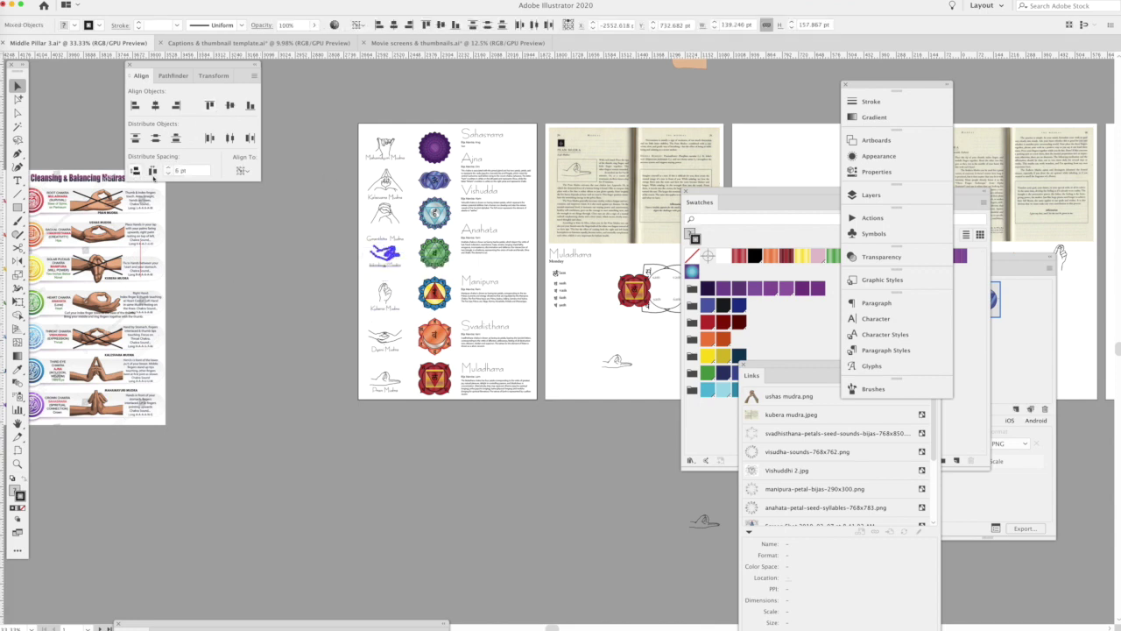
left_click(275, 231)
left_click_drag(364, 207, 403, 244)
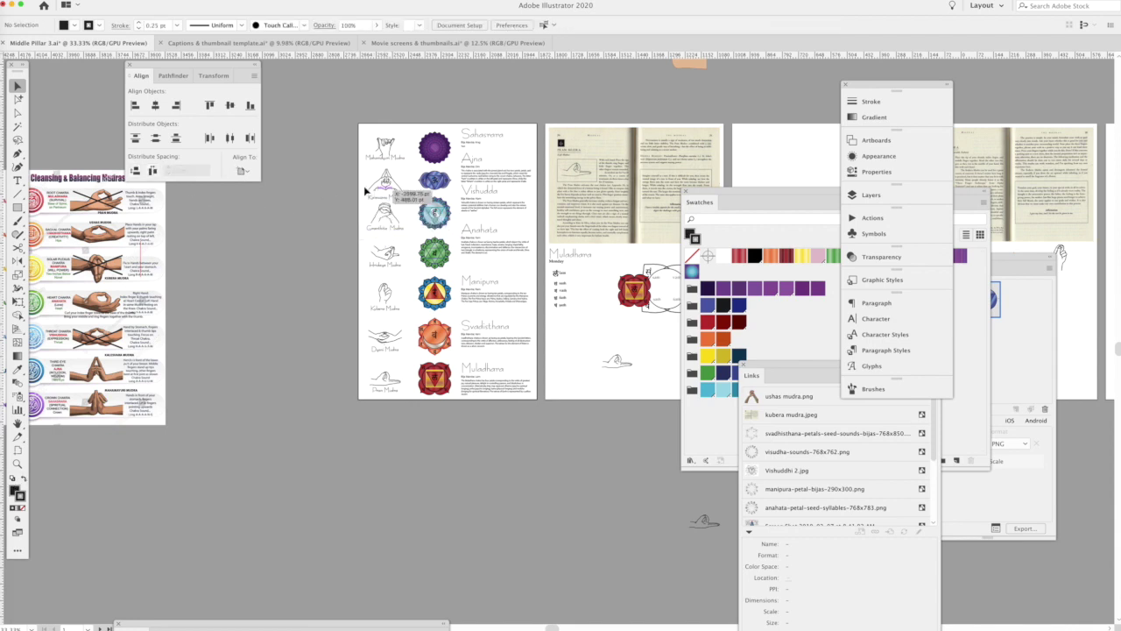
left_click_drag(392, 215, 395, 187)
left_click(136, 170)
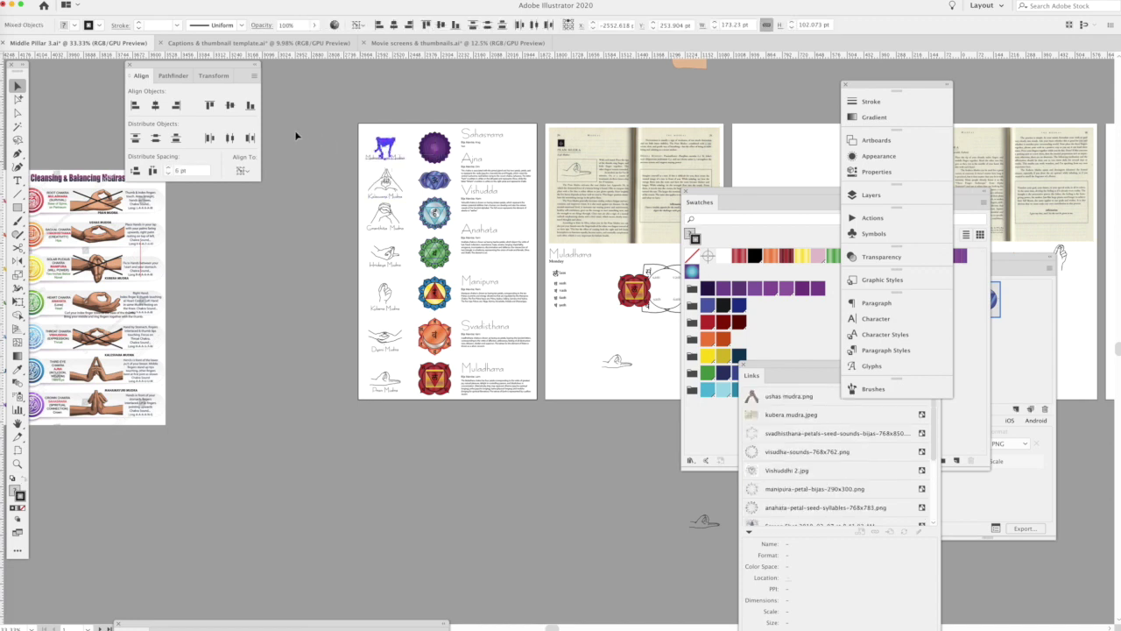
left_click(135, 171)
left_click(451, 108)
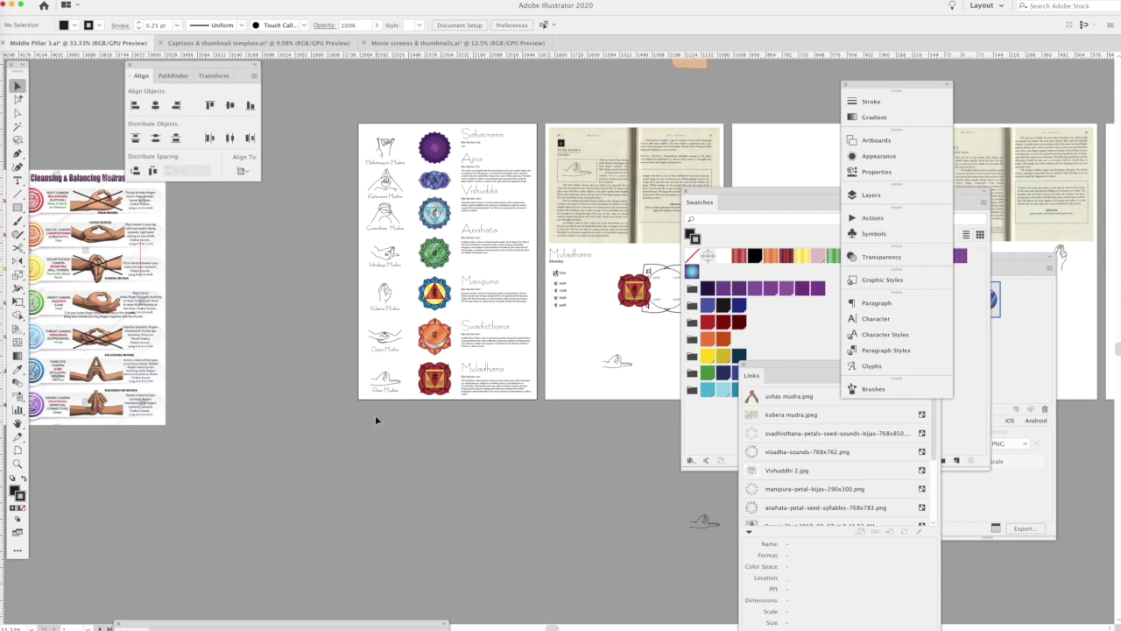
- Group the Pasa Mudra drawing and caption with the Muladhara symbol
left_click_drag(366, 374, 428, 405)
left_click(434, 382, "shift")
key("ctrl+g")
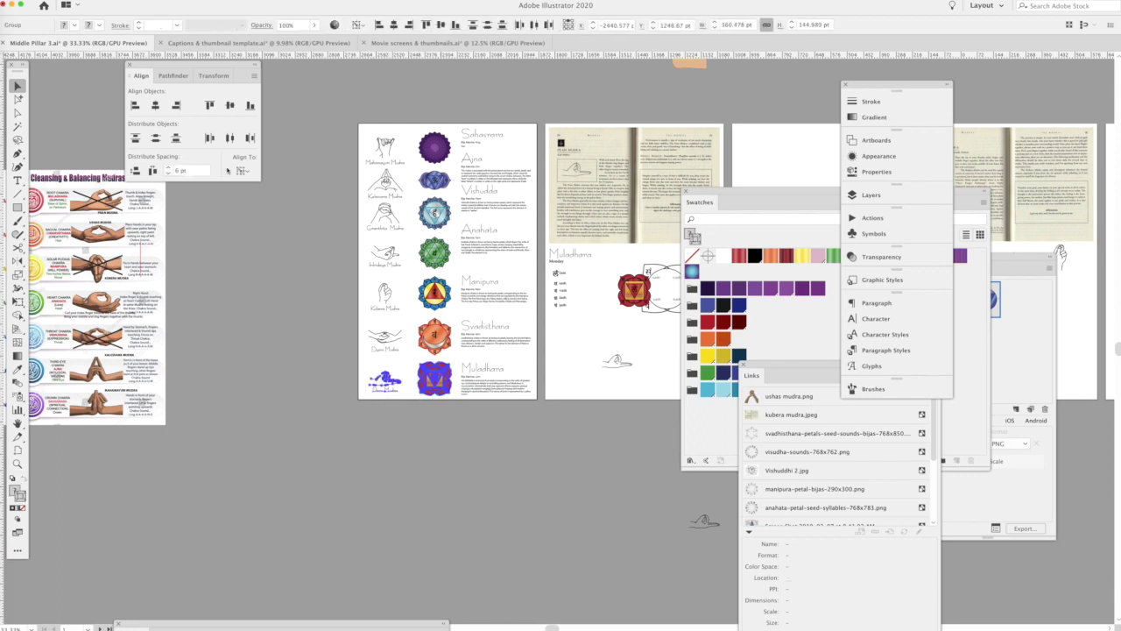
- Centre the Pasa Mudra on Muladhara and re-align the Sahasrara mudra with its circle
left_click(230, 104)
left_click_drag(399, 164, 435, 149)
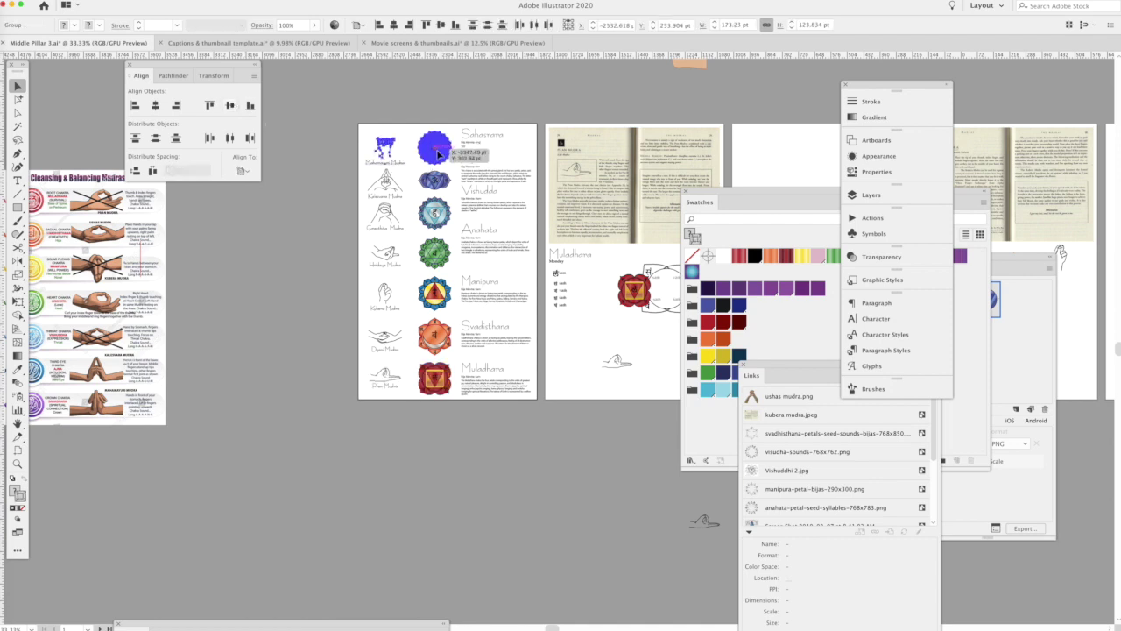
left_click(136, 170)
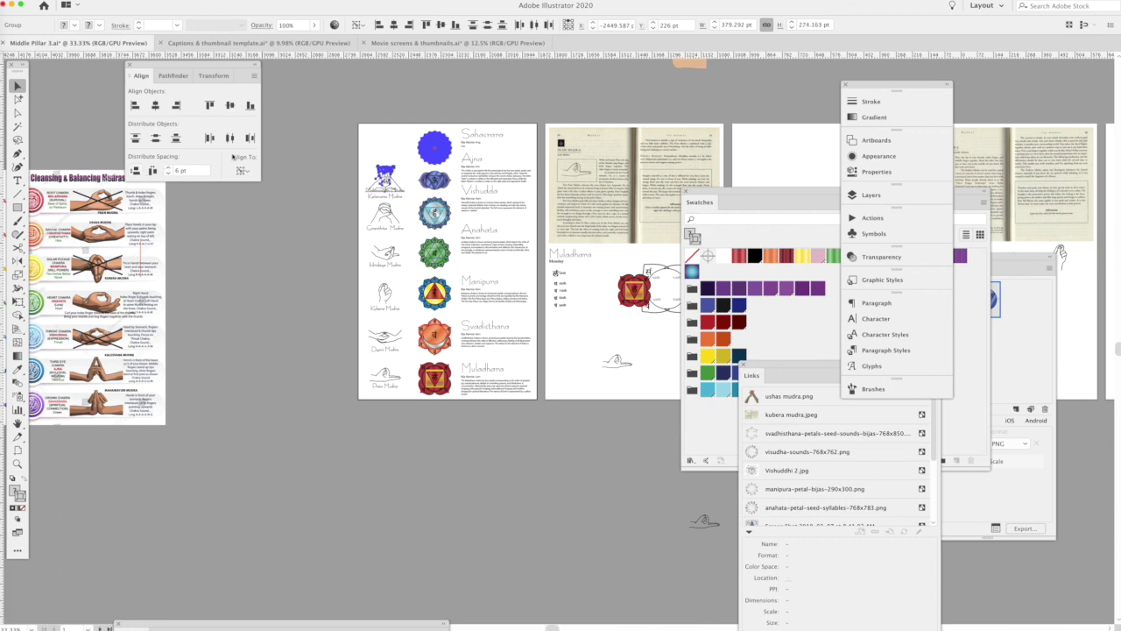
key("ctrl+z")
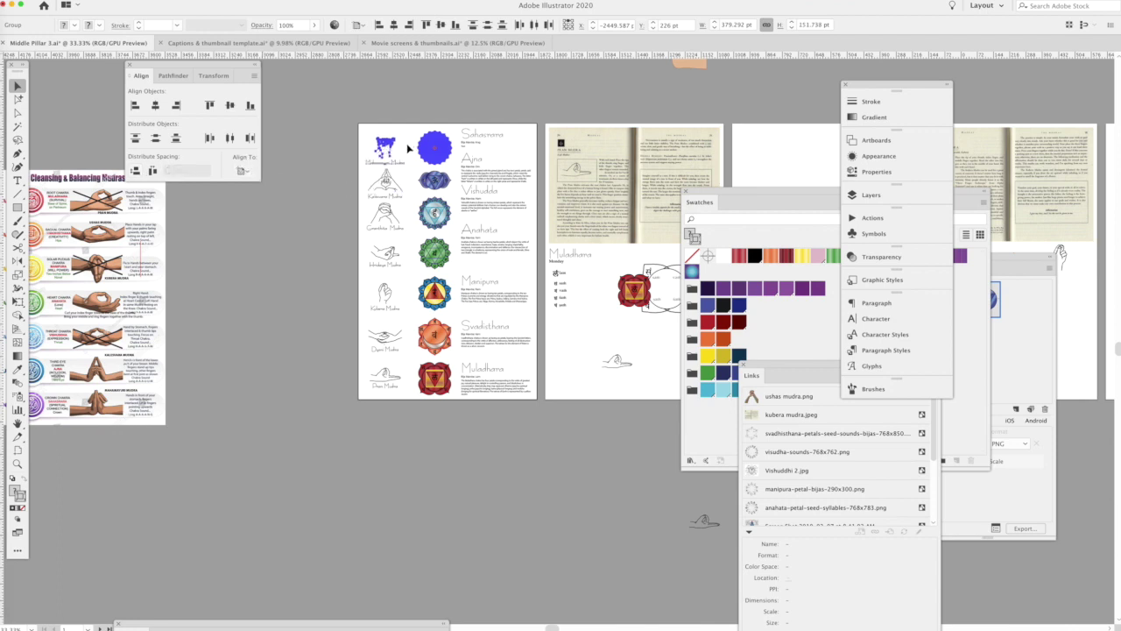
left_click(419, 151, "shift")
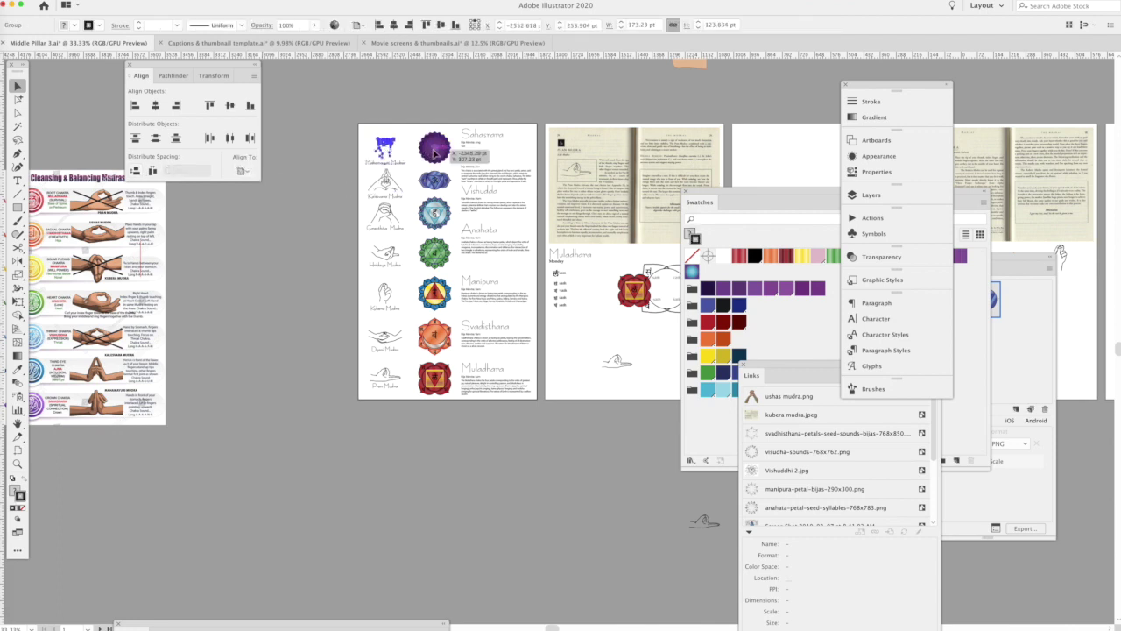
double_click(431, 149)
left_click(346, 131)
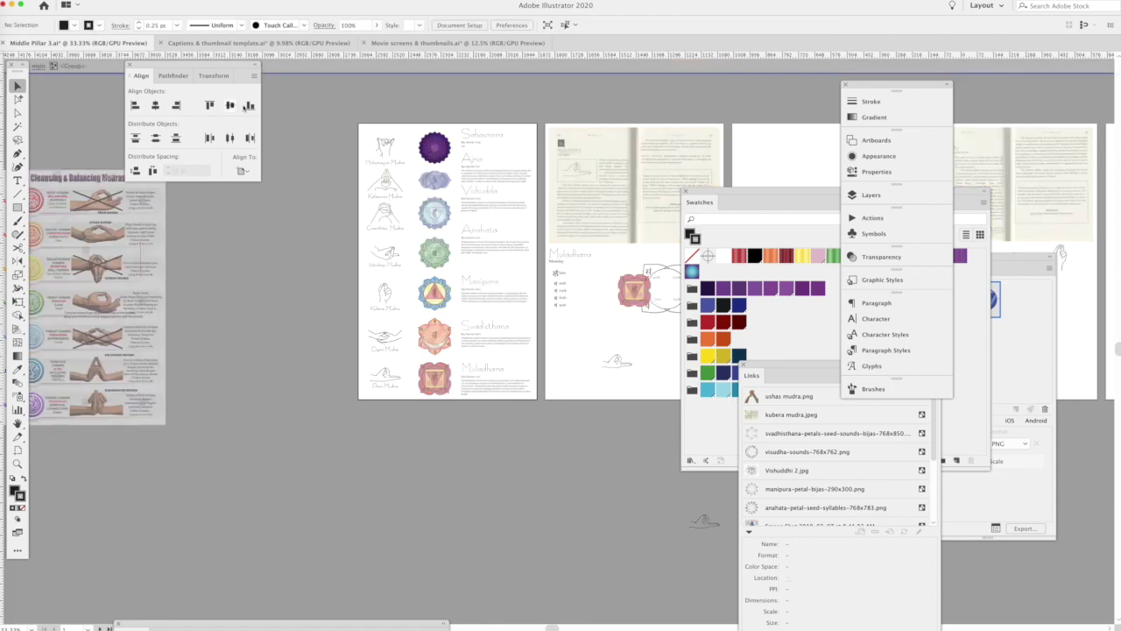
double_click(266, 127)
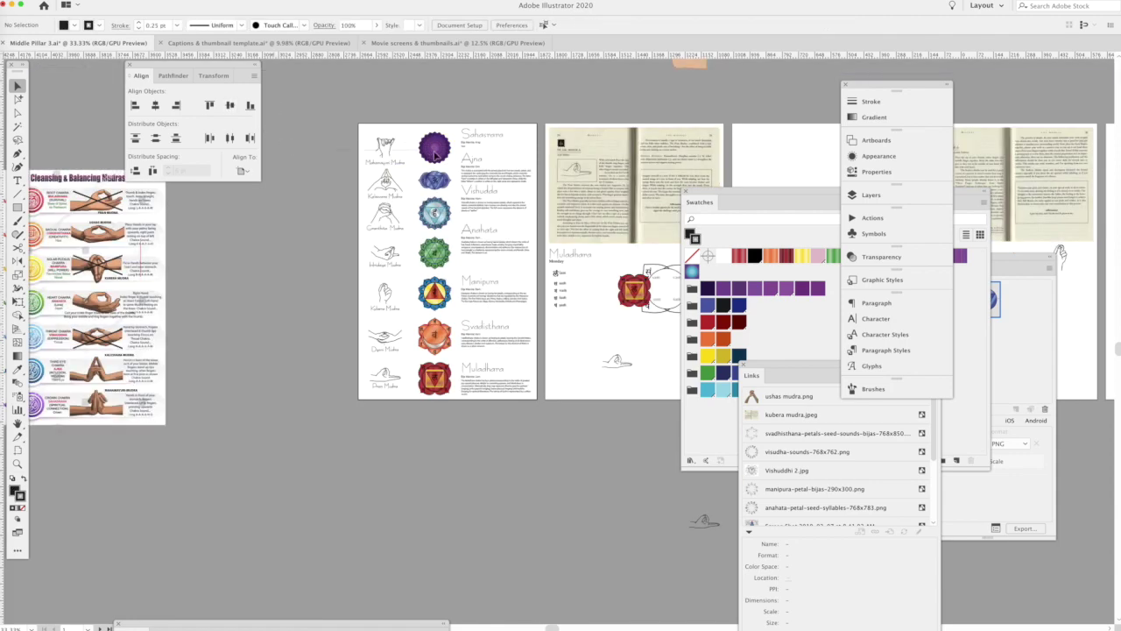
left_click(435, 154)
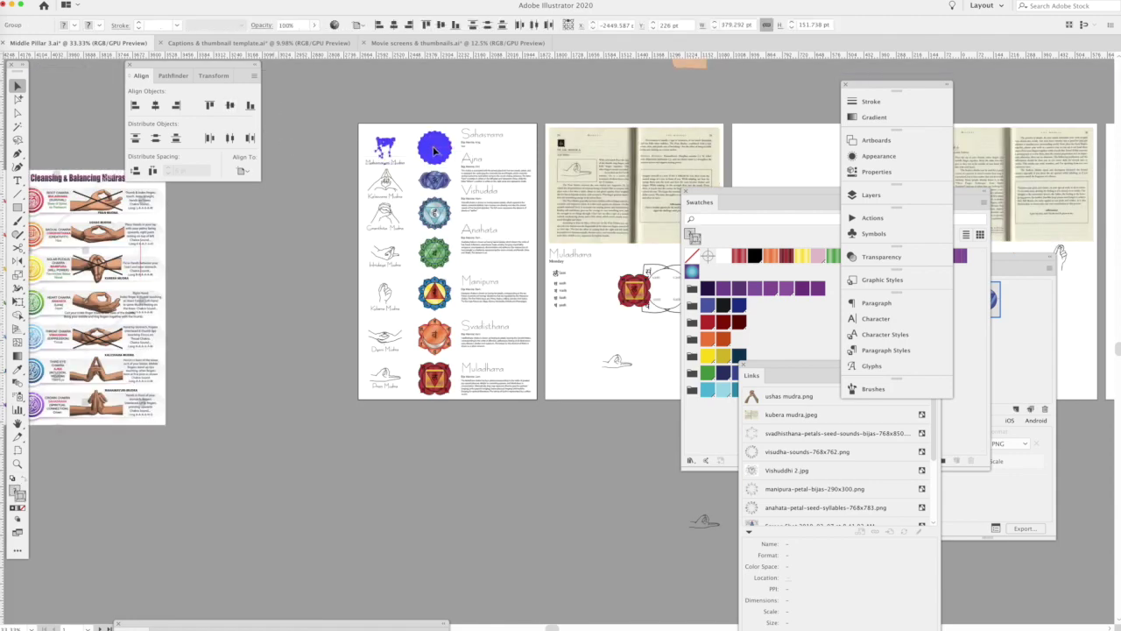
left_click(230, 105)
- Distribute vertical spacing evenly across all mudra drawings in the left column
left_click_drag(354, 184, 399, 408)
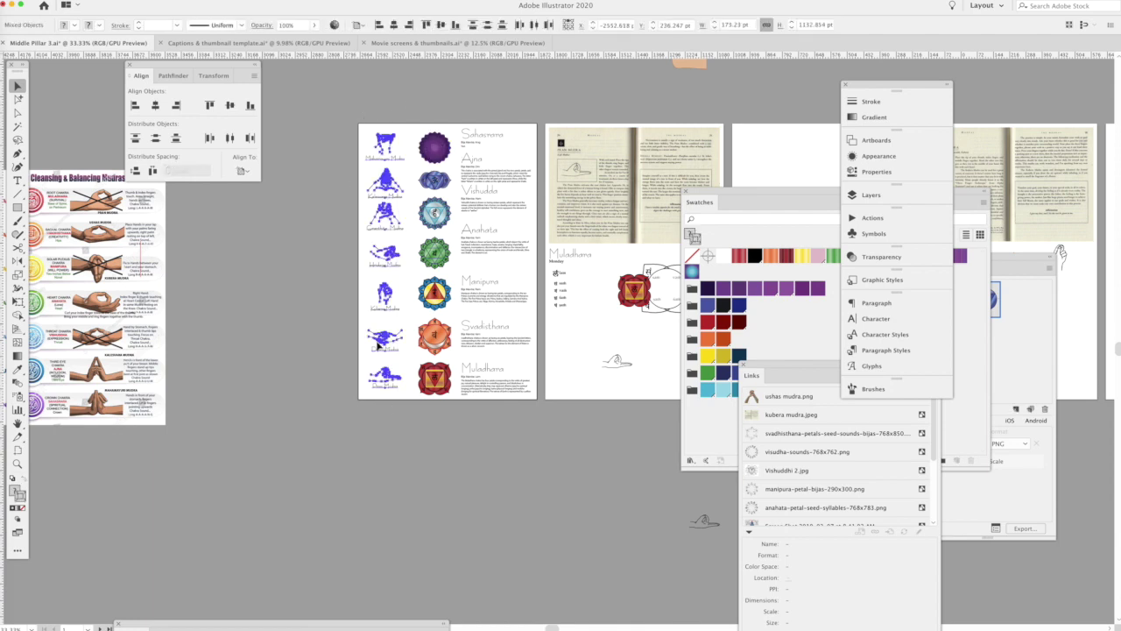
left_click(247, 171)
left_click(271, 180)
left_click(151, 171)
left_click(263, 282)
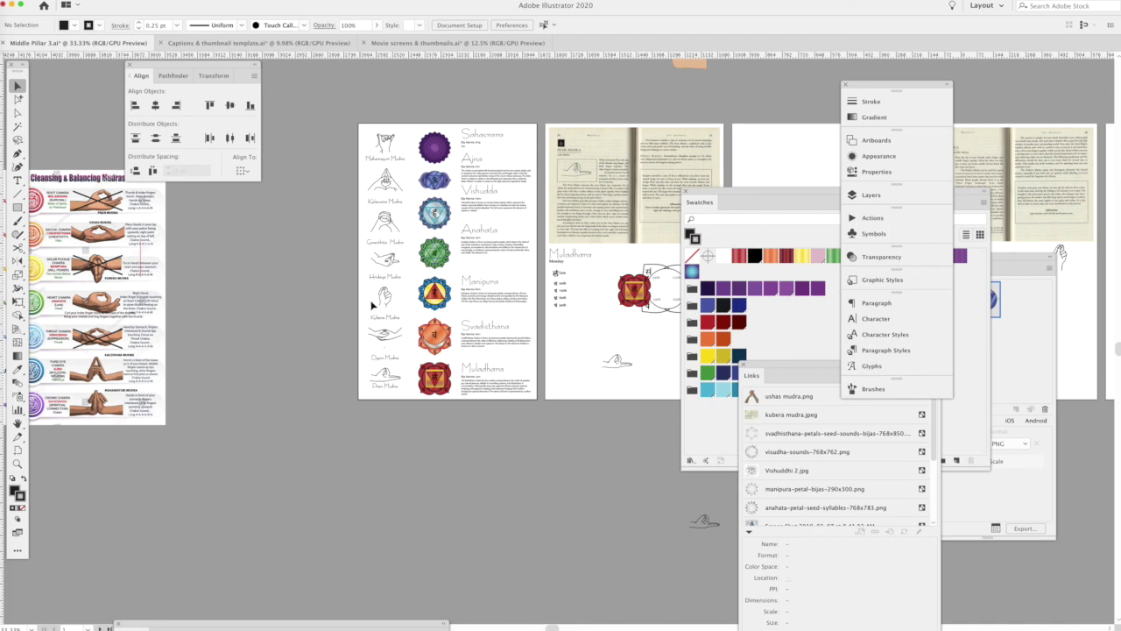
left_click(388, 195)
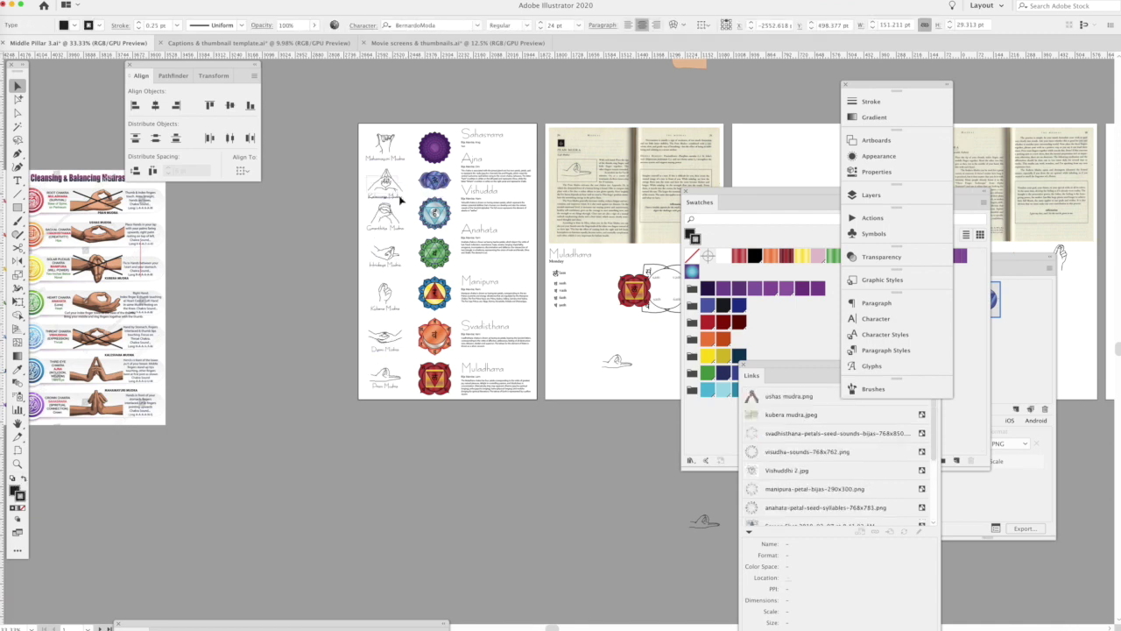
left_click(400, 201)
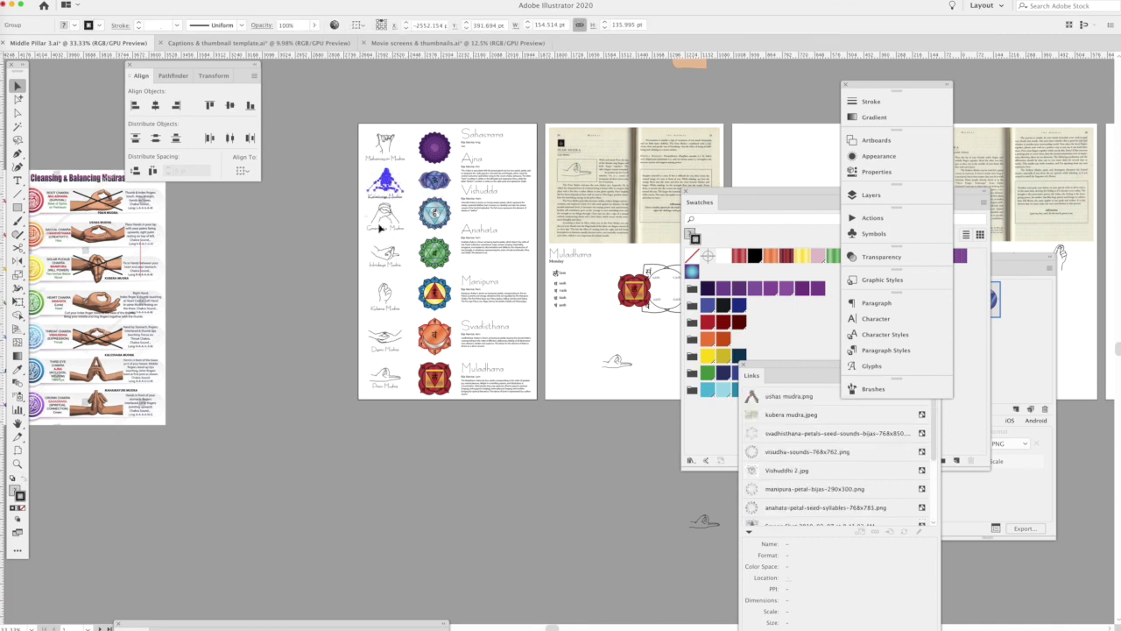
left_click(390, 254)
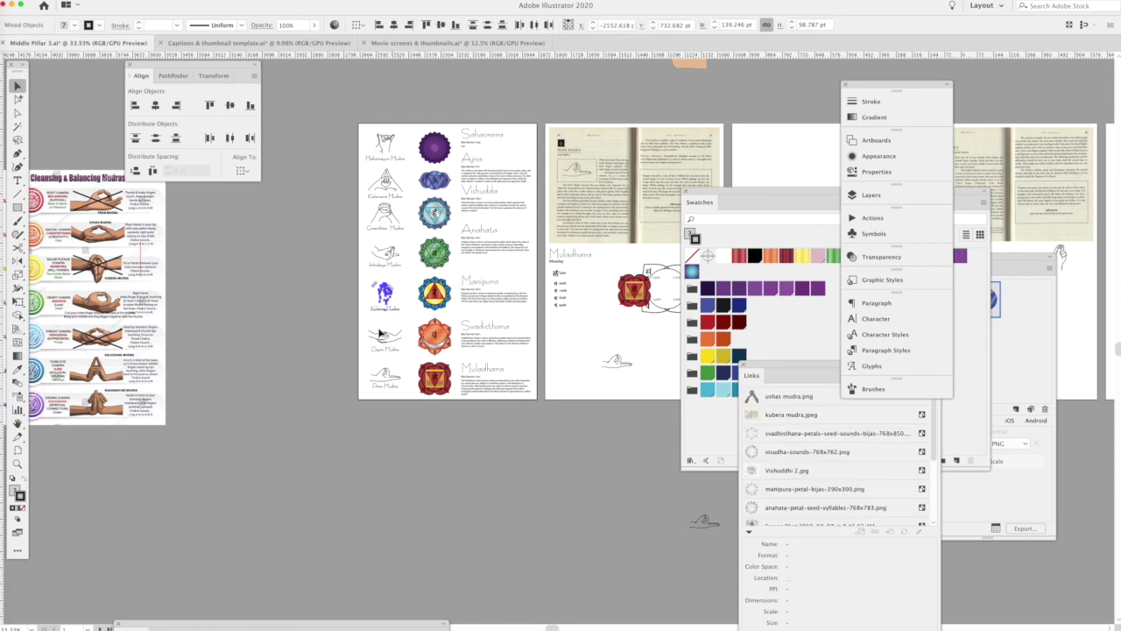
left_click_drag(356, 326, 399, 347)
left_click_drag(357, 143, 391, 403)
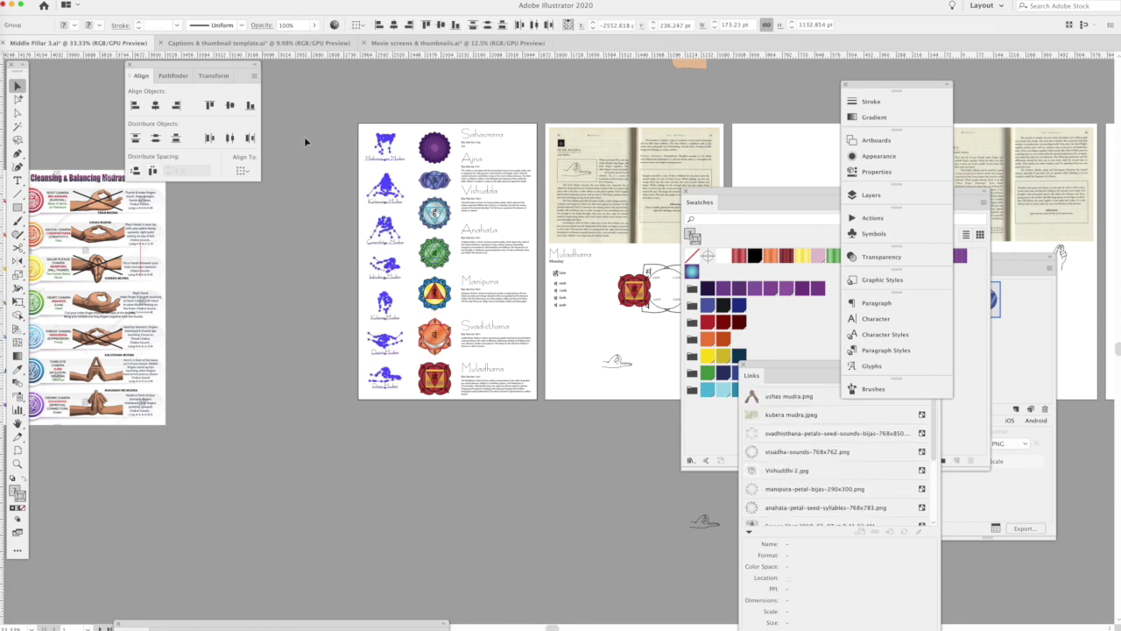
left_click(412, 91)
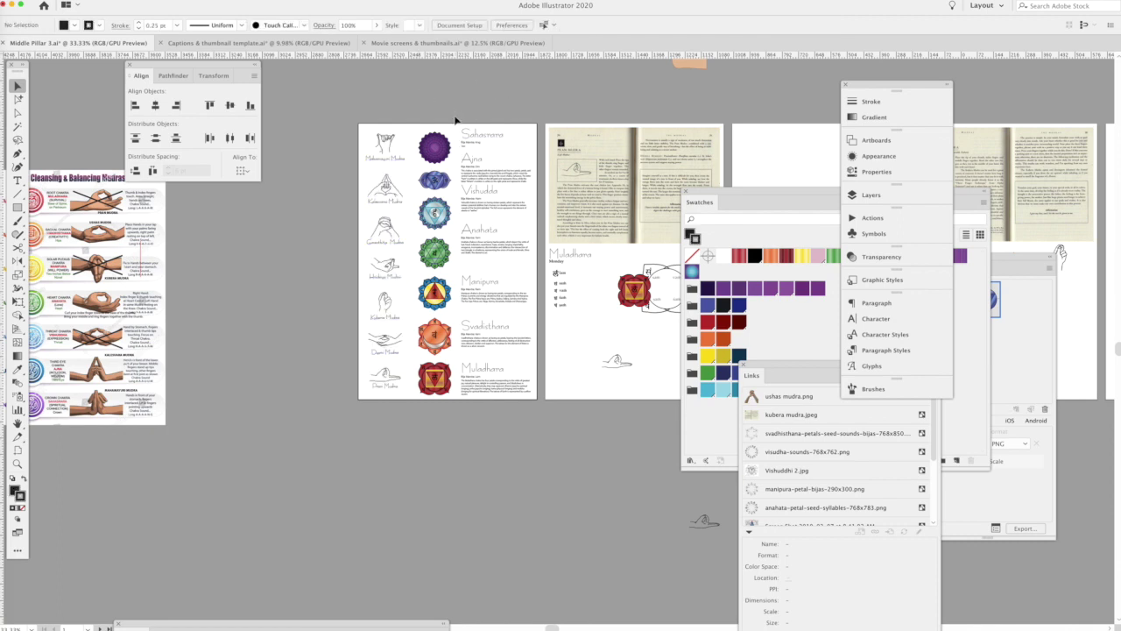
- Vertically centre the Kakini, Ganesha and Hakini mudras on Ajna, Vishuddha and Anahata
left_click(442, 181)
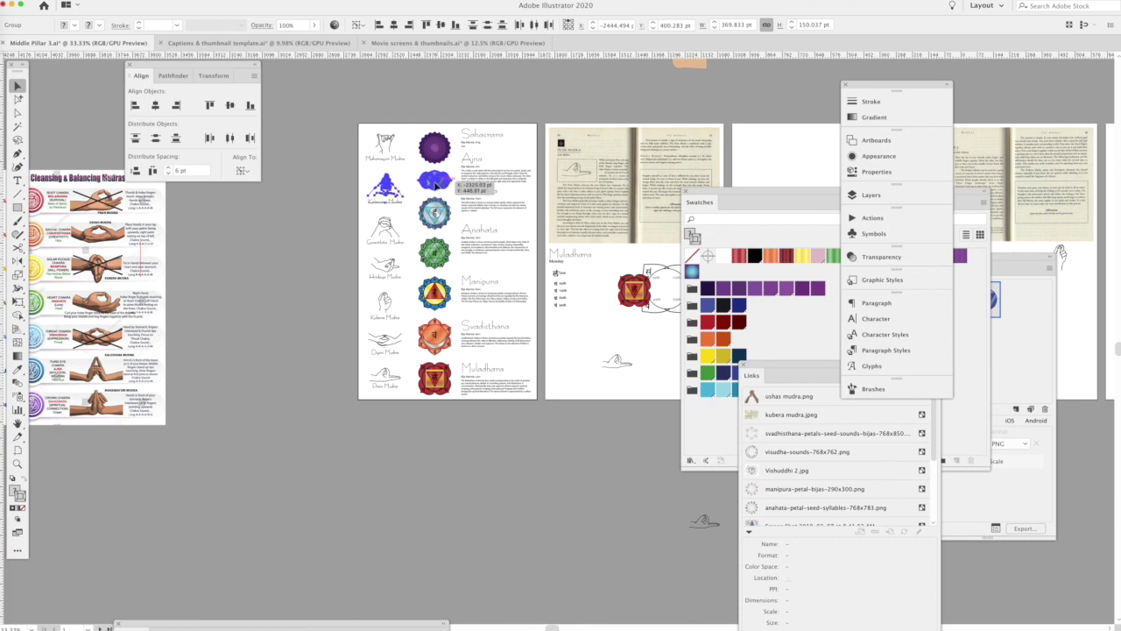
left_click(230, 107)
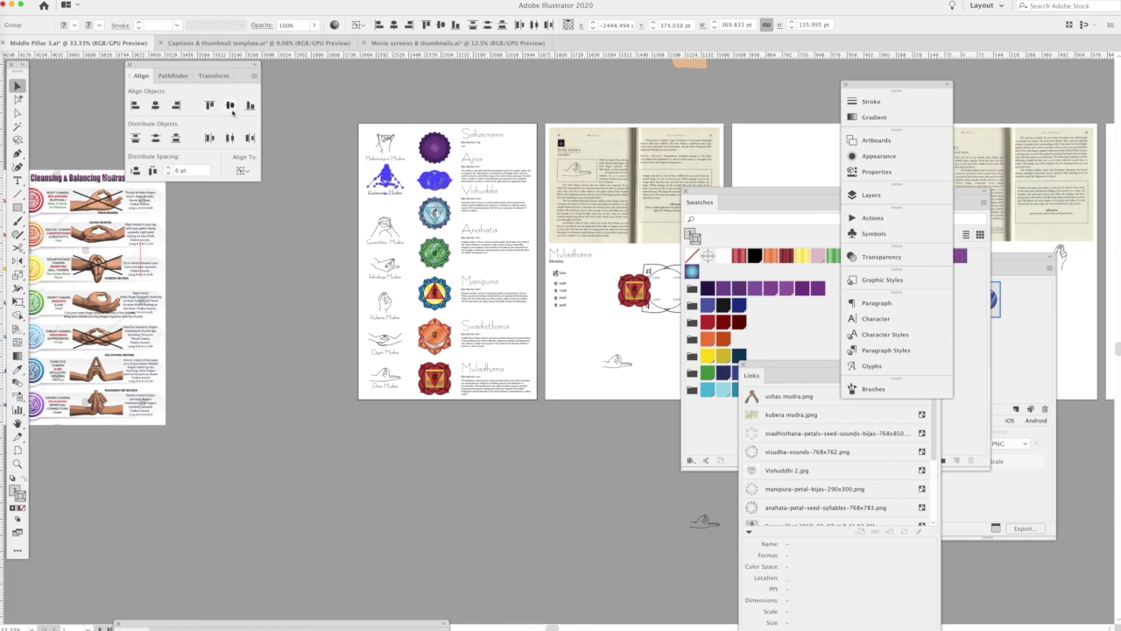
left_click_drag(228, 222, 438, 226)
left_click(435, 213)
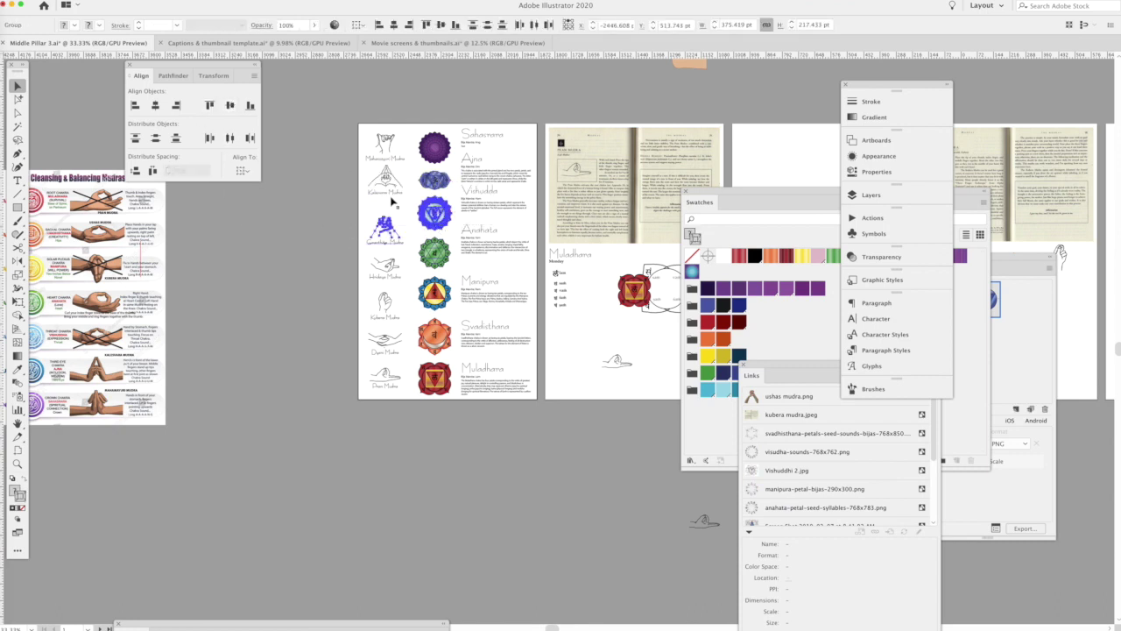
left_click(230, 105)
left_click_drag(237, 264, 433, 266)
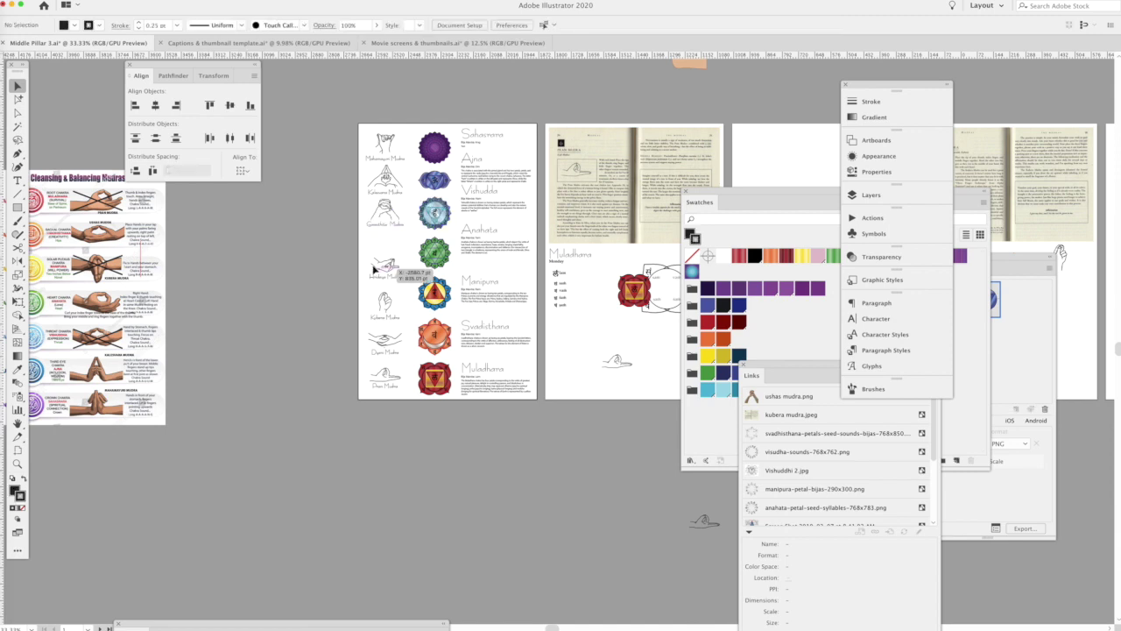
left_click(435, 255)
left_click(229, 105)
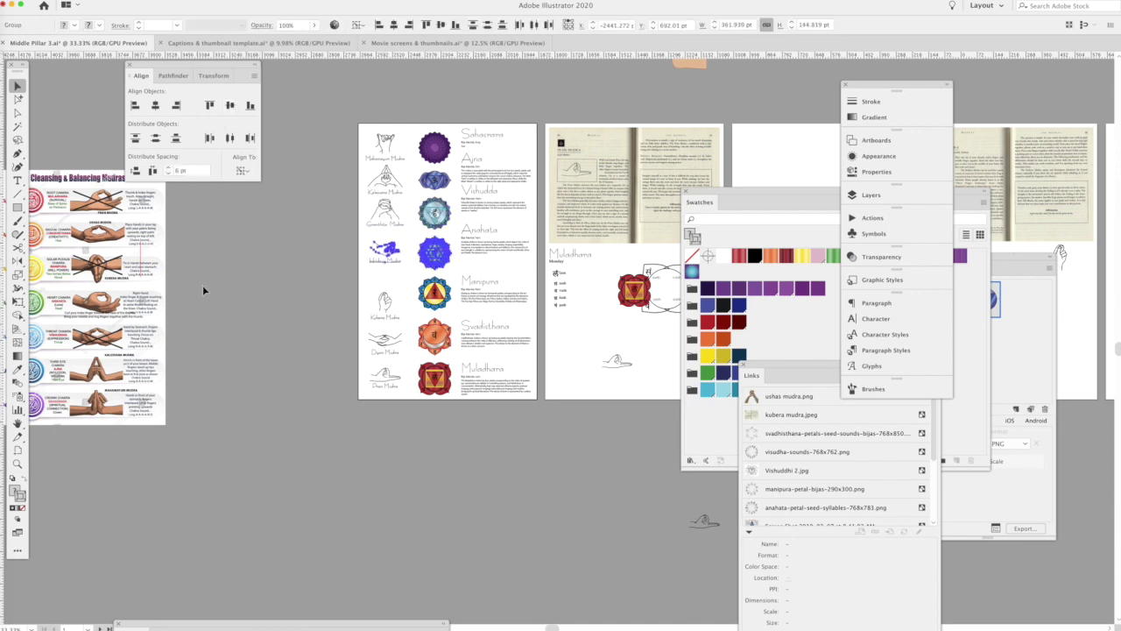
left_click(363, 280)
- Centre the Kubera, Dvijam and Duni mudras on Manipura, Svadisthana and Muladhara, then save
left_click_drag(363, 281, 449, 302)
left_click(443, 298)
left_click(229, 106)
left_click_drag(363, 338, 459, 354)
left_click(436, 335)
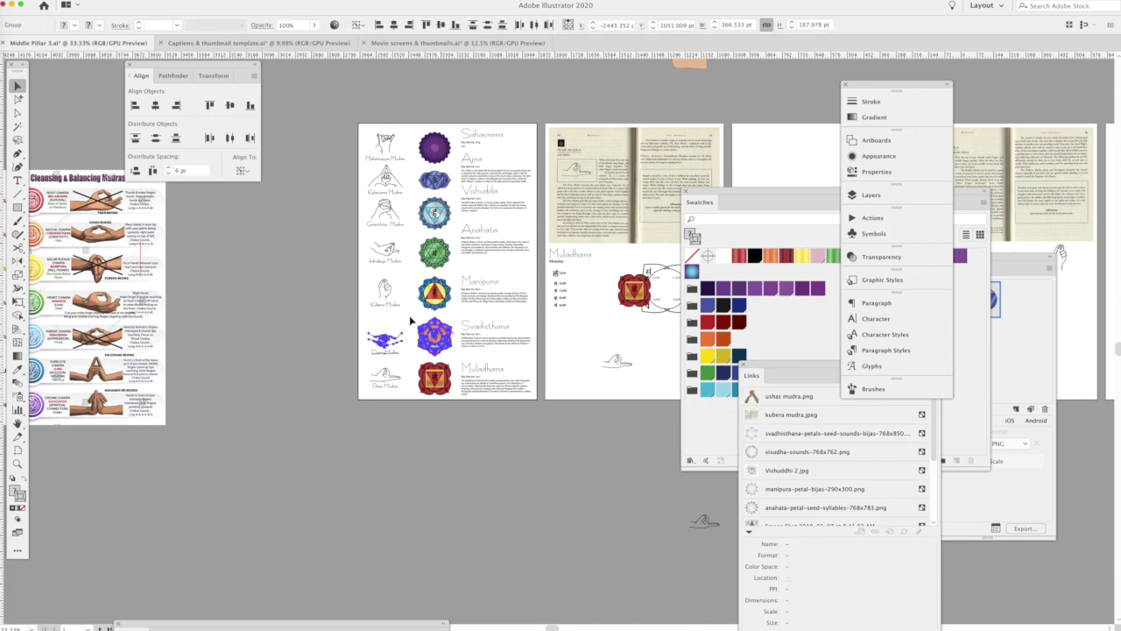
left_click(229, 105)
left_click(175, 249)
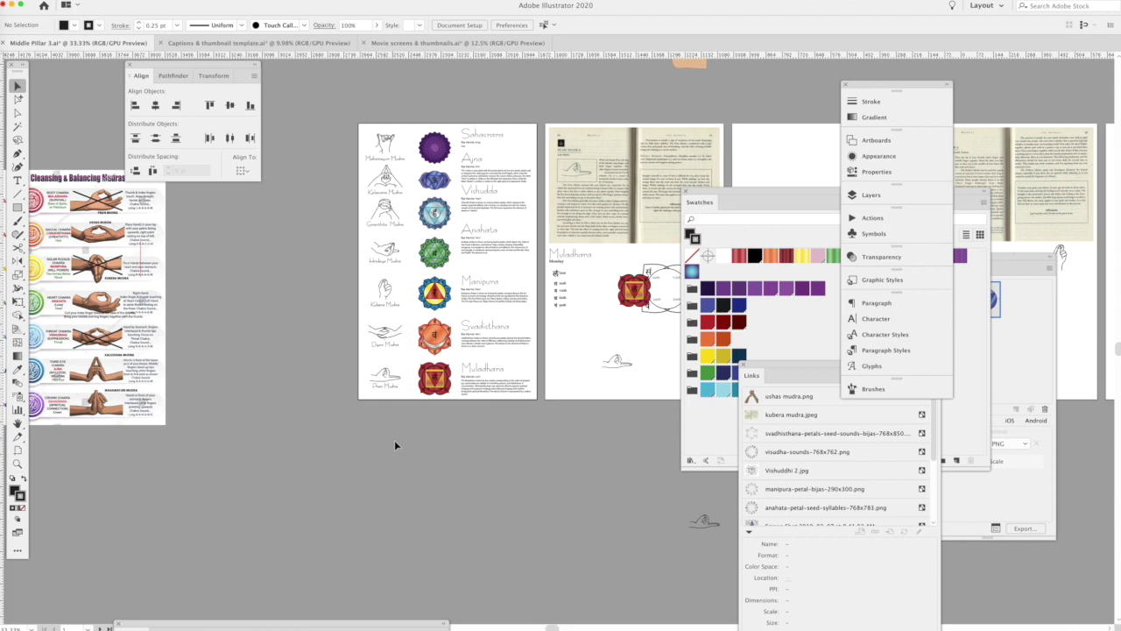
left_click_drag(362, 370, 458, 396)
left_click(436, 381)
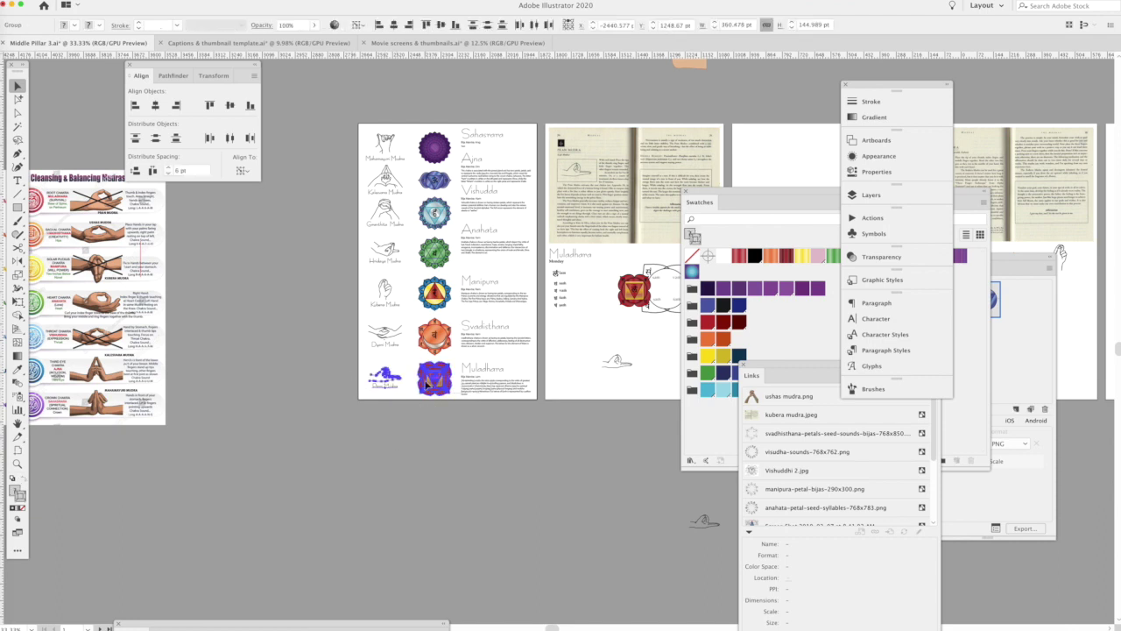
left_click(226, 380)
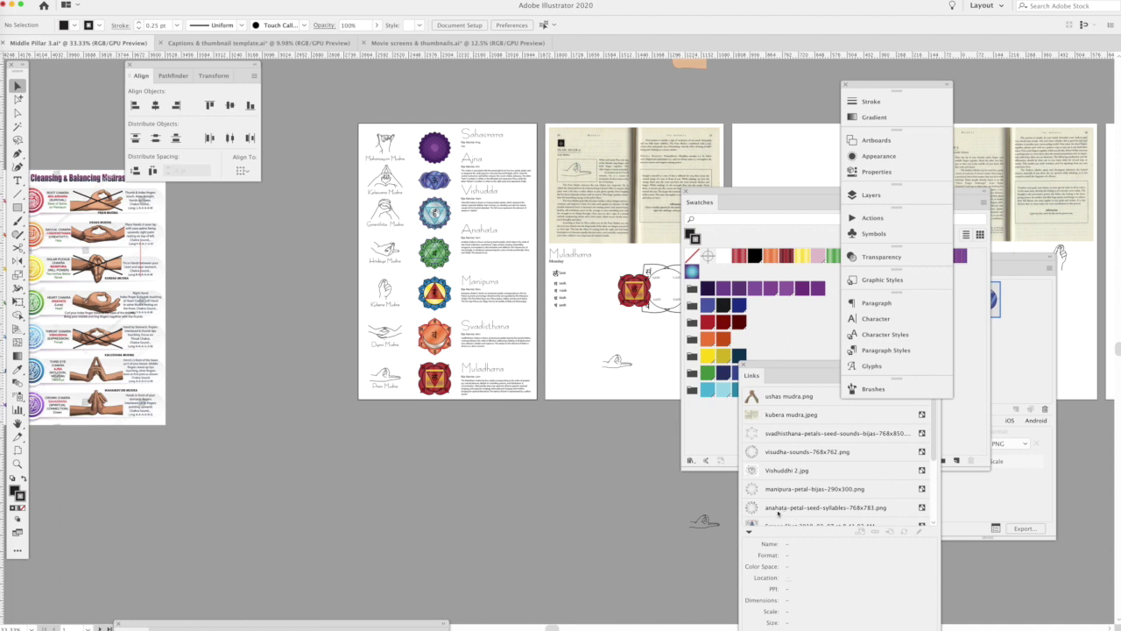
key("ctrl+s")
left_click(964, 0)
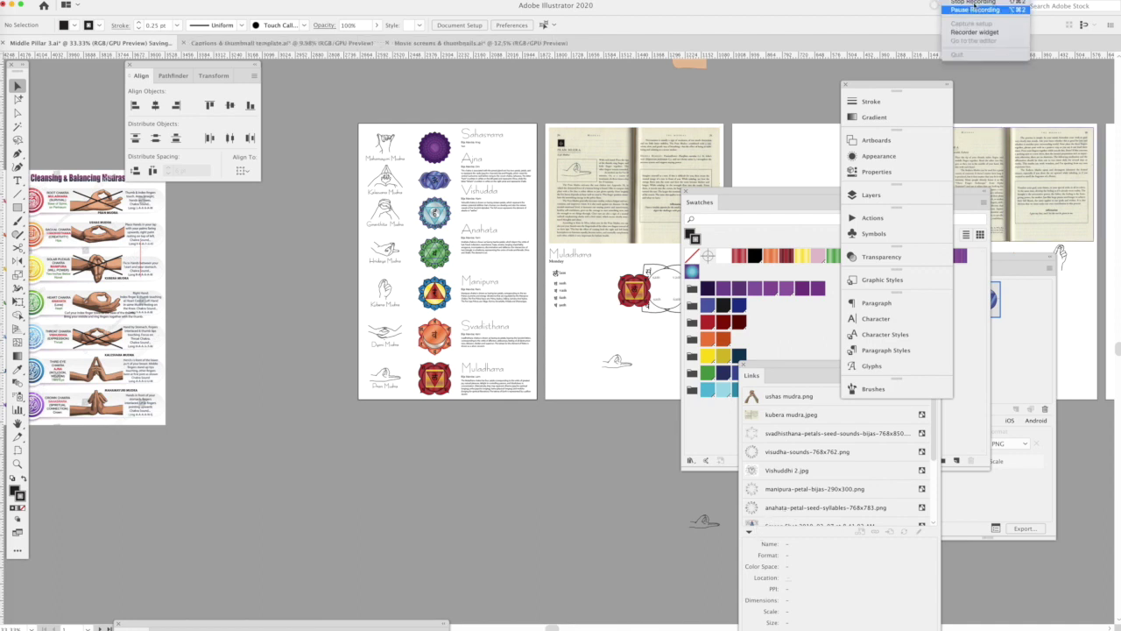